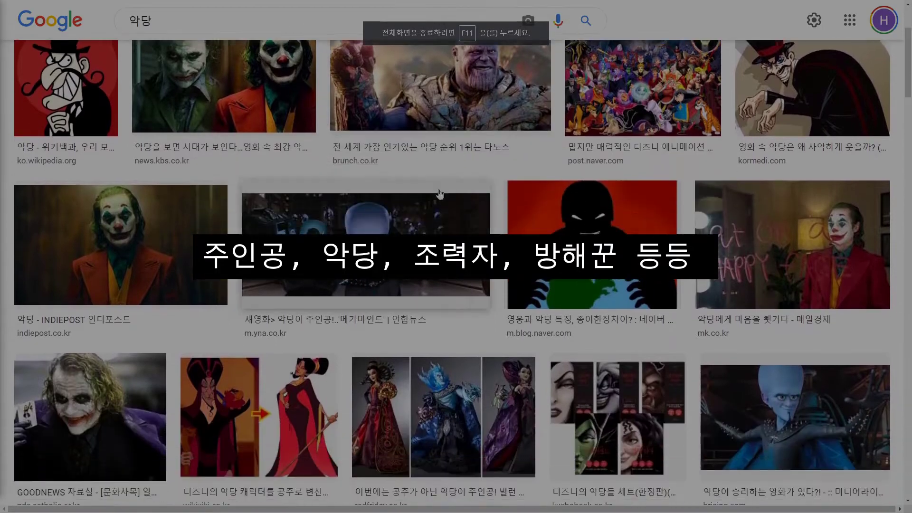
- Browse the image results for 악당 and 애니메이션 영화 to examine how varied characters look
{"action": "scroll", "coordinate": [456, 265], "scroll_direction": "down", "scroll_amount": 6}
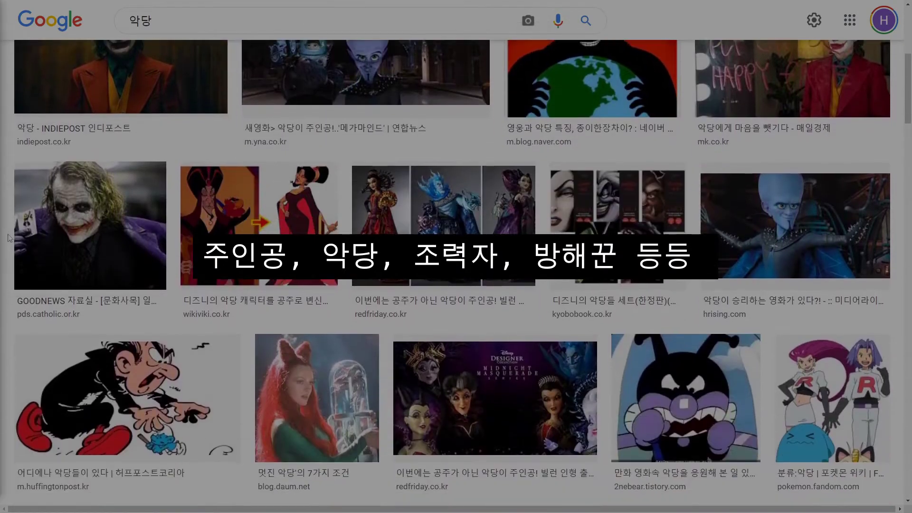
{"action": "scroll", "coordinate": [16, 271], "scroll_direction": "down", "scroll_amount": 10}
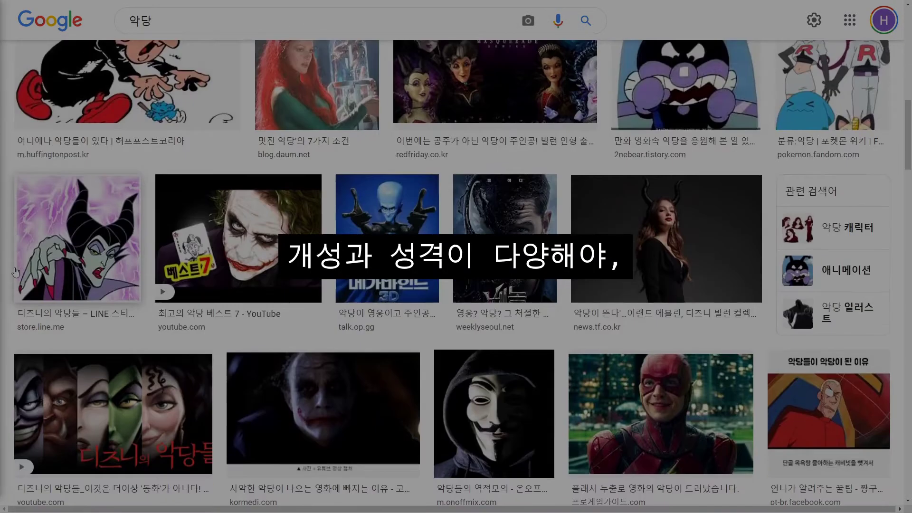
{"action": "scroll", "coordinate": [15, 271], "scroll_direction": "down", "scroll_amount": 9}
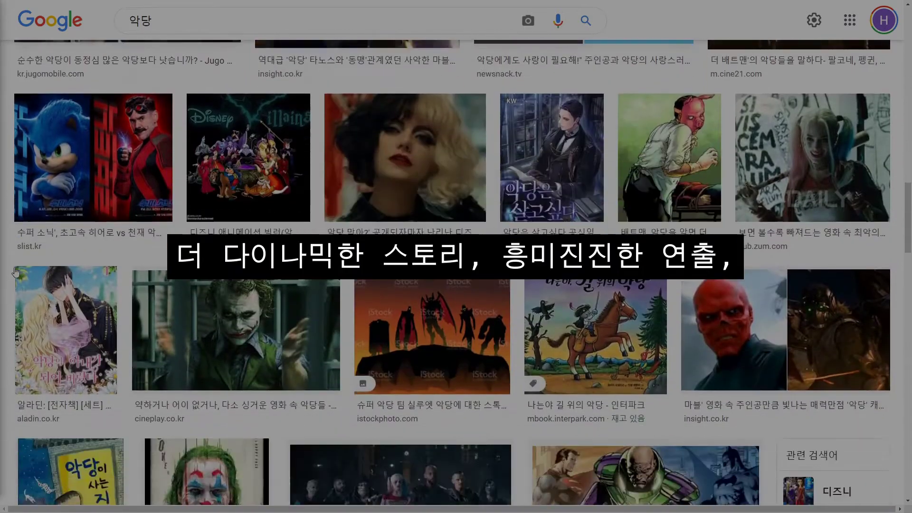
{"action": "scroll", "coordinate": [16, 272], "scroll_direction": "down", "scroll_amount": 7}
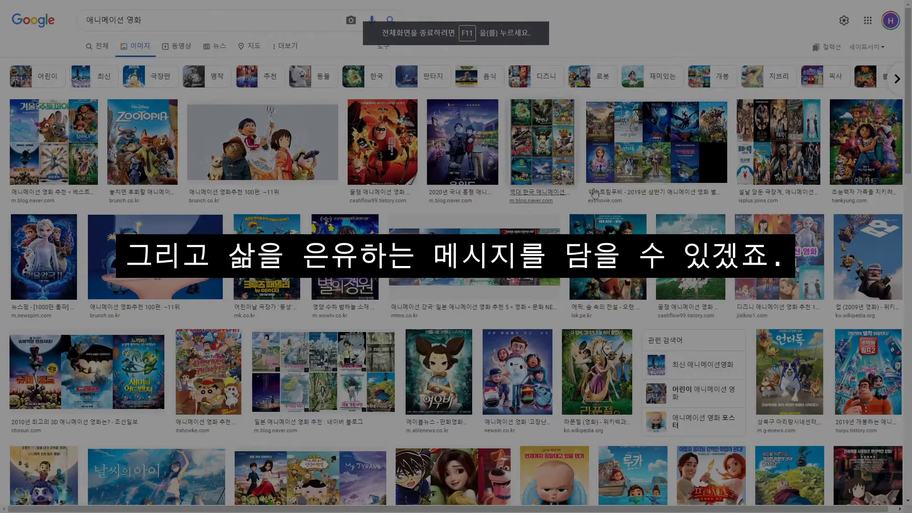
{"action": "scroll", "coordinate": [656, 220], "scroll_direction": "down", "scroll_amount": 5}
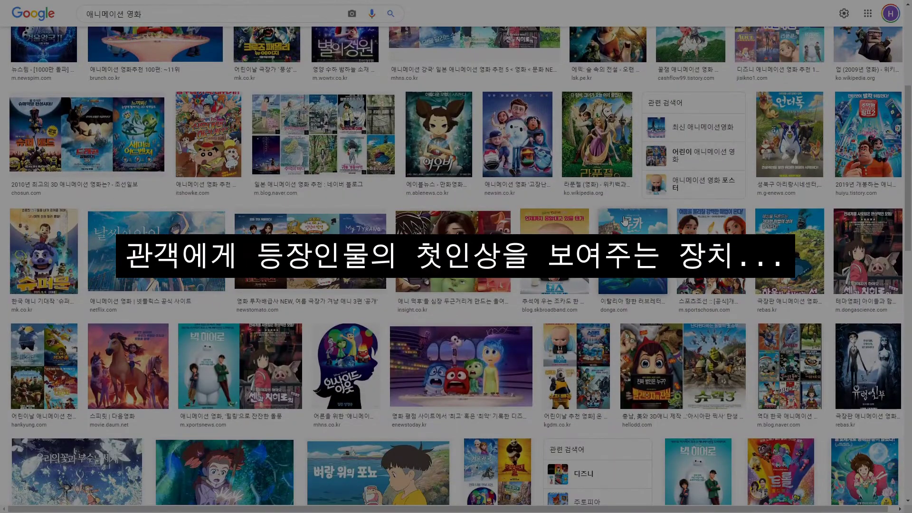
{"action": "scroll", "coordinate": [625, 221], "scroll_direction": "down", "scroll_amount": 5}
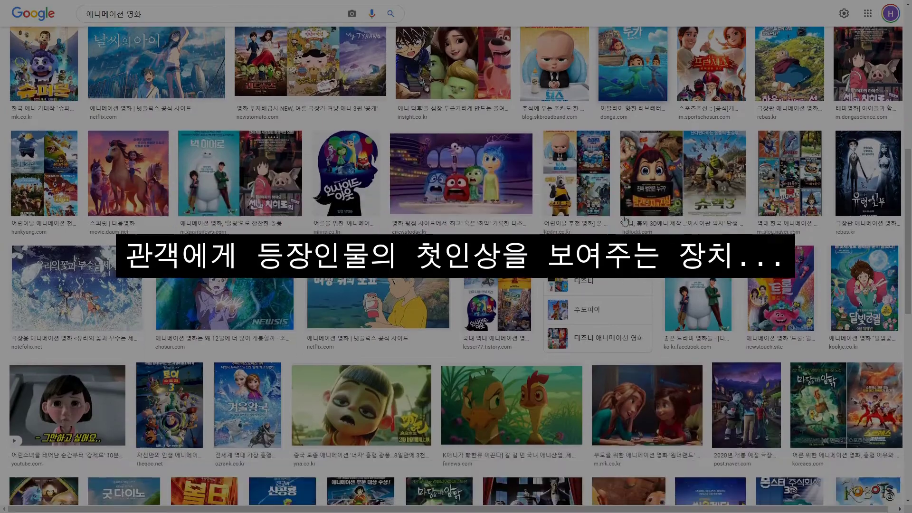
{"action": "scroll", "coordinate": [622, 215], "scroll_direction": "down", "scroll_amount": 5}
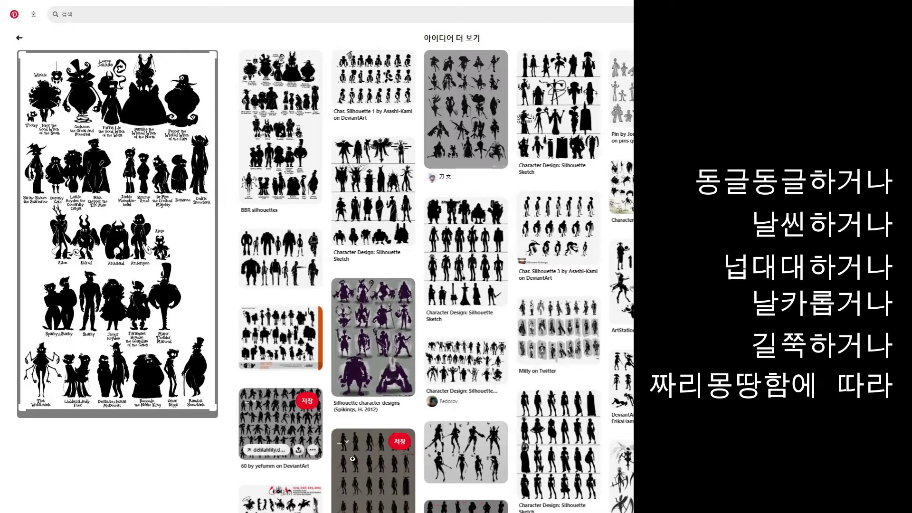
- Browse the Pinterest character silhouette sheets and the MBTI image results to examine body shapes and personality types
{"action": "scroll", "coordinate": [354, 463], "scroll_direction": "down", "scroll_amount": 4}
{"action": "scroll", "coordinate": [353, 463], "scroll_direction": "down", "scroll_amount": 7}
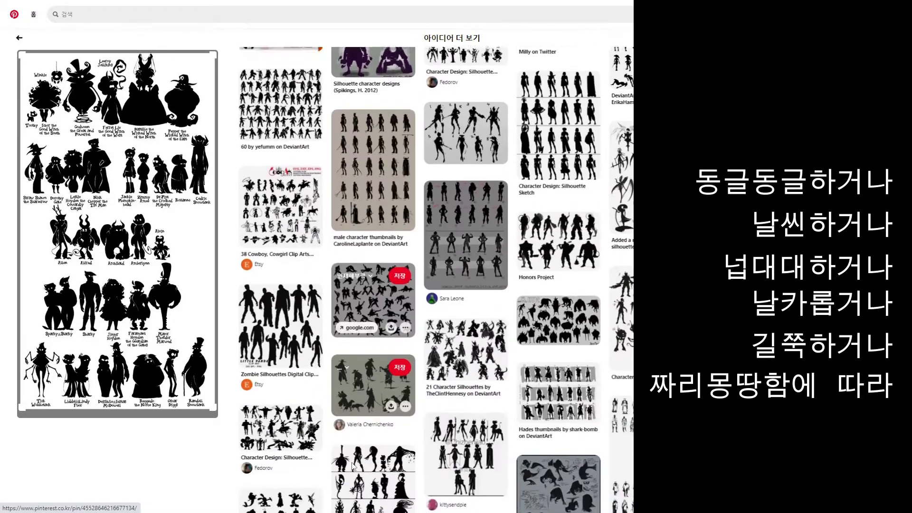
{"action": "scroll", "coordinate": [351, 462], "scroll_direction": "down", "scroll_amount": 3}
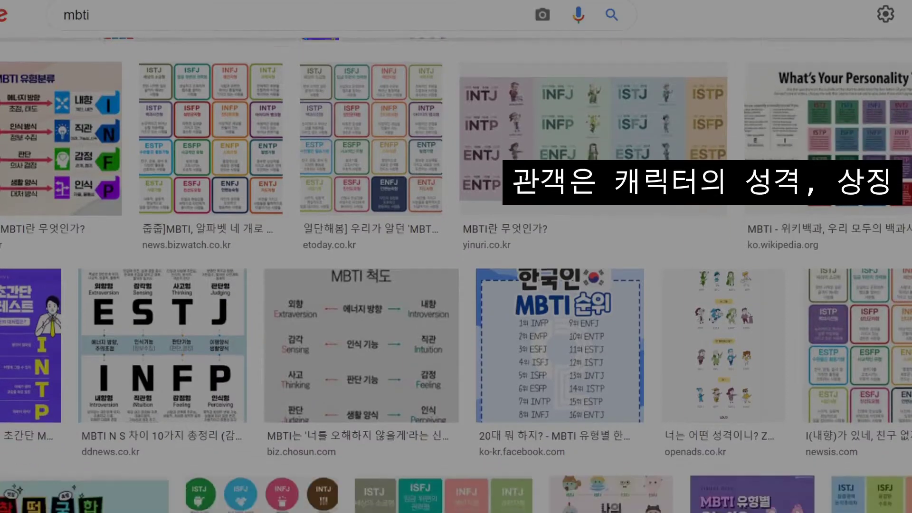
{"action": "scroll", "coordinate": [456, 285], "scroll_direction": "down", "scroll_amount": 3}
{"action": "scroll", "coordinate": [456, 284], "scroll_direction": "down", "scroll_amount": 6}
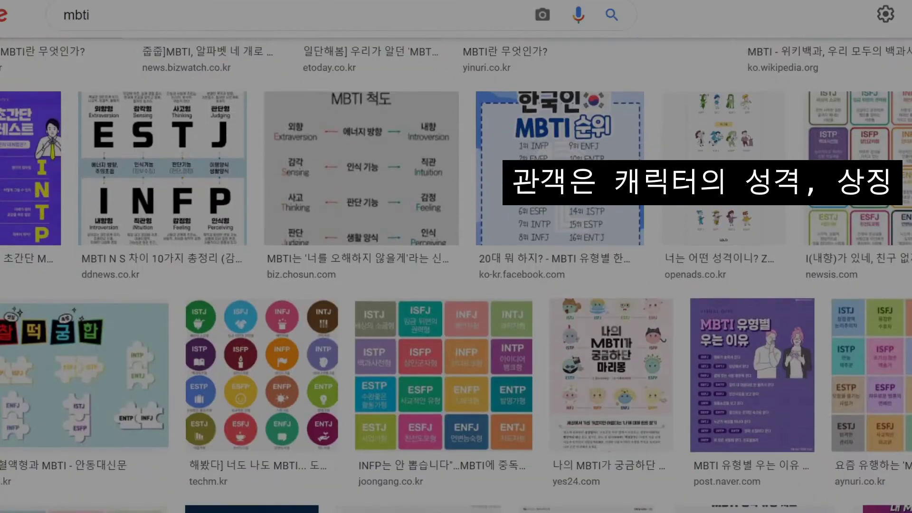
{"action": "scroll", "coordinate": [456, 285], "scroll_direction": "down", "scroll_amount": 1}
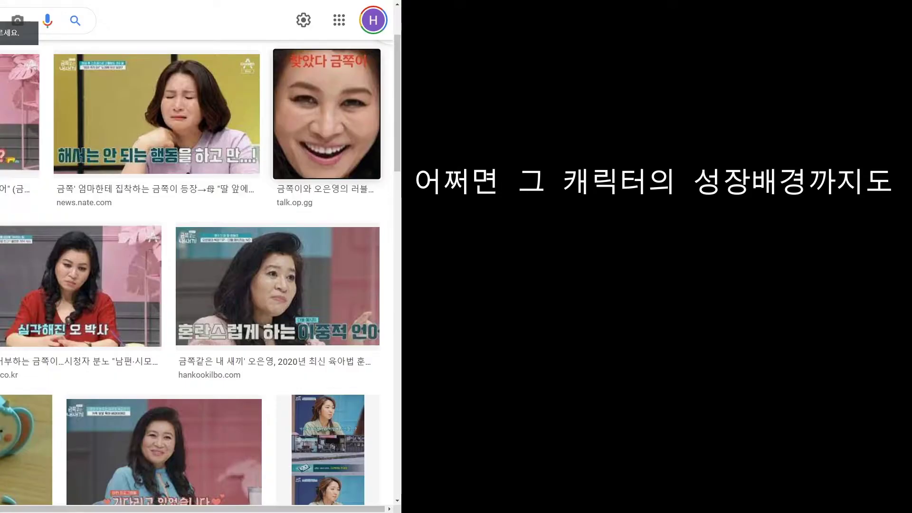
{"action": "left_click", "coordinate": [339, 126]}
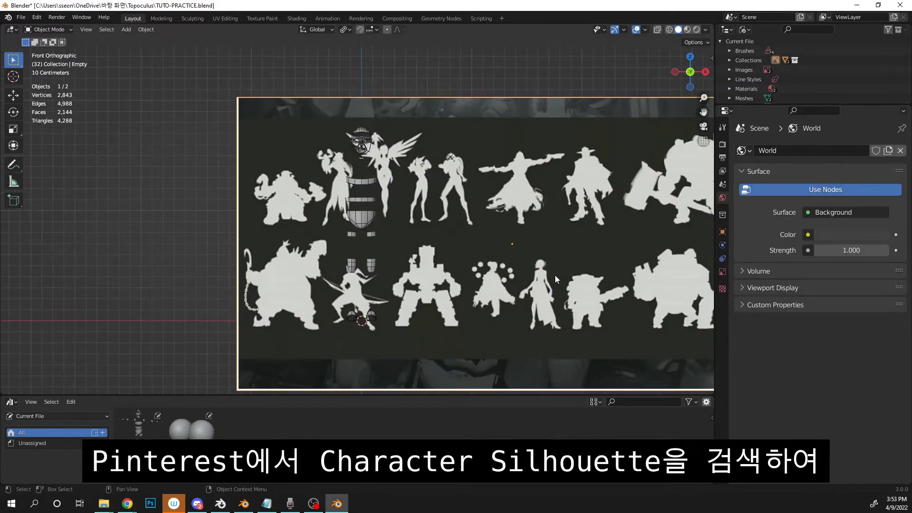
- Align the silhouette reference image behind the character and move it into a new collection named Reference
{"action": "key", "text": "g"}
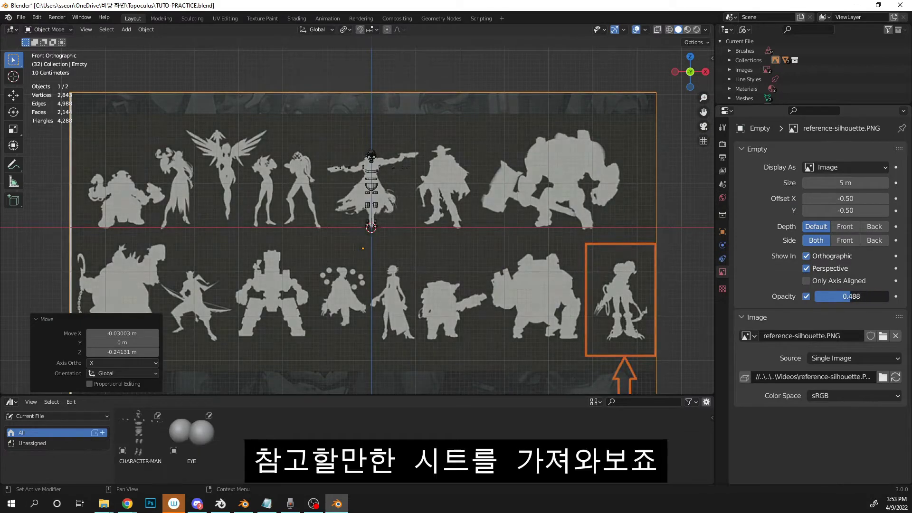
{"action": "key", "text": "m"}
{"action": "left_click", "coordinate": [532, 140]}
{"action": "type", "text": "Reference"}
{"action": "key", "text": "Return"}
- Show the selectability toggles for the objects in the outliner
{"action": "left_click", "coordinate": [884, 30]}
{"action": "left_click", "coordinate": [821, 61]}
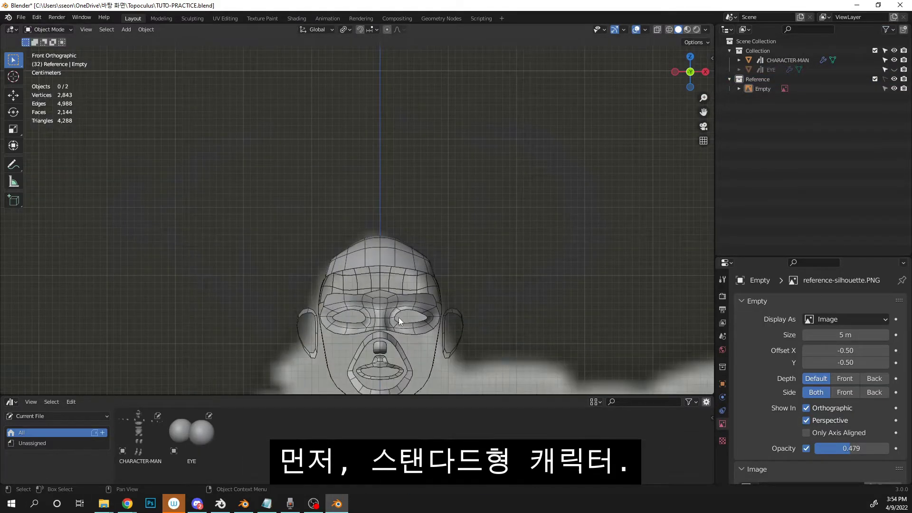
- Enter Edit Mode on the character mesh and select all linked geometry of the mask-shaped piece around the eyes
{"action": "left_click", "coordinate": [398, 317]}
{"action": "key", "text": "Tab"}
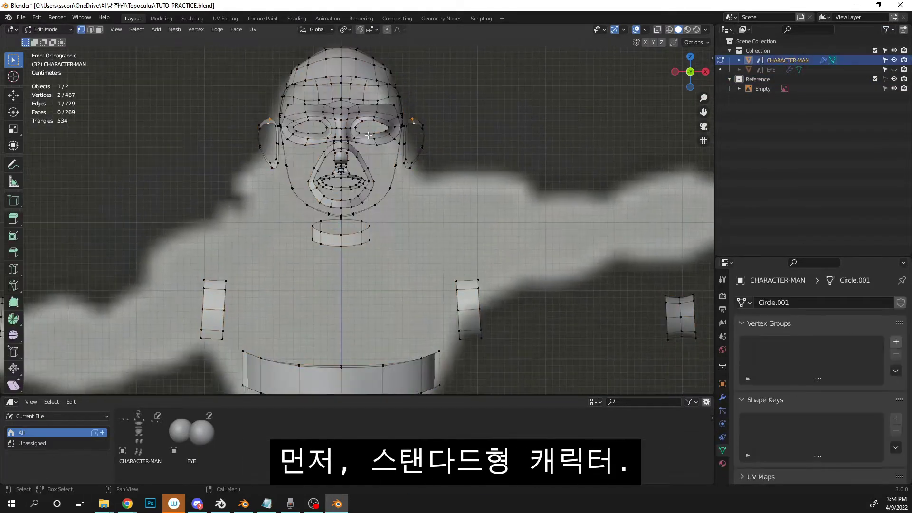
{"action": "scroll", "coordinate": [370, 193], "scroll_direction": "down", "scroll_amount": 2}
{"action": "scroll", "coordinate": [370, 193], "scroll_direction": "down", "scroll_amount": 1}
{"action": "middle_click_drag", "start_coordinate": [370, 193], "coordinate": [357, 252], "text": "shift"}
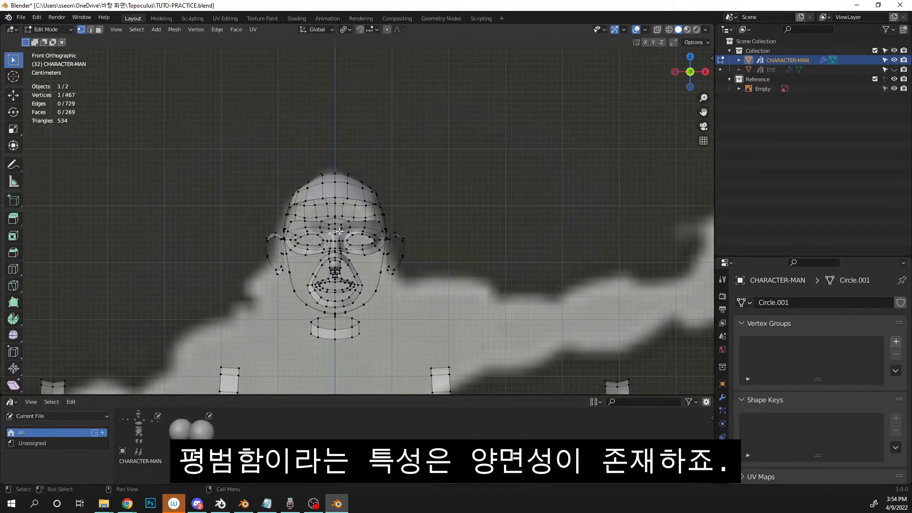
{"action": "key", "text": "l"}
{"action": "scroll", "coordinate": [346, 240], "scroll_direction": "up", "scroll_amount": 5}
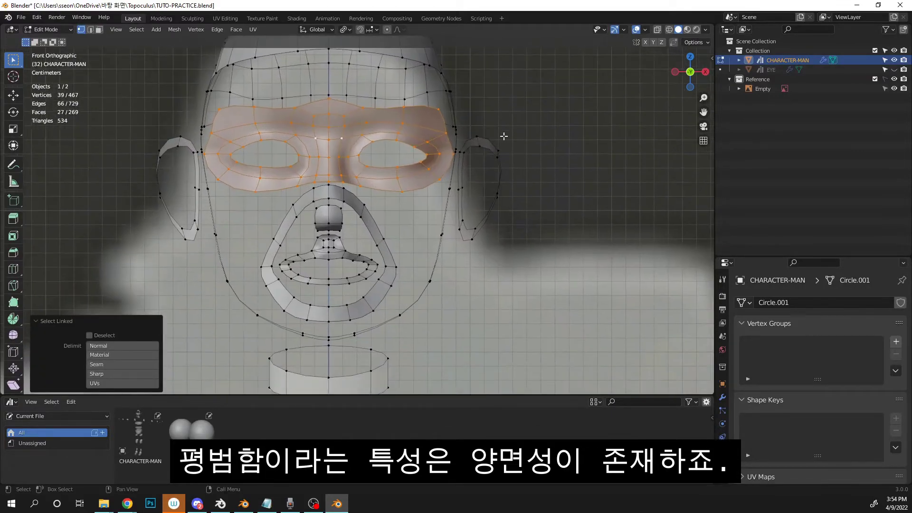
- Box-select the character's ankle and foot pieces near the ground line
{"action": "scroll", "coordinate": [504, 136], "scroll_direction": "down", "scroll_amount": 10}
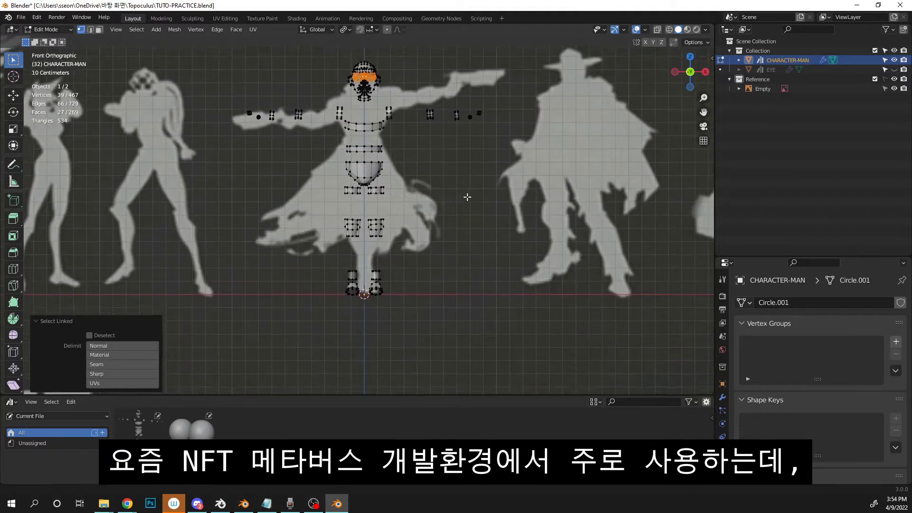
{"action": "scroll", "coordinate": [467, 196], "scroll_direction": "up", "scroll_amount": 6}
{"action": "middle_click_drag", "start_coordinate": [393, 266], "coordinate": [394, 231], "text": "shift"}
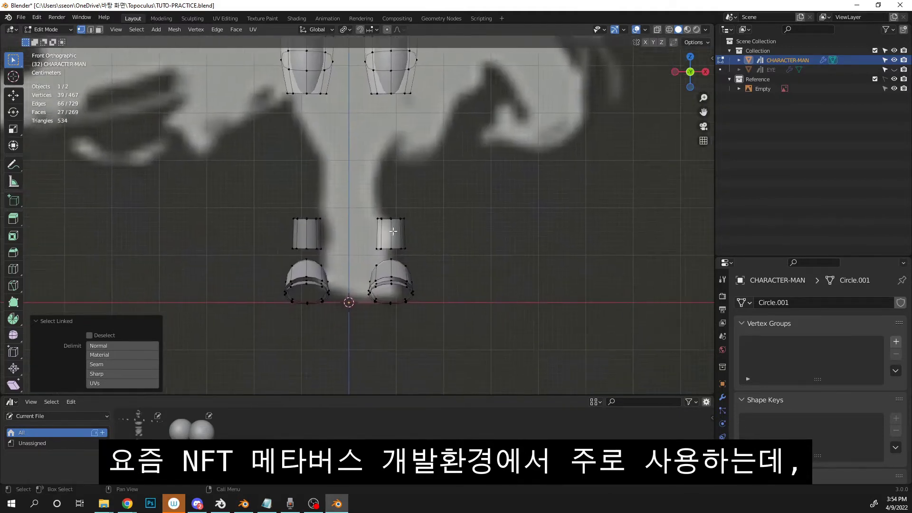
{"action": "left_click_drag", "start_coordinate": [329, 190], "coordinate": [437, 356]}
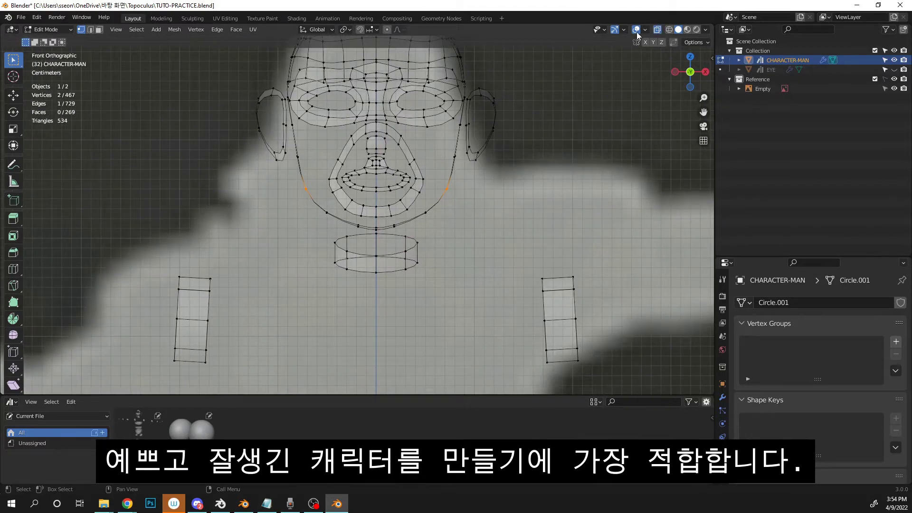
- Reshape the jawline by moving the jaw-corner vertices about 0.014 m inward and the lower-jaw and chin vertices slightly upward
{"action": "left_click", "coordinate": [636, 30]}
{"action": "left_click", "coordinate": [636, 30]}
{"action": "key", "text": "g"}
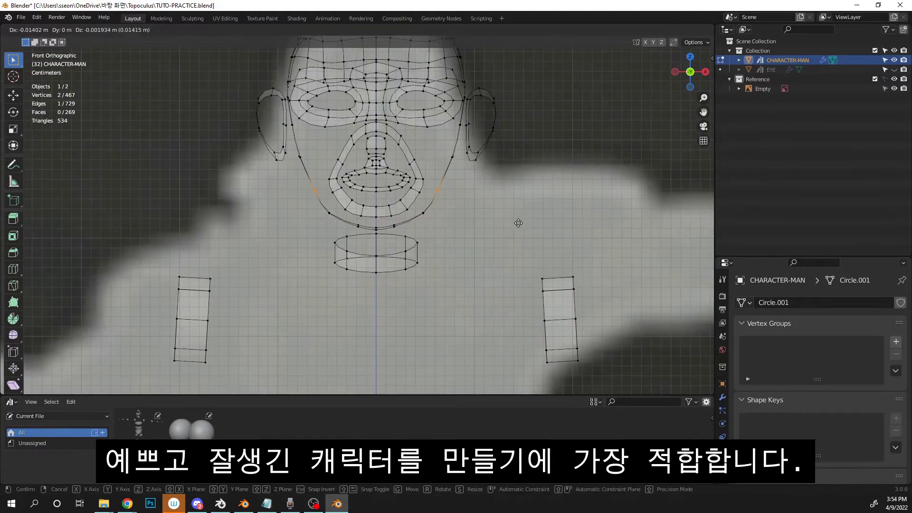
{"action": "left_click", "coordinate": [524, 222]}
{"action": "left_click_drag", "start_coordinate": [444, 231], "coordinate": [444, 231]}
{"action": "key", "text": "g"}
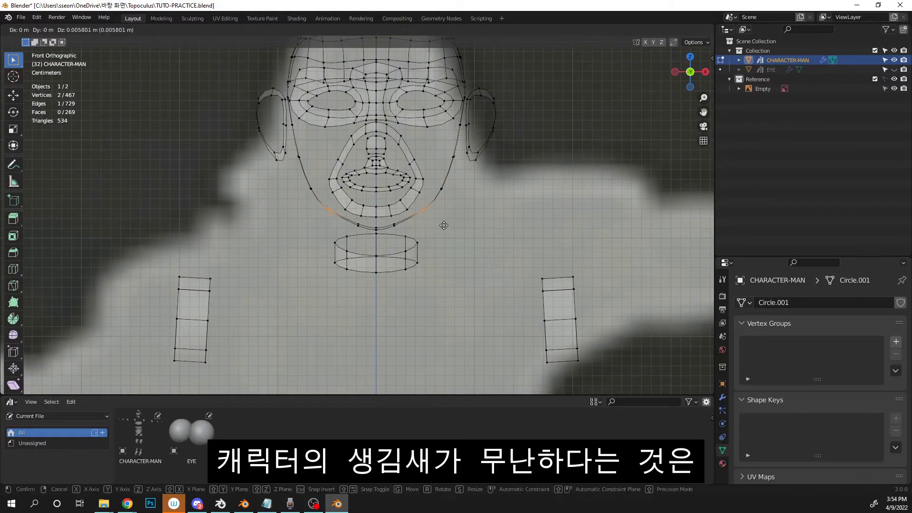
{"action": "left_click", "coordinate": [443, 226]}
{"action": "left_click_drag", "start_coordinate": [384, 217], "coordinate": [405, 230]}
{"action": "key", "text": "g"}
{"action": "left_click", "coordinate": [404, 226]}
- Select the whole linked pelvis piece, raise it along Z toward the waist and scale it to 0.854
{"action": "scroll", "coordinate": [404, 226], "scroll_direction": "down", "scroll_amount": 3}
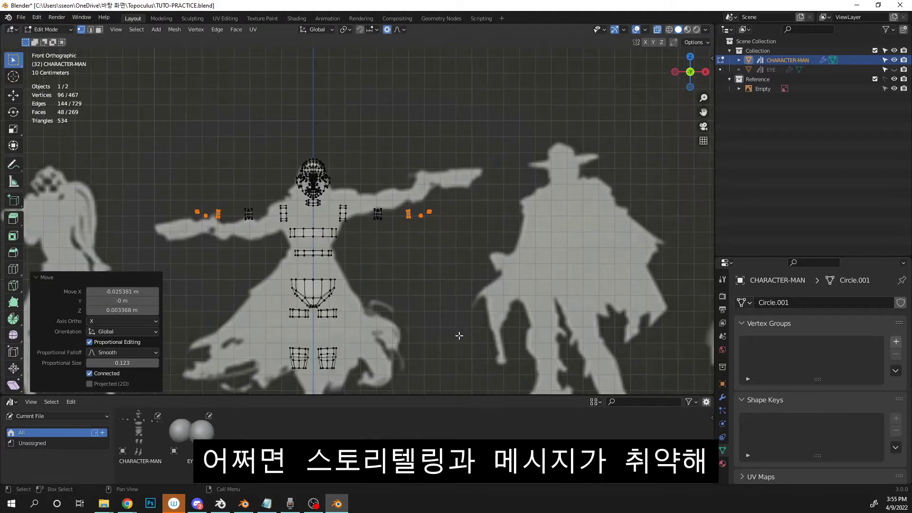
{"action": "scroll", "coordinate": [487, 193], "scroll_direction": "up", "scroll_amount": 5}
{"action": "middle_click_drag", "start_coordinate": [487, 192], "coordinate": [459, 269], "text": "shift"}
{"action": "scroll", "coordinate": [439, 280], "scroll_direction": "up", "scroll_amount": 2}
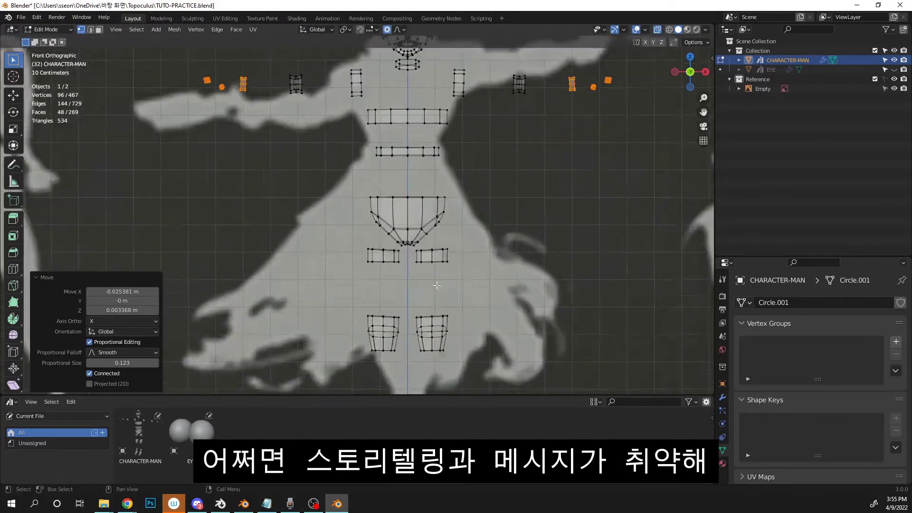
{"action": "left_click_drag", "start_coordinate": [356, 183], "coordinate": [502, 219]}
{"action": "key", "text": "ctrl+l"}
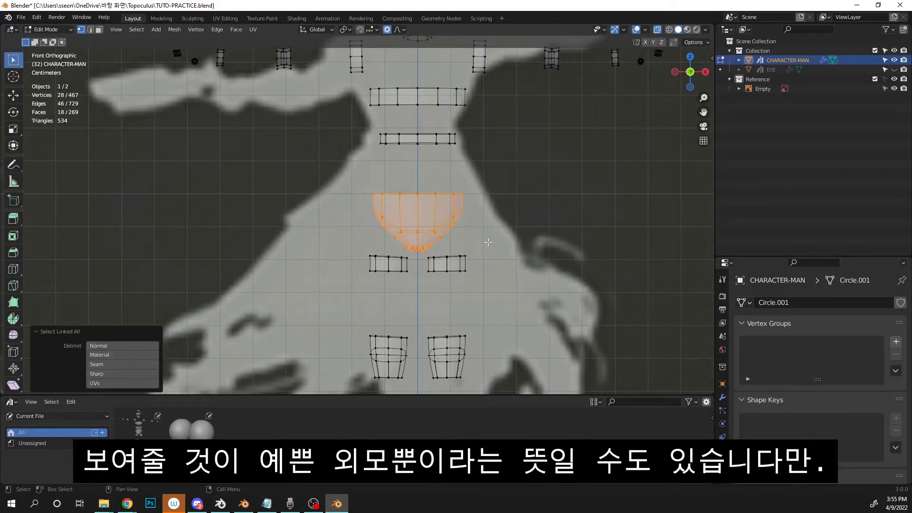
{"action": "key", "text": "g"}
{"action": "key", "text": "z"}
{"action": "left_click", "coordinate": [505, 219]}
{"action": "key", "text": "s"}
{"action": "left_click", "coordinate": [563, 206]}
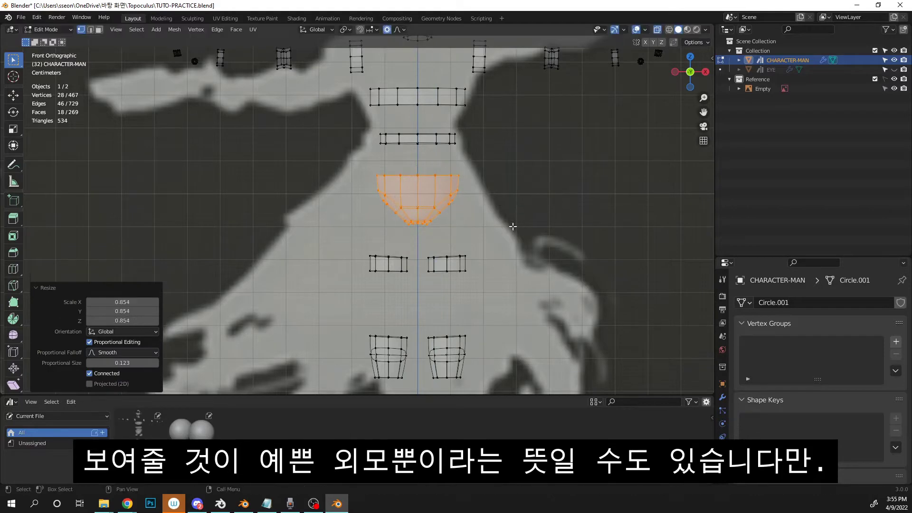
- Return to Object Mode with the character selected and save the file
{"action": "scroll", "coordinate": [427, 214], "scroll_direction": "down", "scroll_amount": 3}
{"action": "scroll", "coordinate": [409, 190], "scroll_direction": "up", "scroll_amount": 3}
{"action": "middle_click_drag", "start_coordinate": [400, 236], "coordinate": [447, 228], "text": "shift"}
{"action": "key", "text": "Tab"}
{"action": "scroll", "coordinate": [434, 170], "scroll_direction": "down", "scroll_amount": 5}
{"action": "scroll", "coordinate": [454, 148], "scroll_direction": "up", "scroll_amount": 1}
{"action": "left_click", "coordinate": [372, 123]}
{"action": "left_click", "coordinate": [372, 151]}
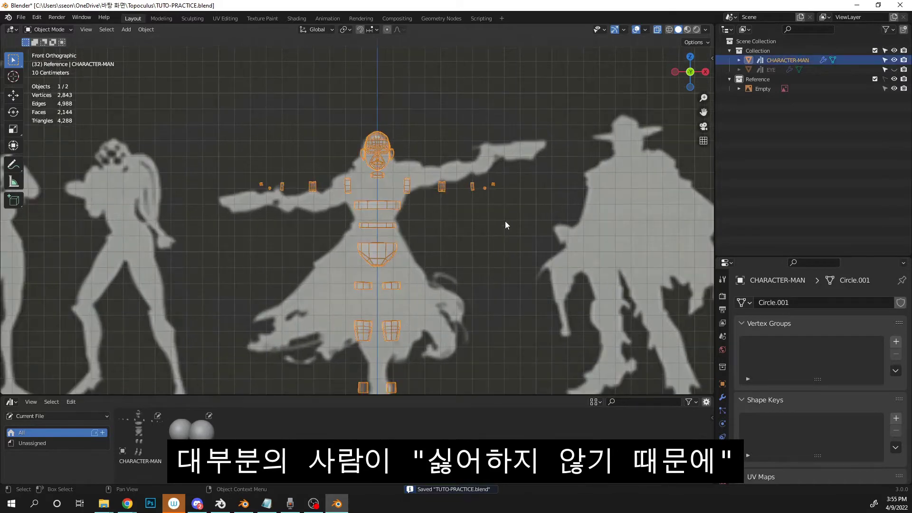
- Duplicate the character in place and hide the original CHARACTER-MAN object
{"action": "middle_click_drag", "start_coordinate": [506, 221], "coordinate": [505, 194], "text": "shift"}
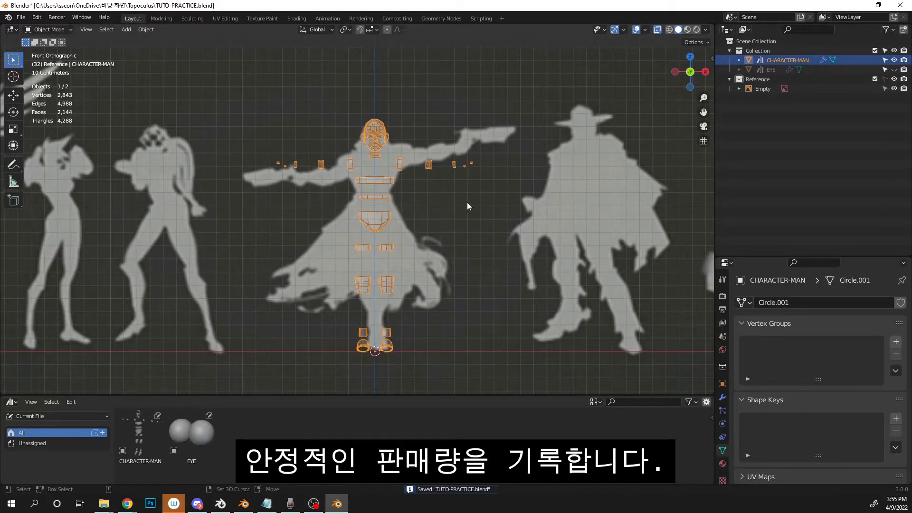
{"action": "key", "text": "shift+d"}
{"action": "key", "text": "x"}
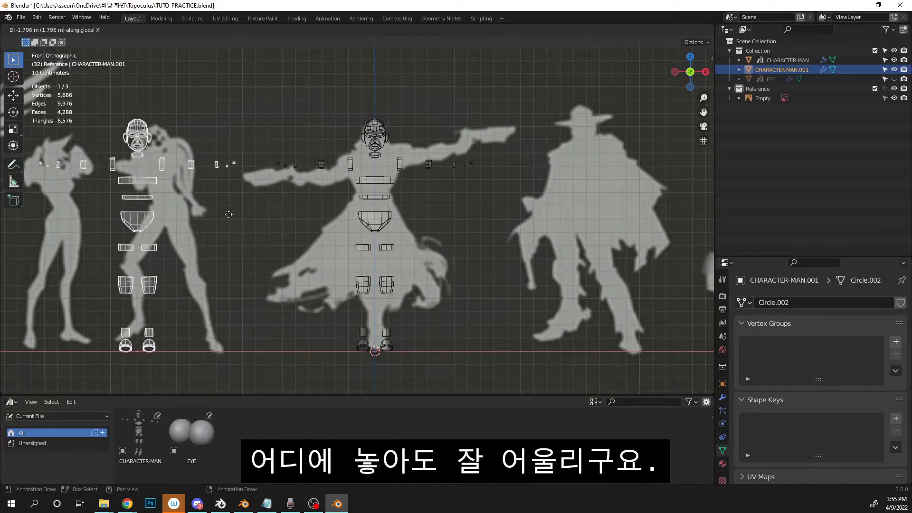
{"action": "key", "text": "Escape"}
{"action": "scroll", "coordinate": [579, 164], "scroll_direction": "up", "scroll_amount": 1}
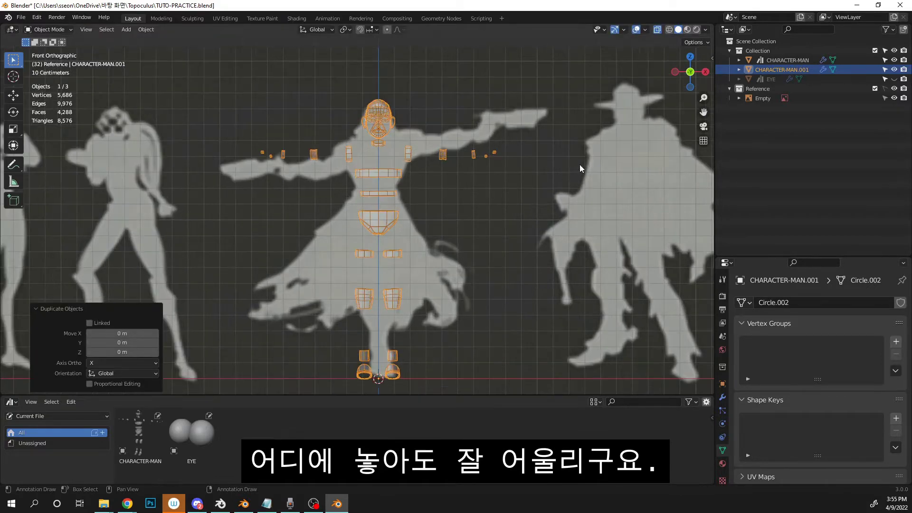
{"action": "left_click", "coordinate": [893, 59]}
{"action": "scroll", "coordinate": [390, 168], "scroll_direction": "up", "scroll_amount": 1}
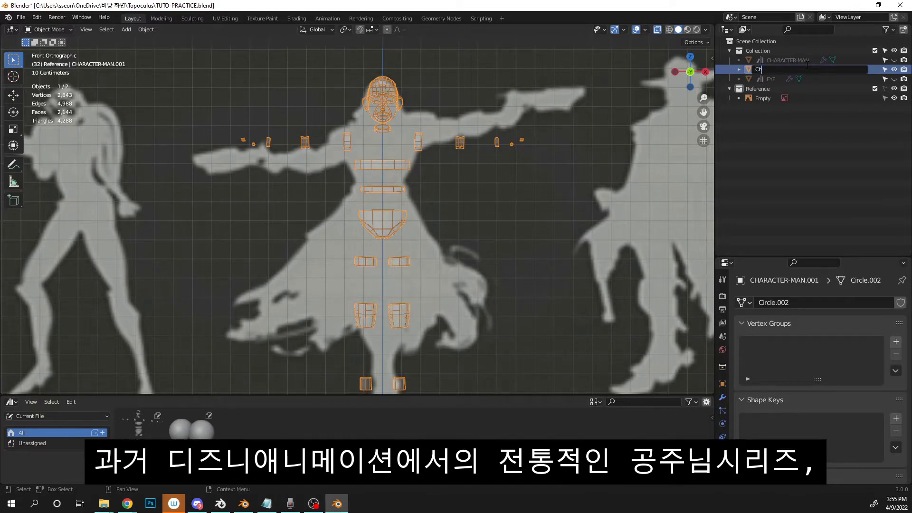
- Rename the duplicated character as Character-Standard1 and save the file
{"action": "key", "text": "BackSpace"}
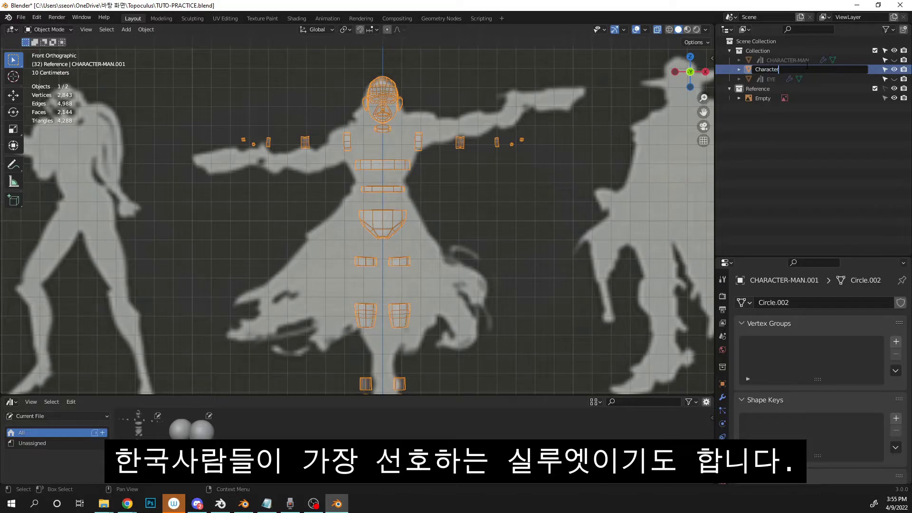
{"action": "type", "text": "-Standard1"}
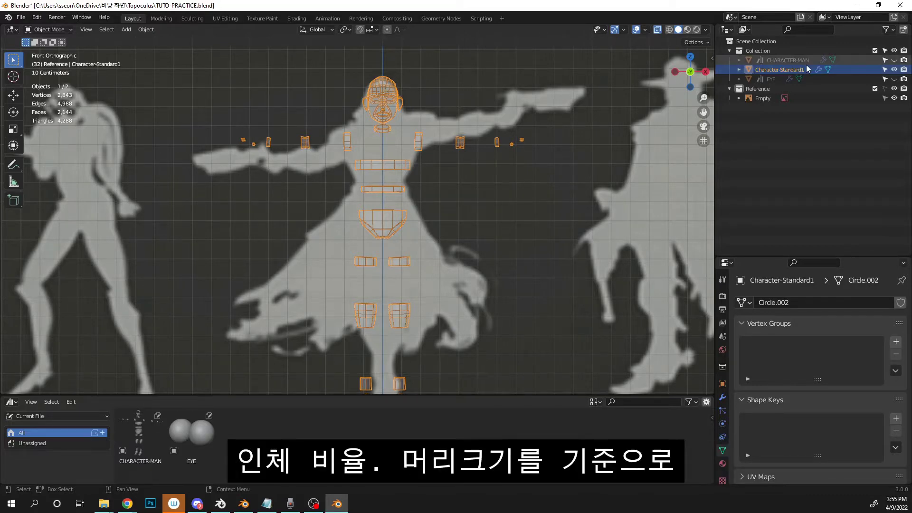
{"action": "key", "text": "Return"}
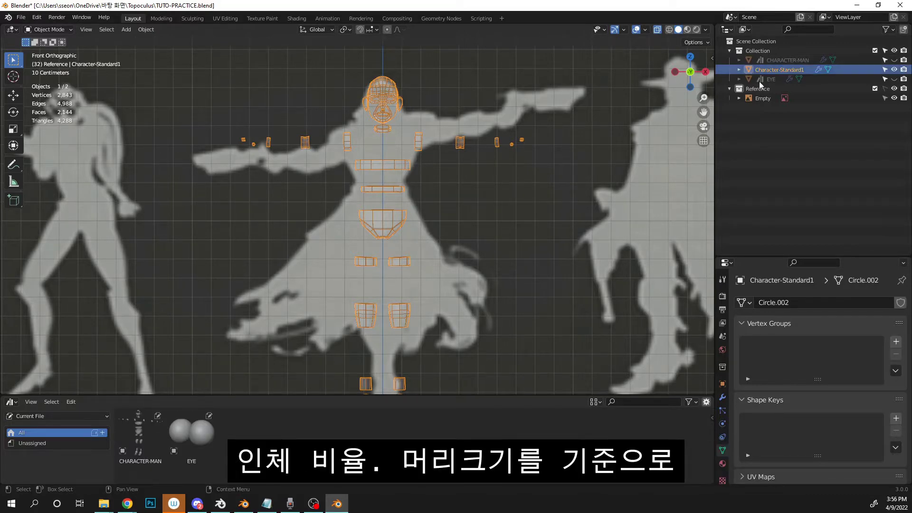
{"action": "scroll", "coordinate": [454, 192], "scroll_direction": "down", "scroll_amount": 3}
{"action": "key", "text": "ctrl+s"}
- Duplicate Character-Standard1 in place without shifting the copy
{"action": "scroll", "coordinate": [455, 164], "scroll_direction": "up", "scroll_amount": 1}
{"action": "middle_click_drag", "start_coordinate": [501, 150], "coordinate": [454, 161], "text": "shift"}
{"action": "key", "text": "shift+d"}
{"action": "right_click", "coordinate": [468, 148]}
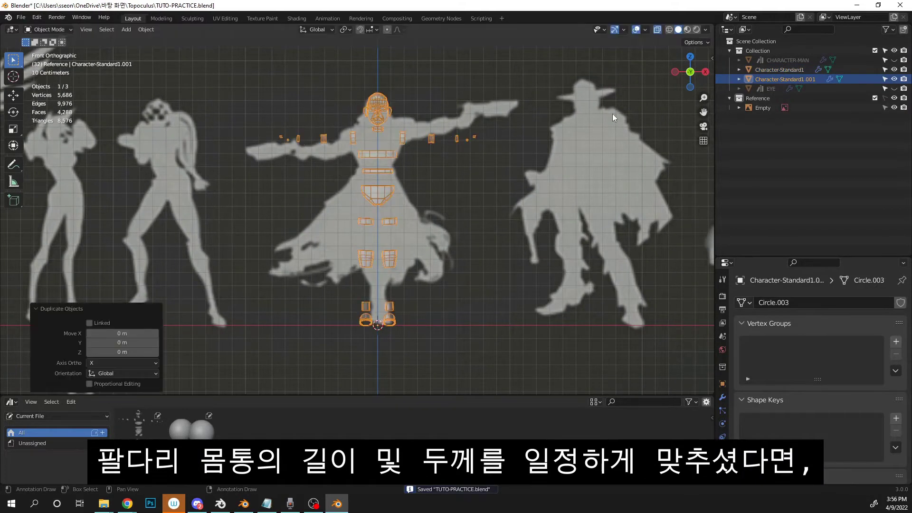
- Hide Character-Standard1 and shift the reference image -4.3351 m along X so the large silhouette sits behind the duplicate
{"action": "key", "text": "h"}
{"action": "key", "text": "alt+h"}
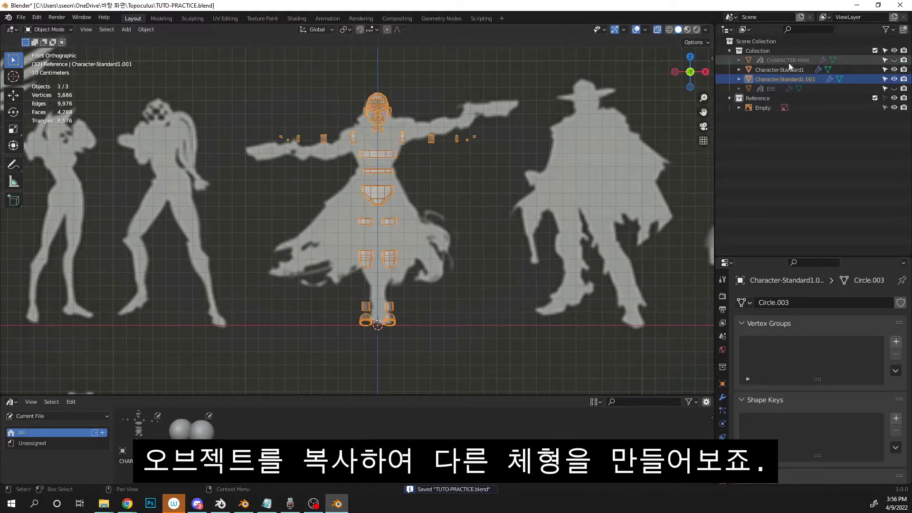
{"action": "left_click", "coordinate": [781, 69]}
{"action": "key", "text": "h"}
{"action": "key", "text": "alt+h"}
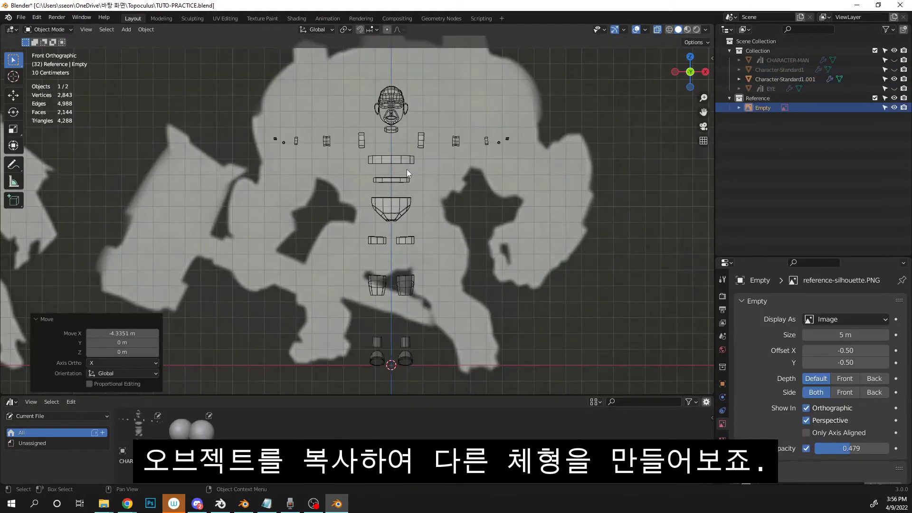
{"action": "scroll", "coordinate": [442, 241], "scroll_direction": "up", "scroll_amount": 2}
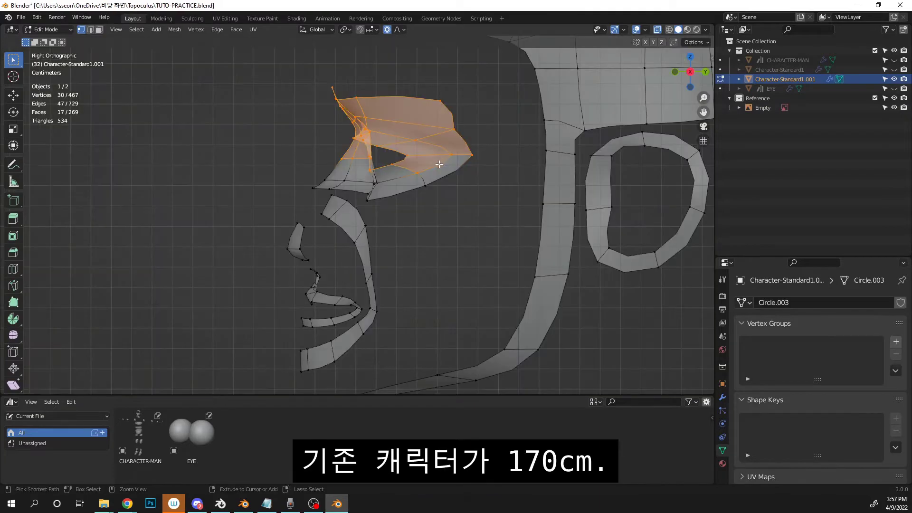
- Select the linked neck and chest pieces and move and scale them along X to fit the large silhouette
{"action": "key", "text": "ctrl+l"}
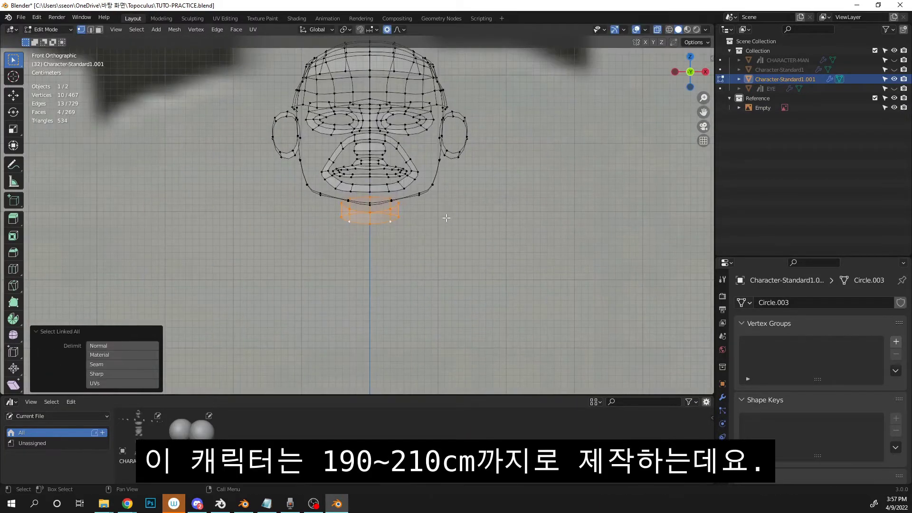
{"action": "key", "text": "g"}
{"action": "key", "text": "x"}
{"action": "left_click", "coordinate": [471, 217]}
{"action": "key", "text": "s"}
{"action": "key", "text": "x"}
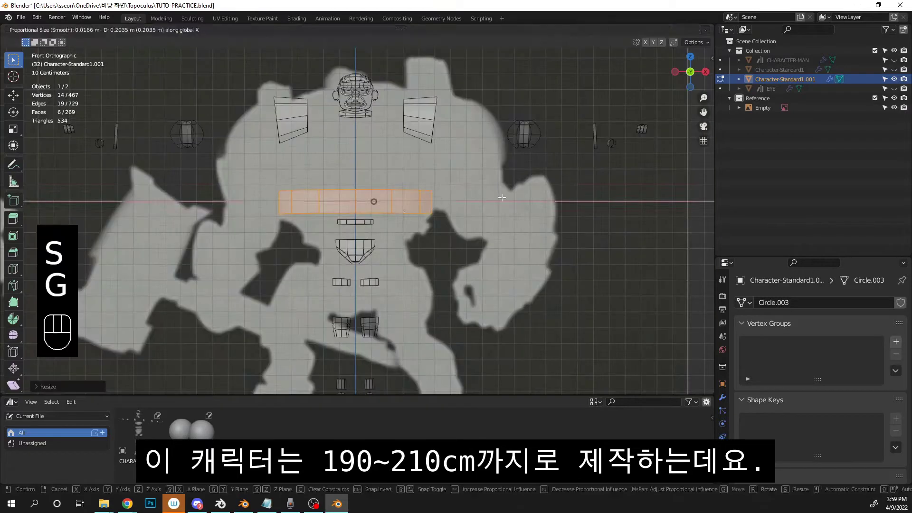
- Taper the chest piece by narrowing its bottom edge loop, and scale the whole linked piece
{"action": "key", "text": "2"}
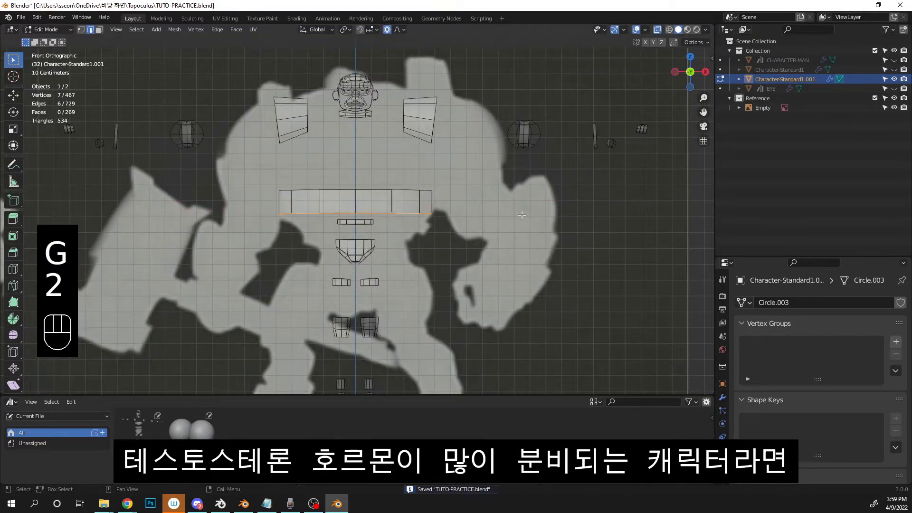
{"action": "key", "text": "ctrl+l"}
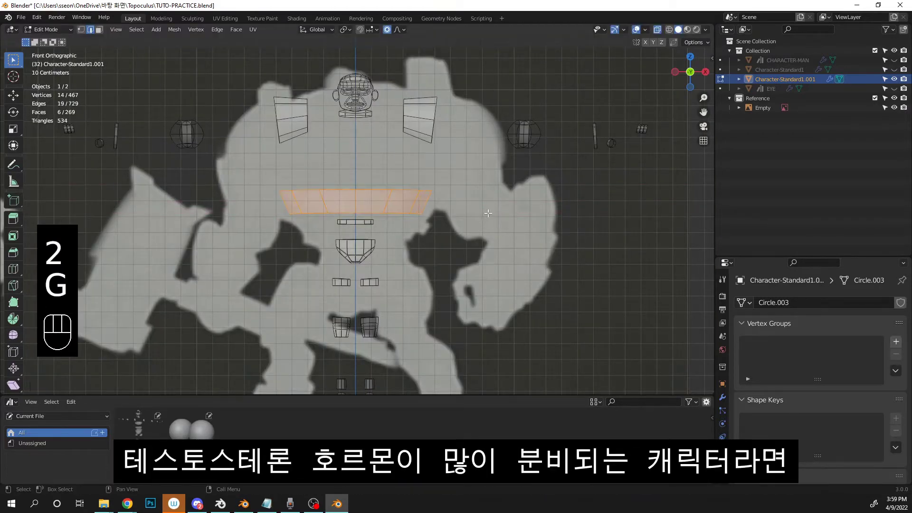
{"action": "key", "text": "s"}
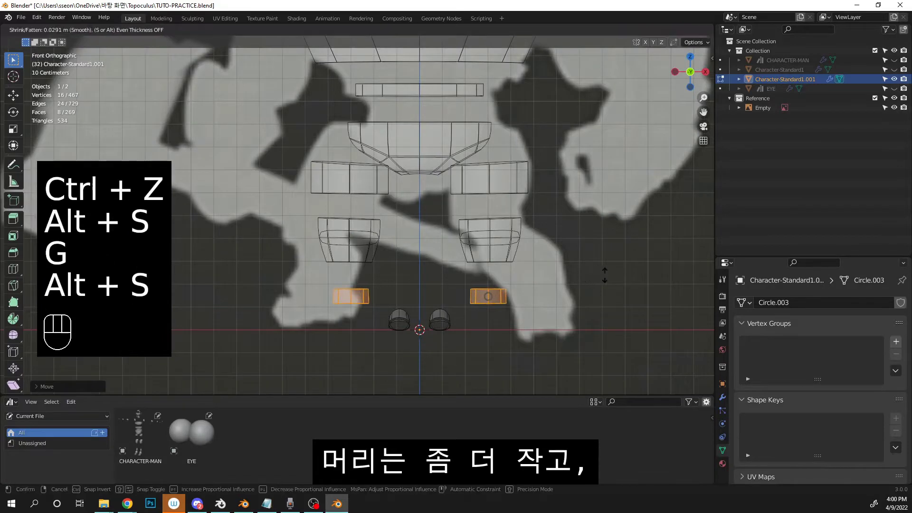
- Fatten the ankle pieces, reposition them against the large silhouette's legs and save the file
{"action": "left_click", "coordinate": [604, 275]}
{"action": "key", "text": "ctrl+s"}
{"action": "key", "text": "g"}
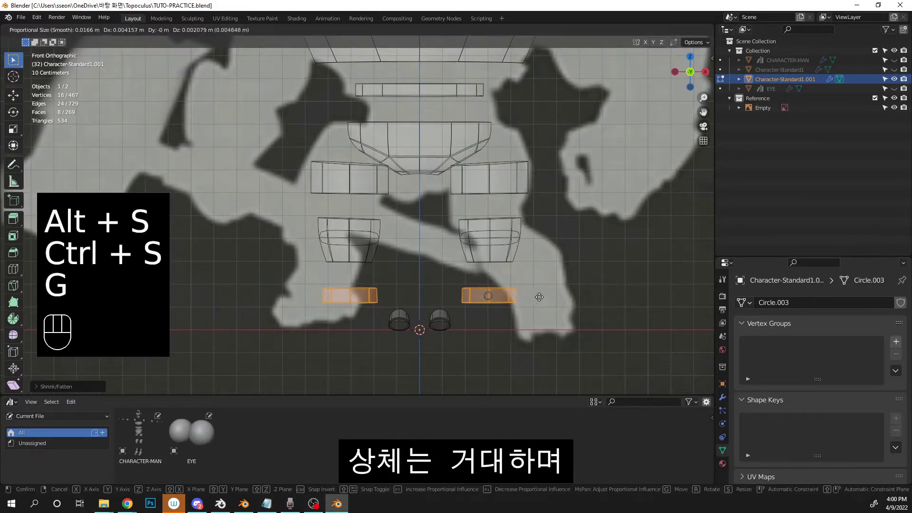
{"action": "left_click", "coordinate": [482, 315], "text": "shift"}
{"action": "key", "text": "ctrl+s"}
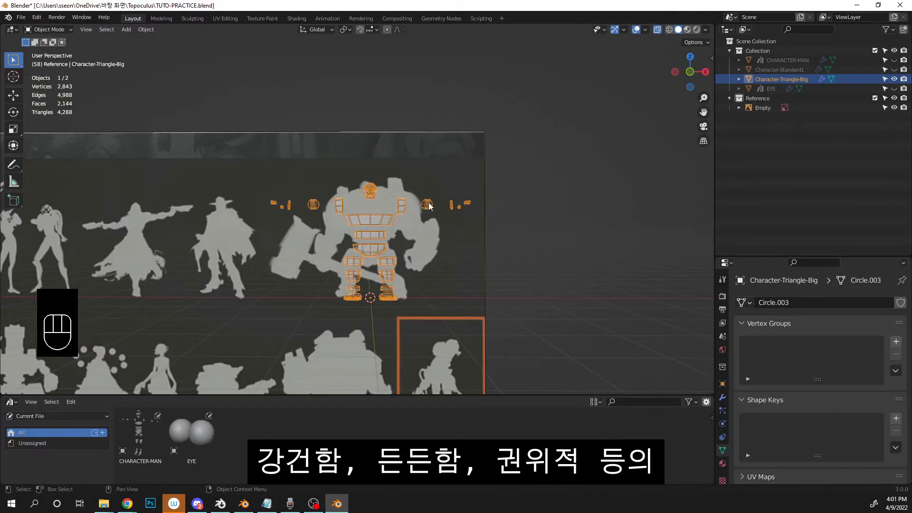
- Rename the large character as Character-UpTriangle-Big and save the file
{"action": "scroll", "coordinate": [449, 221], "scroll_direction": "up", "scroll_amount": 5}
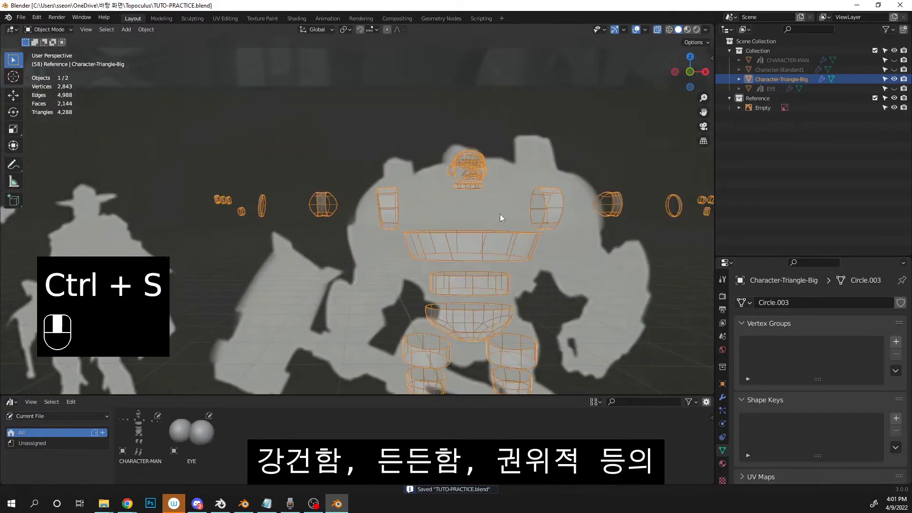
{"action": "key", "text": "ctrl+s"}
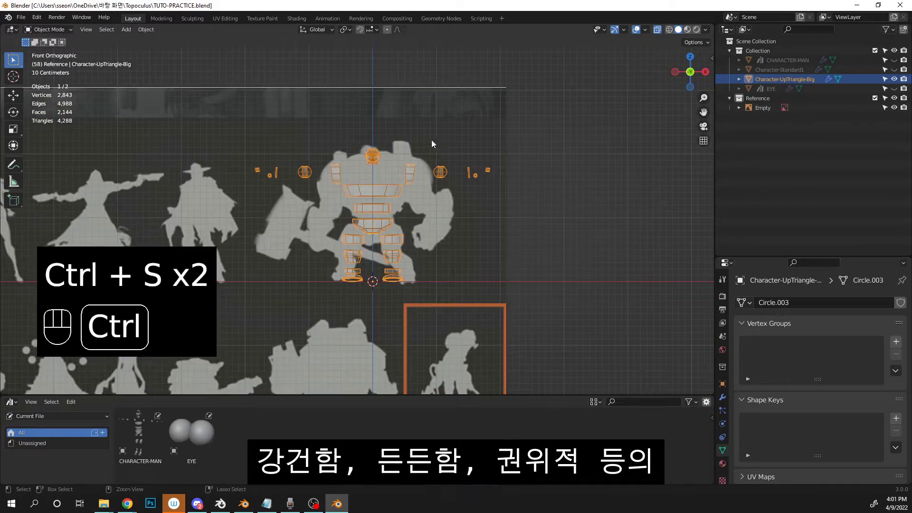
{"action": "key", "text": "Tab"}
{"action": "key", "text": "ctrl+s"}
{"action": "key", "text": "Tab"}
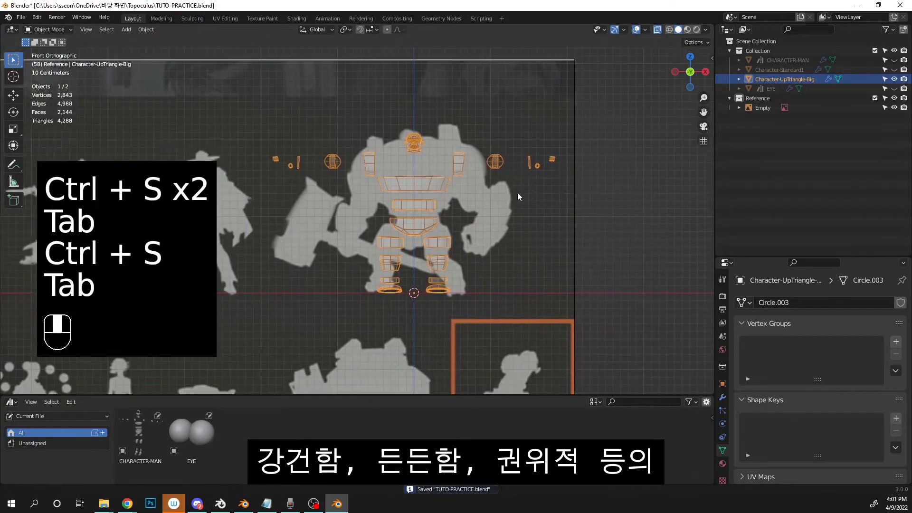
{"action": "key", "text": "ctrl+s"}
{"action": "scroll", "coordinate": [443, 227], "scroll_direction": "down", "scroll_amount": 4}
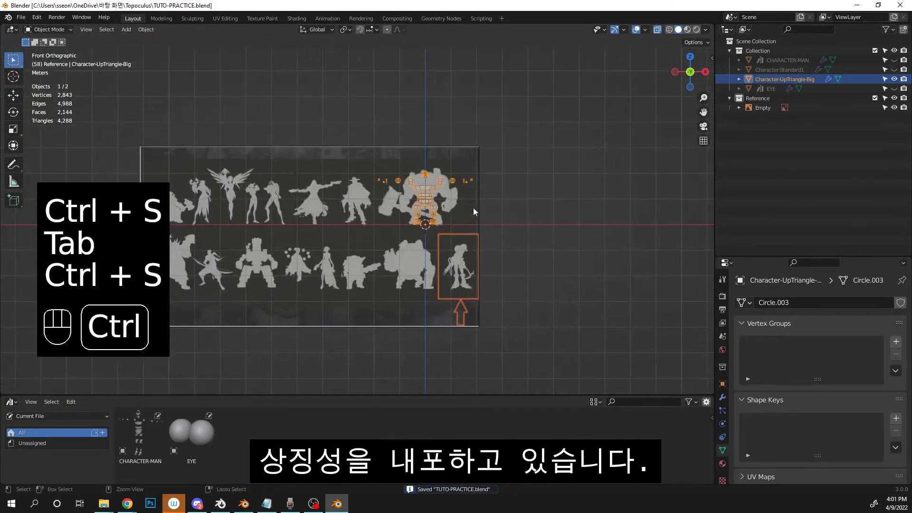
- Clear the mesh selection of Character-Standard1, save the file and return to Object Mode
{"action": "scroll", "coordinate": [508, 202], "scroll_direction": "up", "scroll_amount": 3}
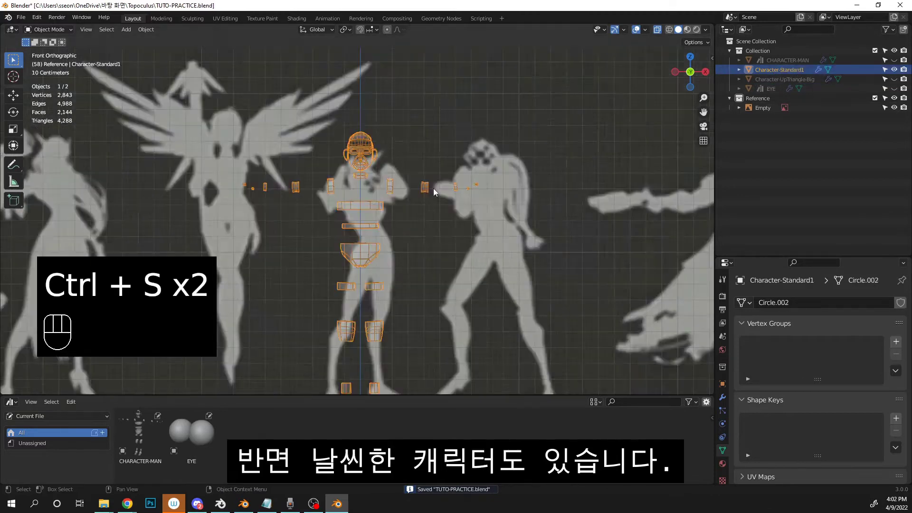
{"action": "key", "text": "Tab"}
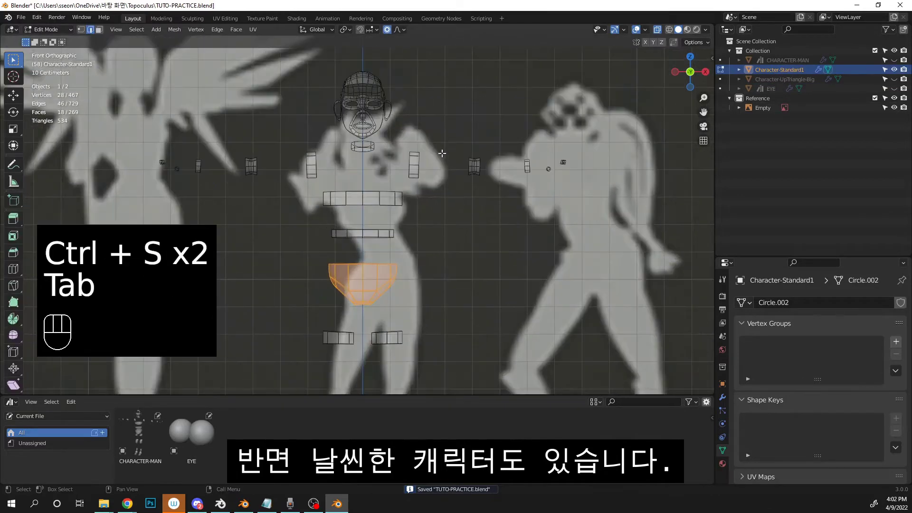
{"action": "key", "text": "ctrl+s"}
{"action": "key", "text": "a"}
{"action": "key", "text": "ctrl+s"}
{"action": "left_click", "coordinate": [411, 204]}
{"action": "scroll", "coordinate": [412, 204], "scroll_direction": "down", "scroll_amount": 3}
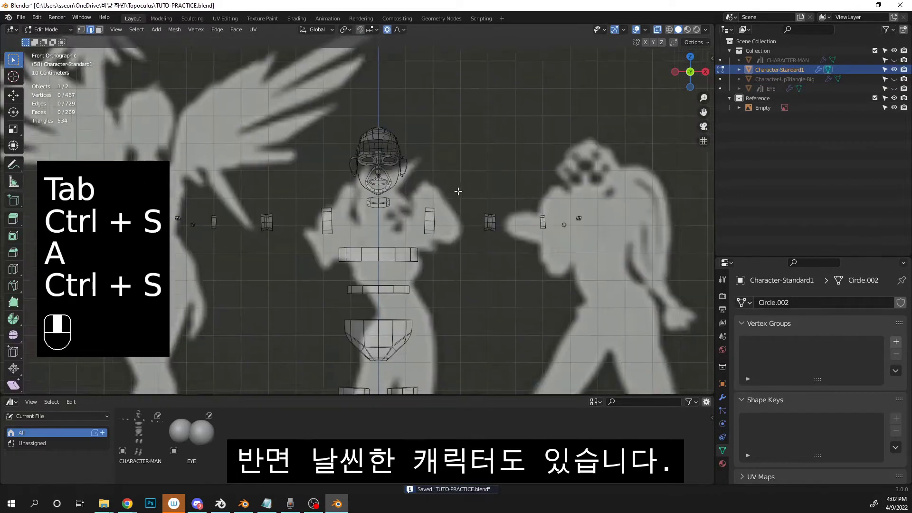
{"action": "key", "text": "ctrl+s"}
{"action": "scroll", "coordinate": [438, 142], "scroll_direction": "down", "scroll_amount": 3}
{"action": "key", "text": "Tab"}
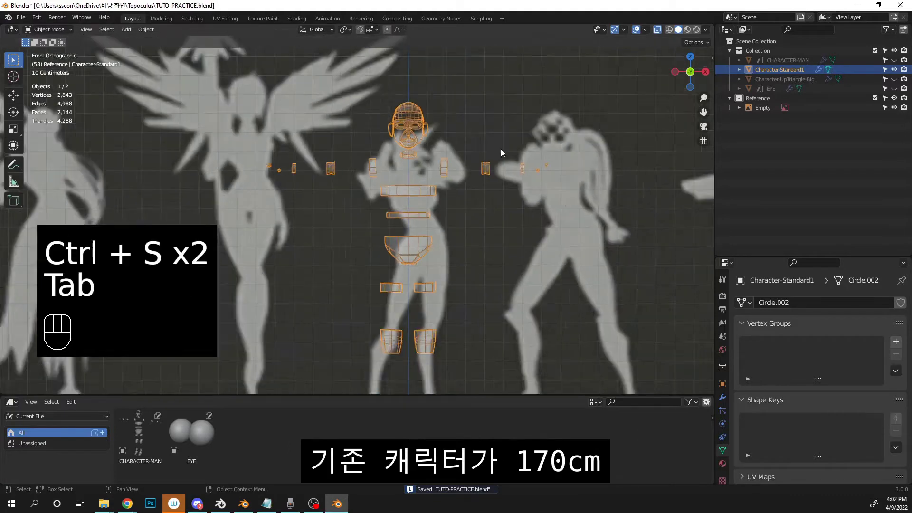
- Duplicate Character-Standard1 in place as Character-Standard2 and hide the original
{"action": "key", "text": "shift+d"}
{"action": "left_click", "coordinate": [780, 70]}
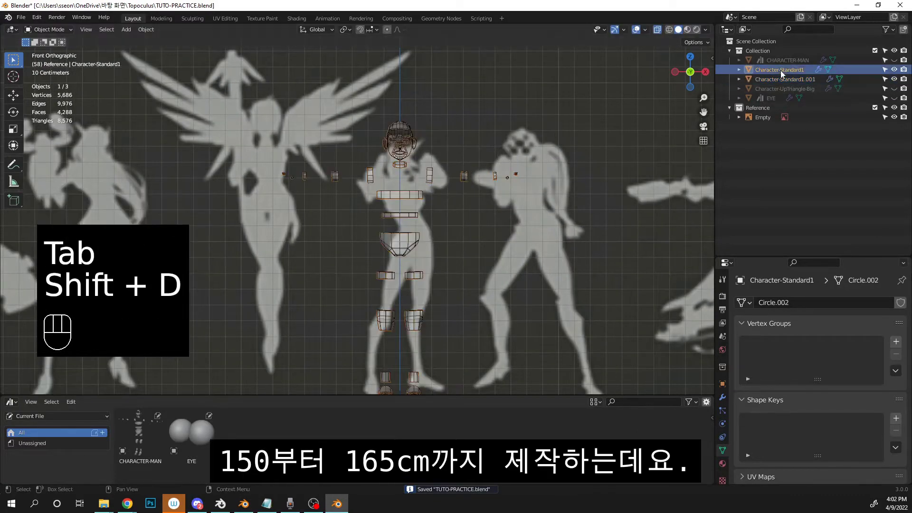
{"action": "left_click", "coordinate": [822, 88]}
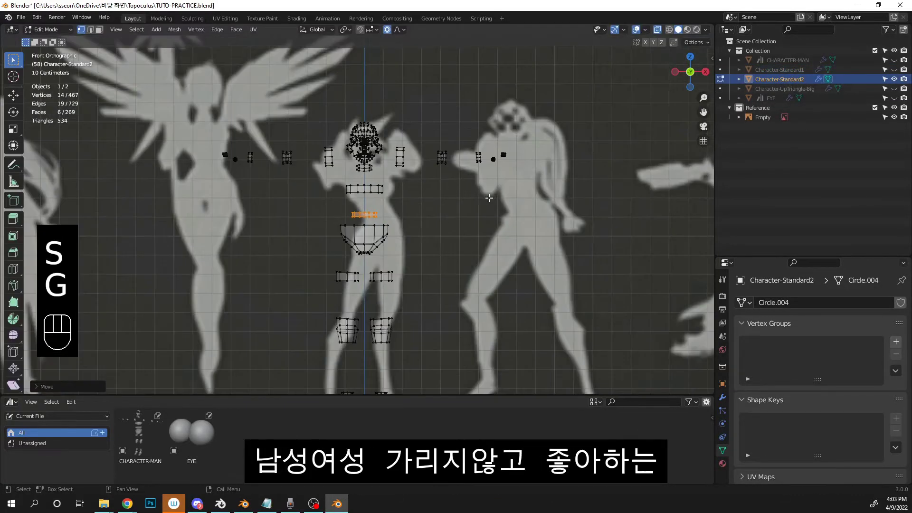
- Save the file and, in right side view, tilt the chest piece with its front raised and move it into place
{"action": "left_click_drag", "start_coordinate": [488, 198], "coordinate": [349, 203], "text": "alt"}
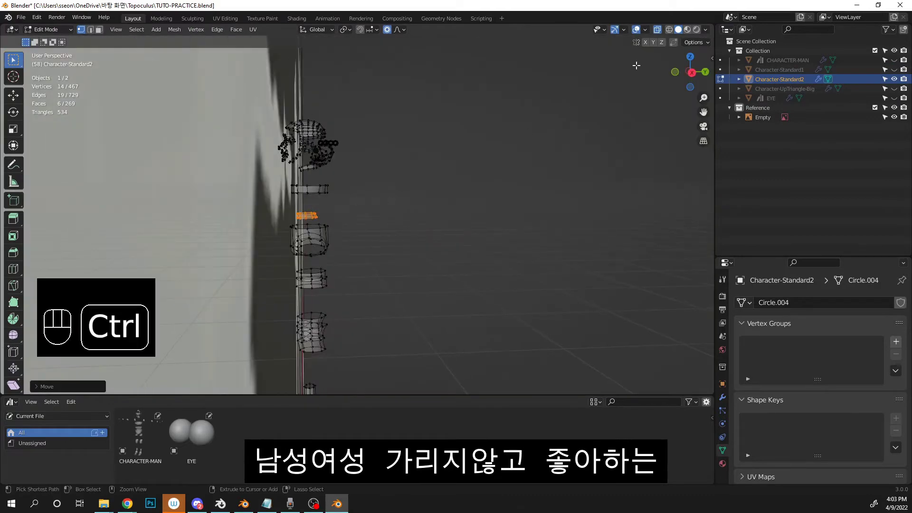
{"action": "key", "text": "ctrl+s"}
{"action": "left_click", "coordinate": [692, 73]}
{"action": "key", "text": "ctrl+s"}
{"action": "left_click_drag", "start_coordinate": [279, 186], "coordinate": [472, 228]}
{"action": "key", "text": "r"}
{"action": "key", "text": "g"}
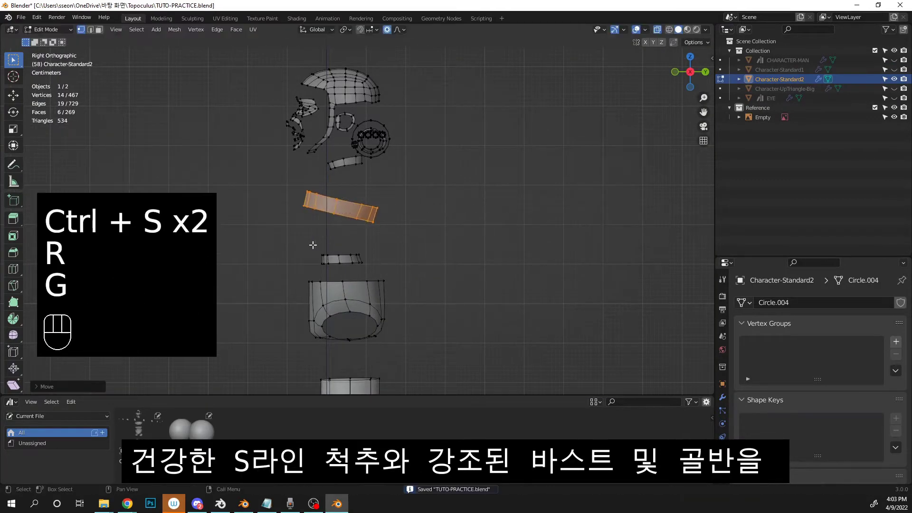
- Save the file and move the belly piece slightly forward in the side view
{"action": "key", "text": "ctrl+s"}
{"action": "left_click_drag", "start_coordinate": [303, 217], "coordinate": [414, 243]}
{"action": "key", "text": "g"}
{"action": "left_click", "coordinate": [359, 240], "text": "shift"}
- Reduce the height of the pelvis piece and move it down toward the thighs
{"action": "left_click_drag", "start_coordinate": [269, 239], "coordinate": [439, 312]}
{"action": "key", "text": "s"}
{"action": "left_click", "coordinate": [466, 275]}
{"action": "key", "text": "g"}
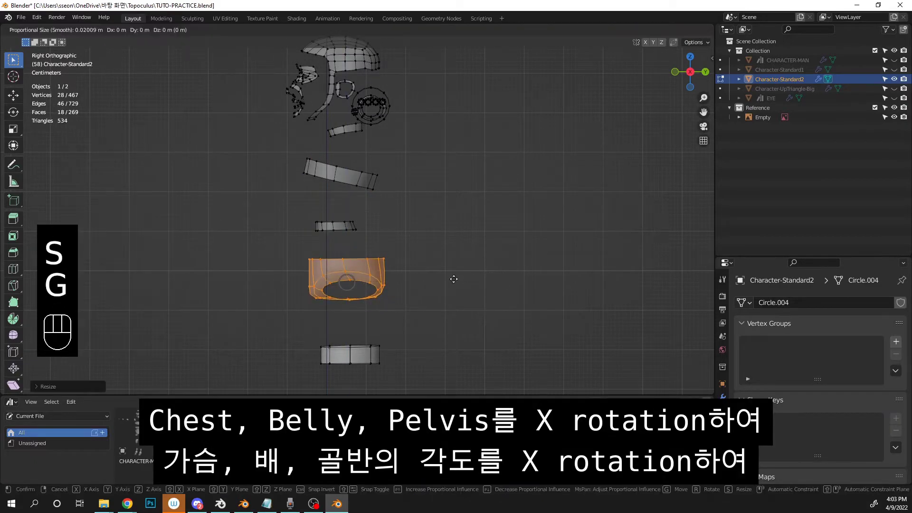
{"action": "left_click", "coordinate": [451, 302]}
- Tilt the pelvis piece so its back edge is raised, and adjust its position
{"action": "key", "text": "r"}
{"action": "left_click", "coordinate": [456, 252]}
{"action": "key", "text": "g"}
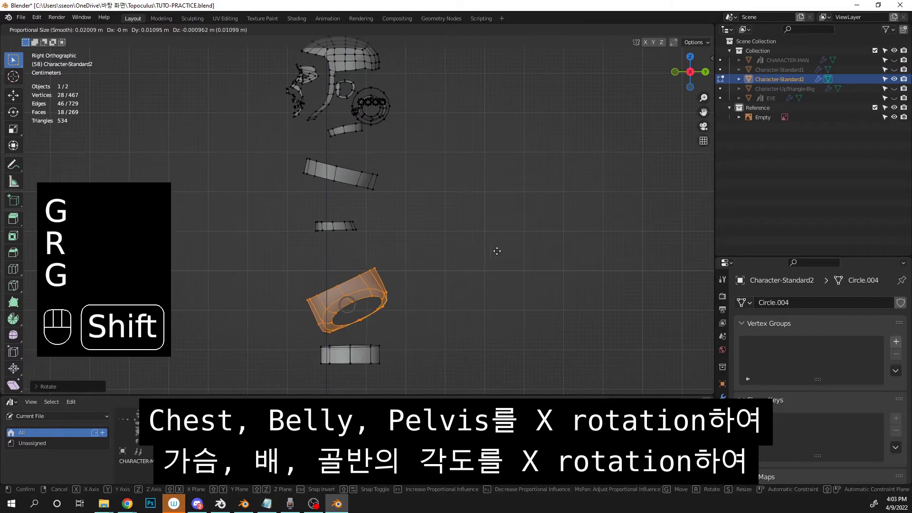
{"action": "left_click", "coordinate": [493, 251]}
- Draw a freehand annotation line of the spine curve from the neck piece down to the chest in side view
{"action": "middle_click_drag", "start_coordinate": [407, 220], "coordinate": [462, 194], "text": "shift"}
{"action": "left_click", "coordinate": [13, 165]}
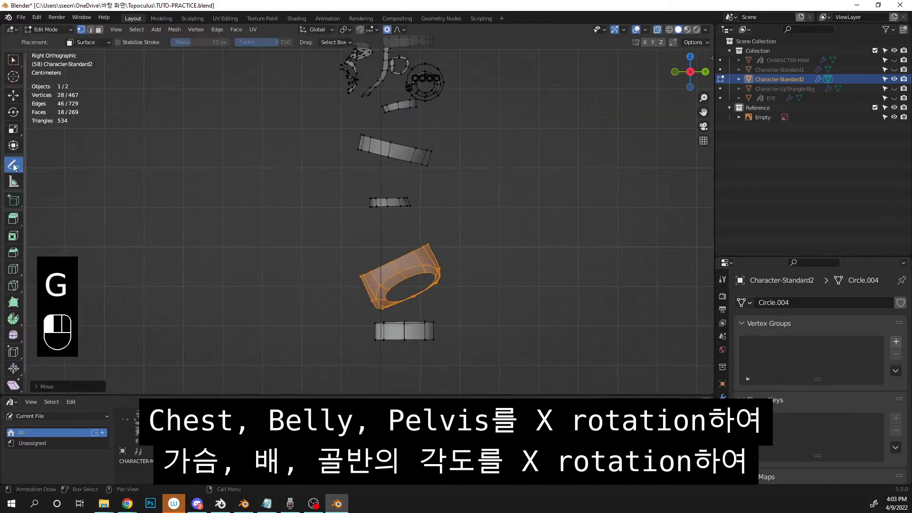
{"action": "left_click_drag", "start_coordinate": [412, 97], "coordinate": [429, 164]}
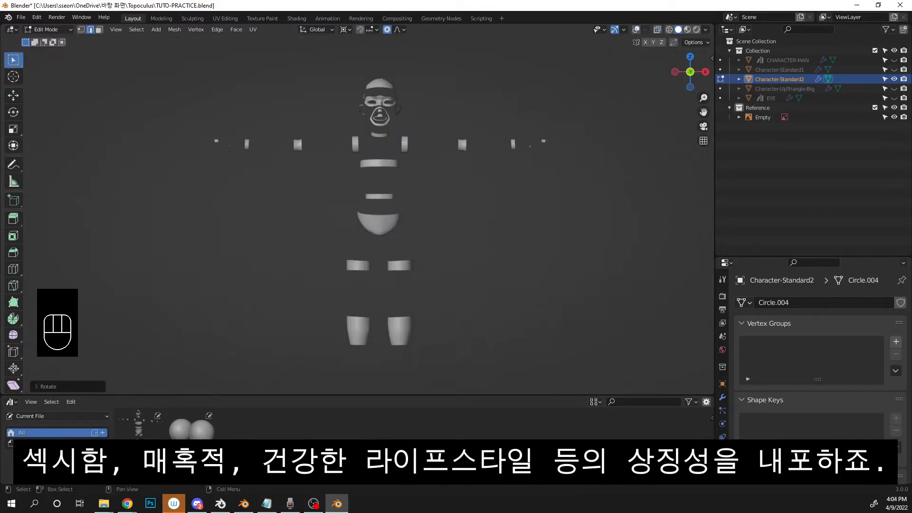
- Rotate the arms about the shoulders until they hang beside the body to compare their length with the thighs
{"action": "key", "text": "r"}
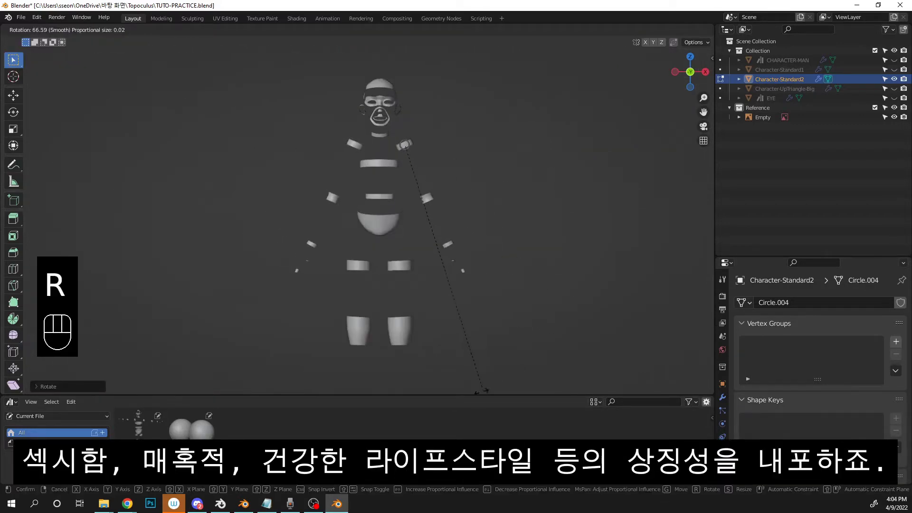
{"action": "left_click", "coordinate": [430, 61]}
{"action": "key", "text": "Tab"}
{"action": "key", "text": "Tab"}
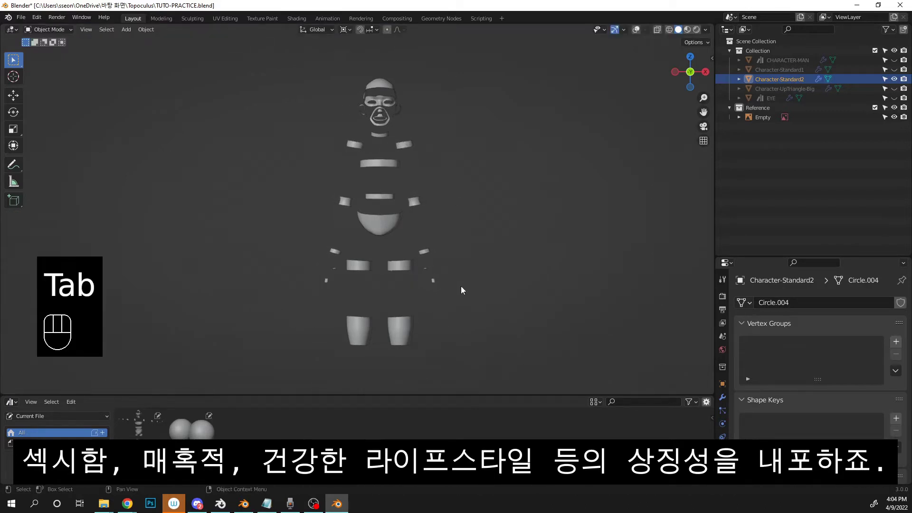
- Try rotating the lowered arms back up to horizontal, and undo the attempt
{"action": "key", "text": "r"}
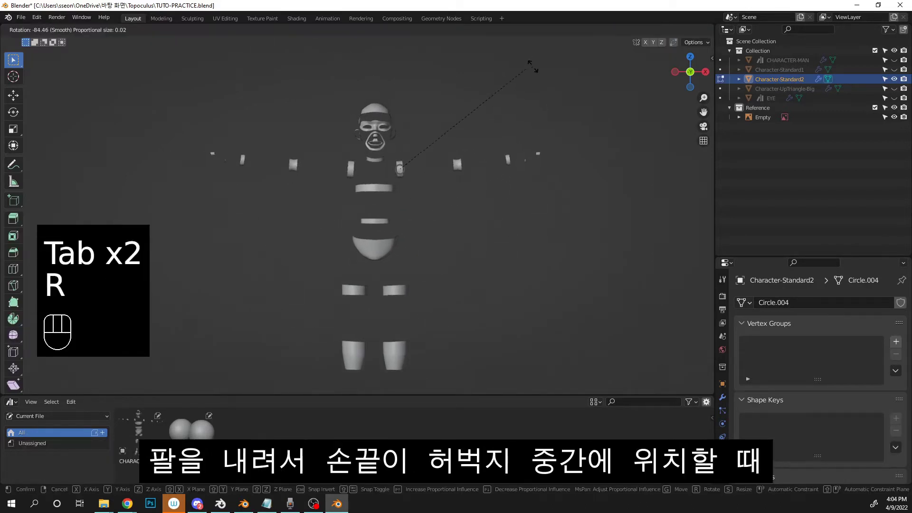
{"action": "key", "text": "alt+r"}
{"action": "key", "text": "ctrl+z"}
{"action": "key", "text": "ctrl+z"}
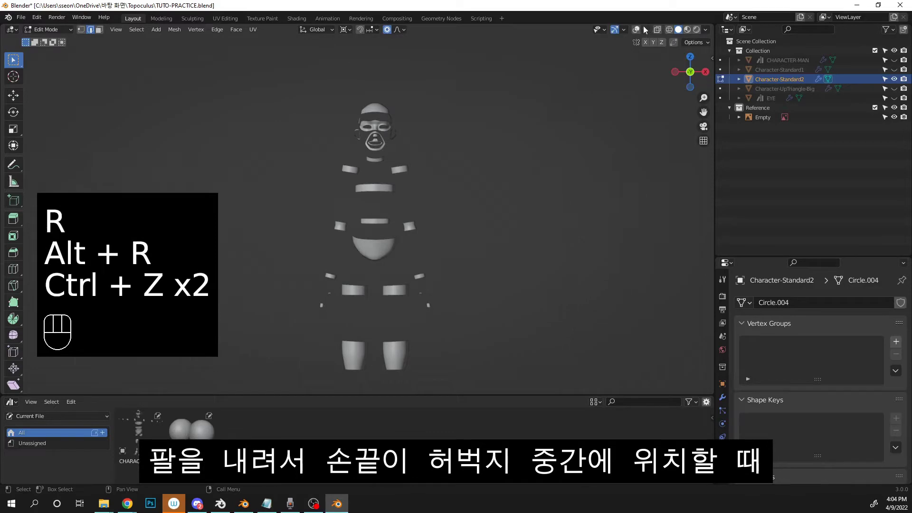
- In front view, rotate the arms back up to the horizontal T-pose and return to Object Mode
{"action": "left_click", "coordinate": [690, 75]}
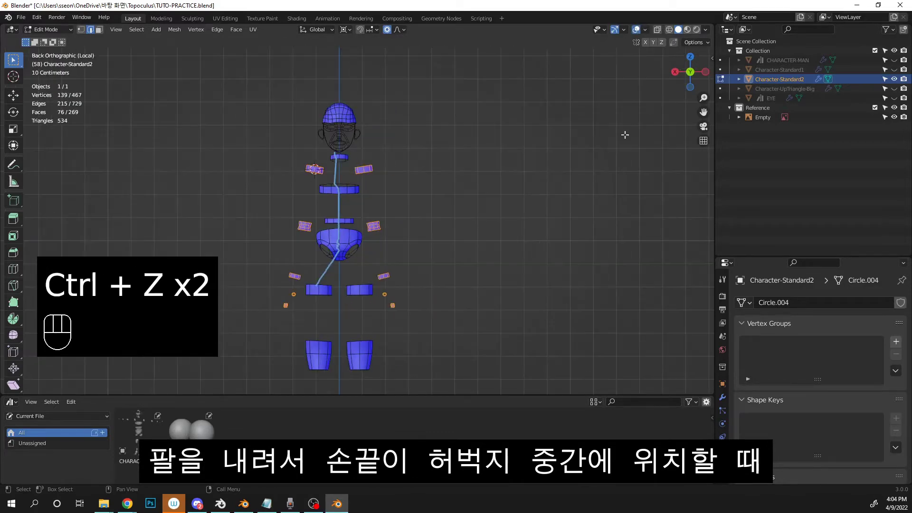
{"action": "left_click", "coordinate": [690, 72]}
{"action": "key", "text": "r"}
{"action": "left_click", "coordinate": [546, 81]}
{"action": "key", "text": "Tab"}
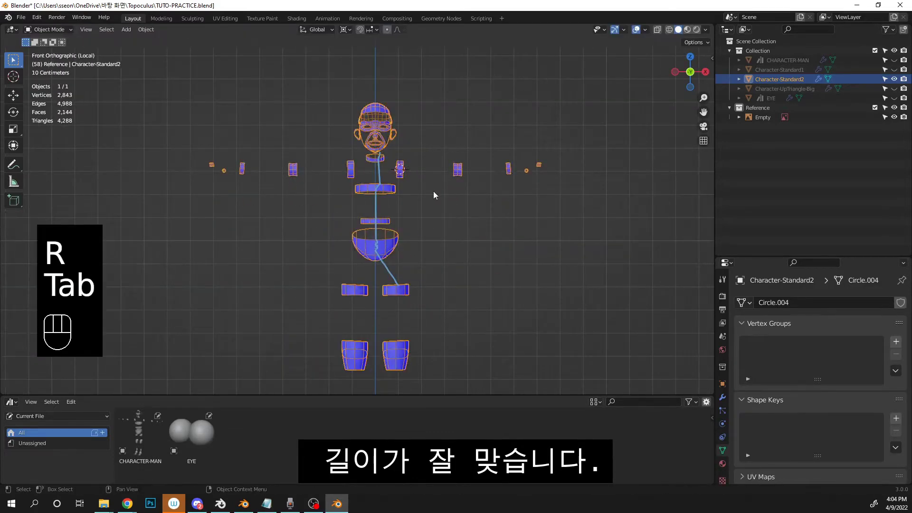
- Save the file and, in Edit Mode, scale an edge loop around the middle of the knee pieces
{"action": "scroll", "coordinate": [485, 182], "scroll_direction": "down", "scroll_amount": 2}
{"action": "key", "text": "ctrl+s"}
{"action": "scroll", "coordinate": [475, 201], "scroll_direction": "up", "scroll_amount": 2}
{"action": "middle_click_drag", "start_coordinate": [449, 194], "coordinate": [408, 72]}
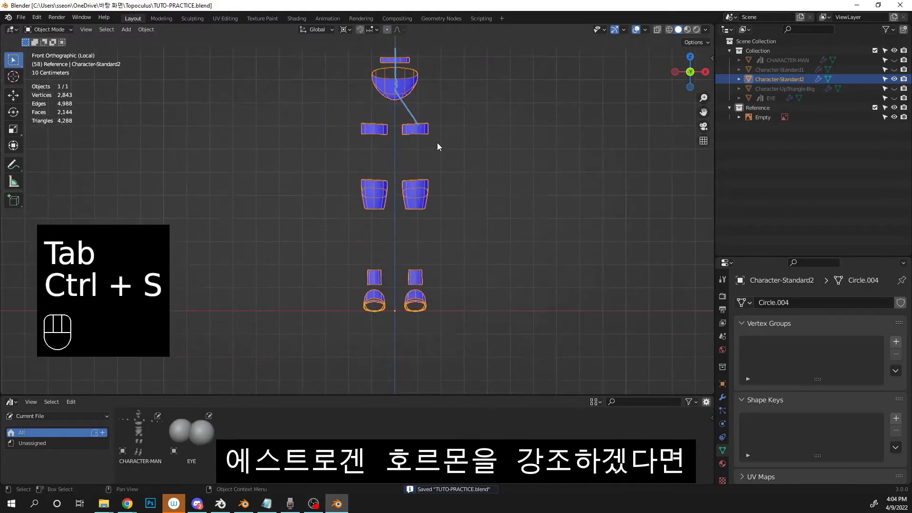
{"action": "scroll", "coordinate": [437, 144], "scroll_direction": "down", "scroll_amount": 1}
{"action": "middle_click_drag", "start_coordinate": [437, 144], "coordinate": [430, 162]}
{"action": "key", "text": "Tab"}
{"action": "scroll", "coordinate": [406, 204], "scroll_direction": "up", "scroll_amount": 2}
{"action": "key", "text": "ctrl+s"}
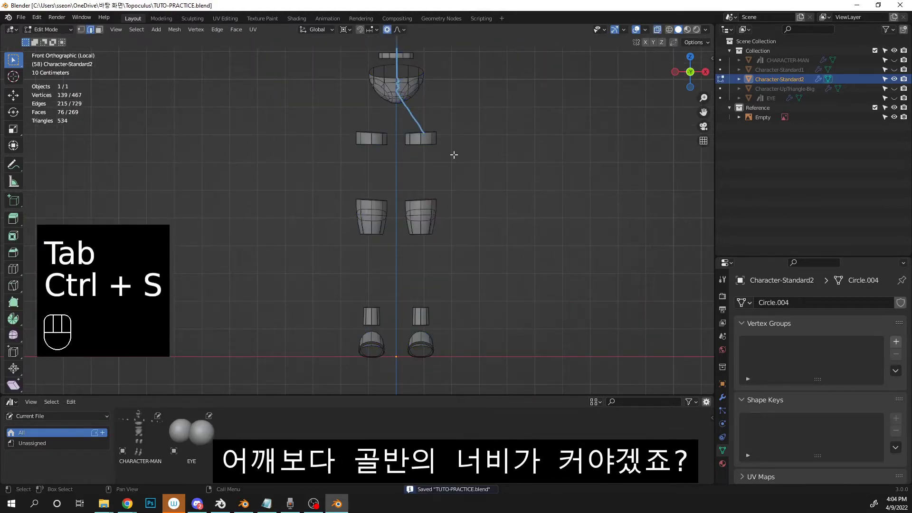
{"action": "left_click", "coordinate": [420, 211], "text": "alt"}
{"action": "key", "text": "s"}
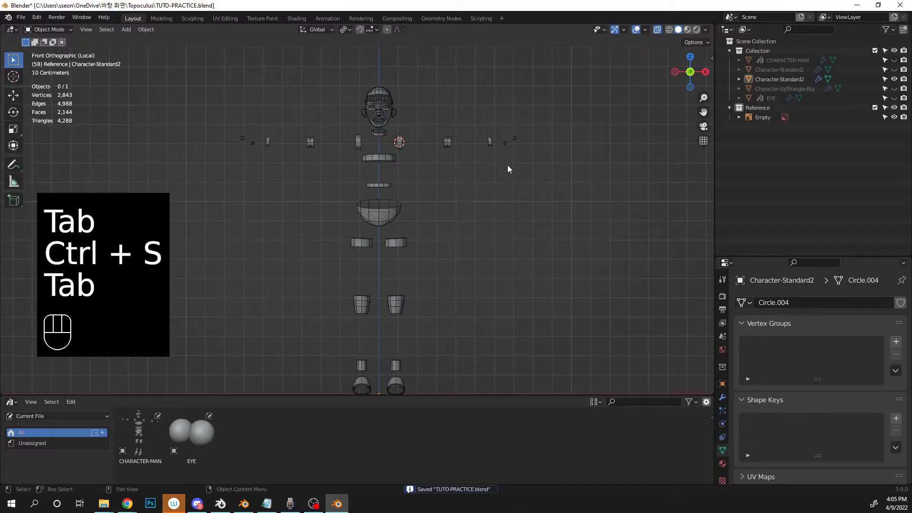
{"action": "middle_click_drag", "start_coordinate": [507, 164], "coordinate": [326, 198]}
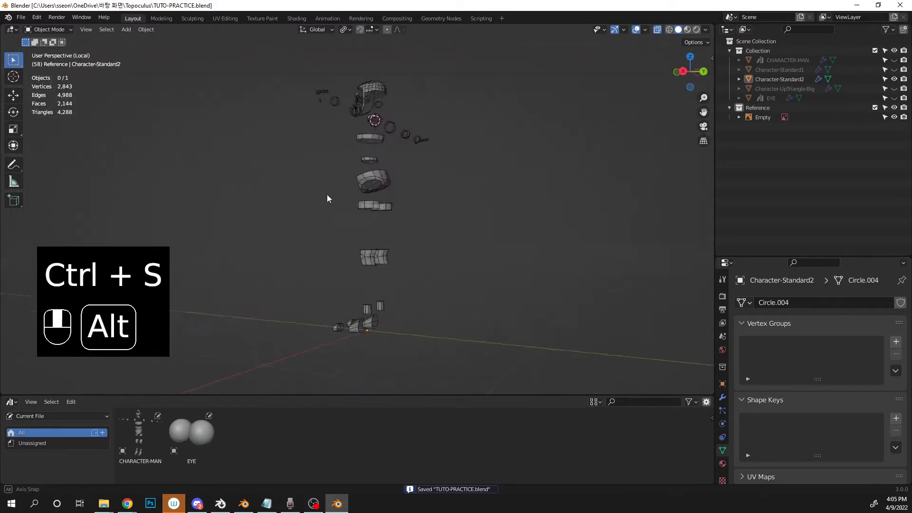
{"action": "middle_click_drag", "start_coordinate": [238, 207], "coordinate": [67, 207]}
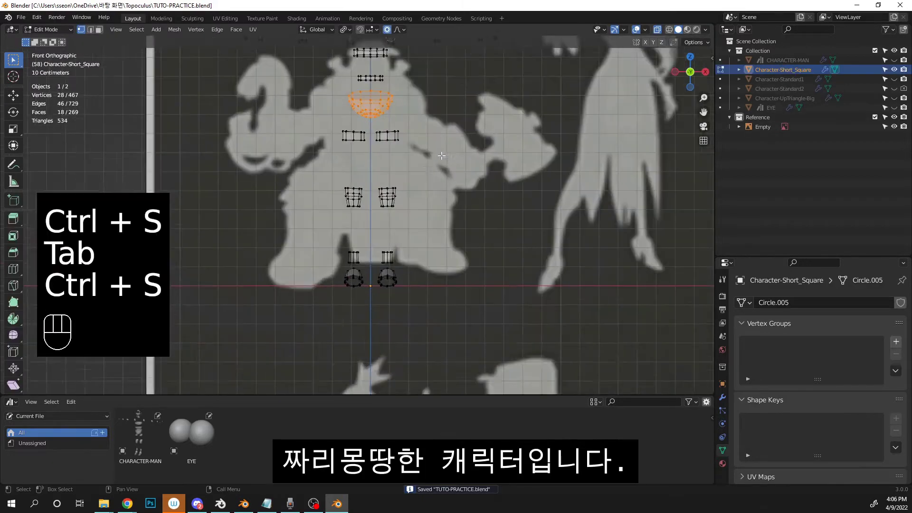
- Save the file and, in Edit Mode, move the feet and ankle pieces outward to the short, square silhouette's feet
{"action": "key", "text": "Tab"}
{"action": "key", "text": "ctrl+s"}
{"action": "scroll", "coordinate": [406, 217], "scroll_direction": "up", "scroll_amount": 3}
{"action": "key", "text": "Tab"}
{"action": "left_click_drag", "start_coordinate": [326, 242], "coordinate": [398, 306]}
{"action": "scroll", "coordinate": [375, 295], "scroll_direction": "up", "scroll_amount": 4}
{"action": "key", "text": "g"}
{"action": "left_click", "coordinate": [625, 287]}
{"action": "middle_click_drag", "start_coordinate": [595, 291], "coordinate": [485, 289], "text": "alt"}
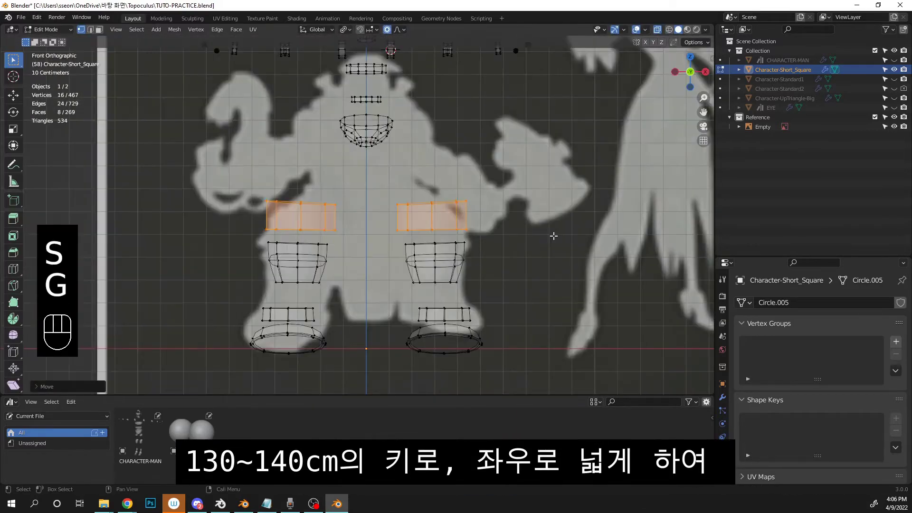
- Flatten the thigh rings, place them just above the knee pieces, and scale the leg pieces to the stocky silhouette
{"action": "key", "text": "g"}
{"action": "key", "text": "s"}
{"action": "key", "text": "g"}
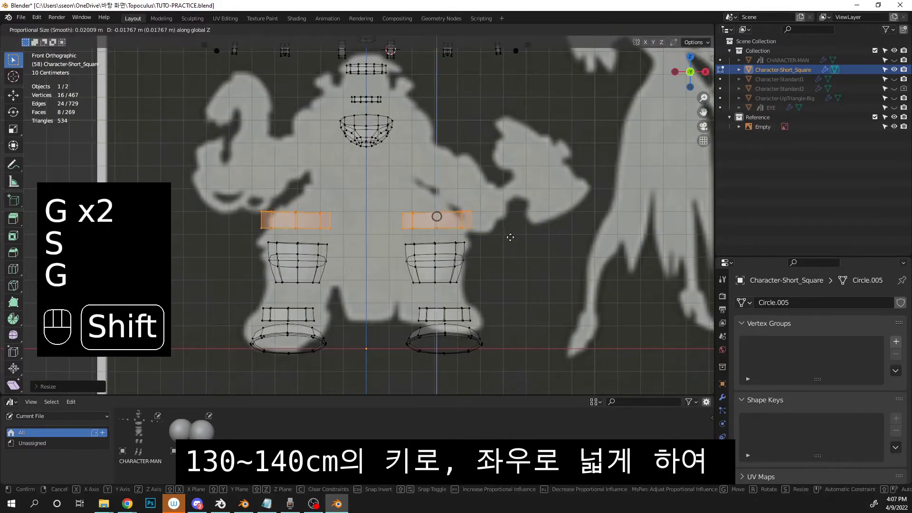
{"action": "left_click", "coordinate": [392, 238]}
{"action": "left_click_drag", "start_coordinate": [498, 291], "coordinate": [498, 291]}
{"action": "key", "text": "s"}
- Move the pelvis's outer side vertices outward along X by about 0.12 m and save the file
{"action": "key", "text": "g"}
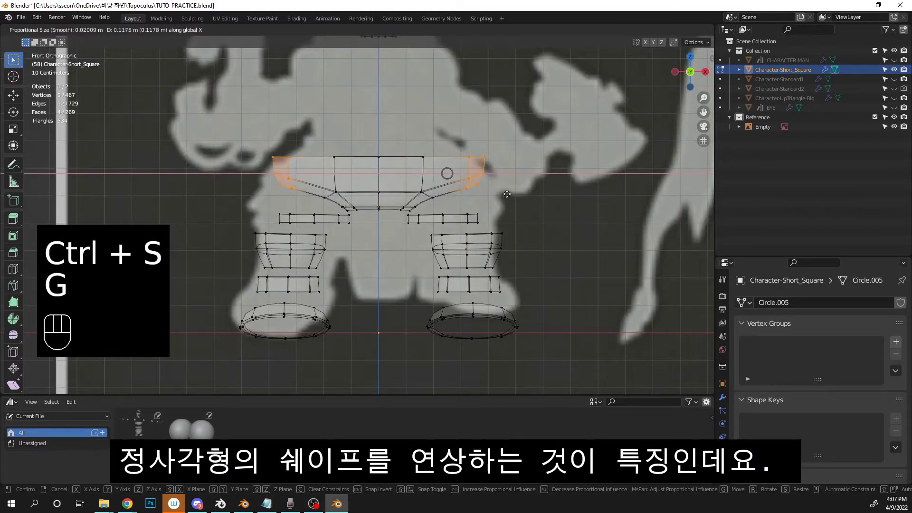
{"action": "left_click", "coordinate": [507, 194]}
{"action": "key", "text": "ctrl+s"}
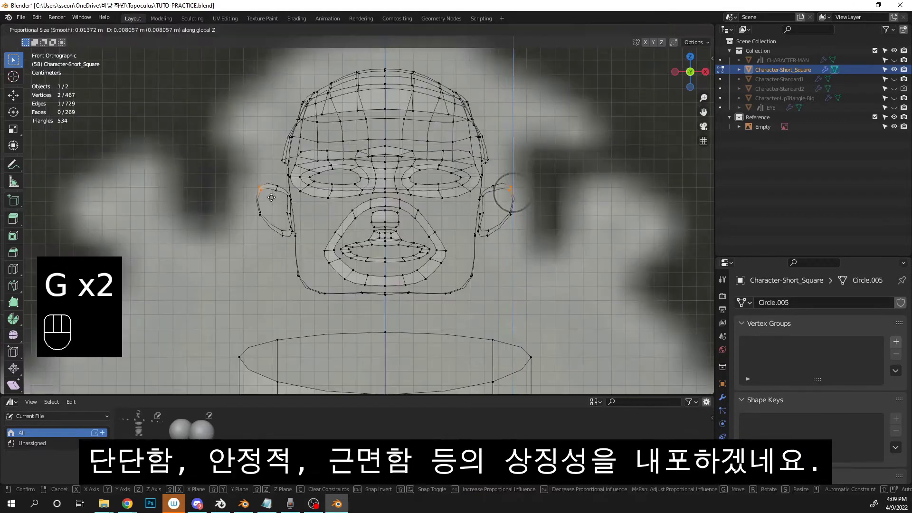
- Move the ears' lower outer vertices down along Z by about 0.012 m and save the file
{"action": "key", "text": "g"}
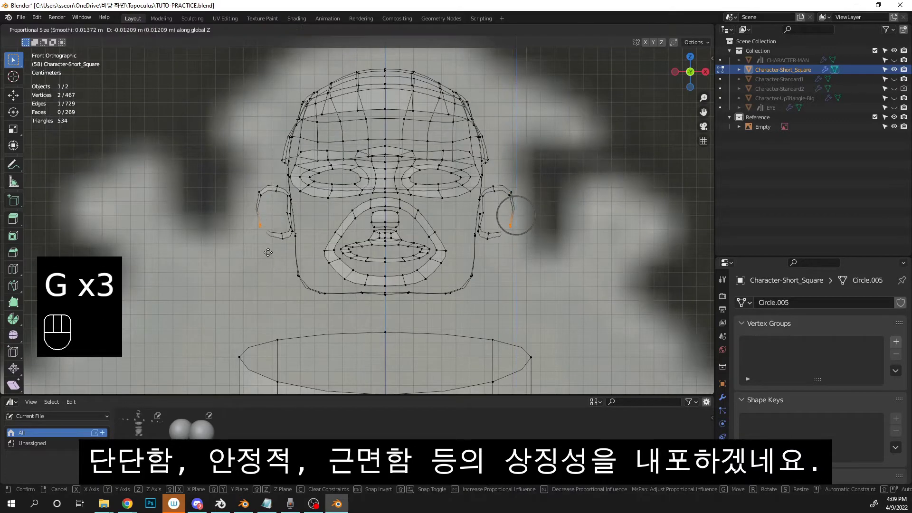
{"action": "left_click", "coordinate": [267, 252]}
{"action": "key", "text": "ctrl+s"}
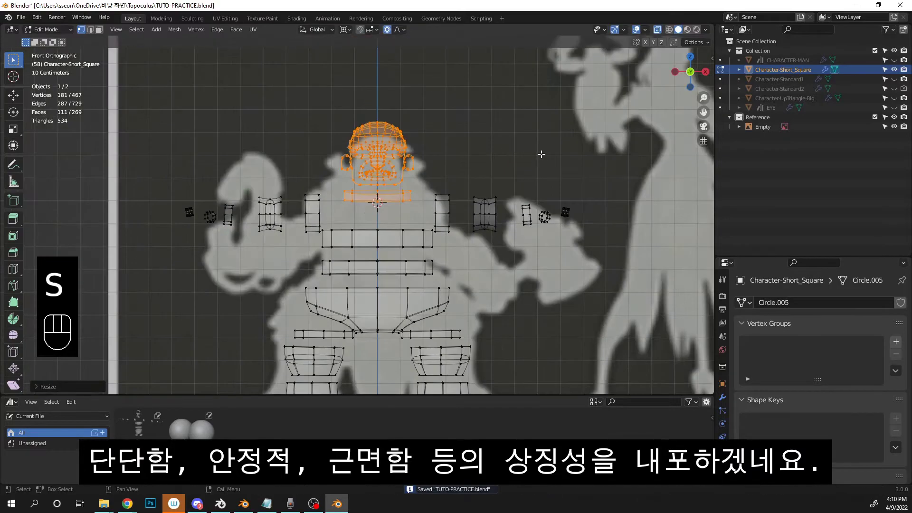
- Lower the head and neck along Z onto the stocky silhouette's shoulders, return to Object Mode and save
{"action": "key", "text": "g"}
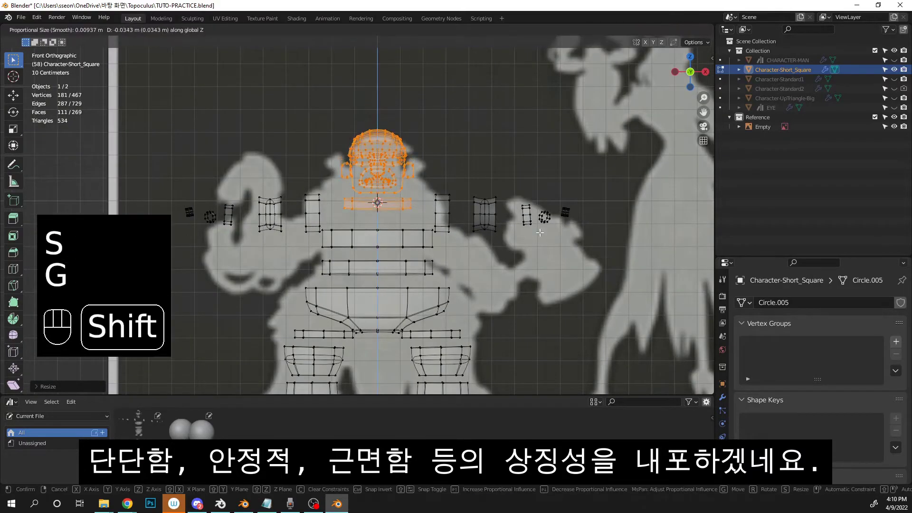
{"action": "left_click", "coordinate": [507, 250]}
{"action": "key", "text": "Tab"}
{"action": "scroll", "coordinate": [516, 228], "scroll_direction": "up", "scroll_amount": 3}
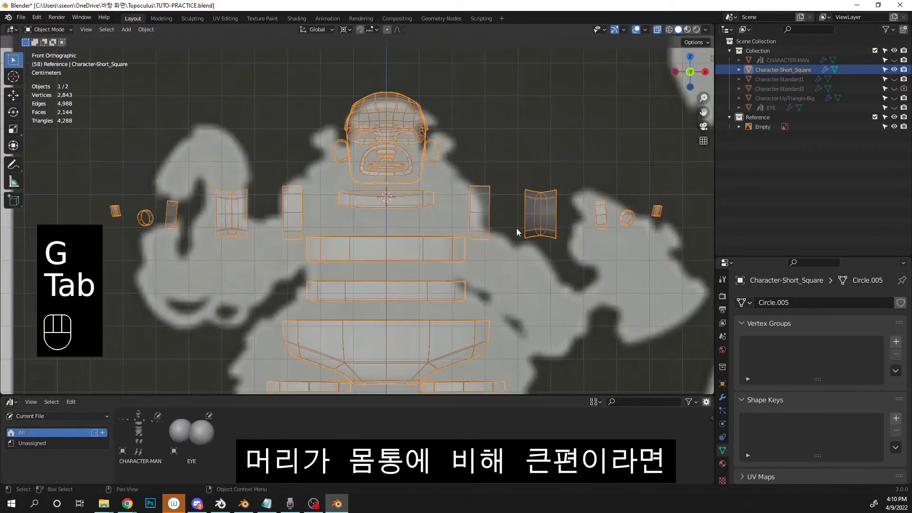
{"action": "key", "text": "ctrl+s"}
- In Edit Mode on the short, square body, select the complete linked shoulder rings
{"action": "scroll", "coordinate": [517, 251], "scroll_direction": "down", "scroll_amount": 4}
{"action": "left_click", "coordinate": [518, 251]}
{"action": "scroll", "coordinate": [517, 211], "scroll_direction": "up", "scroll_amount": 3}
{"action": "scroll", "coordinate": [460, 242], "scroll_direction": "up", "scroll_amount": 2}
{"action": "scroll", "coordinate": [460, 241], "scroll_direction": "down", "scroll_amount": 2}
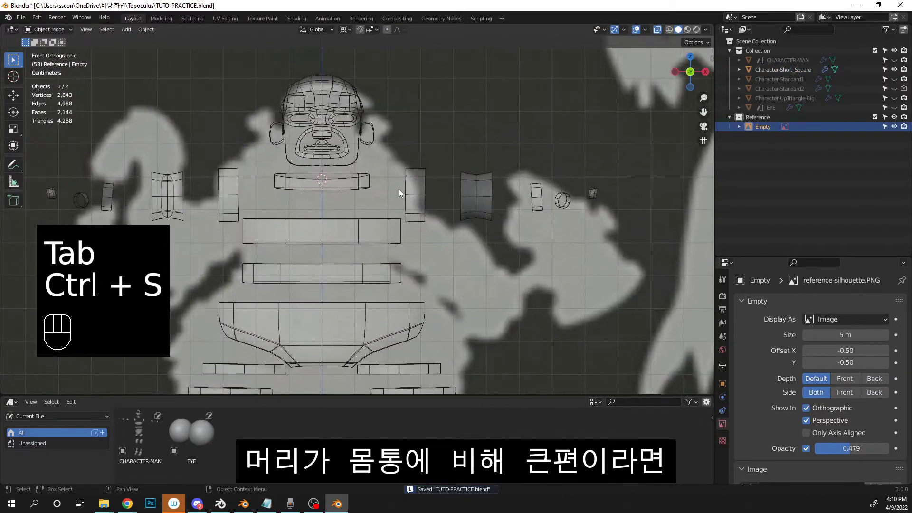
{"action": "left_click", "coordinate": [398, 189]}
{"action": "key", "text": "Tab"}
{"action": "left_click_drag", "start_coordinate": [399, 162], "coordinate": [432, 207]}
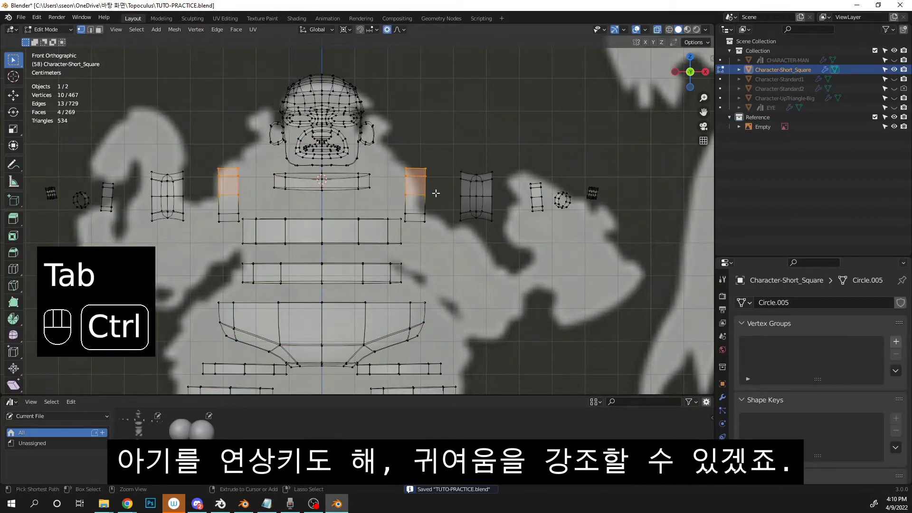
{"action": "key", "text": "ctrl+l"}
{"action": "scroll", "coordinate": [465, 217], "scroll_direction": "down", "scroll_amount": 1}
- Try deleting the selected shoulder rings, and undo the attempt
{"action": "key", "text": "x"}
{"action": "left_click", "coordinate": [466, 218]}
{"action": "key", "text": "ctrl+z"}
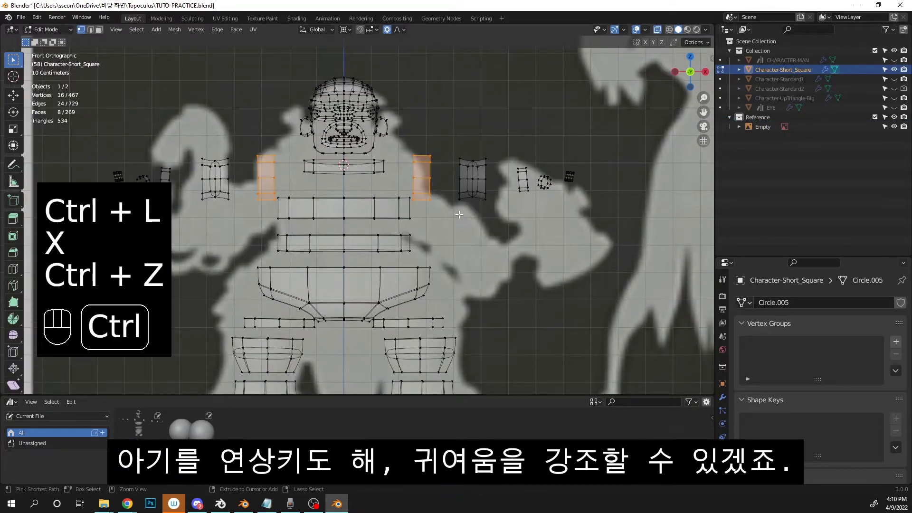
- Adjust the shoulder rings' position against the stocky silhouette, return to Object Mode and save the file
{"action": "key", "text": "g"}
{"action": "scroll", "coordinate": [439, 199], "scroll_direction": "down", "scroll_amount": 3}
{"action": "key", "text": "Tab"}
{"action": "left_click", "coordinate": [378, 149]}
{"action": "key", "text": "ctrl+s"}
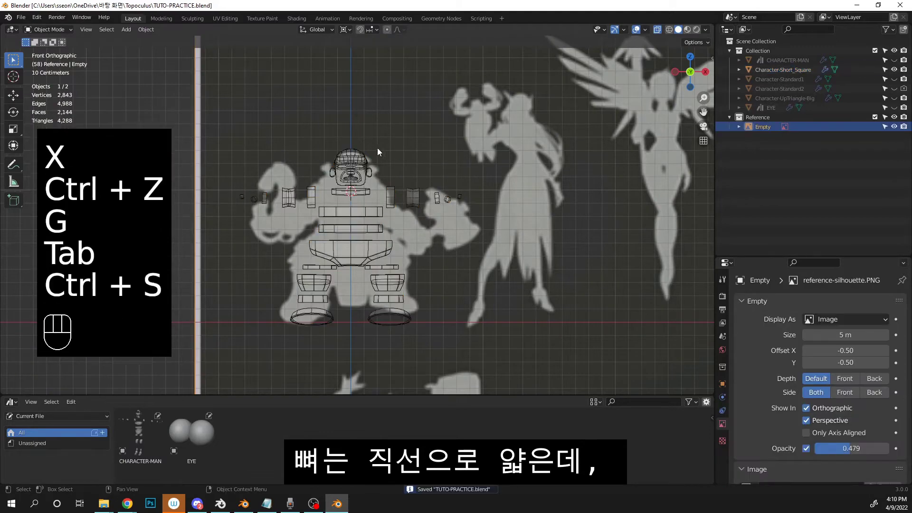
- Select the short, square body again, enter Edit Mode and save the file
{"action": "scroll", "coordinate": [377, 148], "scroll_direction": "up", "scroll_amount": 2}
{"action": "middle_click_drag", "start_coordinate": [377, 150], "coordinate": [411, 155]}
{"action": "key", "text": "ctrl+s"}
{"action": "key", "text": "Tab"}
{"action": "left_click", "coordinate": [349, 270]}
{"action": "key", "text": "Tab"}
{"action": "key", "text": "ctrl+s"}
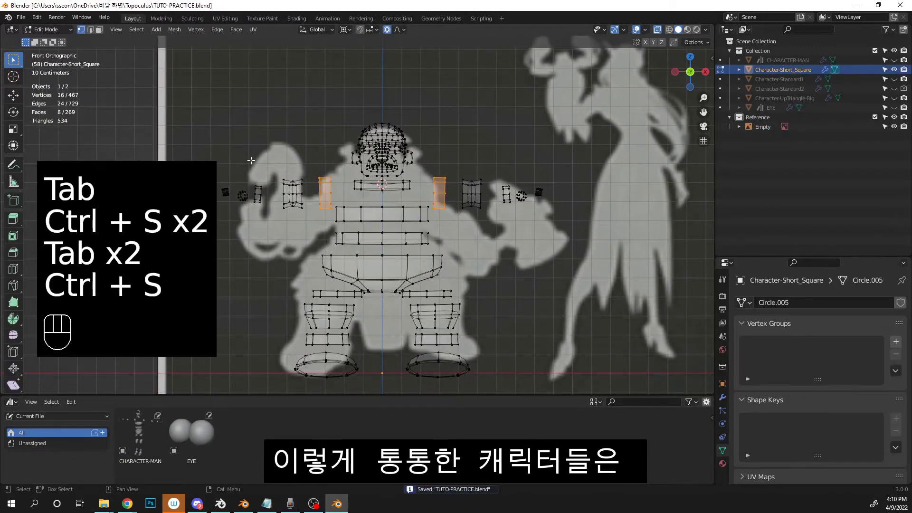
- Move all arm and hand pieces beyond the shoulder rings outward along X
{"action": "left_click_drag", "start_coordinate": [458, 170], "coordinate": [574, 236]}
{"action": "key", "text": "g"}
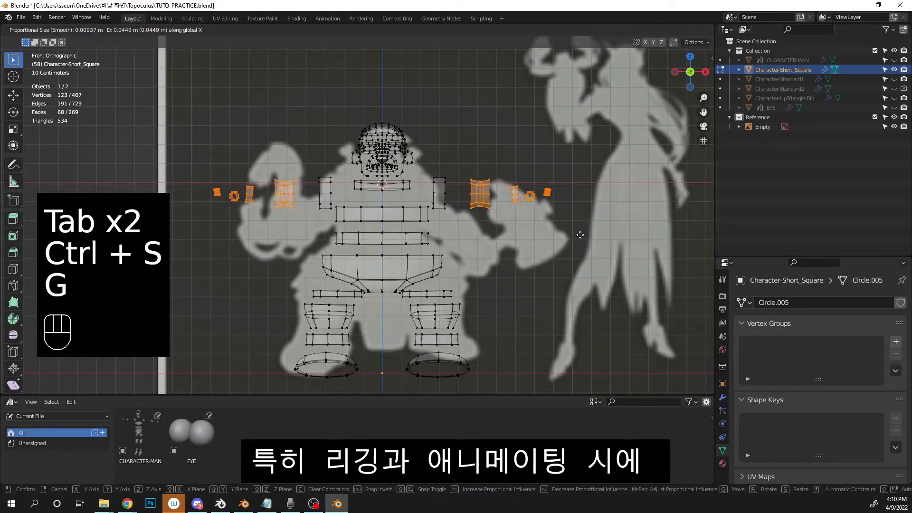
{"action": "key", "text": "g"}
{"action": "left_click", "coordinate": [579, 235]}
{"action": "key", "text": "Tab"}
{"action": "key", "text": "Tab"}
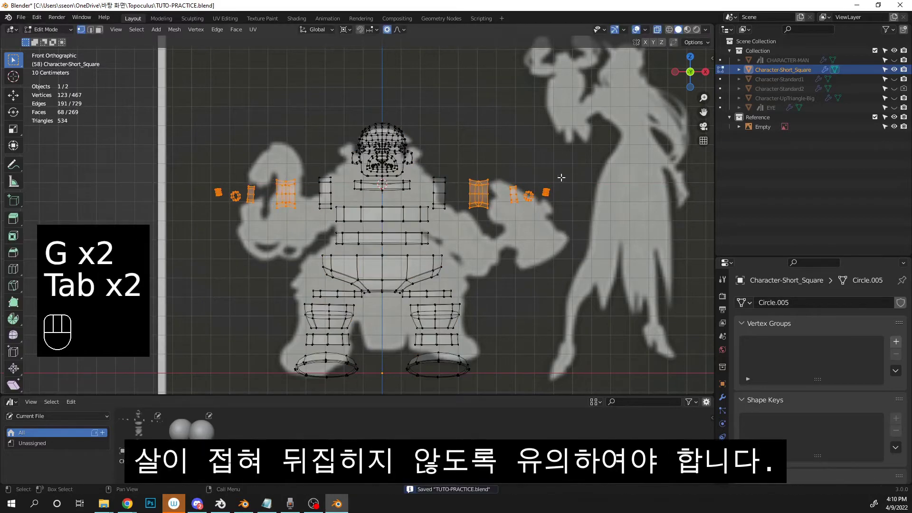
- Nudge the arm pieces slightly farther outward, and select them together with the shoulder rings
{"action": "key", "text": "g"}
{"action": "left_click", "coordinate": [429, 168]}
{"action": "left_click_drag", "start_coordinate": [465, 217], "coordinate": [492, 218]}
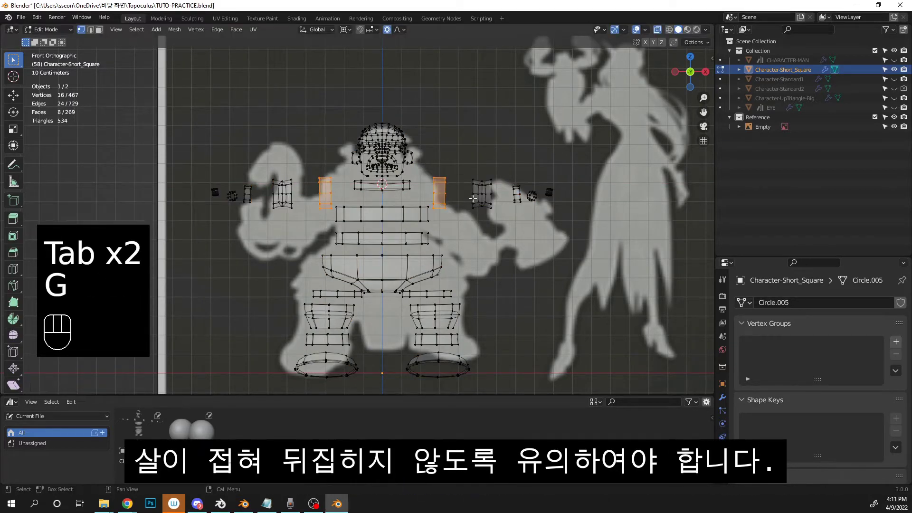
{"action": "left_click_drag", "start_coordinate": [459, 160], "coordinate": [579, 221], "text": "shift"}
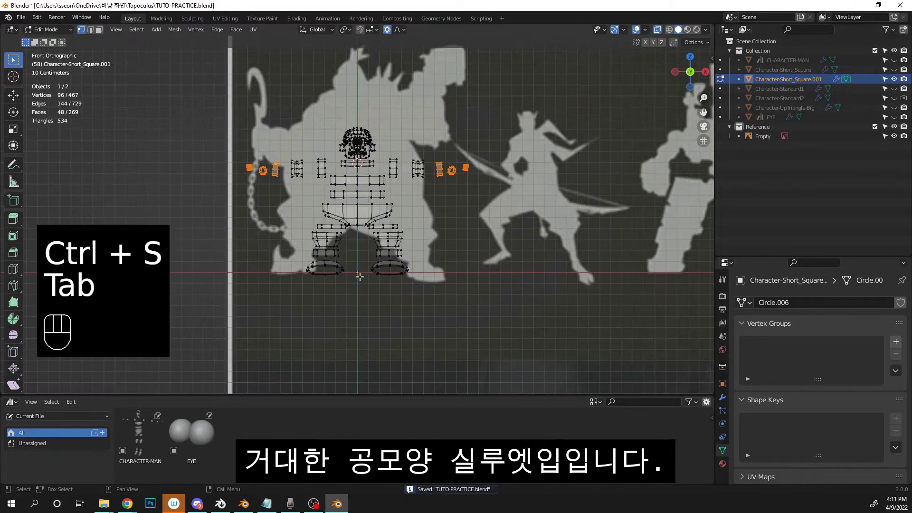
- Save the file, leave Edit Mode on the duplicated body, and snap the 3D cursor to the world origin
{"action": "key", "text": "ctrl+s"}
{"action": "scroll", "coordinate": [359, 276], "scroll_direction": "up", "scroll_amount": 1}
{"action": "middle_click_drag", "start_coordinate": [360, 277], "coordinate": [360, 284], "text": "shift"}
{"action": "key", "text": "Tab"}
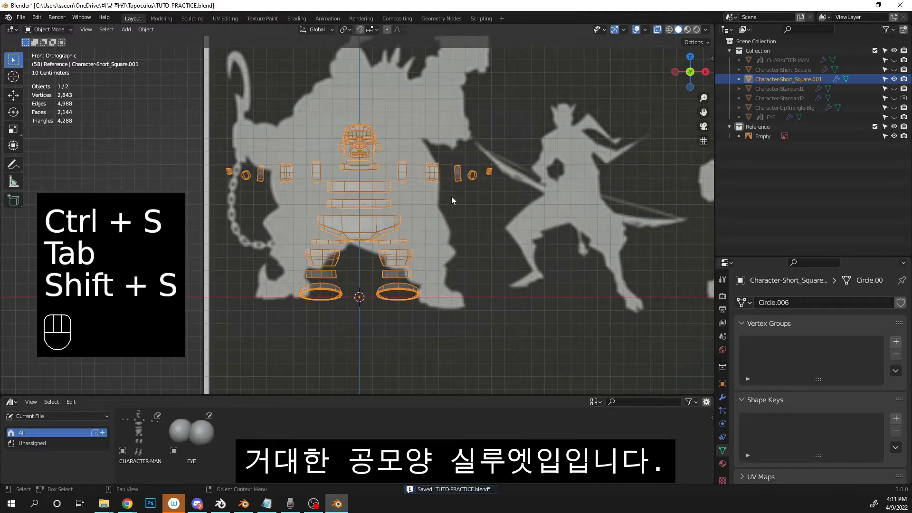
- Select the duplicate's entire mesh in Edit Mode, save, and scale it up toward the huge round silhouette
{"action": "key", "text": "Tab"}
{"action": "key", "text": "a"}
{"action": "scroll", "coordinate": [459, 210], "scroll_direction": "down", "scroll_amount": 1}
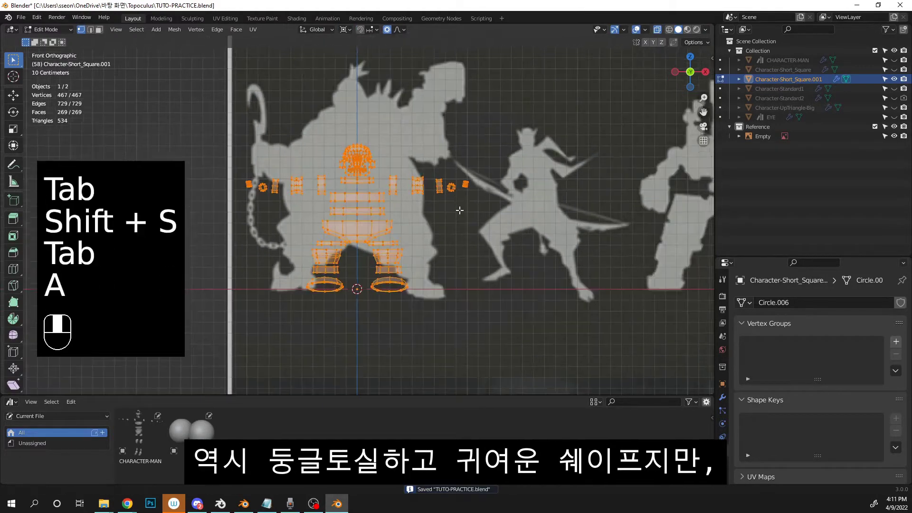
{"action": "middle_click_drag", "start_coordinate": [459, 210], "coordinate": [460, 231], "text": "shift"}
{"action": "key", "text": "ctrl+s"}
{"action": "key", "text": "s"}
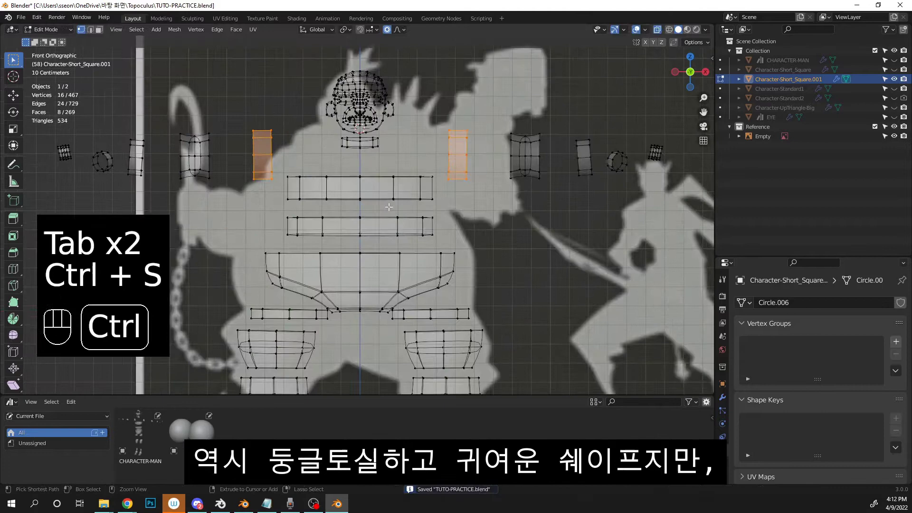
- Enlarge the belly ring to the round silhouette's width, adjust its position and save the file
{"action": "key", "text": "ctrl+s"}
{"action": "left_click_drag", "start_coordinate": [258, 213], "coordinate": [439, 238]}
{"action": "key", "text": "s"}
{"action": "left_click", "coordinate": [560, 242]}
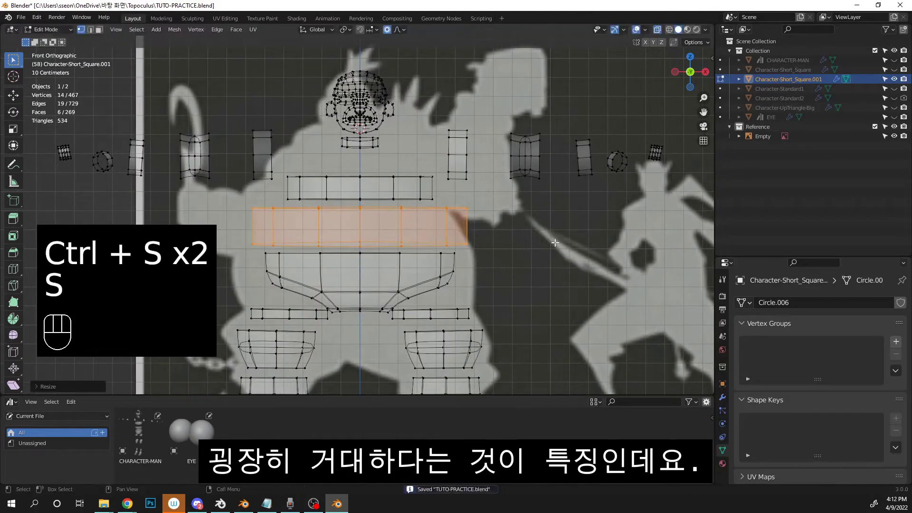
{"action": "key", "text": "g"}
{"action": "left_click", "coordinate": [561, 242]}
{"action": "key", "text": "ctrl+s"}
{"action": "scroll", "coordinate": [280, 257], "scroll_direction": "down", "scroll_amount": 2}
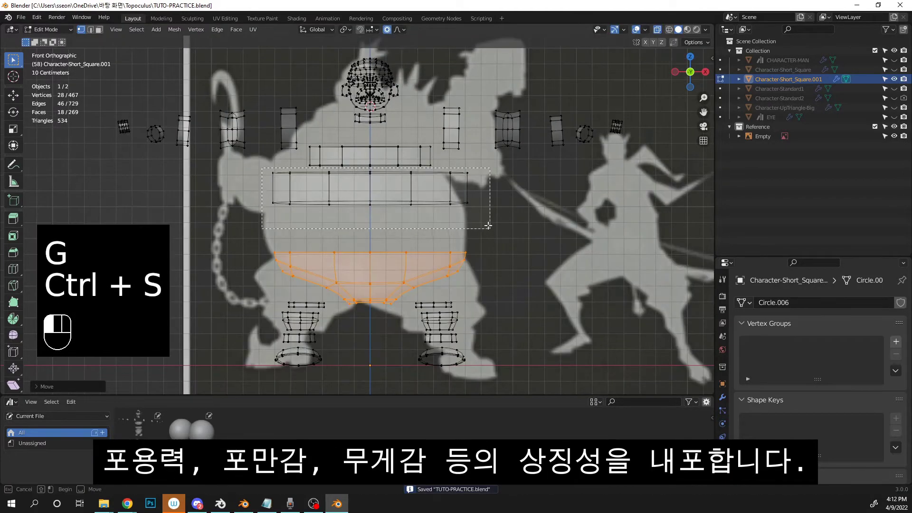
- Lower the belly ring toward the pelvis, scale it up further, refine its position and save the file
{"action": "key", "text": "g"}
{"action": "left_click", "coordinate": [513, 244]}
{"action": "key", "text": "s"}
{"action": "left_click", "coordinate": [520, 245]}
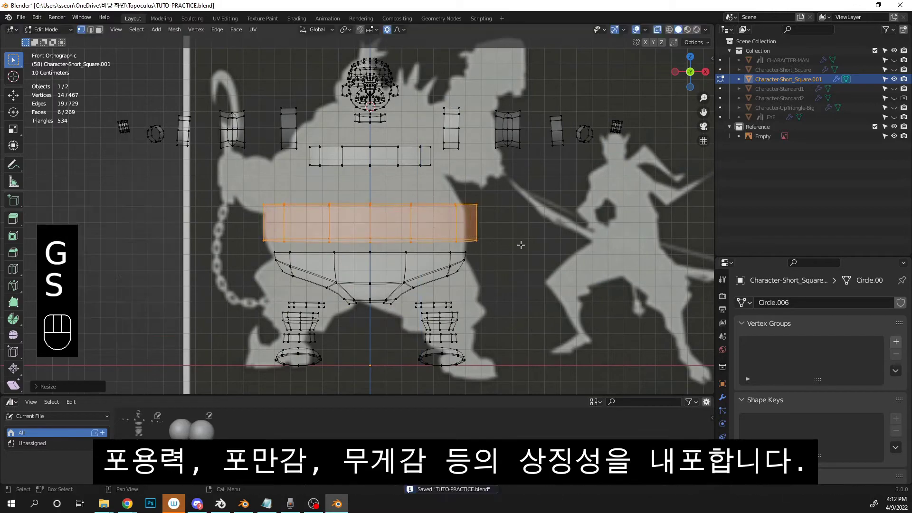
{"action": "key", "text": "g"}
{"action": "middle_click", "coordinate": [521, 244]}
{"action": "left_click", "coordinate": [520, 244]}
{"action": "key", "text": "Tab"}
{"action": "scroll", "coordinate": [489, 199], "scroll_direction": "down", "scroll_amount": 1}
{"action": "middle_click_drag", "start_coordinate": [444, 183], "coordinate": [442, 191], "text": "shift"}
{"action": "key", "text": "ctrl+s"}
{"action": "key", "text": "Tab"}
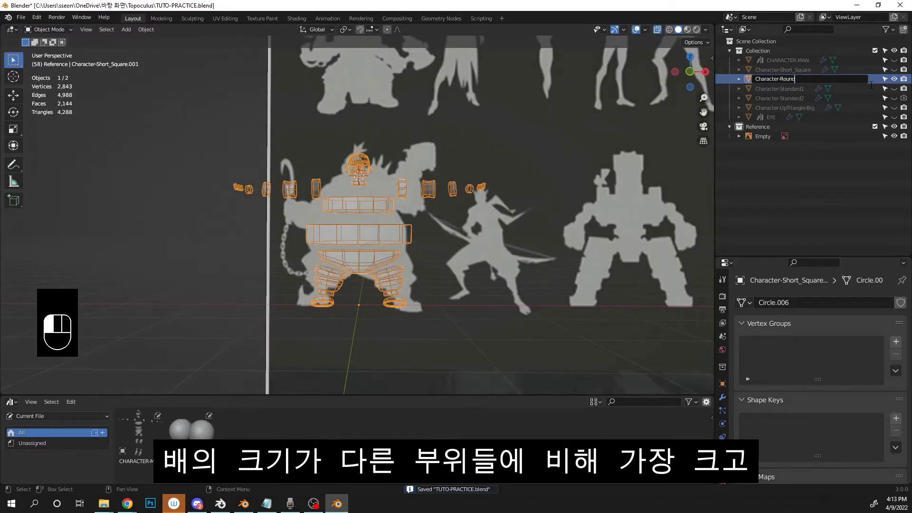
- Rename the round body object as Character-Round_Big and save the file
{"action": "type", "text": "_Big"}
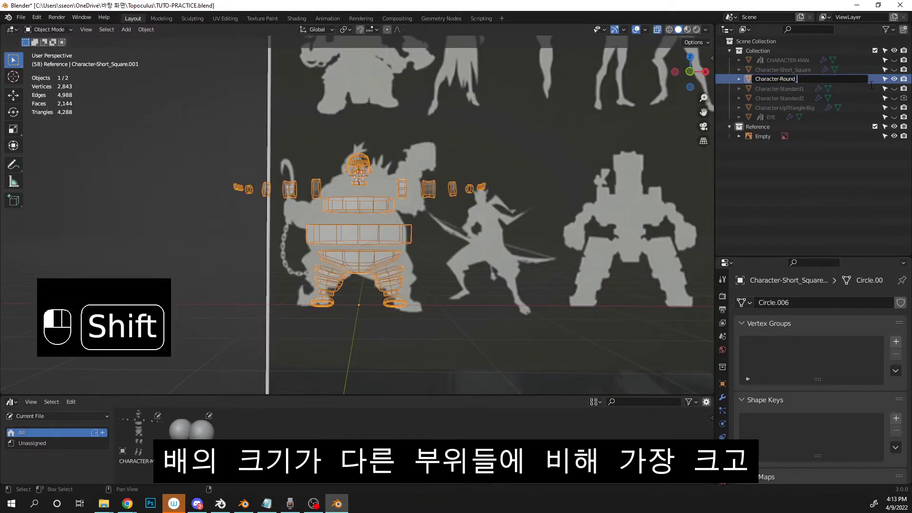
{"action": "key", "text": "Return"}
{"action": "middle_click_drag", "start_coordinate": [496, 176], "coordinate": [519, 201]}
{"action": "scroll", "coordinate": [518, 200], "scroll_direction": "down", "scroll_amount": 1}
{"action": "key", "text": "ctrl+s"}
{"action": "middle_click_drag", "start_coordinate": [346, 181], "coordinate": [296, 179]}
{"action": "scroll", "coordinate": [413, 180], "scroll_direction": "down", "scroll_amount": 1}
{"action": "middle_click_drag", "start_coordinate": [418, 180], "coordinate": [403, 220]}
{"action": "key", "text": "ctrl+s"}
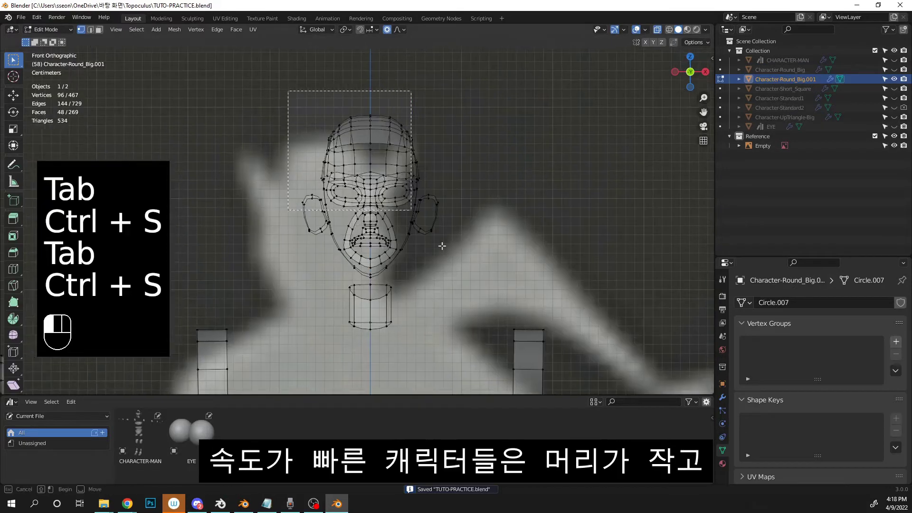
- Rescale and shift the head of the new duplicate placed on the agile silhouette, starting along the X axis
{"action": "key", "text": "s"}
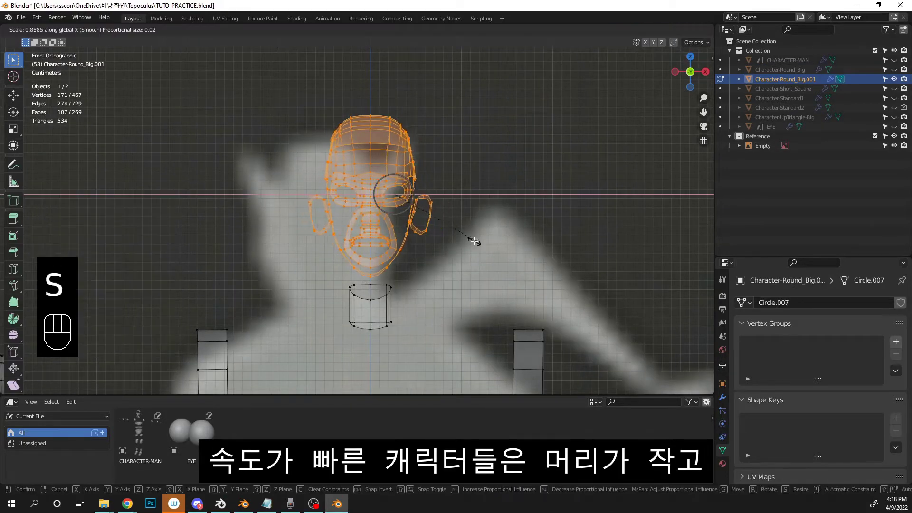
{"action": "key", "text": "g"}
{"action": "key", "text": "s"}
{"action": "left_click", "coordinate": [508, 236]}
- Move the agile body's head half toward the centre along X and make the head narrower
{"action": "key", "text": "g"}
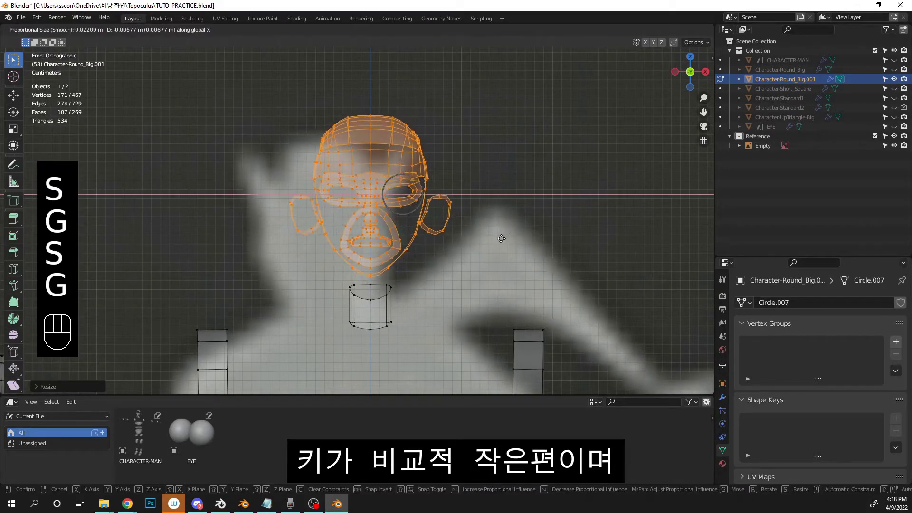
{"action": "key", "text": "s"}
{"action": "key", "text": "g"}
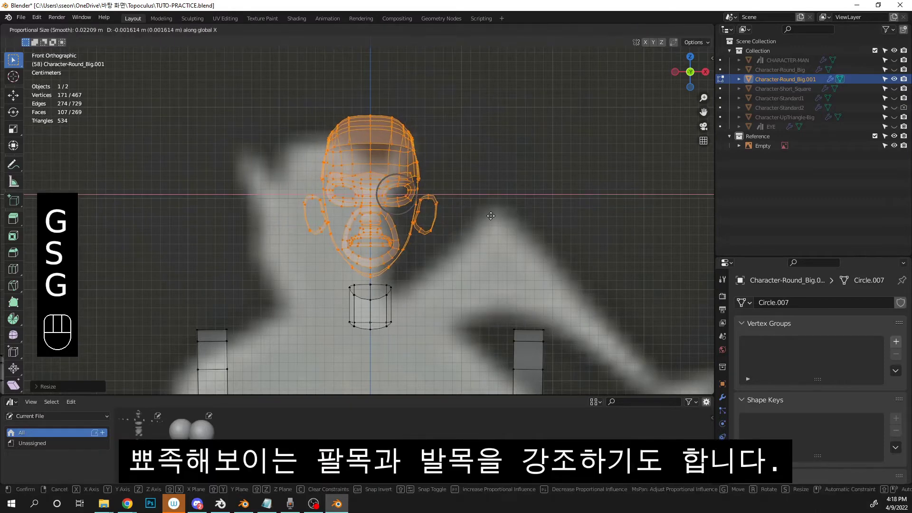
{"action": "key", "text": "shift"}
{"action": "left_click", "coordinate": [452, 227]}
{"action": "scroll", "coordinate": [467, 220], "scroll_direction": "down", "scroll_amount": 1}
- Shift the head half outward along X by about 0.0025 m and adjust the head's scale
{"action": "key", "text": "g"}
{"action": "key", "text": "x"}
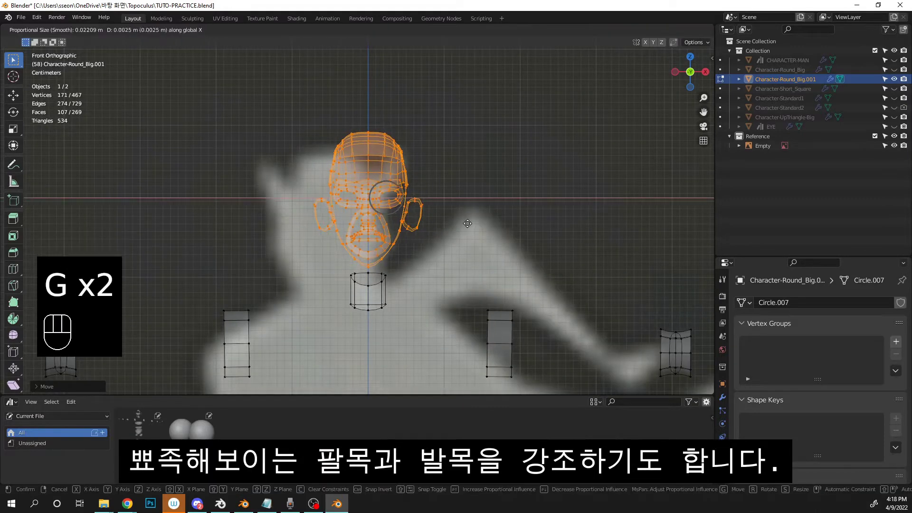
{"action": "left_click", "coordinate": [468, 222]}
{"action": "key", "text": "s"}
{"action": "left_click", "coordinate": [479, 220]}
- Return to Object Mode, compare the agile body with its silhouette and save the file
{"action": "key", "text": "Tab"}
{"action": "scroll", "coordinate": [451, 240], "scroll_direction": "down", "scroll_amount": 4}
{"action": "middle_click_drag", "start_coordinate": [435, 249], "coordinate": [437, 227], "text": "shift"}
{"action": "left_click", "coordinate": [421, 240]}
{"action": "key", "text": "ctrl+s"}
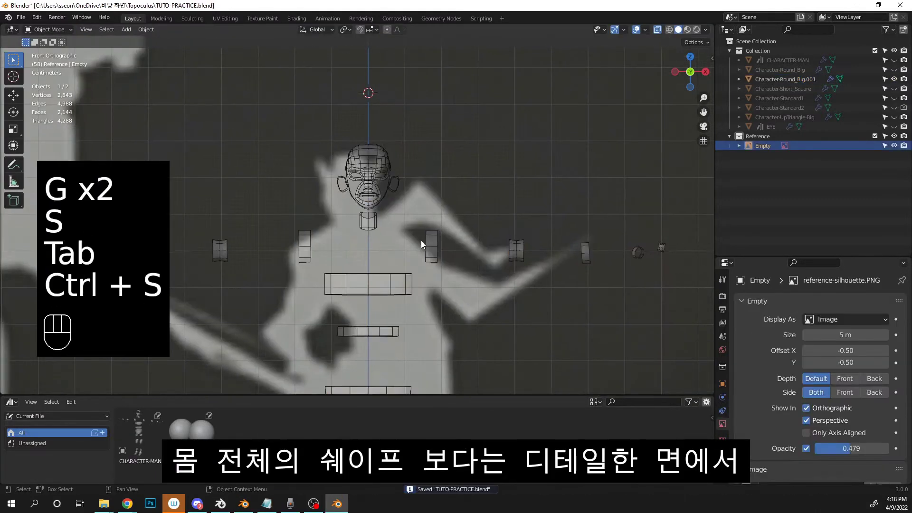
{"action": "scroll", "coordinate": [380, 224], "scroll_direction": "down", "scroll_amount": 2}
{"action": "key", "text": "ctrl+s"}
{"action": "scroll", "coordinate": [349, 220], "scroll_direction": "down", "scroll_amount": 4}
{"action": "middle_click_drag", "start_coordinate": [355, 230], "coordinate": [396, 199], "text": "shift"}
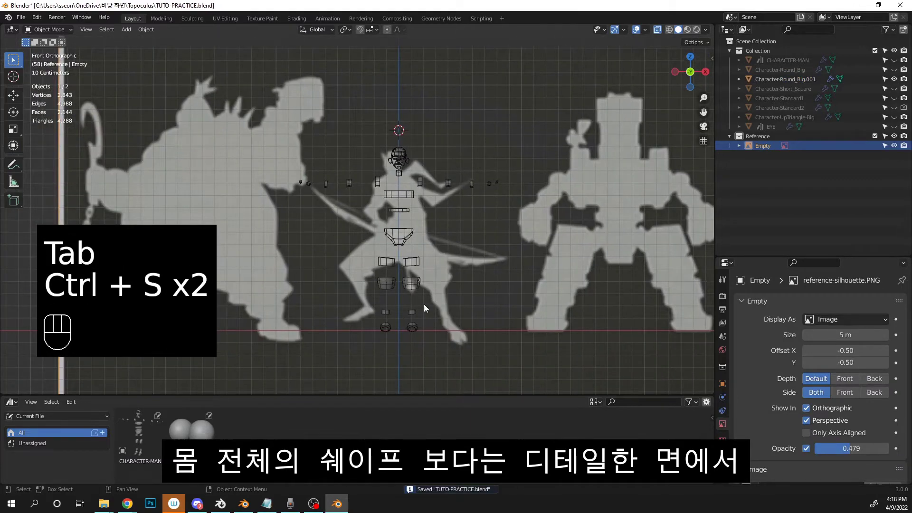
- Select the agile body together with the reference image and save the file
{"action": "middle_click_drag", "start_coordinate": [410, 306], "coordinate": [320, 307], "text": "shift"}
{"action": "scroll", "coordinate": [369, 211], "scroll_direction": "down", "scroll_amount": 1}
{"action": "key", "text": "ctrl+s"}
{"action": "left_click_drag", "start_coordinate": [216, 111], "coordinate": [447, 340]}
{"action": "scroll", "coordinate": [427, 230], "scroll_direction": "up", "scroll_amount": 3}
{"action": "key", "text": "ctrl+s"}
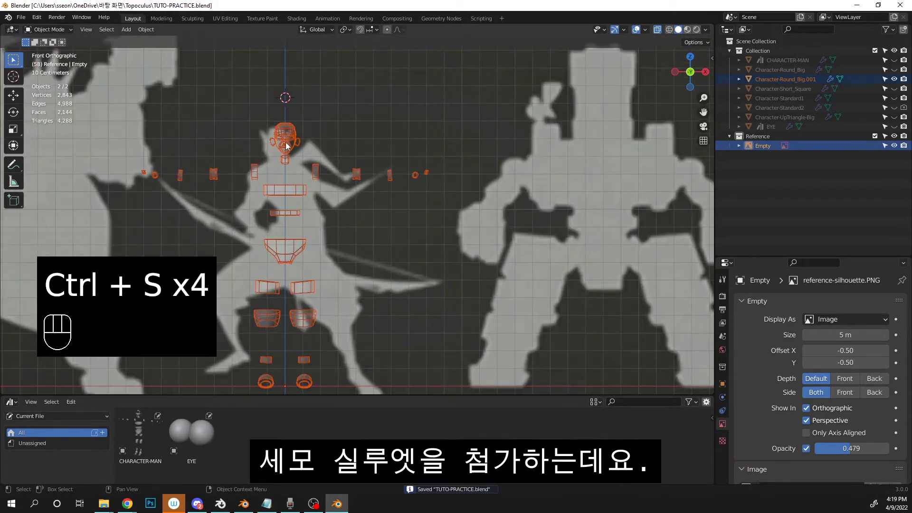
- Save the file and rename the agile body to Character-Sharpe-Speed1
{"action": "key", "text": "ctrl+s"}
{"action": "middle_click_drag", "start_coordinate": [376, 184], "coordinate": [452, 212], "text": "shift"}
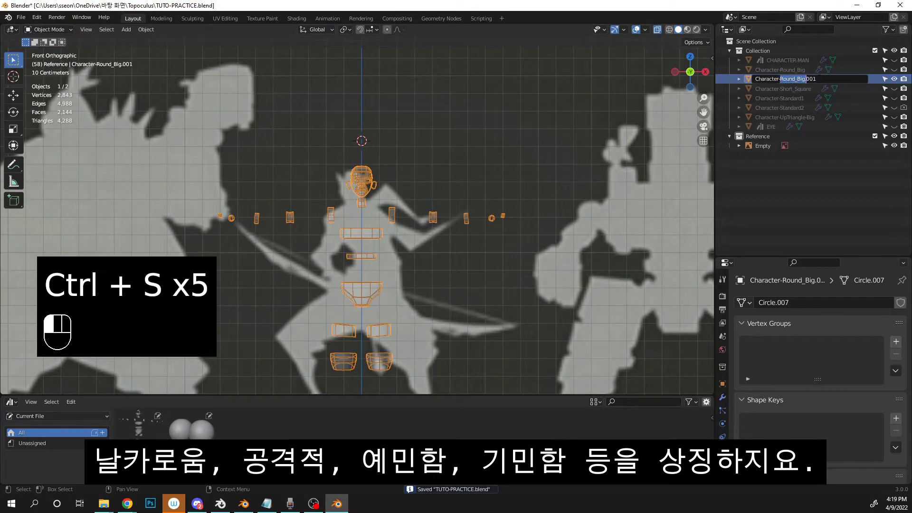
{"action": "key", "text": "BackSpace"}
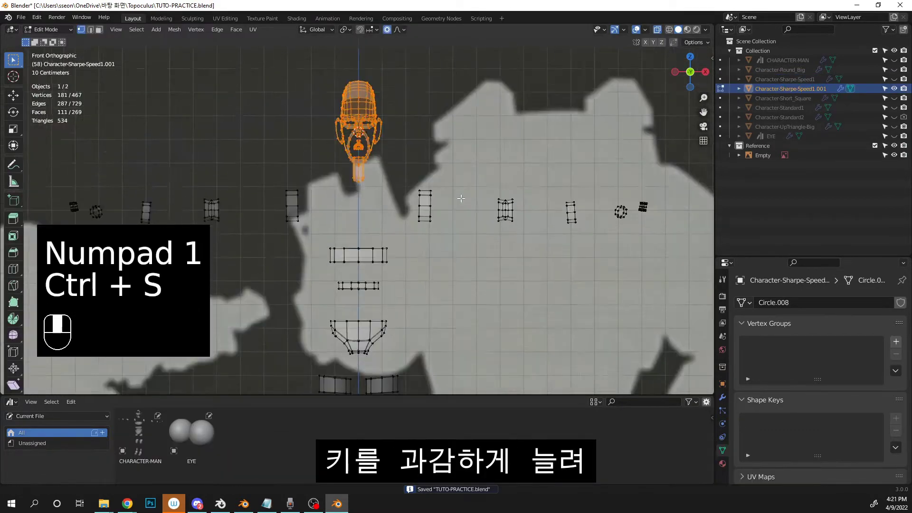
- Resize the tall duplicate's head and pelvis, reposition the pelvis to lengthen the body, save the file and adjust a jaw vertex
{"action": "key", "text": "s"}
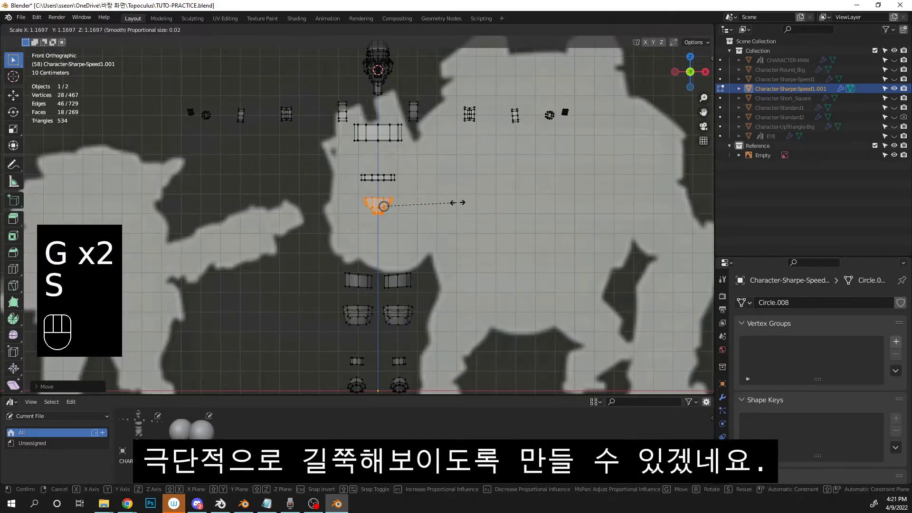
{"action": "key", "text": "g"}
{"action": "key", "text": "s"}
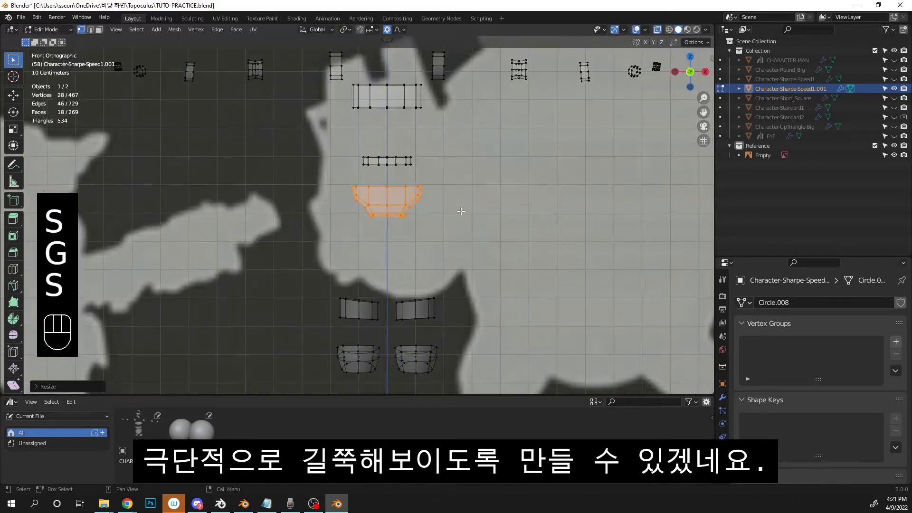
{"action": "key", "text": "g"}
{"action": "key", "text": "ctrl+s"}
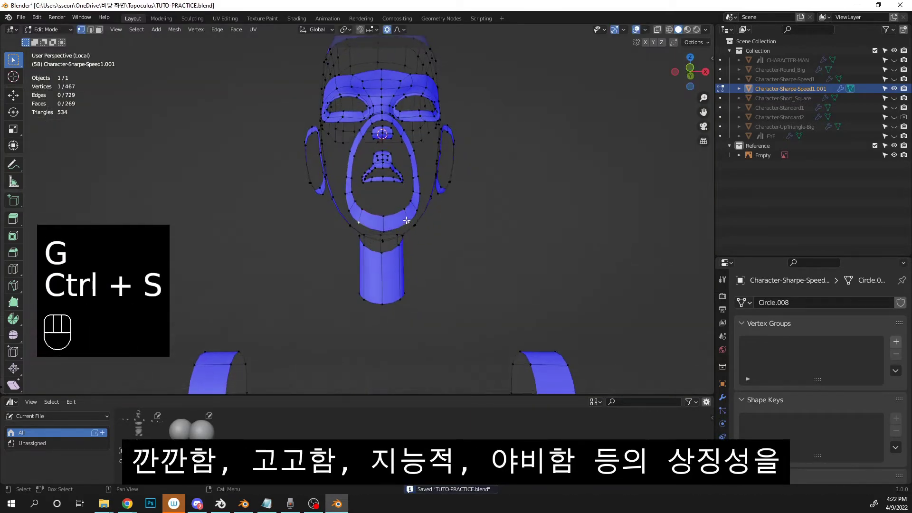
{"action": "key", "text": "g"}
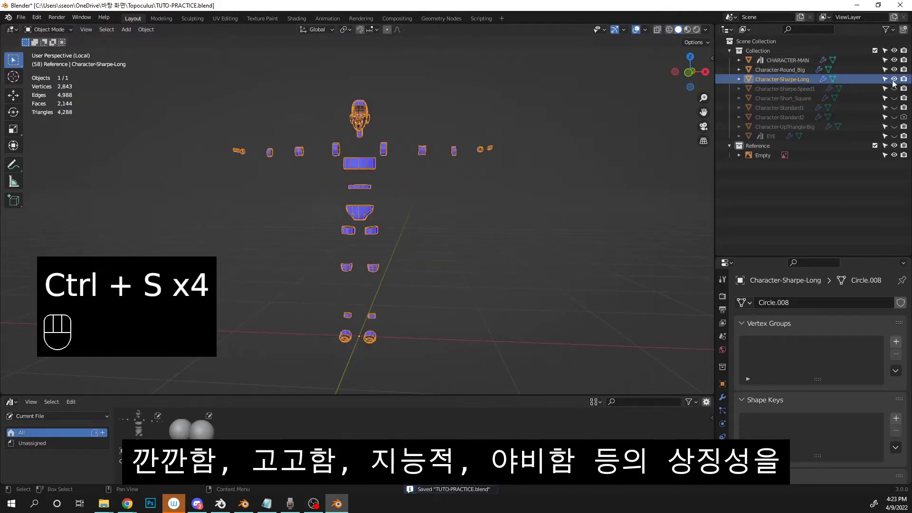
- Make the hidden standard character bodies visible alongside Character-Sharpe-Long and save the file
{"action": "left_click_drag", "start_coordinate": [893, 107], "coordinate": [894, 117]}
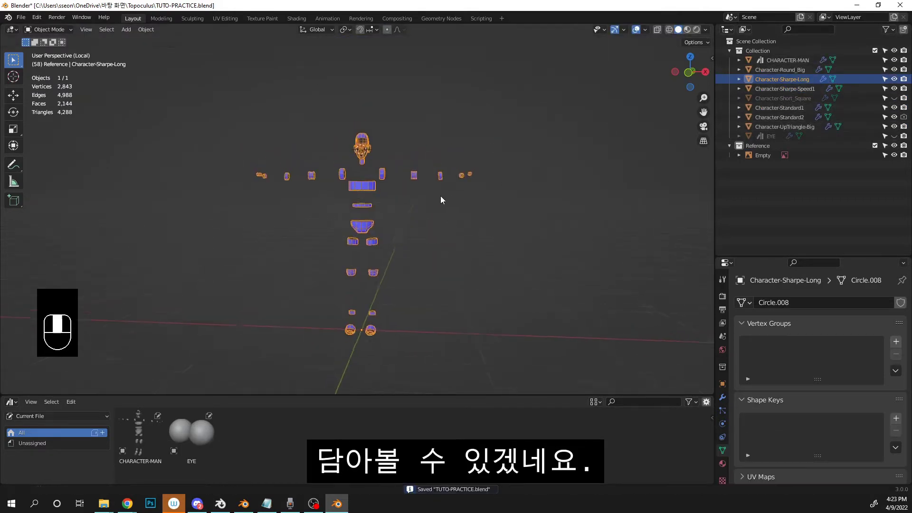
{"action": "key", "text": "ctrl+s"}
{"action": "scroll", "coordinate": [428, 192], "scroll_direction": "up", "scroll_amount": 1}
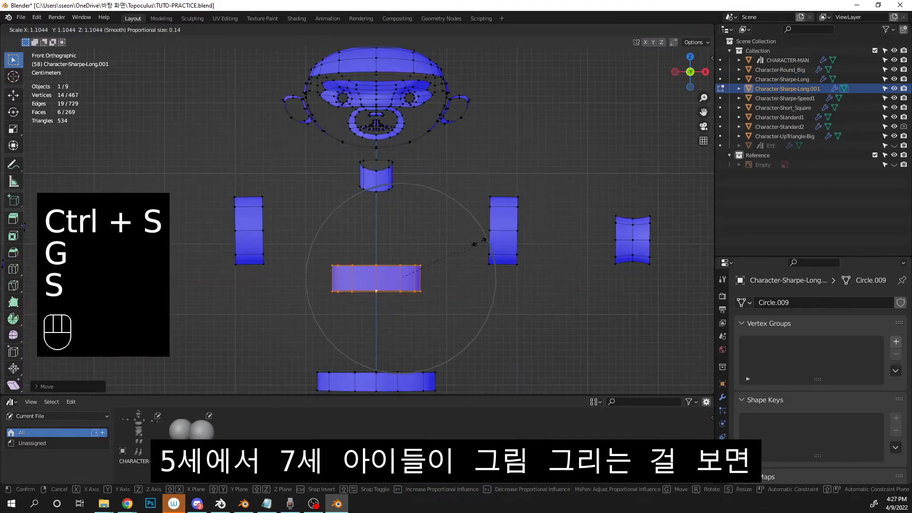
- Enlarge the chest ring of the big-headed child-like body and shift it inward along X
{"action": "left_click", "coordinate": [497, 238]}
{"action": "key", "text": "g"}
{"action": "middle_click", "coordinate": [492, 239]}
{"action": "left_click", "coordinate": [488, 242]}
{"action": "middle_click_drag", "start_coordinate": [454, 320], "coordinate": [464, 218], "text": "shift"}
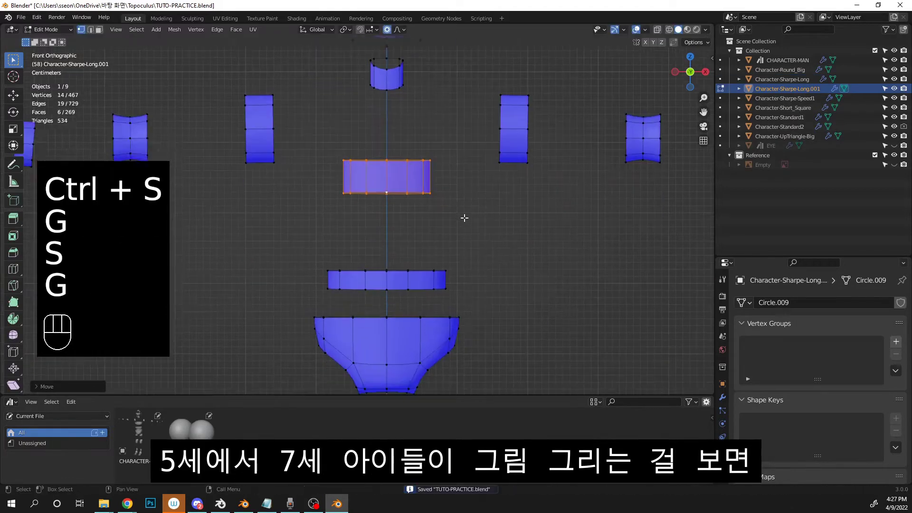
- Shrink the whole waist ring, raise it closer to the chest, nudge it about 0.002 m inward along X and save the file
{"action": "left_click", "coordinate": [421, 287]}
{"action": "key", "text": "ctrl+l"}
{"action": "scroll", "coordinate": [421, 284], "scroll_direction": "down", "scroll_amount": 1}
{"action": "key", "text": "s"}
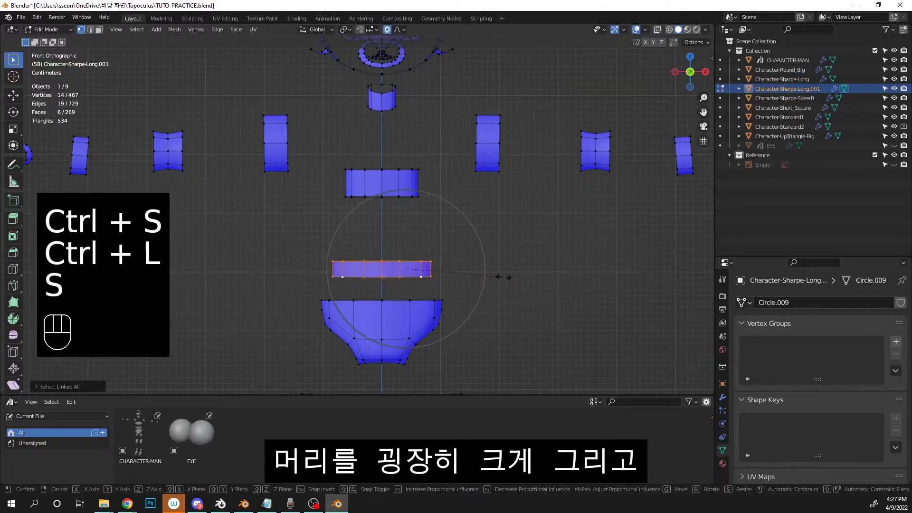
{"action": "left_click", "coordinate": [448, 274]}
{"action": "key", "text": "g"}
{"action": "left_click", "coordinate": [455, 249]}
{"action": "key", "text": "g"}
{"action": "middle_click", "coordinate": [454, 249]}
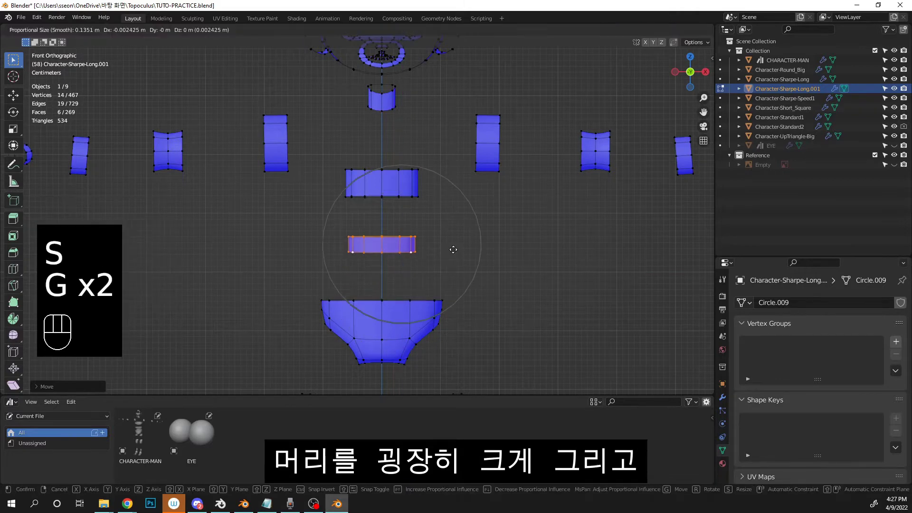
{"action": "left_click", "coordinate": [453, 251]}
{"action": "key", "text": "ctrl+s"}
- Select the entire linked pelvis piece and scale it along single axes to make it flatter and narrower
{"action": "scroll", "coordinate": [446, 253], "scroll_direction": "down", "scroll_amount": 1}
{"action": "left_click_drag", "start_coordinate": [309, 270], "coordinate": [447, 353]}
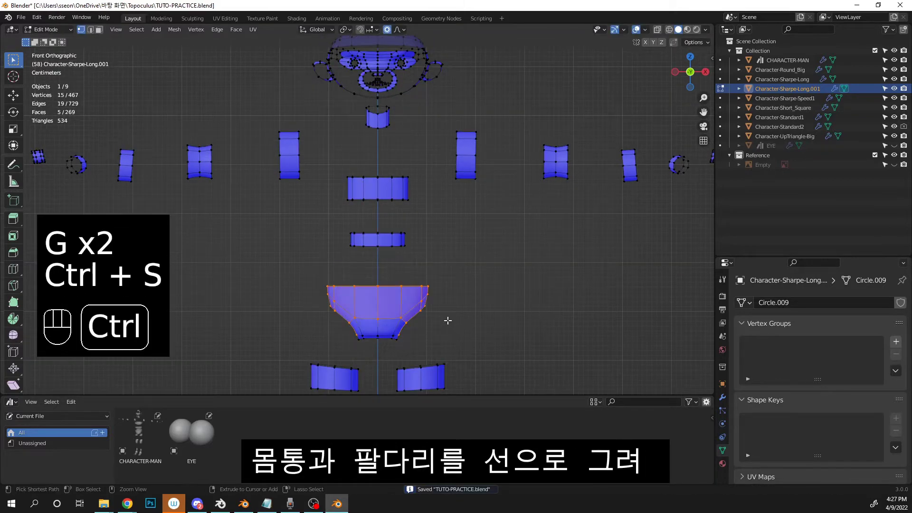
{"action": "key", "text": "ctrl+l"}
{"action": "key", "text": "g"}
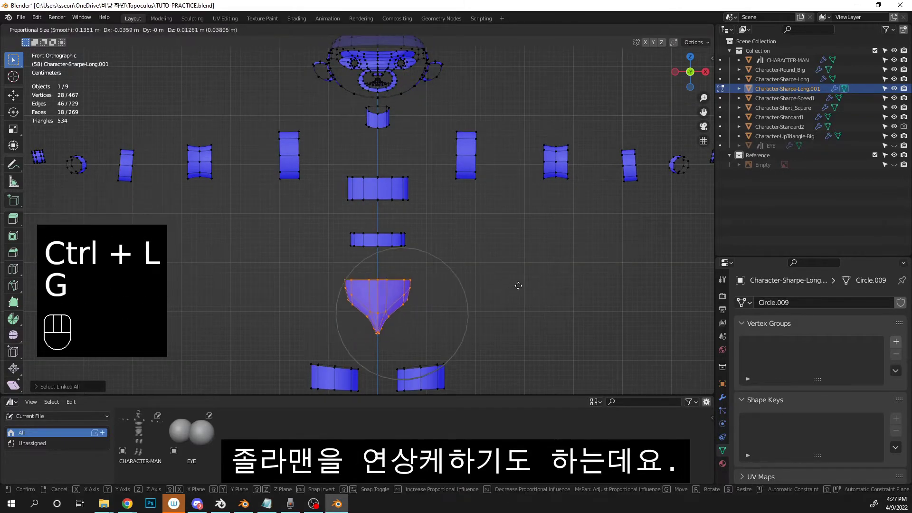
{"action": "right_click", "coordinate": [519, 284]}
{"action": "key", "text": "s"}
{"action": "middle_click", "coordinate": [517, 285]}
{"action": "left_click", "coordinate": [482, 292]}
{"action": "key", "text": "s"}
{"action": "middle_click", "coordinate": [481, 292]}
{"action": "left_click", "coordinate": [475, 294]}
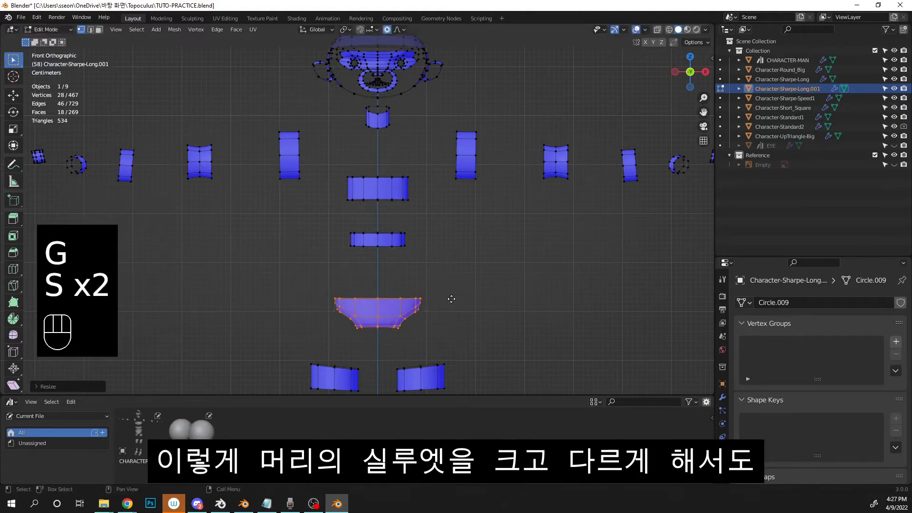
- Reposition the pelvis piece and narrow it further along one axis
{"action": "key", "text": "g"}
{"action": "left_click", "coordinate": [443, 301]}
{"action": "key", "text": "s"}
{"action": "middle_click", "coordinate": [427, 300]}
{"action": "left_click", "coordinate": [419, 303]}
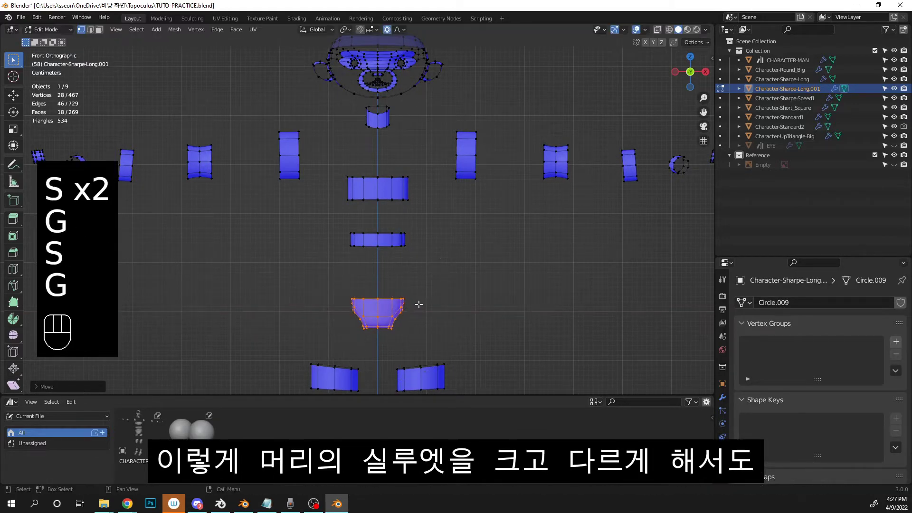
- Fine-tune the pelvis position, sliding it toward the centre along X, and save the file
{"action": "key", "text": "g"}
{"action": "left_click", "coordinate": [429, 303]}
{"action": "key", "text": "g"}
{"action": "middle_click", "coordinate": [427, 302]}
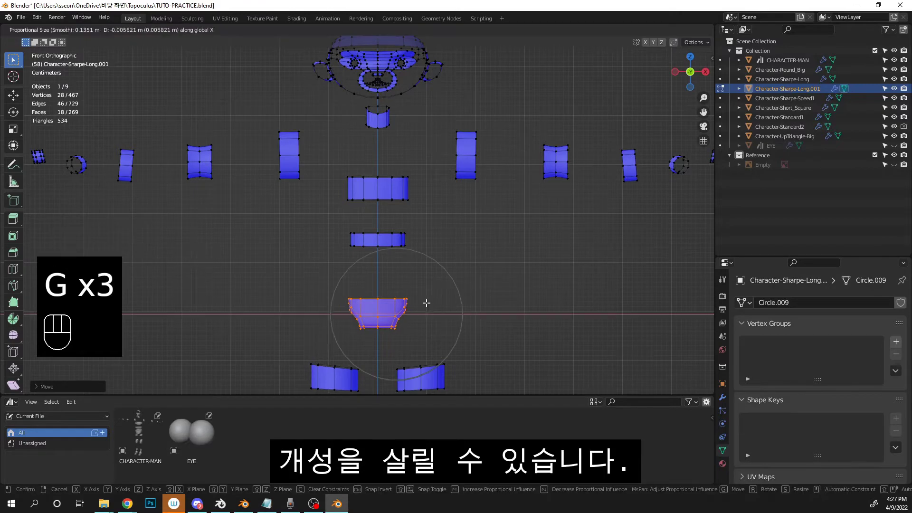
{"action": "left_click", "coordinate": [435, 288]}
{"action": "scroll", "coordinate": [435, 290], "scroll_direction": "down", "scroll_amount": 4}
{"action": "middle_click_drag", "start_coordinate": [426, 262], "coordinate": [428, 244], "text": "shift"}
{"action": "middle_click_drag", "start_coordinate": [398, 275], "coordinate": [402, 215], "text": "shift"}
{"action": "key", "text": "ctrl+s"}
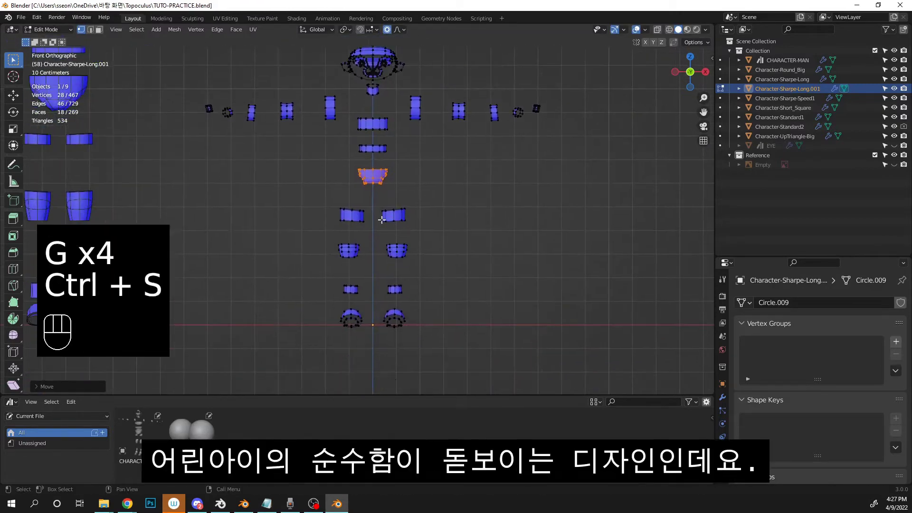
- Select the linked upper thigh rings, scale them down and move them about 0.04 m inward along X
{"action": "key", "text": "ctrl+l"}
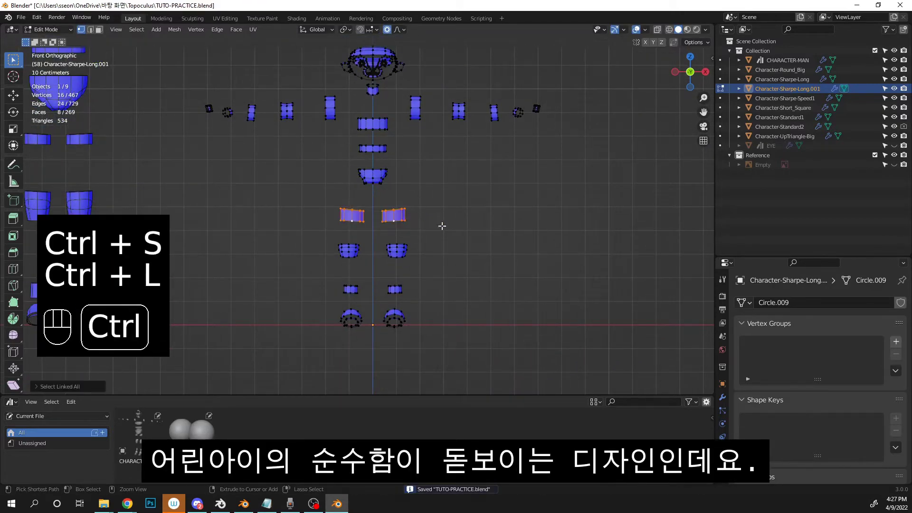
{"action": "scroll", "coordinate": [531, 230], "scroll_direction": "up", "scroll_amount": 5}
{"action": "key", "text": "s"}
{"action": "left_click", "coordinate": [483, 204]}
{"action": "key", "text": "g"}
{"action": "middle_click", "coordinate": [483, 205]}
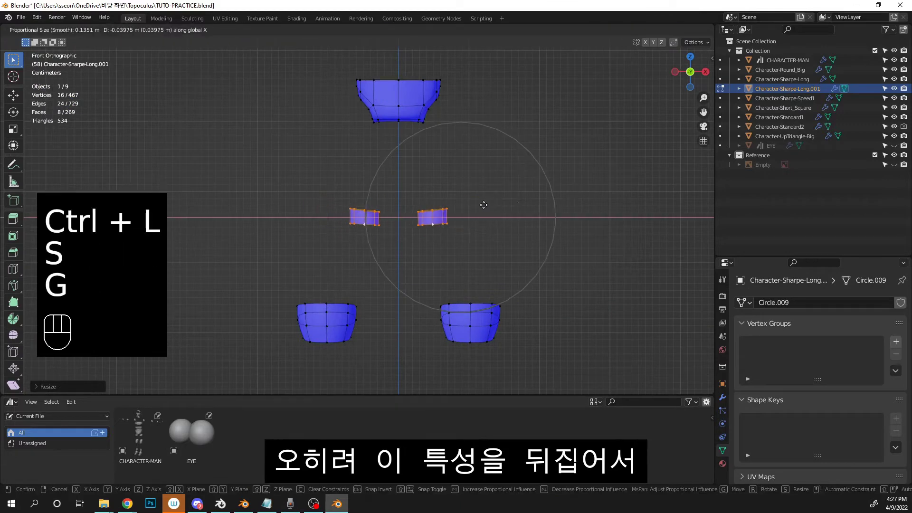
{"action": "key", "text": "s"}
{"action": "left_click", "coordinate": [464, 198]}
{"action": "scroll", "coordinate": [366, 200], "scroll_direction": "up", "scroll_amount": 2}
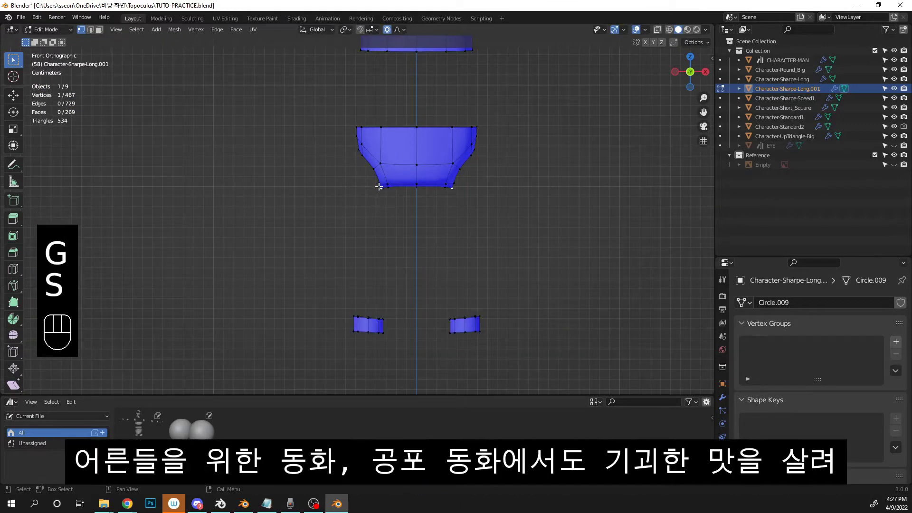
- Pull the pelvis's bottom corner vertex about 0.02 m inward along X with proportional editing and save the file
{"action": "left_click", "coordinate": [379, 186], "text": "shift"}
{"action": "key", "text": "g"}
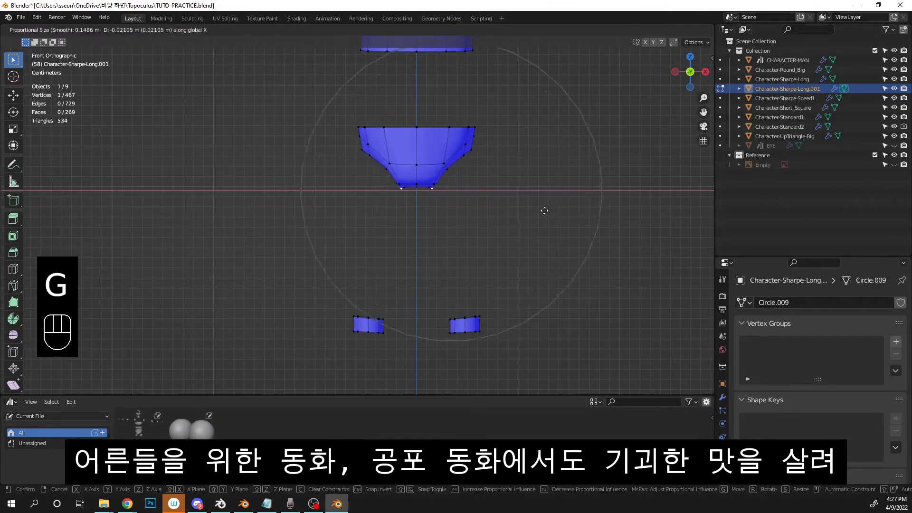
{"action": "right_click", "coordinate": [544, 211]}
{"action": "scroll", "coordinate": [474, 222], "scroll_direction": "down", "scroll_amount": 2}
{"action": "key", "text": "ctrl+s"}
- Save the file, turn on X-ray display and box-select the small upper thigh rings
{"action": "left_click_drag", "start_coordinate": [362, 205], "coordinate": [426, 246]}
{"action": "scroll", "coordinate": [515, 190], "scroll_direction": "up", "scroll_amount": 2}
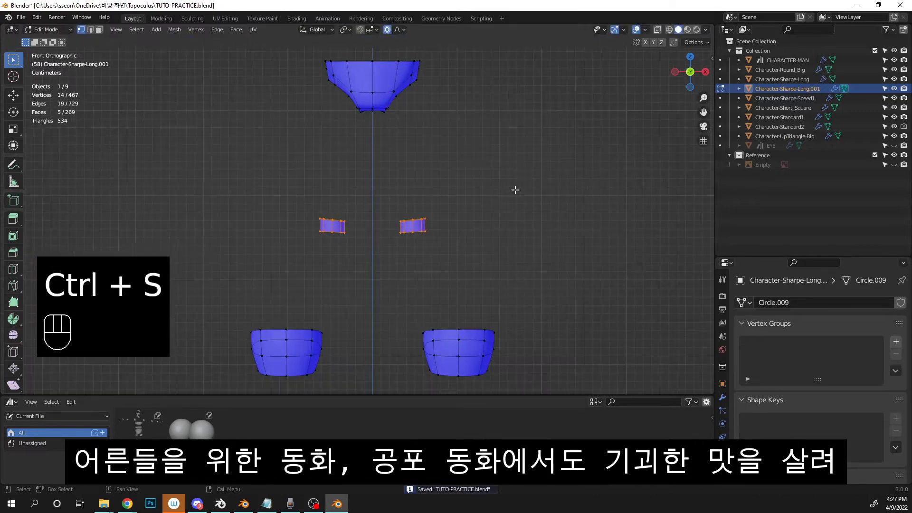
{"action": "key", "text": "ctrl+s"}
{"action": "left_click", "coordinate": [657, 30]}
{"action": "left_click_drag", "start_coordinate": [313, 205], "coordinate": [393, 241]}
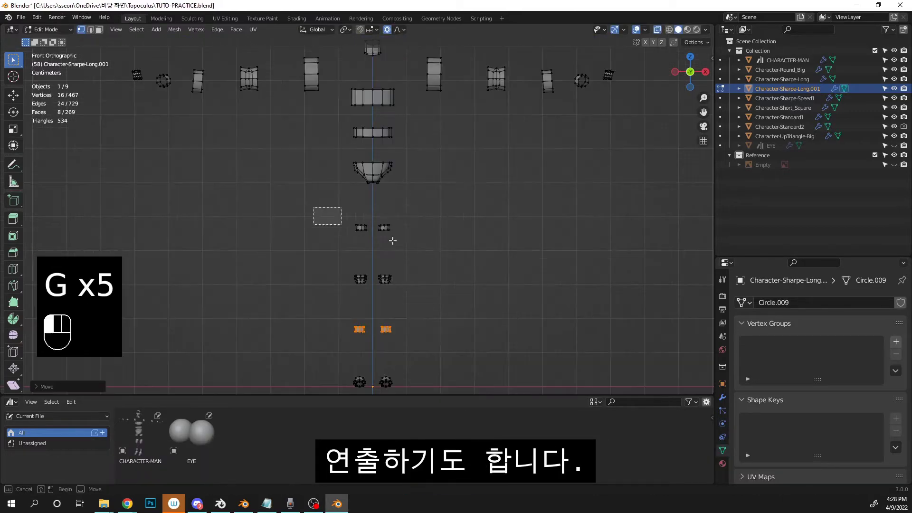
{"action": "scroll", "coordinate": [451, 209], "scroll_direction": "down", "scroll_amount": 3}
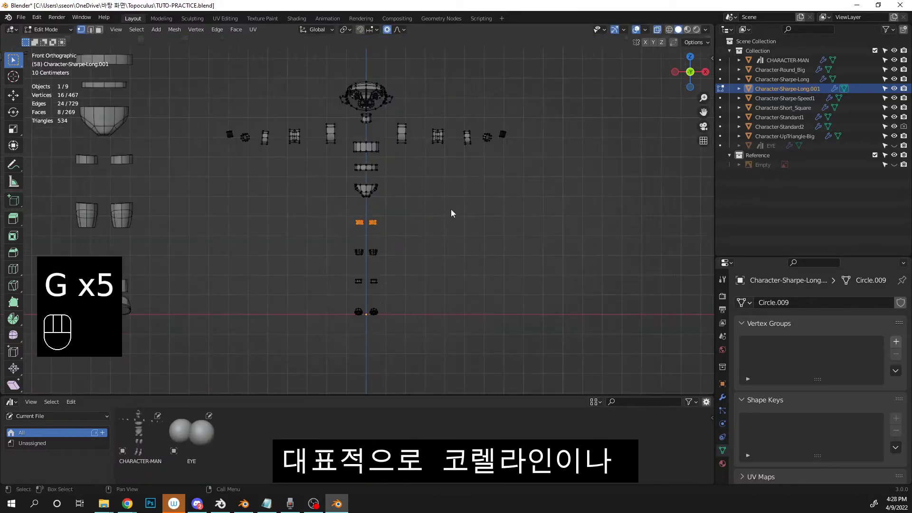
- Return to Object Mode, deselect everything and save the file
{"action": "key", "text": "Tab"}
{"action": "left_click", "coordinate": [452, 195]}
{"action": "scroll", "coordinate": [452, 195], "scroll_direction": "down", "scroll_amount": 1}
{"action": "key", "text": "ctrl+s"}
{"action": "scroll", "coordinate": [470, 254], "scroll_direction": "up", "scroll_amount": 3}
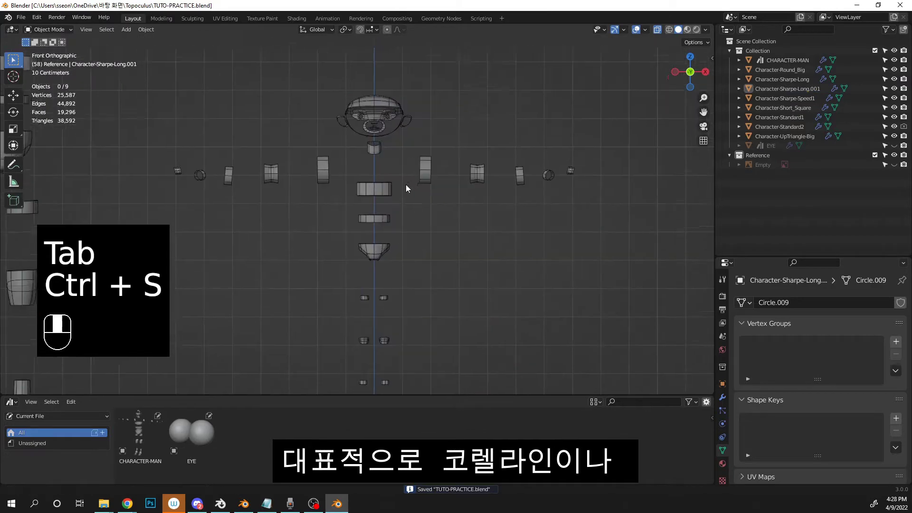
- In Edit Mode, select the child-like body's shoulder rings, scale them down and move them inward along X
{"action": "key", "text": "Tab"}
{"action": "key", "text": "ctrl+s"}
{"action": "left_click_drag", "start_coordinate": [403, 144], "coordinate": [434, 202]}
{"action": "scroll", "coordinate": [474, 214], "scroll_direction": "up", "scroll_amount": 3}
{"action": "middle_click_drag", "start_coordinate": [486, 212], "coordinate": [490, 234], "text": "shift"}
{"action": "key", "text": "s"}
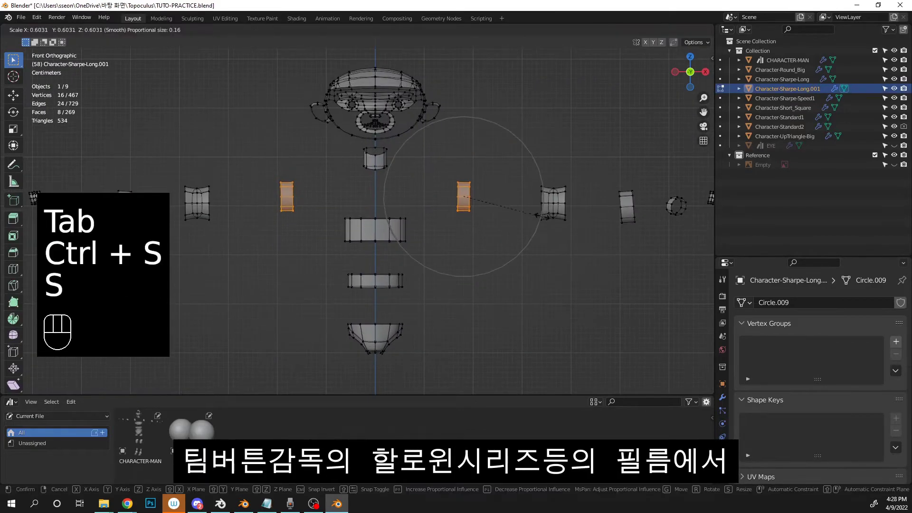
{"action": "left_click", "coordinate": [521, 200]}
{"action": "key", "text": "g"}
{"action": "key", "text": "x"}
{"action": "left_click", "coordinate": [508, 200]}
- Raise the shoulder rings nearer the neck, shrink them further and adjust their position along X
{"action": "key", "text": "g"}
{"action": "key", "text": "s"}
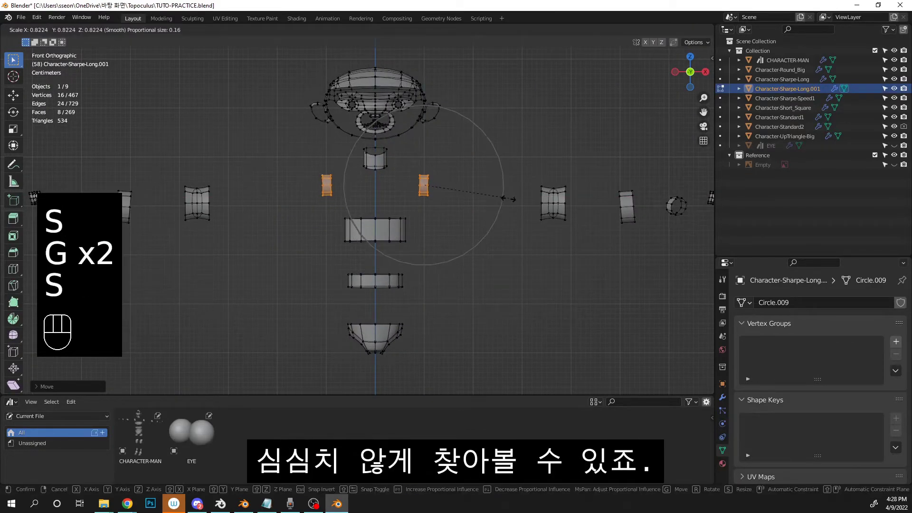
{"action": "key", "text": "g"}
{"action": "key", "text": "x"}
{"action": "left_click", "coordinate": [498, 197]}
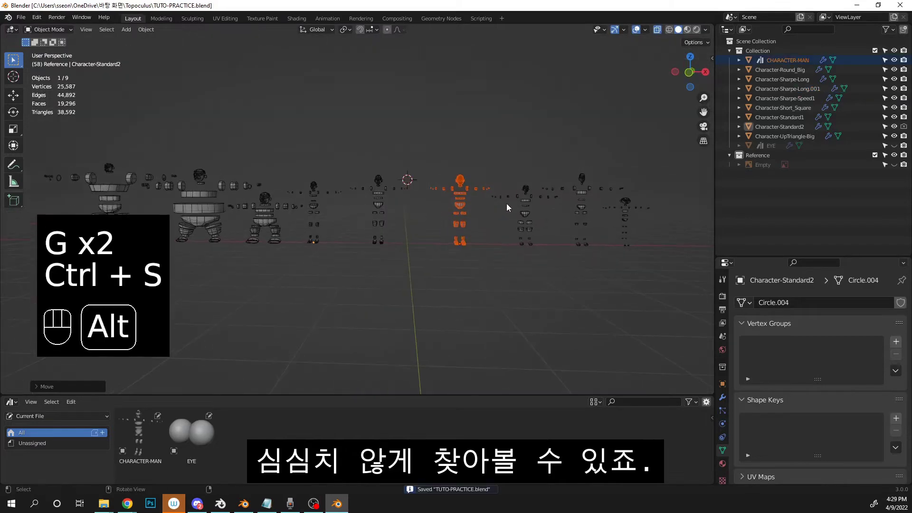
- Save the file, align the view to the front and deselect all character bodies
{"action": "left_click", "coordinate": [525, 209]}
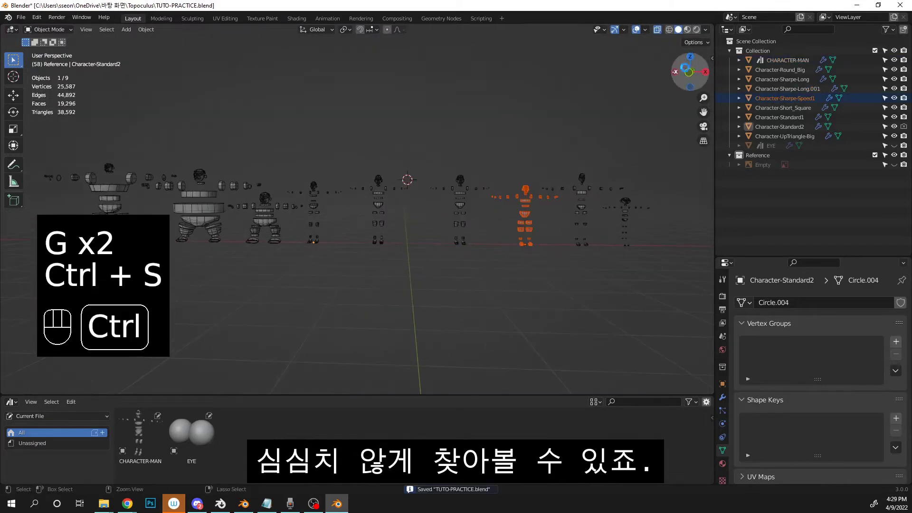
{"action": "key", "text": "ctrl+s"}
{"action": "left_click", "coordinate": [688, 72]}
{"action": "left_click", "coordinate": [553, 257]}
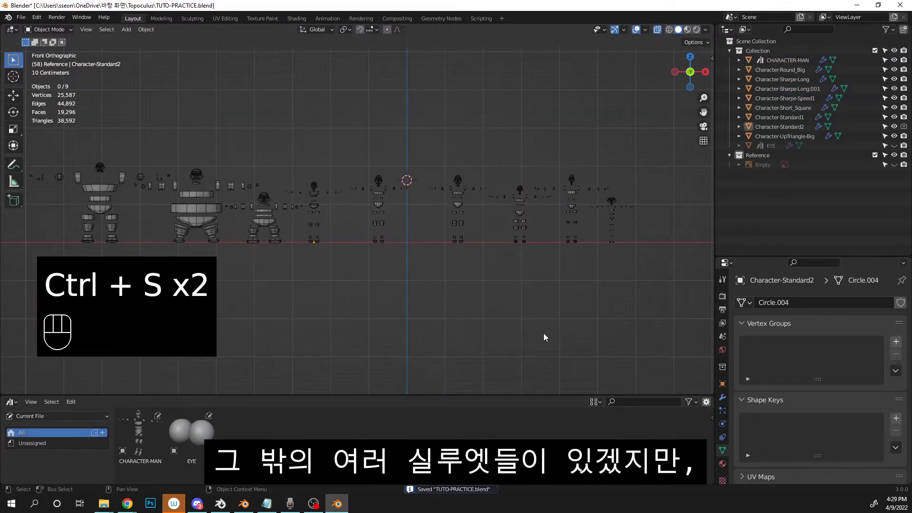
- Examine the full lineup of character bodies one after another, from the inverted-triangle type to the child-like type
{"action": "middle_click_drag", "start_coordinate": [544, 333], "coordinate": [561, 295]}
{"action": "scroll", "coordinate": [585, 230], "scroll_direction": "up", "scroll_amount": 1}
{"action": "middle_click_drag", "start_coordinate": [585, 254], "coordinate": [581, 309]}
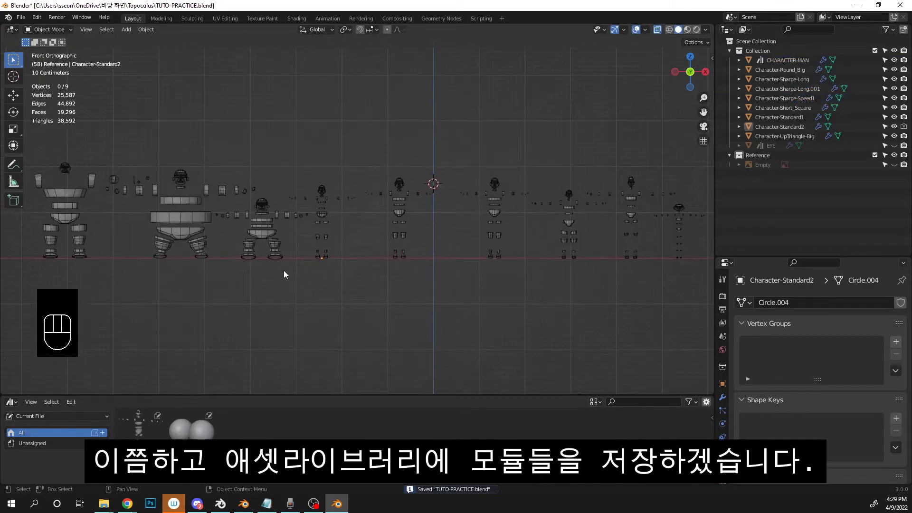
{"action": "middle_click_drag", "start_coordinate": [74, 210], "coordinate": [338, 215]}
{"action": "scroll", "coordinate": [352, 215], "scroll_direction": "up", "scroll_amount": 5}
{"action": "scroll", "coordinate": [459, 234], "scroll_direction": "up", "scroll_amount": 1}
{"action": "middle_click_drag", "start_coordinate": [460, 234], "coordinate": [537, 285]}
{"action": "middle_click_drag", "start_coordinate": [643, 289], "coordinate": [644, 244]}
{"action": "middle_click_drag", "start_coordinate": [677, 269], "coordinate": [399, 284]}
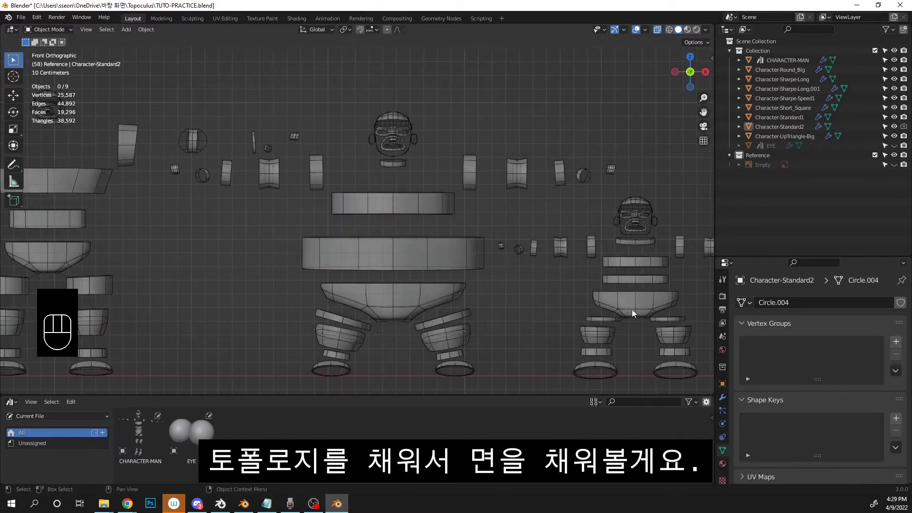
{"action": "middle_click_drag", "start_coordinate": [632, 309], "coordinate": [337, 286]}
{"action": "middle_click_drag", "start_coordinate": [603, 298], "coordinate": [416, 288]}
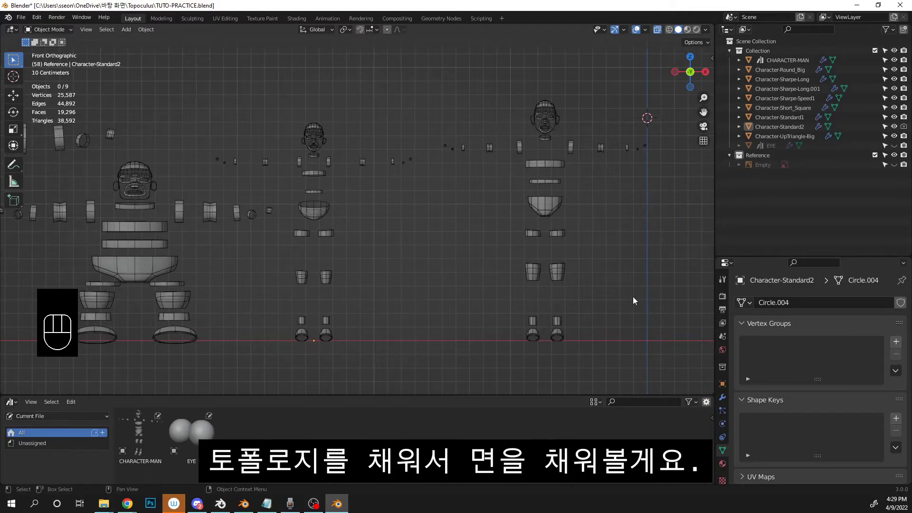
{"action": "middle_click_drag", "start_coordinate": [632, 300], "coordinate": [407, 311]}
{"action": "middle_click_drag", "start_coordinate": [656, 310], "coordinate": [498, 308], "text": "shift"}
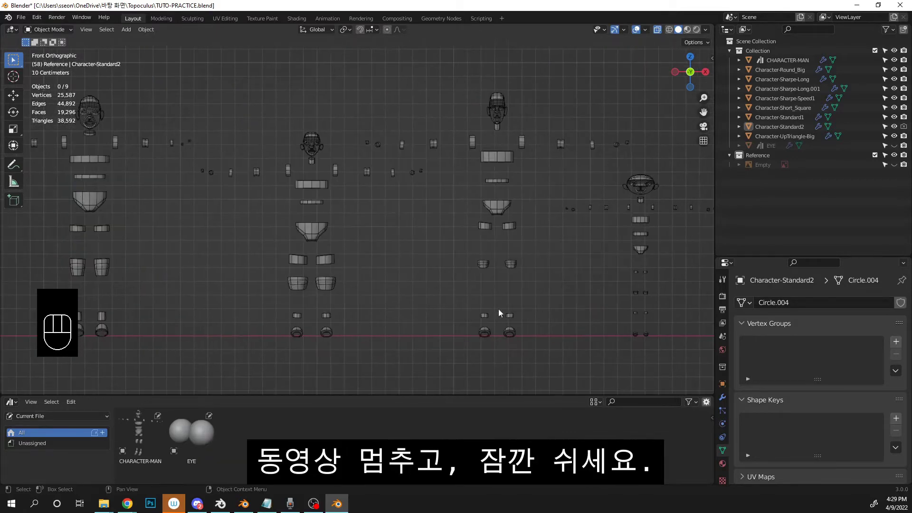
{"action": "middle_click_drag", "start_coordinate": [620, 306], "coordinate": [534, 316], "text": "shift"}
{"action": "scroll", "coordinate": [534, 316], "scroll_direction": "down", "scroll_amount": 4}
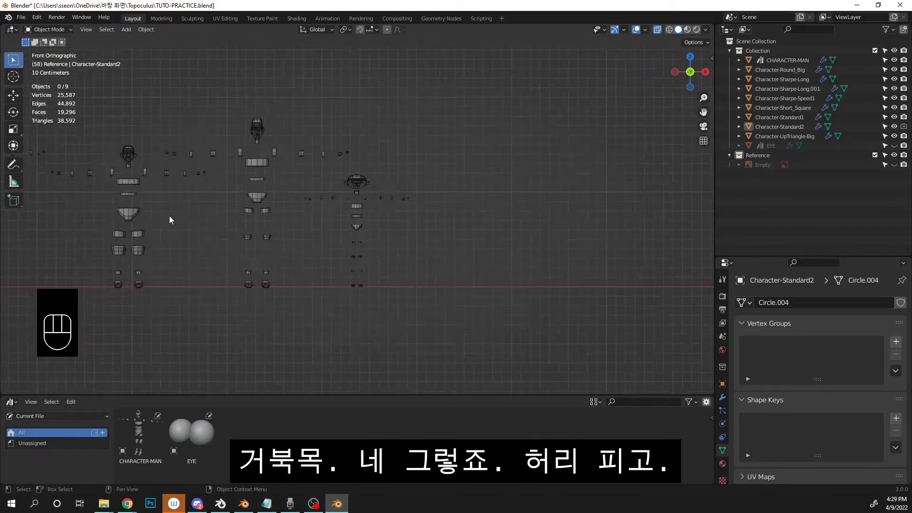
- Save the TUTO-PRACTICE file with the lineup of character bodies in view
{"action": "middle_click_drag", "start_coordinate": [170, 216], "coordinate": [538, 246], "text": "shift"}
{"action": "scroll", "coordinate": [538, 246], "scroll_direction": "down", "scroll_amount": 3}
{"action": "middle_click_drag", "start_coordinate": [381, 181], "coordinate": [431, 217], "text": "shift"}
{"action": "key", "text": "ctrl+s"}
{"action": "scroll", "coordinate": [432, 214], "scroll_direction": "up", "scroll_amount": 1}
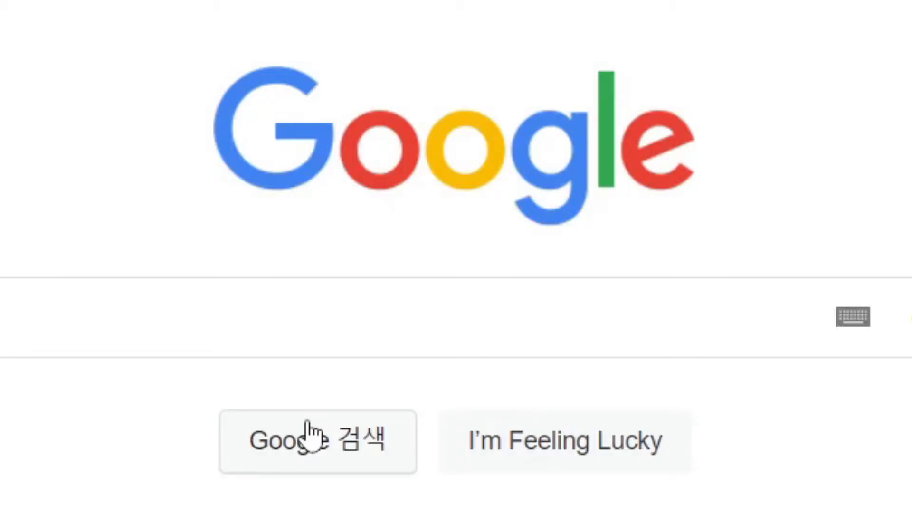
- Switch to the browser and run a Google search for "topology 뜻"
{"action": "left_click", "coordinate": [195, 324]}
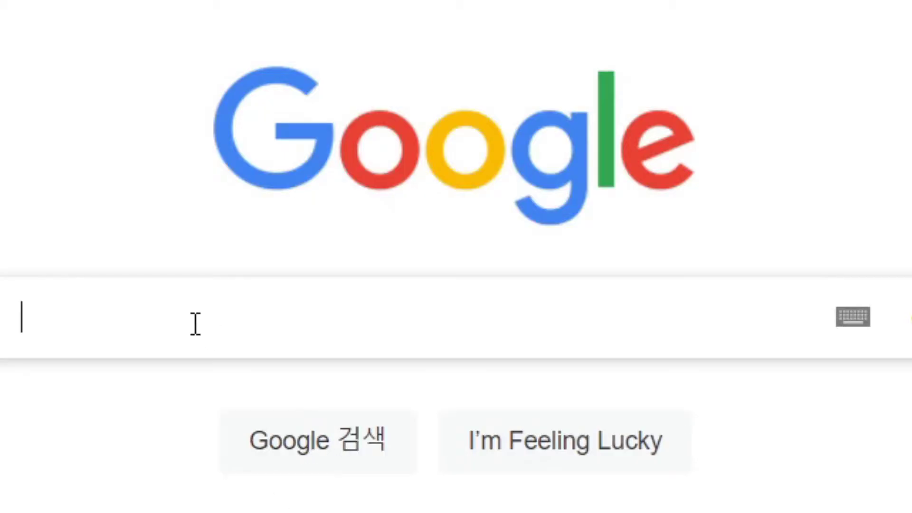
{"action": "type", "text": "topo"}
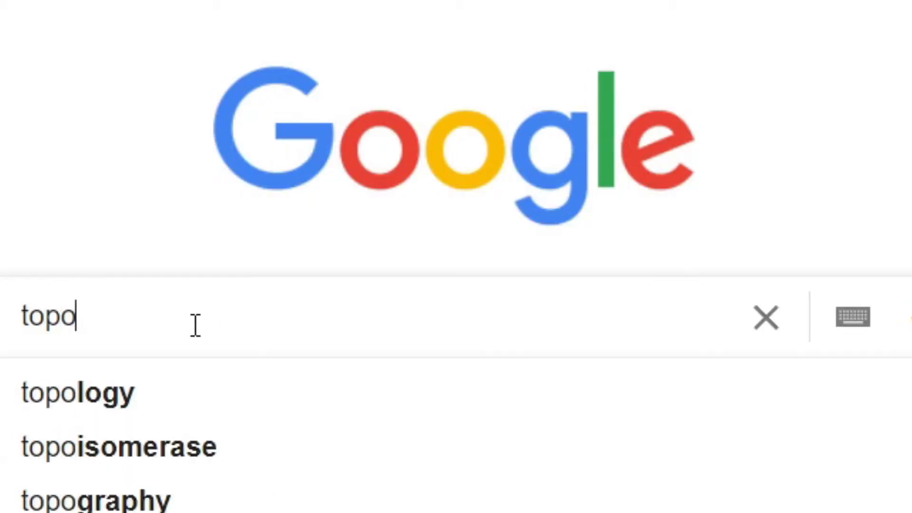
{"action": "type", "text": "logy"}
{"action": "key", "text": "Down"}
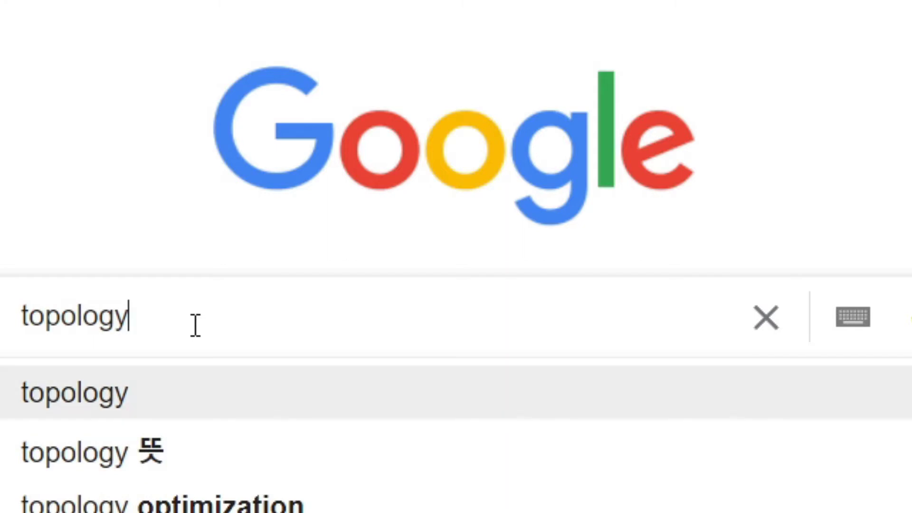
{"action": "key", "text": "Down"}
{"action": "key", "text": "Return"}
- Open the Korean Wikipedia article on 위상수학 from the search results and highlight its title
{"action": "left_click_drag", "start_coordinate": [476, 248], "coordinate": [700, 302]}
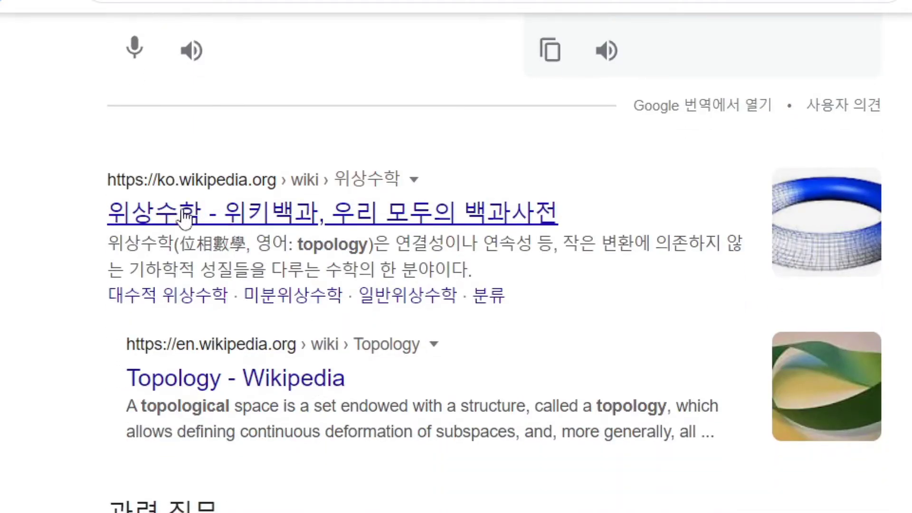
{"action": "left_click", "coordinate": [177, 223]}
{"action": "left_click_drag", "start_coordinate": [103, 138], "coordinate": [309, 160]}
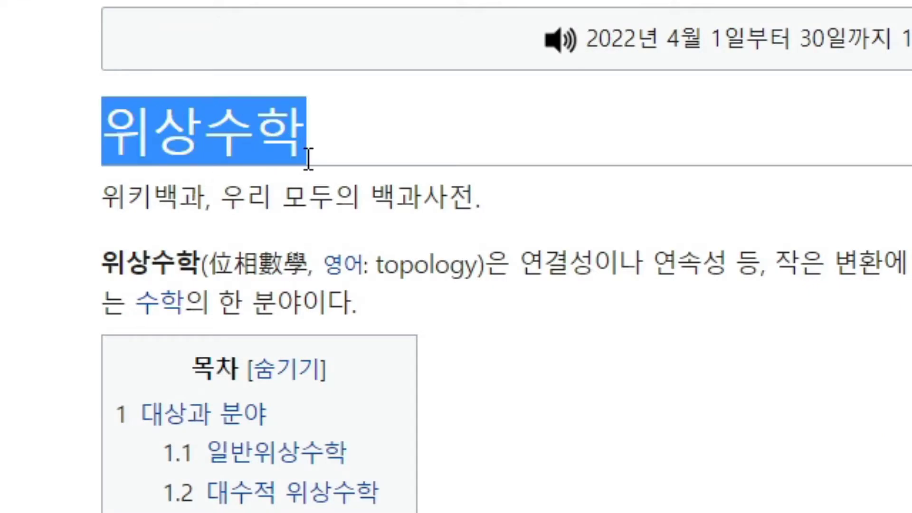
- Highlight the origin sentence in the article's history section, and pause the Henri Poincaré pronunciation video
{"action": "scroll", "coordinate": [720, 410], "scroll_direction": "down", "scroll_amount": 15}
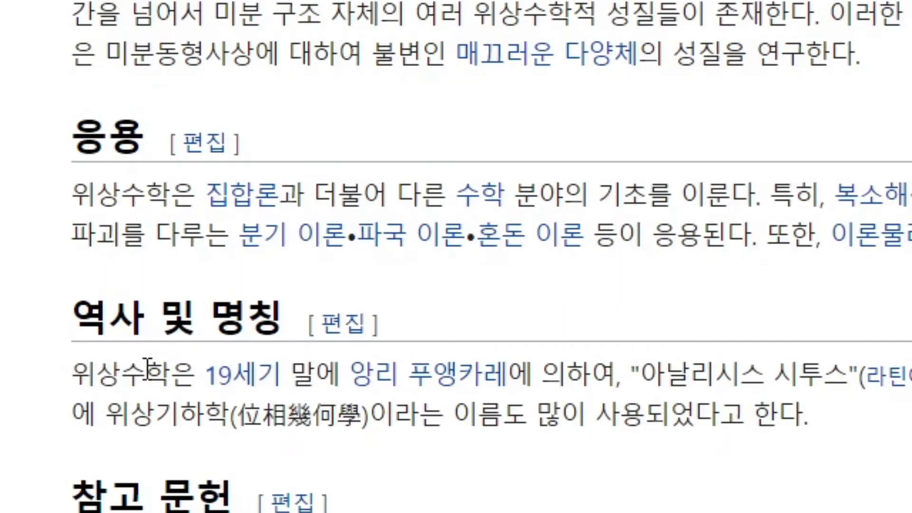
{"action": "left_click_drag", "start_coordinate": [92, 387], "coordinate": [458, 370]}
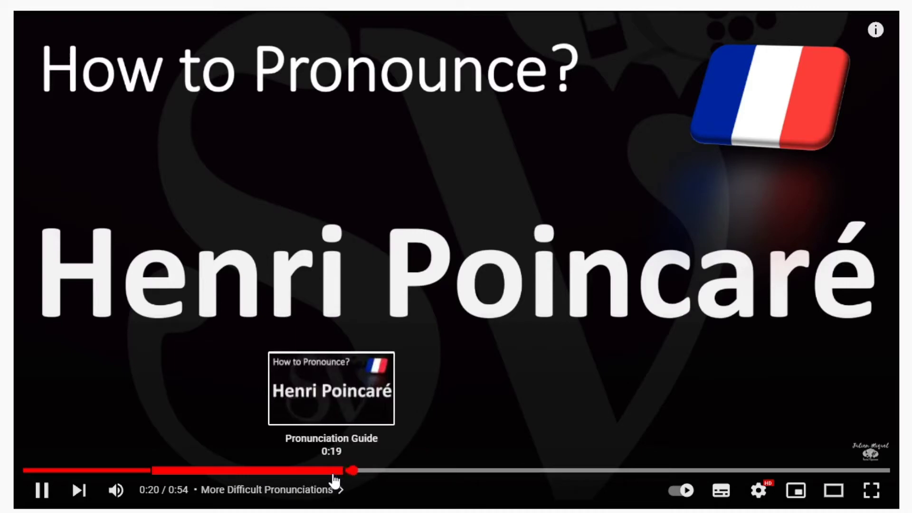
{"action": "key", "text": "space"}
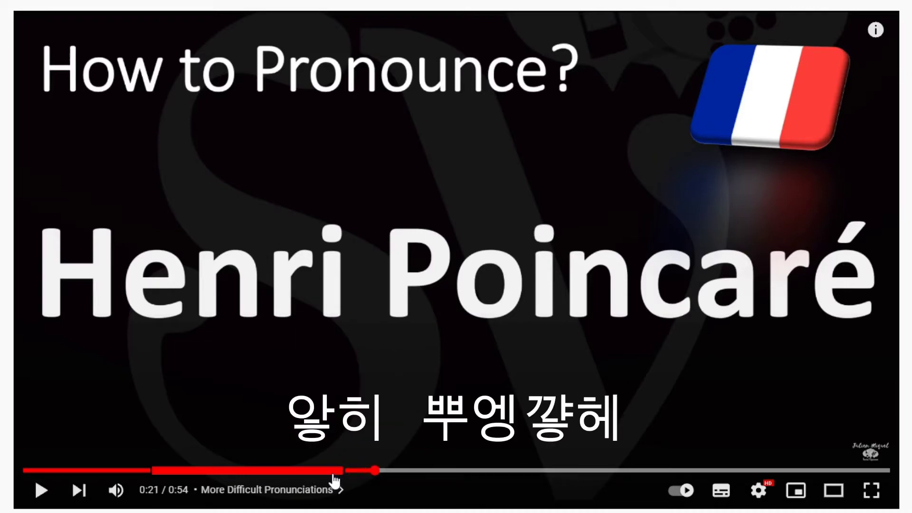
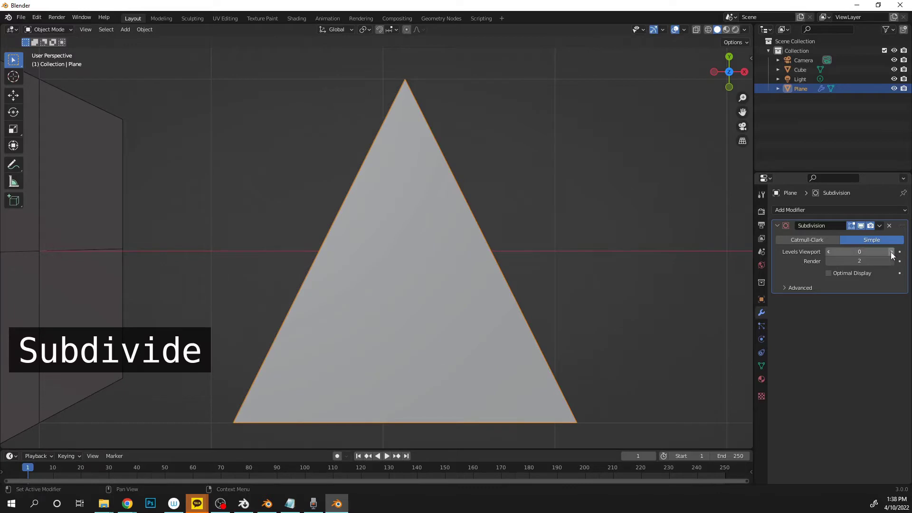
- Set the triangular plane's Subdivision modifier to Catmull-Clark and bring the neighbouring cube into view
{"action": "left_click", "coordinate": [819, 241]}
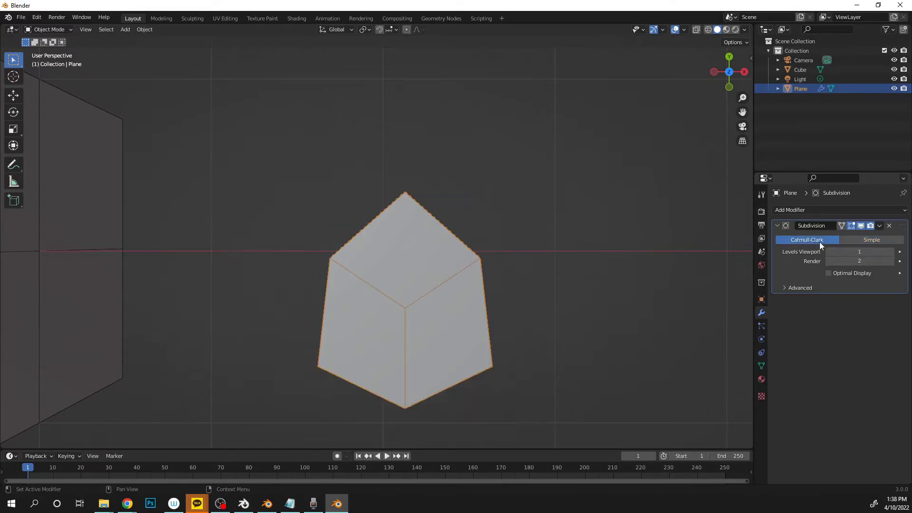
{"action": "scroll", "coordinate": [543, 264], "scroll_direction": "down", "scroll_amount": 4, "text": "shift"}
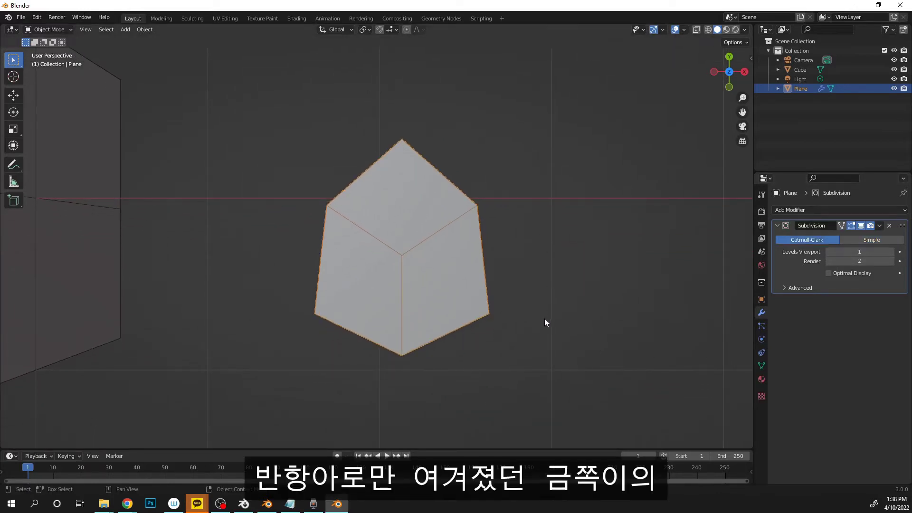
{"action": "middle_click_drag", "start_coordinate": [218, 205], "coordinate": [451, 201]}
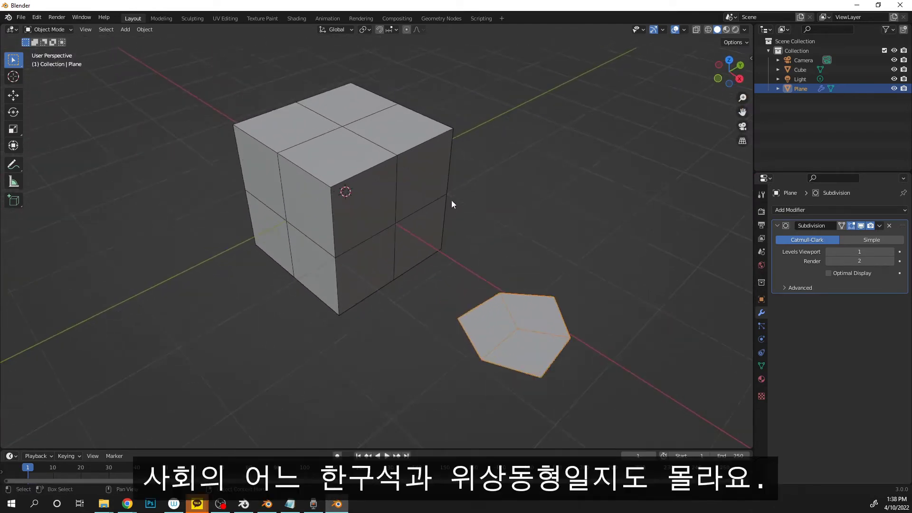
- In Edit Mode, select the cube's three faces that meet at its near upper corner
{"action": "scroll", "coordinate": [460, 178], "scroll_direction": "up", "scroll_amount": 4}
{"action": "left_click", "coordinate": [368, 163]}
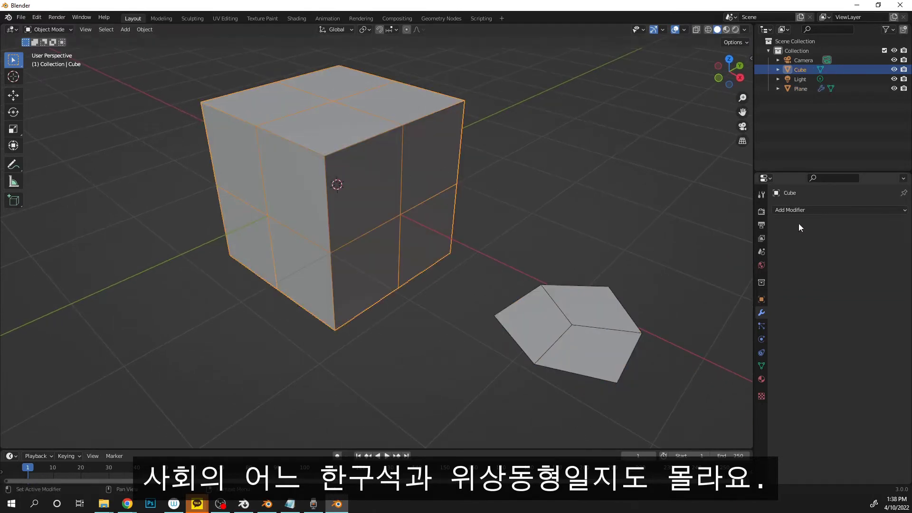
{"action": "key", "text": "Tab"}
{"action": "left_click", "coordinate": [325, 141]}
{"action": "left_click", "coordinate": [297, 179], "text": "shift"}
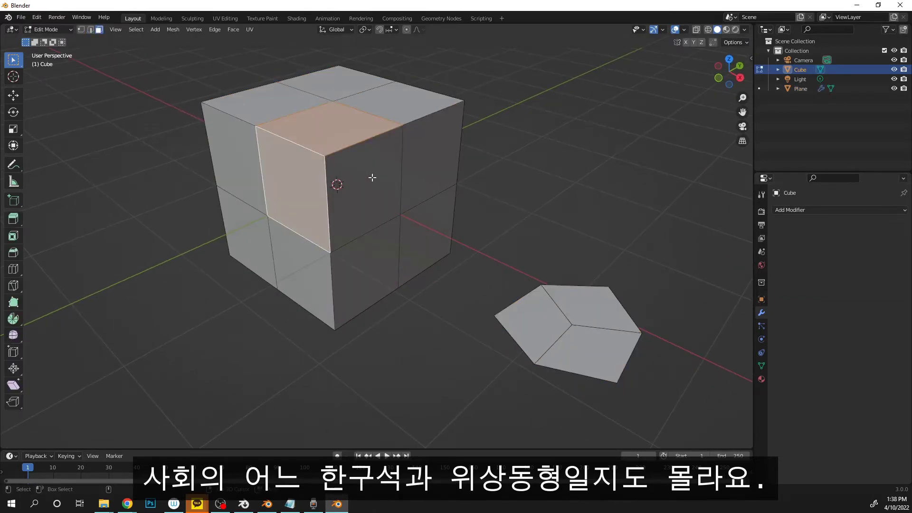
{"action": "left_click", "coordinate": [372, 177], "text": "shift"}
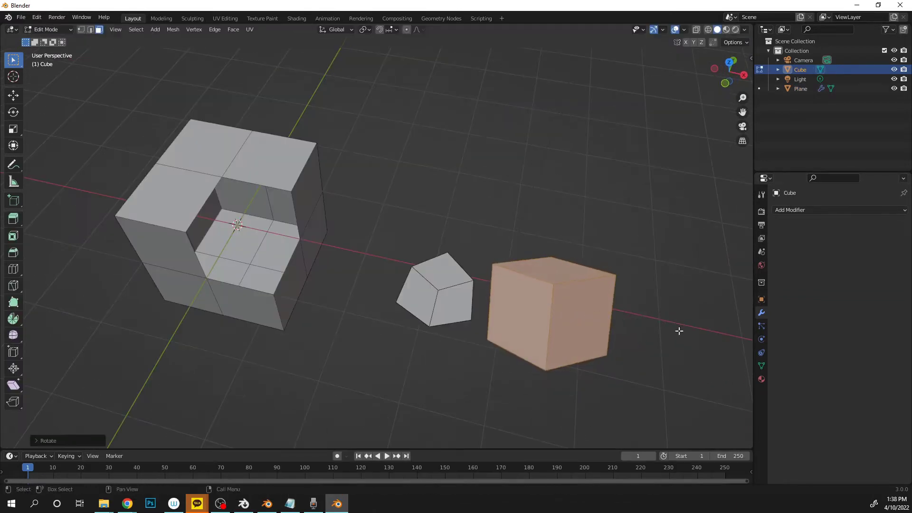
- Bevel the selected outer edges of the cube
{"action": "middle_click_drag", "start_coordinate": [679, 331], "coordinate": [549, 266]}
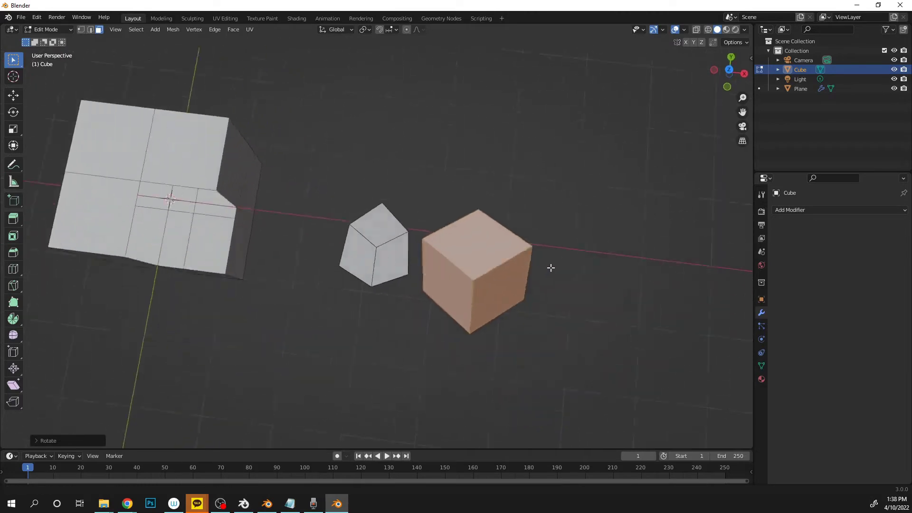
{"action": "scroll", "coordinate": [549, 241], "scroll_direction": "up", "scroll_amount": 4}
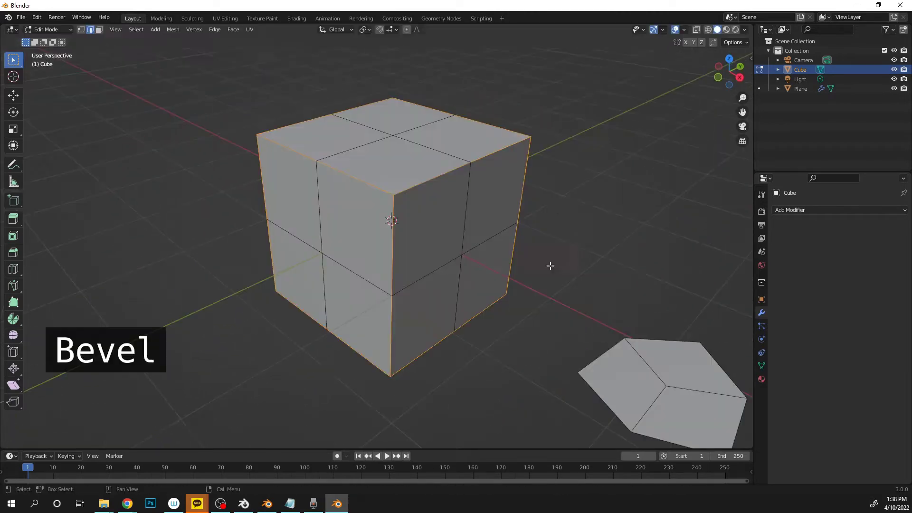
{"action": "key", "text": "ctrl+b"}
{"action": "left_click", "coordinate": [584, 209]}
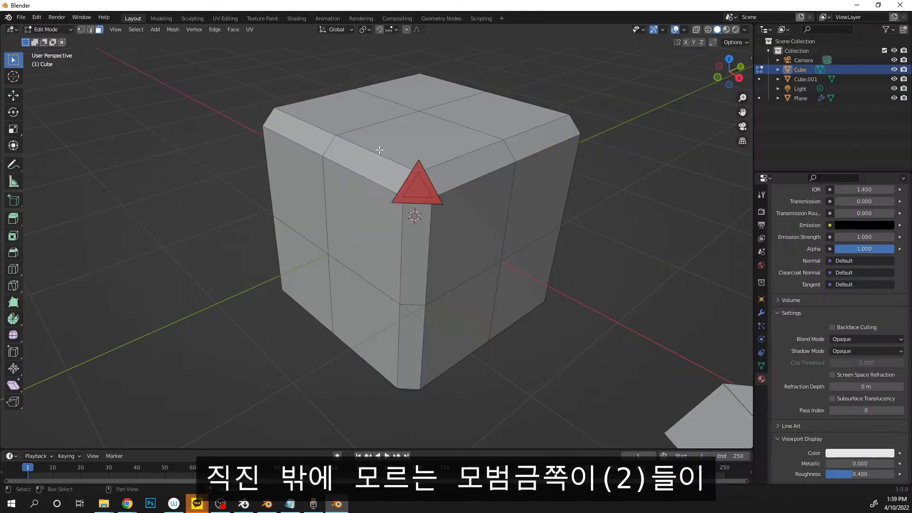
- Examine how the two face loops run past the red corner triangle of the beveled cube by selecting them alternately
{"action": "left_click", "coordinate": [379, 150], "text": "alt"}
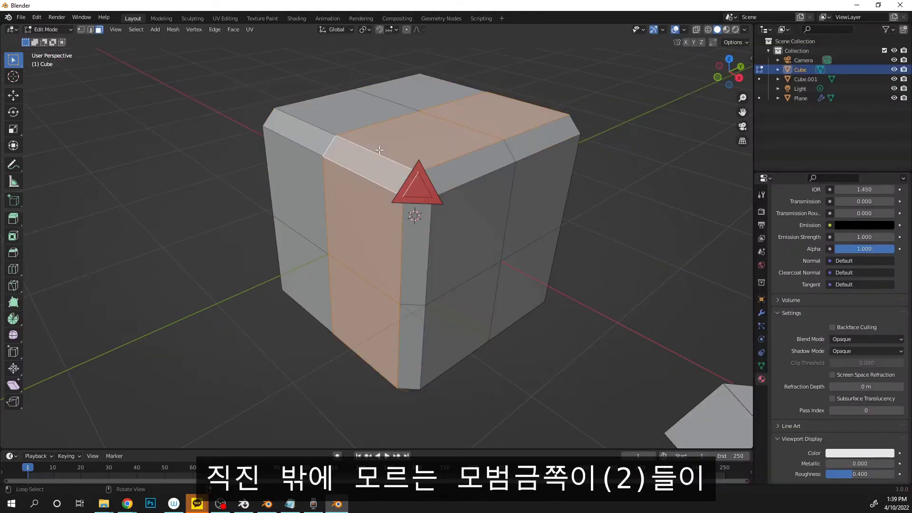
{"action": "left_click", "coordinate": [472, 181], "text": "alt"}
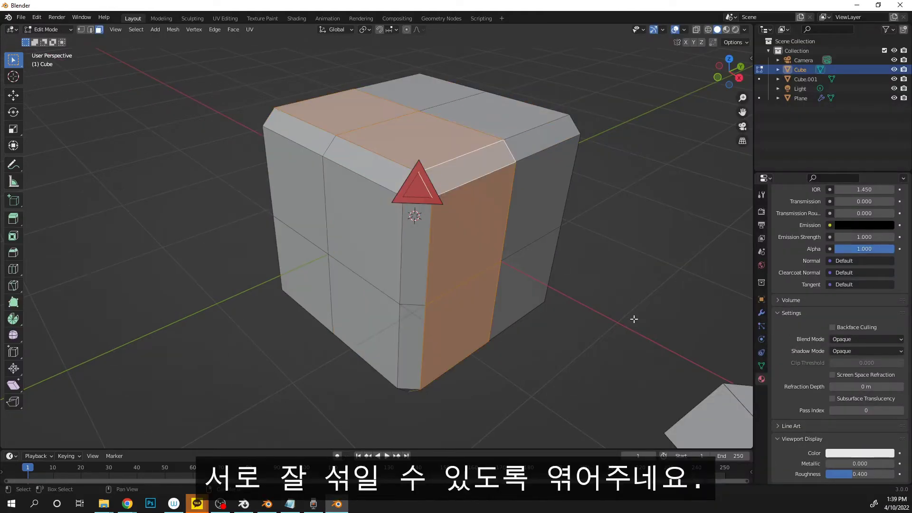
{"action": "left_click", "coordinate": [347, 172], "text": "alt"}
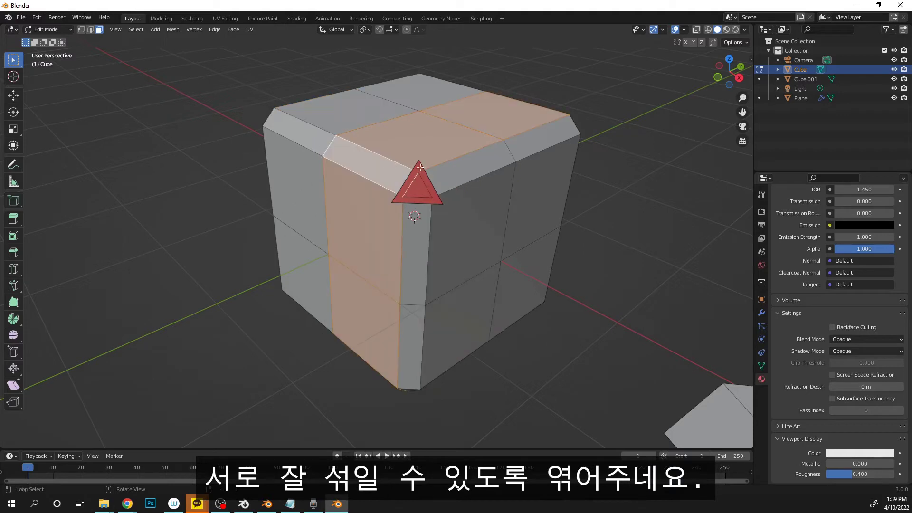
{"action": "left_click", "coordinate": [478, 178], "text": "alt"}
{"action": "key", "text": "Tab"}
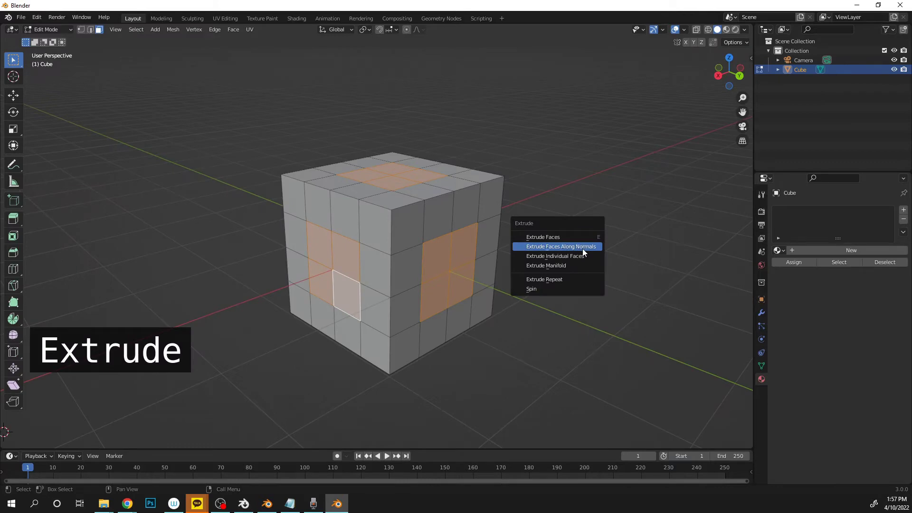
- Extrude the central face groups on the subdivided cube's sides along their normals and inspect the five-sided corner faces
{"action": "left_click", "coordinate": [582, 248]}
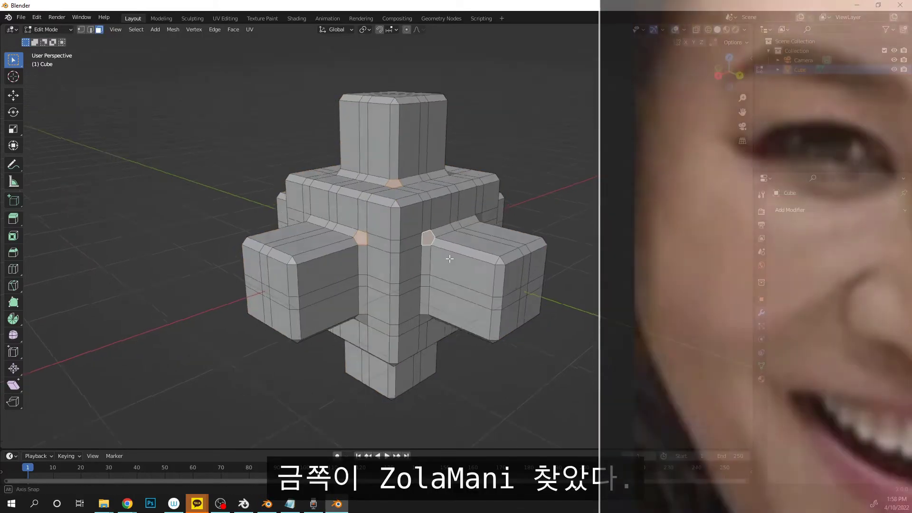
{"action": "middle_click_drag", "start_coordinate": [481, 264], "coordinate": [357, 219]}
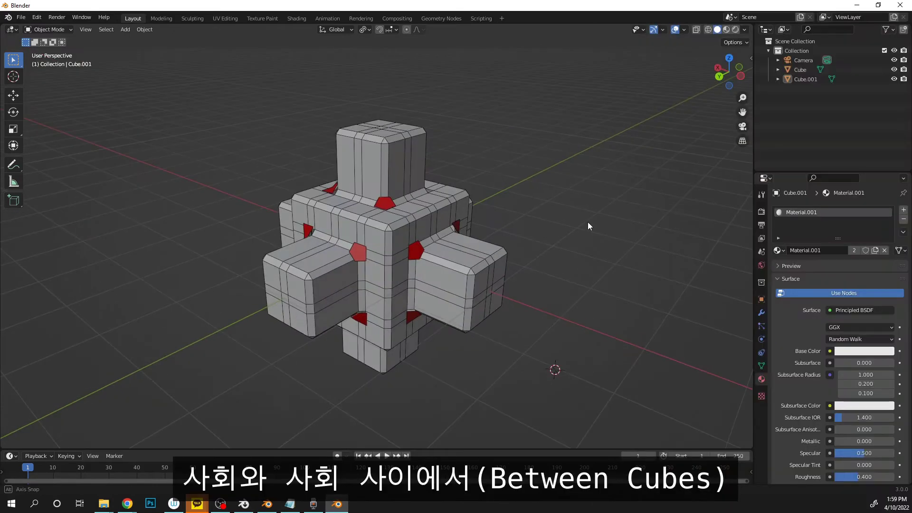
{"action": "middle_click_drag", "start_coordinate": [588, 221], "coordinate": [621, 229]}
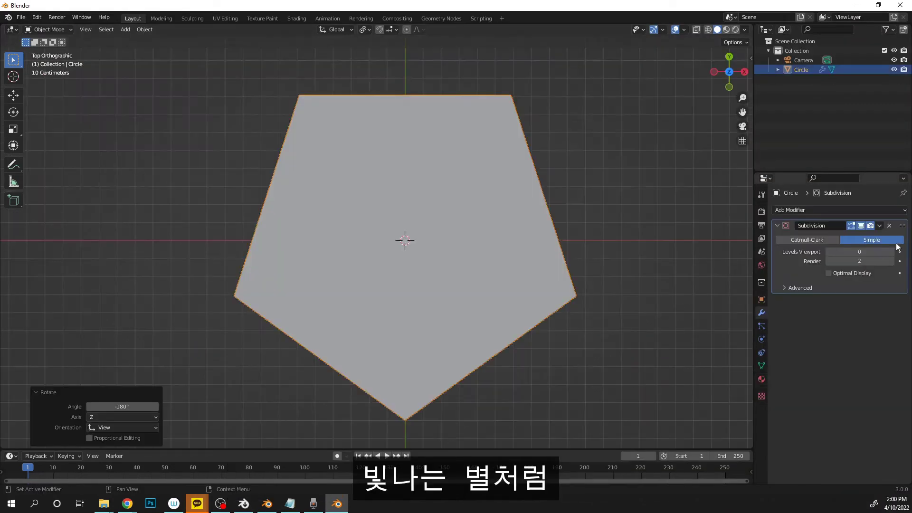
- Set the pentagon's Subdivision viewport level to 1 and its type to Catmull-Clark
{"action": "left_click", "coordinate": [892, 251]}
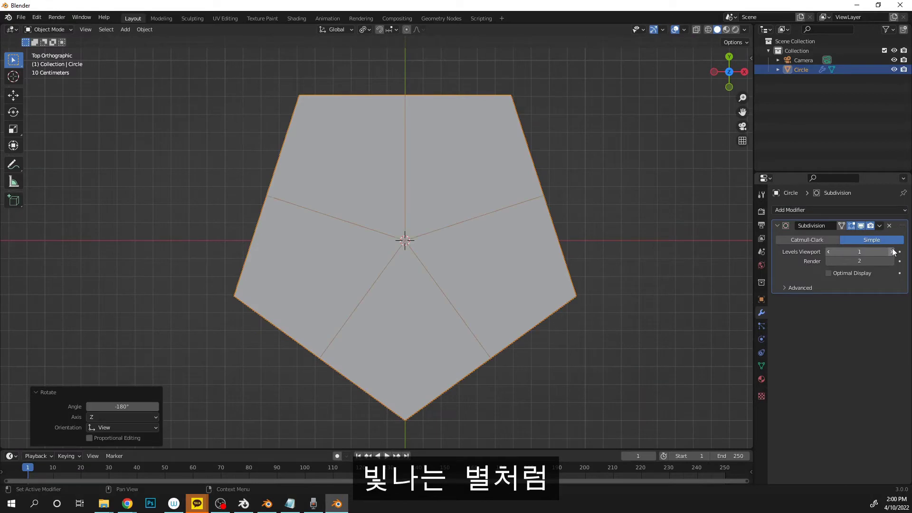
{"action": "left_click", "coordinate": [819, 240]}
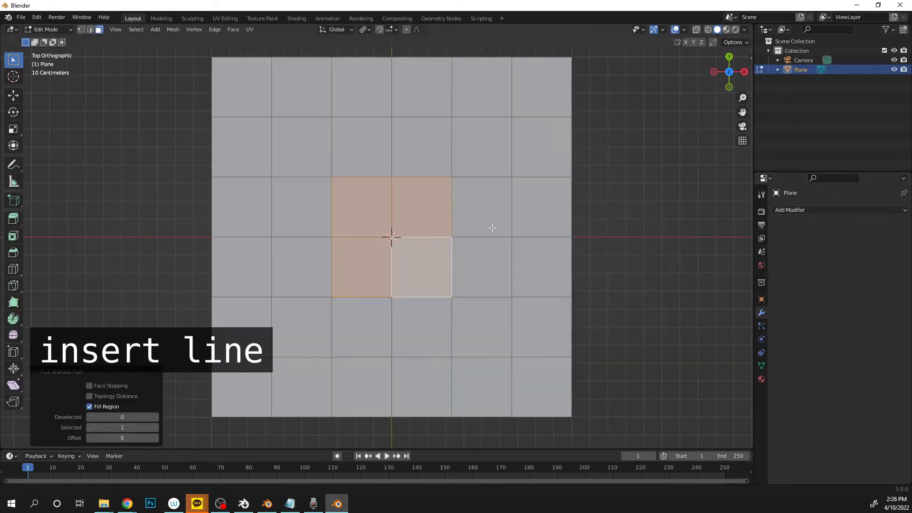
- Inset the plane's four central faces and select the grid vertex at one outer corner of the inset
{"action": "key", "text": "i"}
{"action": "left_click", "coordinate": [508, 187]}
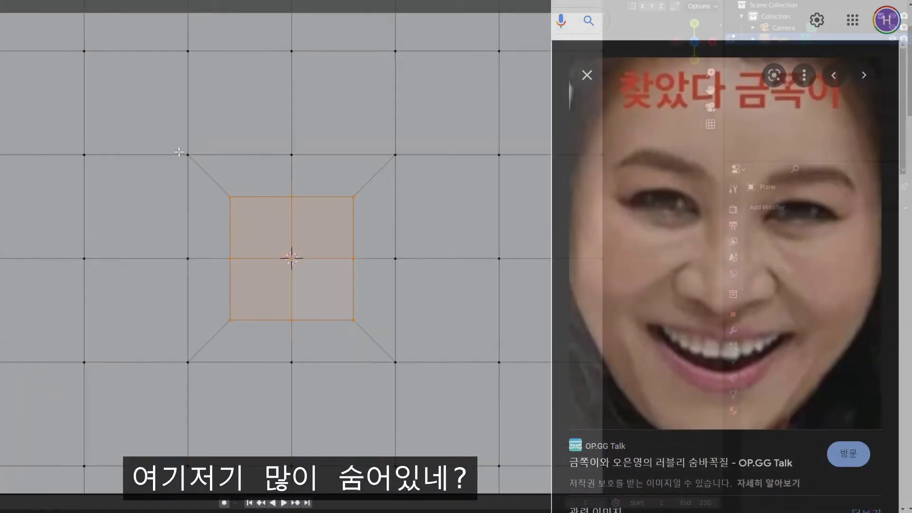
{"action": "left_click", "coordinate": [185, 153]}
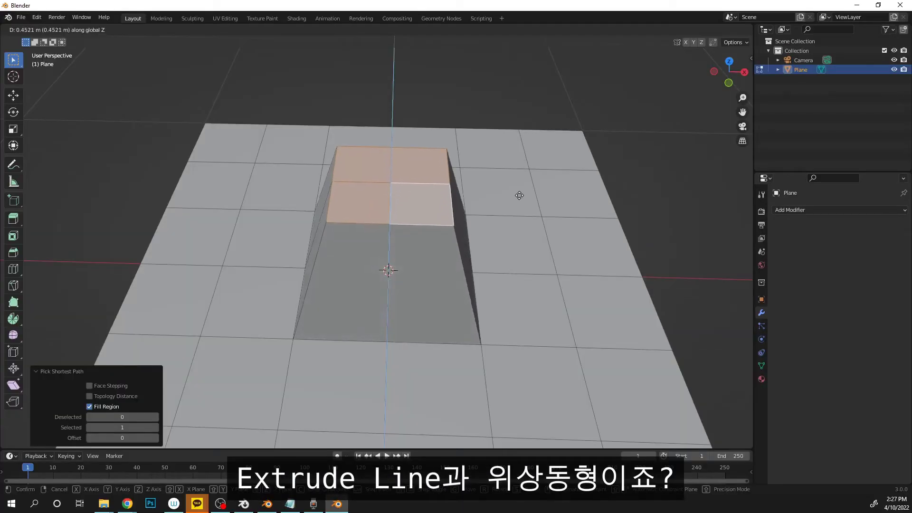
- Raise the plane's four central faces along global Z and bevel the entire mesh
{"action": "left_click", "coordinate": [386, 271]}
{"action": "key", "text": "a"}
{"action": "key", "text": "ctrl+b"}
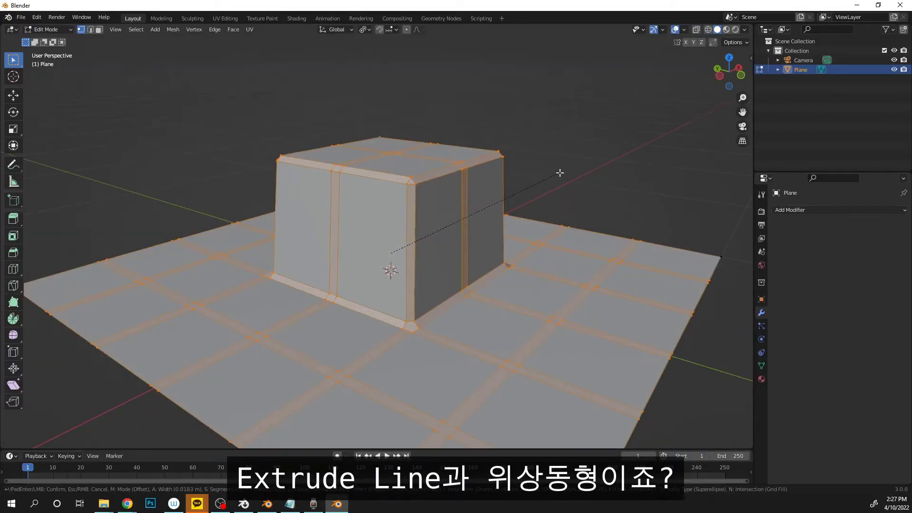
{"action": "left_click", "coordinate": [560, 172]}
- Switch to face selection and inspect the pentagon at the base corner of the raised block
{"action": "key", "text": "3"}
{"action": "left_click", "coordinate": [411, 324]}
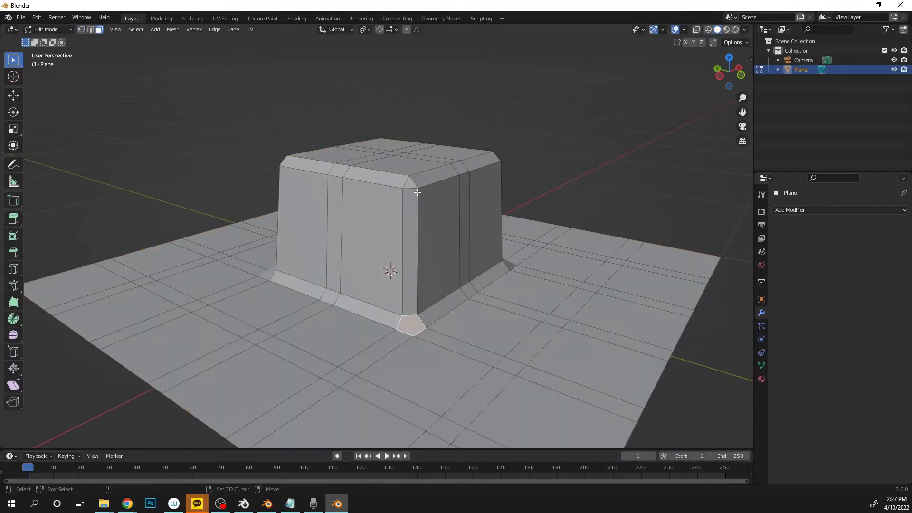
{"action": "middle_click_drag", "start_coordinate": [494, 186], "coordinate": [421, 182]}
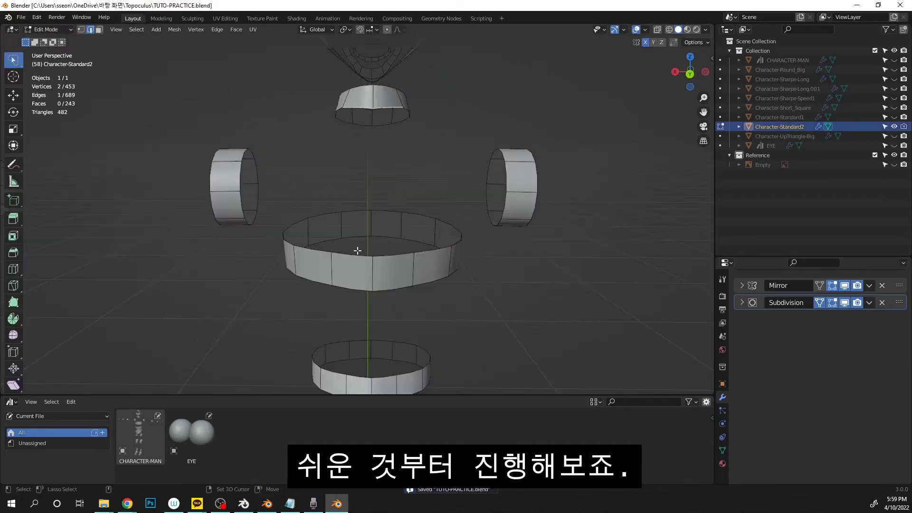
- Save the TUTO-PRACTICE file and fill a face between the front of Character-Standard2's neck and chest rings
{"action": "key", "text": "ctrl+s"}
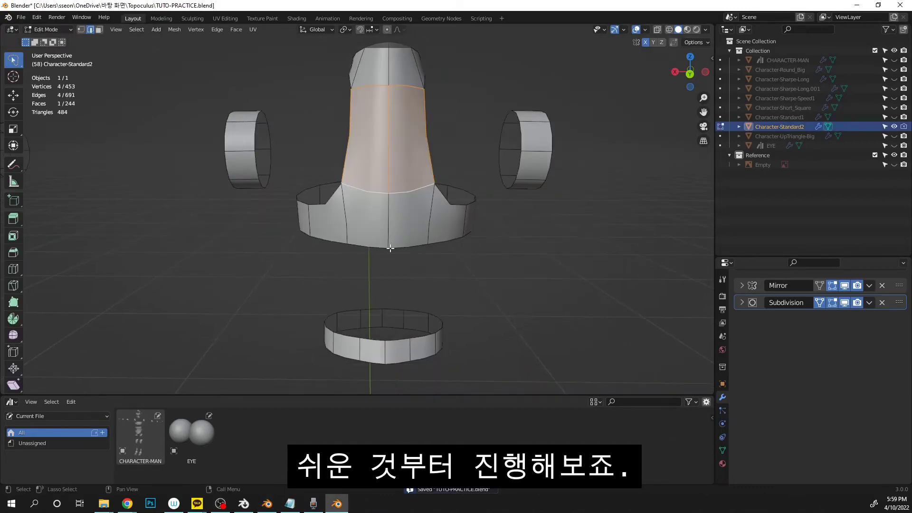
{"action": "scroll", "coordinate": [380, 214], "scroll_direction": "down", "scroll_amount": 4}
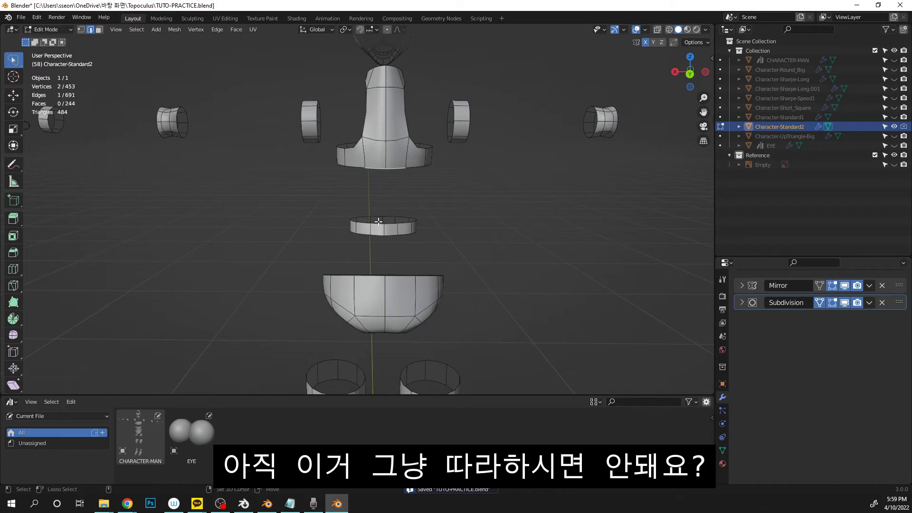
- Fill the faces joining the chest, waist and pelvis rings along the back of Character-Standard2 and save the file
{"action": "left_click", "coordinate": [378, 221], "text": "shift"}
{"action": "key", "text": "f"}
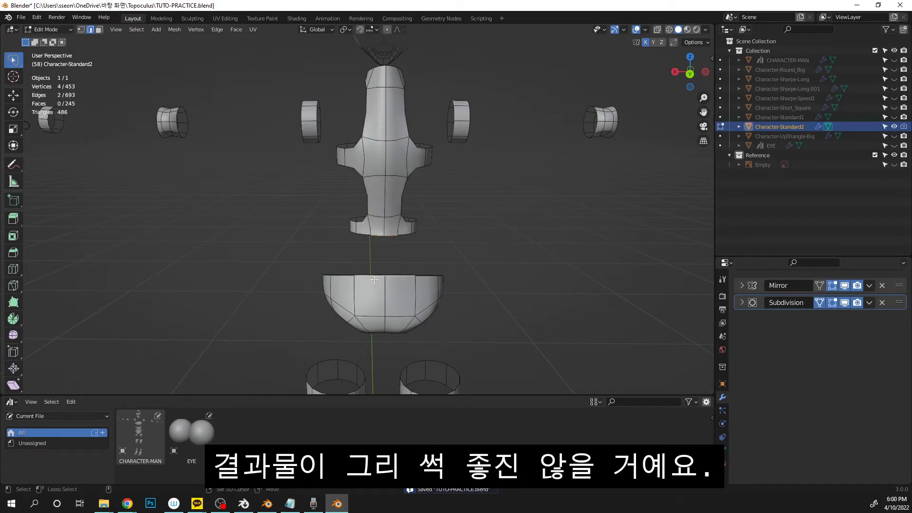
{"action": "key", "text": "f"}
{"action": "middle_click_drag", "start_coordinate": [381, 137], "coordinate": [375, 232], "text": "shift"}
{"action": "key", "text": "ctrl+s"}
- Add one centred loop cut across each of the new back faces between the neck, chest, waist and pelvis
{"action": "scroll", "coordinate": [374, 223], "scroll_direction": "up", "scroll_amount": 2}
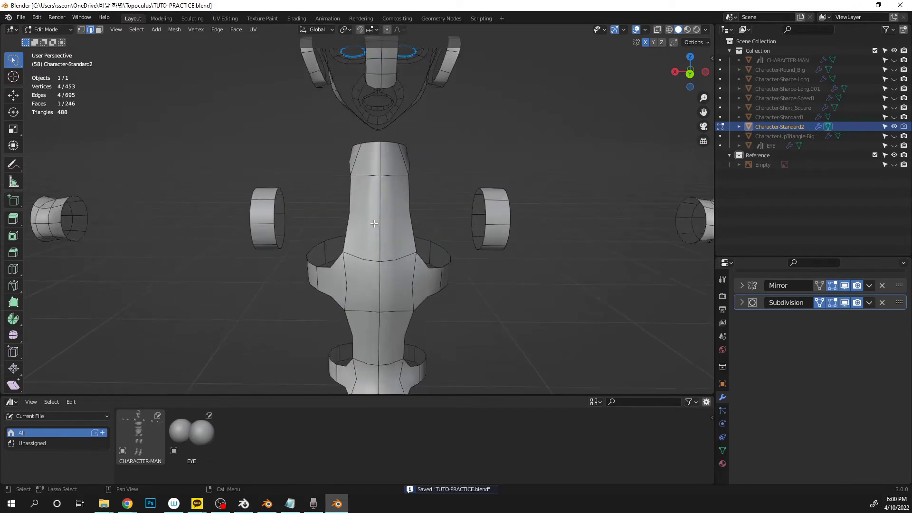
{"action": "scroll", "coordinate": [374, 224], "scroll_direction": "up", "scroll_amount": 1}
{"action": "key", "text": "ctrl+r"}
{"action": "left_click", "coordinate": [374, 224]}
{"action": "right_click", "coordinate": [374, 224]}
{"action": "scroll", "coordinate": [377, 284], "scroll_direction": "down", "scroll_amount": 3}
{"action": "middle_click_drag", "start_coordinate": [377, 299], "coordinate": [370, 191], "text": "shift"}
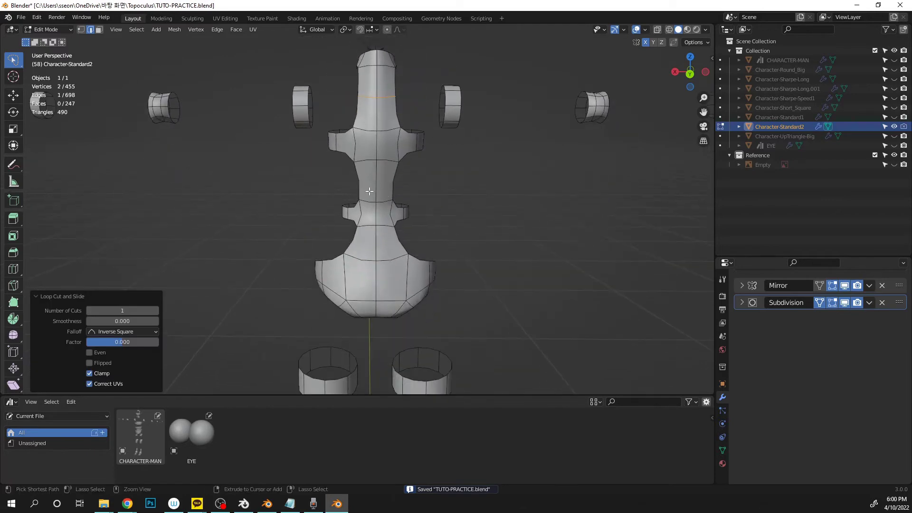
{"action": "key", "text": "ctrl+r"}
{"action": "left_click", "coordinate": [370, 191]}
{"action": "right_click", "coordinate": [369, 192]}
{"action": "key", "text": "ctrl+r"}
- Fill the front chest-to-waist gap, add centred loop cuts to it and the neck-to-chest face above, and save the file
{"action": "key", "text": "ctrl+r"}
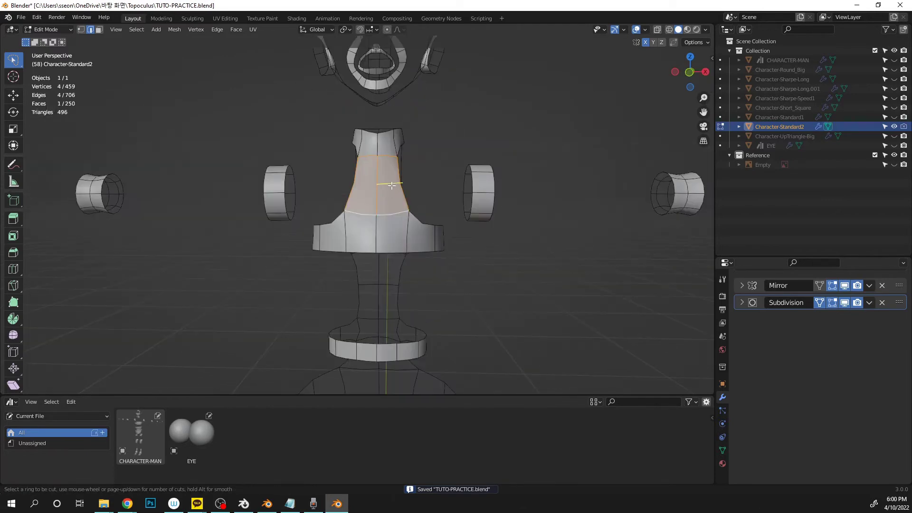
{"action": "left_click", "coordinate": [392, 183]}
{"action": "right_click", "coordinate": [392, 183]}
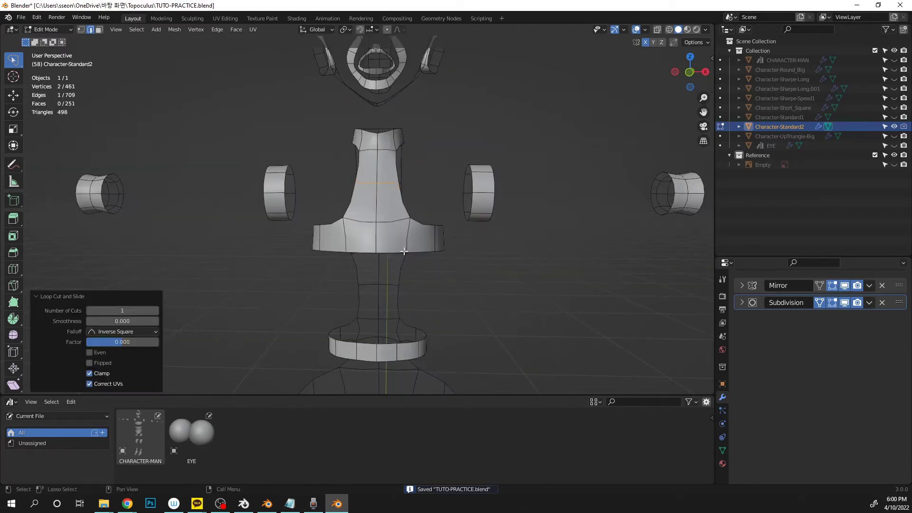
{"action": "middle_click_drag", "start_coordinate": [404, 251], "coordinate": [403, 180], "text": "shift"}
{"action": "left_click", "coordinate": [394, 184]}
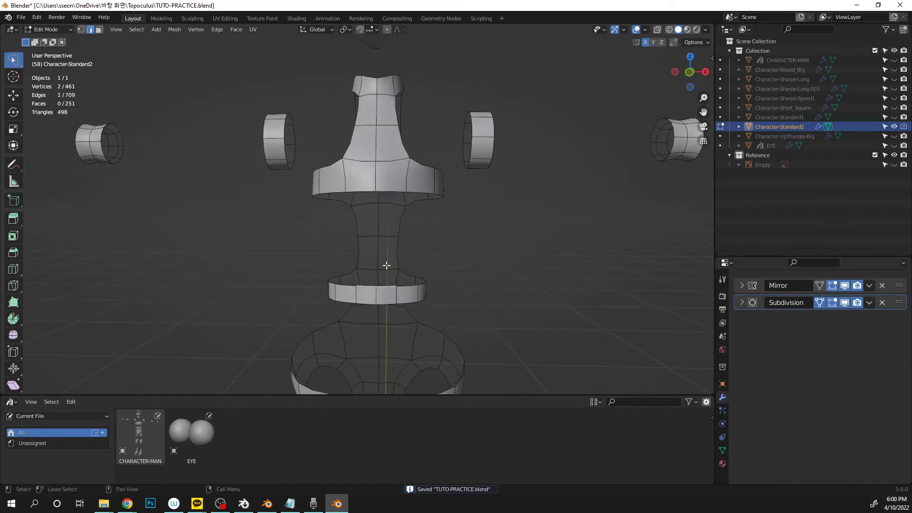
{"action": "key", "text": "ctrl+r"}
{"action": "left_click", "coordinate": [392, 233]}
{"action": "right_click", "coordinate": [392, 233]}
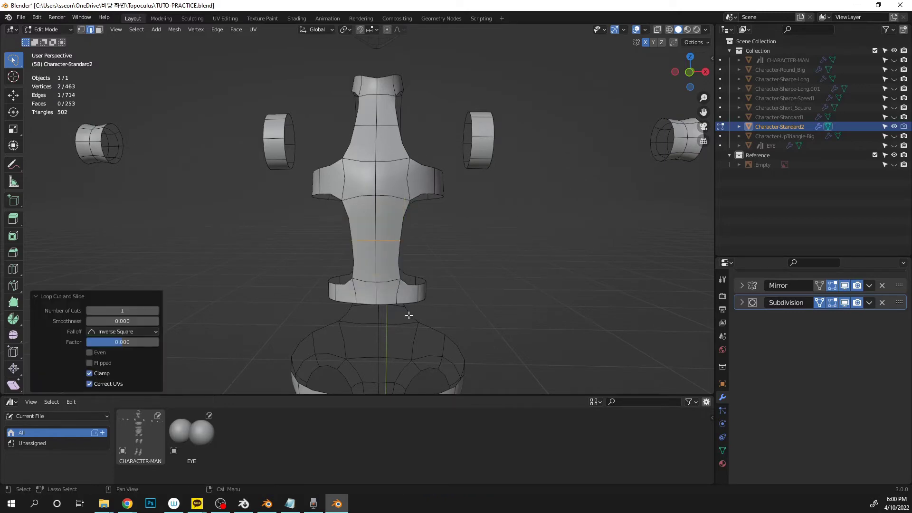
{"action": "middle_click_drag", "start_coordinate": [407, 315], "coordinate": [406, 141], "text": "shift"}
{"action": "key", "text": "ctrl+s"}
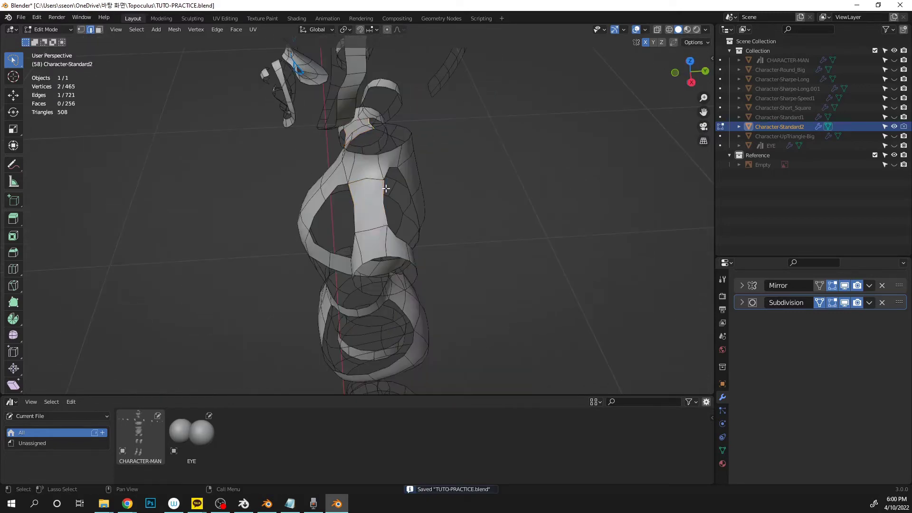
- Fill the gap along the side of the torso and add a centred loop cut across it
{"action": "key", "text": "f"}
{"action": "middle_click_drag", "start_coordinate": [385, 189], "coordinate": [404, 171]}
{"action": "key", "text": "ctrl+r"}
{"action": "left_click", "coordinate": [360, 247]}
{"action": "right_click", "coordinate": [360, 246]}
{"action": "middle_click_drag", "start_coordinate": [360, 248], "coordinate": [431, 264]}
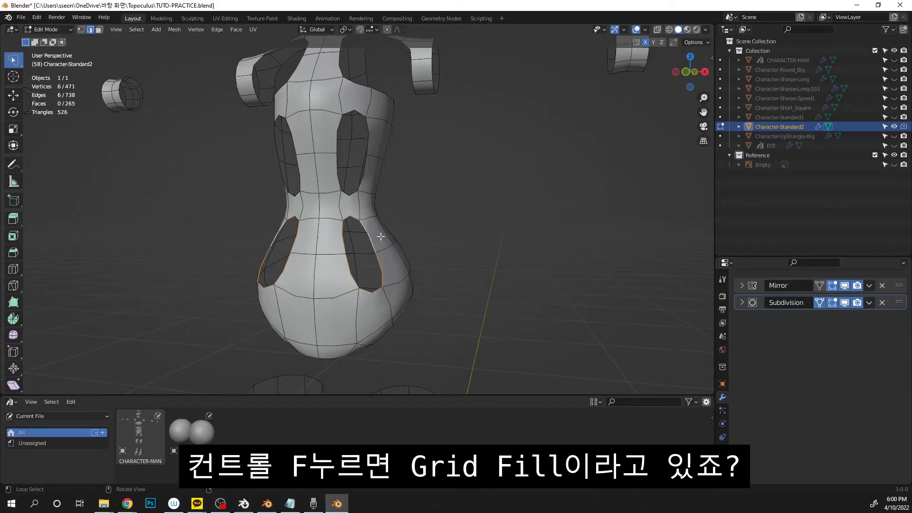
- Grid Fill the front and back holes between the waist and the pelvis
{"action": "middle_click_drag", "start_coordinate": [380, 236], "coordinate": [308, 234]}
{"action": "key", "text": "ctrl+f"}
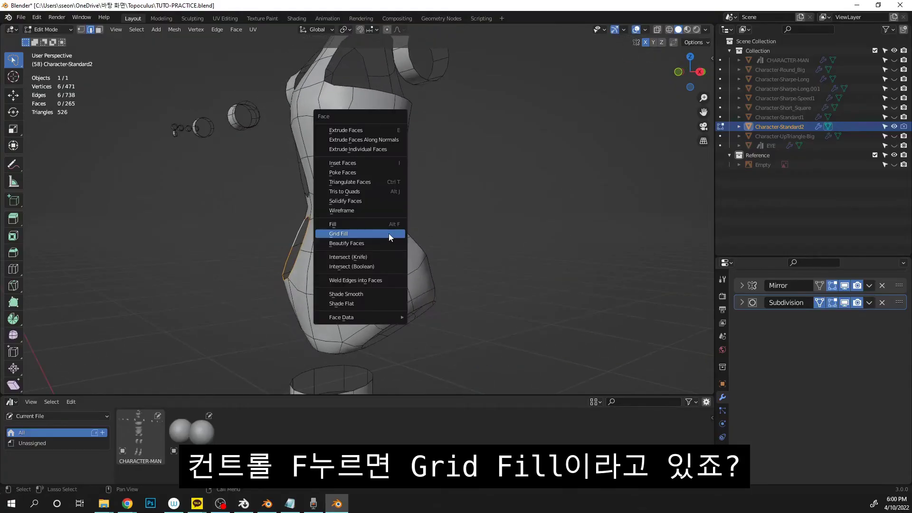
{"action": "left_click", "coordinate": [388, 234]}
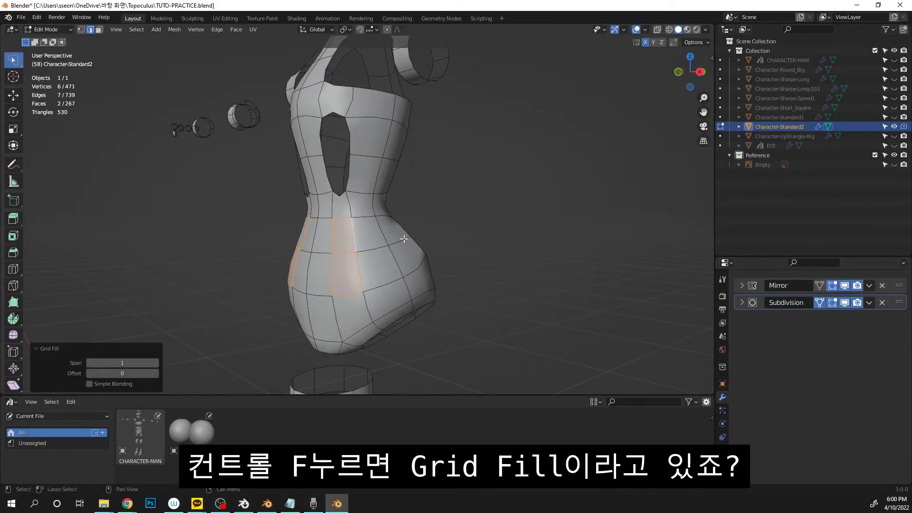
{"action": "middle_click_drag", "start_coordinate": [404, 239], "coordinate": [404, 138]}
{"action": "key", "text": "ctrl+f"}
{"action": "left_click", "coordinate": [526, 224]}
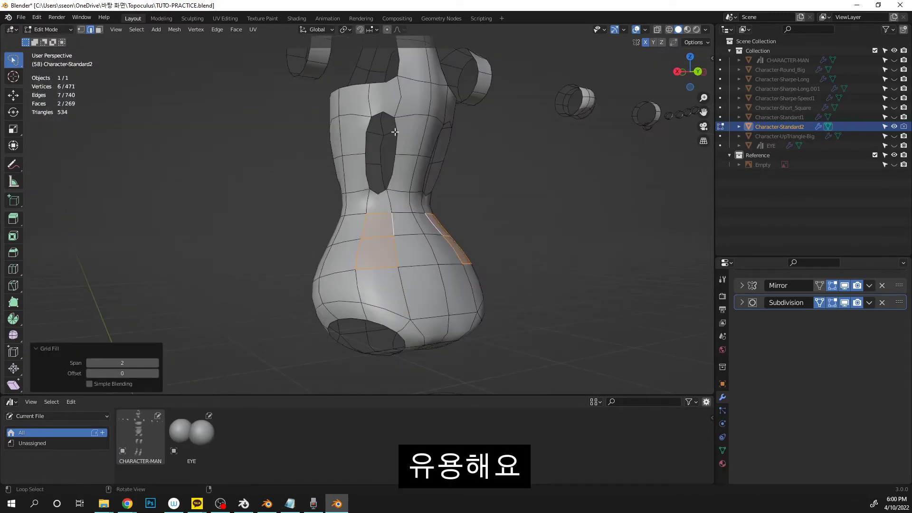
- Fill the remaining chest-to-waist hole and the faces joining the upper-arm rings to the torso, and save the file
{"action": "left_click", "coordinate": [397, 132], "text": "alt"}
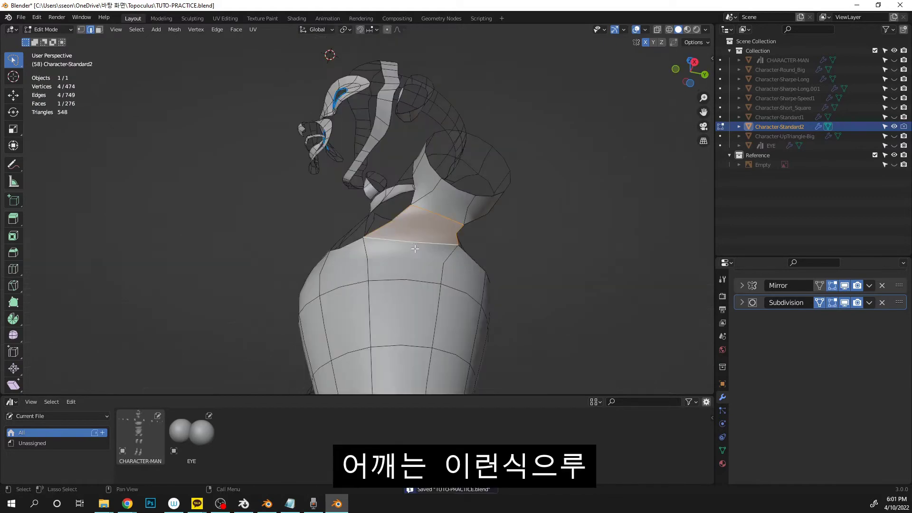
{"action": "middle_click_drag", "start_coordinate": [380, 180], "coordinate": [375, 234]}
{"action": "key", "text": "f"}
{"action": "key", "text": "ctrl+s"}
- Grid Fill the openings on the upper back between the spine strip and the arm rings
{"action": "left_click", "coordinate": [389, 181], "text": "alt"}
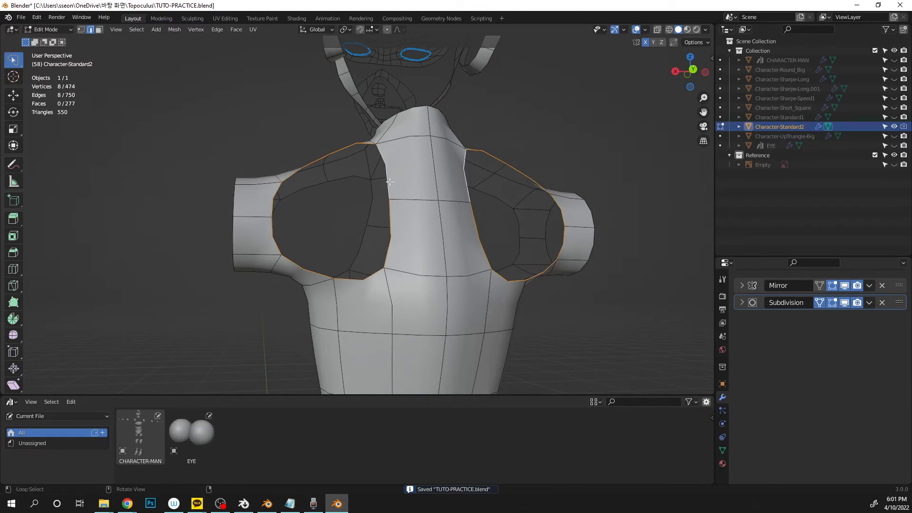
{"action": "scroll", "coordinate": [389, 181], "scroll_direction": "down", "scroll_amount": 1}
{"action": "key", "text": "ctrl+f"}
{"action": "left_click", "coordinate": [380, 209]}
{"action": "scroll", "coordinate": [358, 229], "scroll_direction": "down", "scroll_amount": 3}
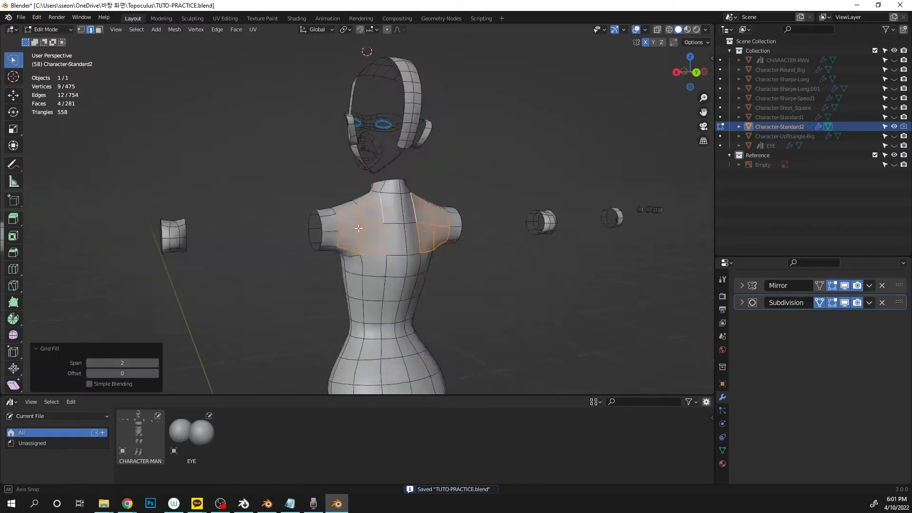
- Grid Fill the openings on the front of the chest between the sternum strip and the arm rings
{"action": "middle_click_drag", "start_coordinate": [358, 229], "coordinate": [517, 246]}
{"action": "scroll", "coordinate": [380, 209], "scroll_direction": "up", "scroll_amount": 3}
{"action": "key", "text": "ctrl+z"}
{"action": "key", "text": "ctrl+f"}
{"action": "left_click", "coordinate": [411, 198]}
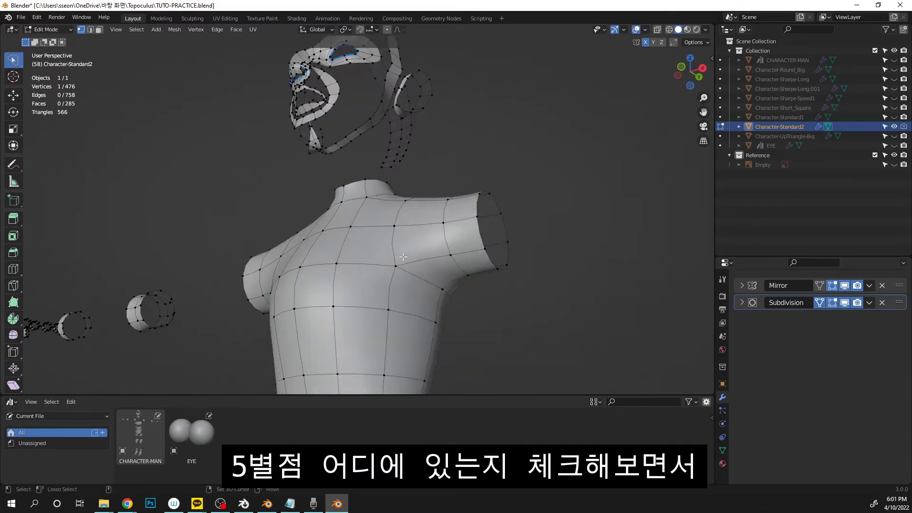
- Save the file and subdivide the ring of edges running around the upper chest, shoulders and upper back
{"action": "middle_click_drag", "start_coordinate": [450, 197], "coordinate": [375, 222]}
{"action": "left_click", "coordinate": [433, 213], "text": "shift"}
{"action": "key", "text": "2"}
{"action": "key", "text": "ctrl+s"}
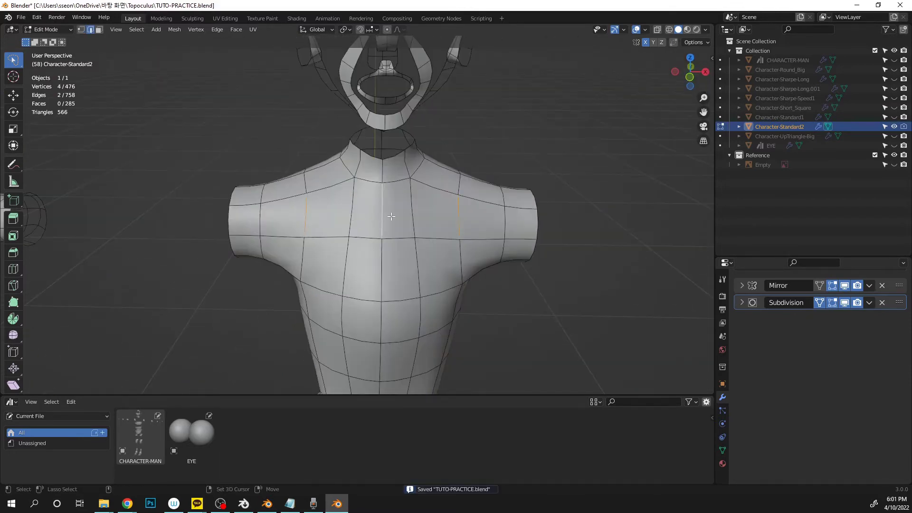
{"action": "middle_click_drag", "start_coordinate": [464, 224], "coordinate": [403, 203]}
{"action": "left_click", "coordinate": [426, 204], "text": "shift"}
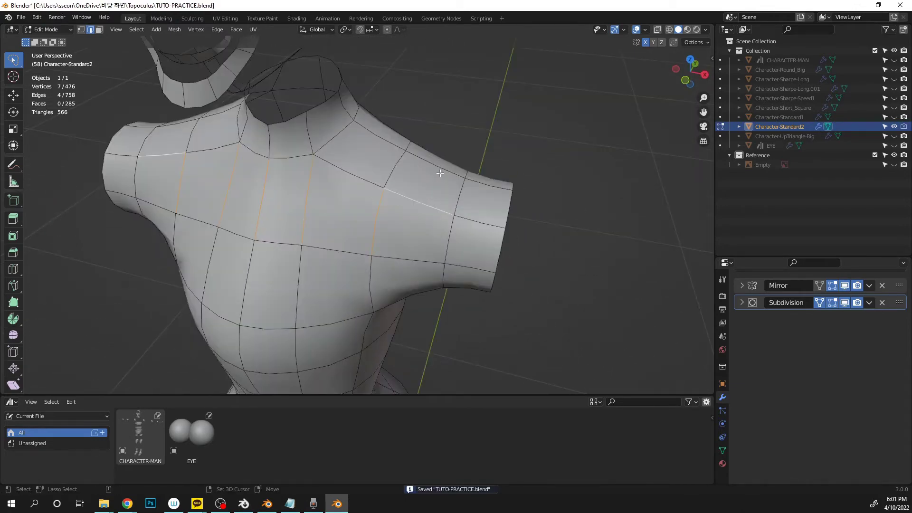
{"action": "left_click", "coordinate": [440, 174], "text": "shift"}
{"action": "middle_click_drag", "start_coordinate": [440, 174], "coordinate": [366, 221]}
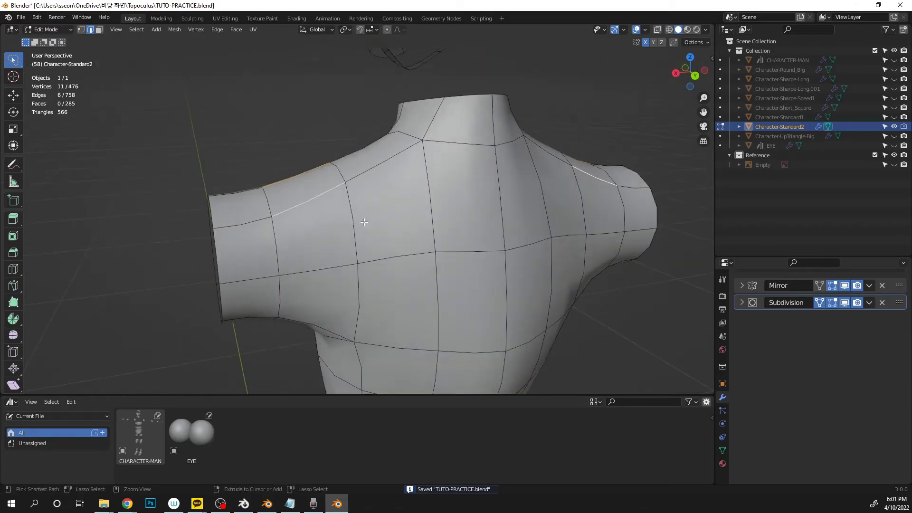
{"action": "scroll", "coordinate": [351, 251], "scroll_direction": "down", "scroll_amount": 2}
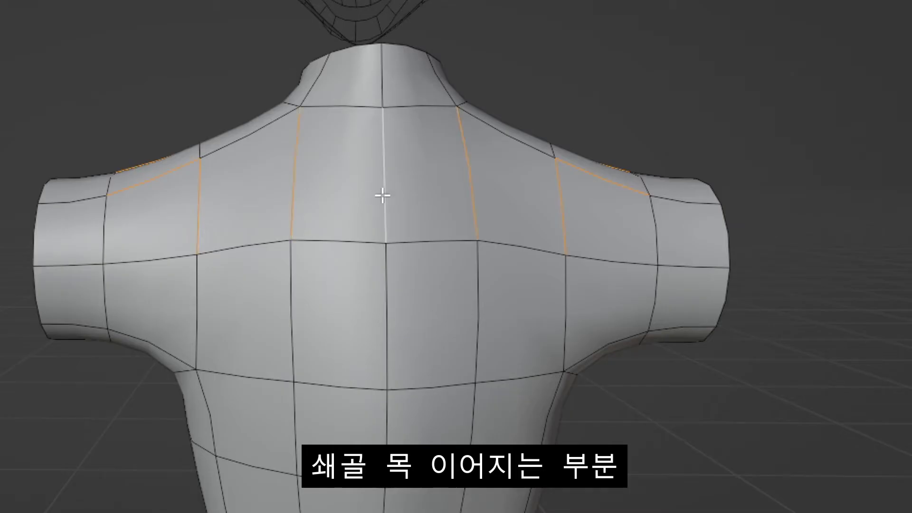
{"action": "middle_click_drag", "start_coordinate": [315, 192], "coordinate": [404, 238]}
{"action": "right_click", "coordinate": [378, 240]}
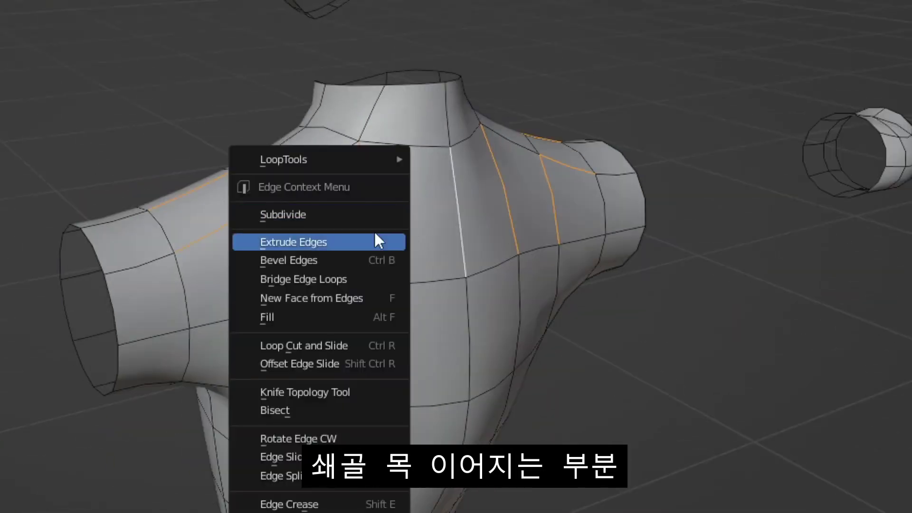
{"action": "left_click", "coordinate": [337, 214]}
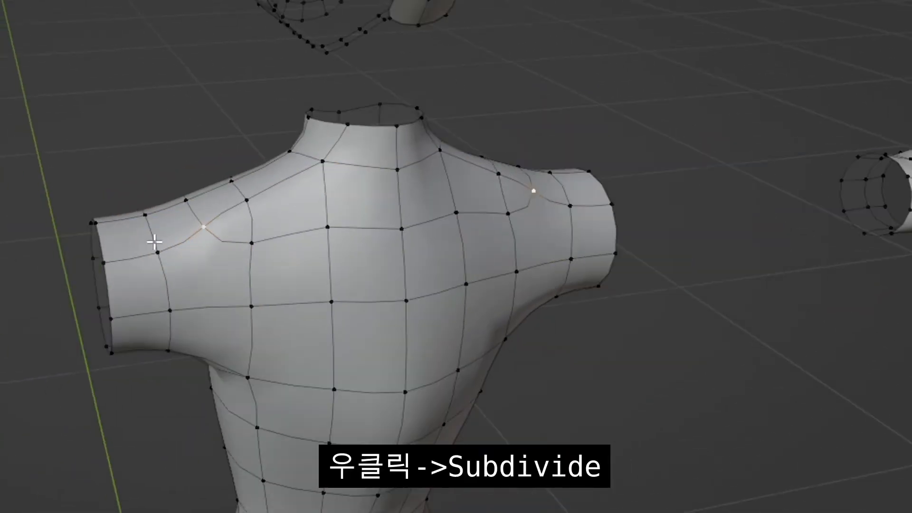
- Move the new vertices on top of the shoulder outward along global X by about 0.026 m
{"action": "middle_click_drag", "start_coordinate": [534, 187], "coordinate": [284, 279]}
{"action": "scroll", "coordinate": [356, 280], "scroll_direction": "up", "scroll_amount": 4}
{"action": "middle_click_drag", "start_coordinate": [431, 280], "coordinate": [600, 216]}
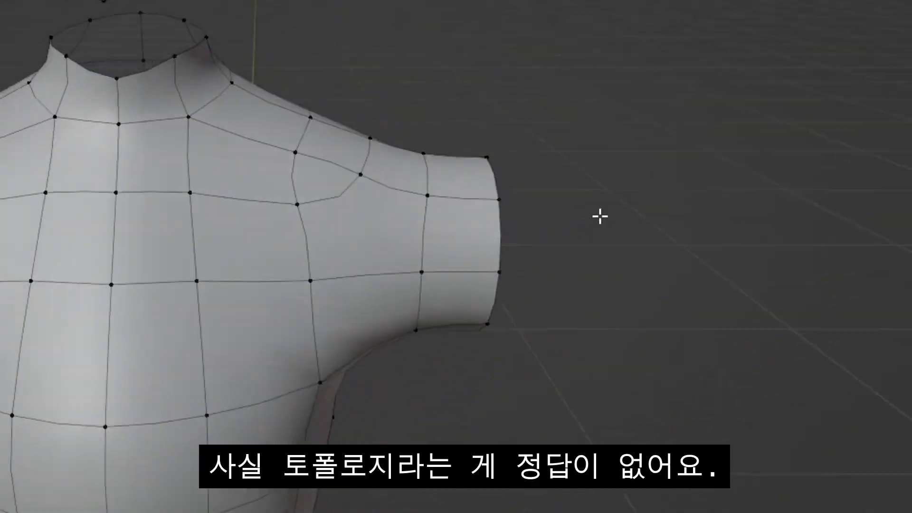
{"action": "middle_click_drag", "start_coordinate": [360, 167], "coordinate": [336, 242]}
{"action": "left_click", "coordinate": [360, 194]}
{"action": "left_click", "coordinate": [386, 135], "text": "shift"}
{"action": "middle_click_drag", "start_coordinate": [387, 133], "coordinate": [382, 168]}
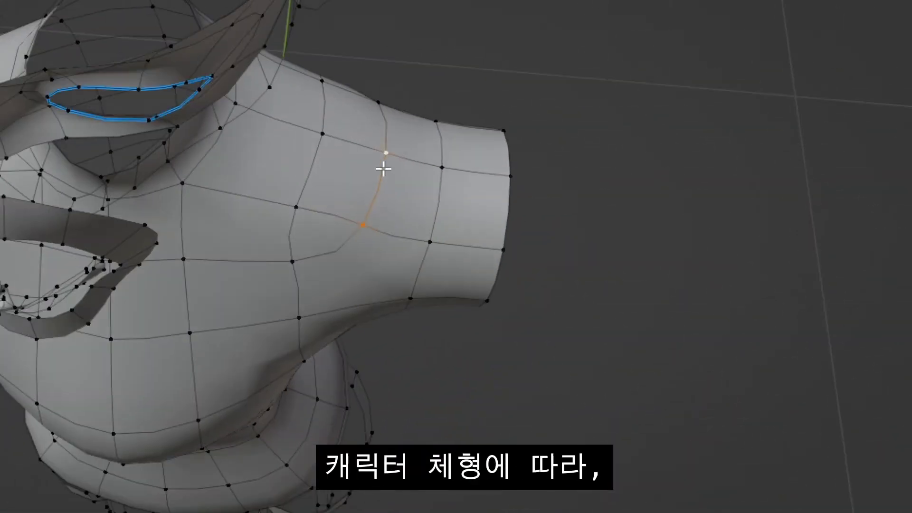
{"action": "middle_click_drag", "start_coordinate": [423, 249], "coordinate": [438, 100]}
{"action": "key", "text": "g"}
{"action": "key", "text": "x"}
{"action": "left_click", "coordinate": [504, 94]}
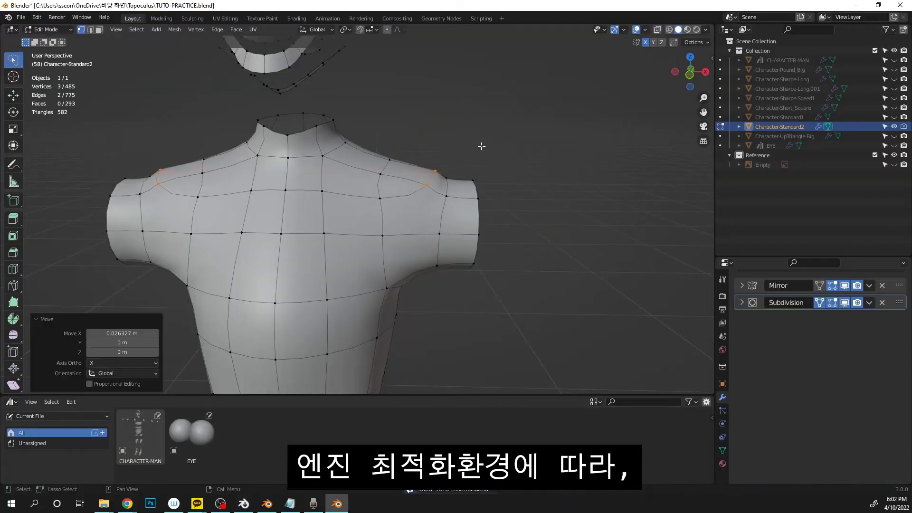
{"action": "middle_click_drag", "start_coordinate": [505, 93], "coordinate": [467, 167]}
{"action": "left_click", "coordinate": [449, 201]}
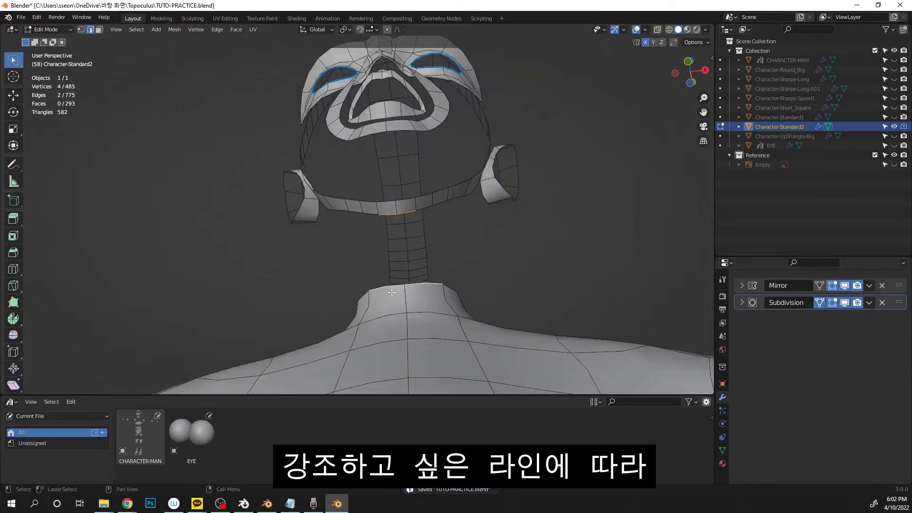
- Fill the faces joining the front of the neck to the jaw strip and the jaw strip to the chin, and save the file
{"action": "left_click", "coordinate": [399, 216]}
{"action": "scroll", "coordinate": [393, 78], "scroll_direction": "up", "scroll_amount": 2}
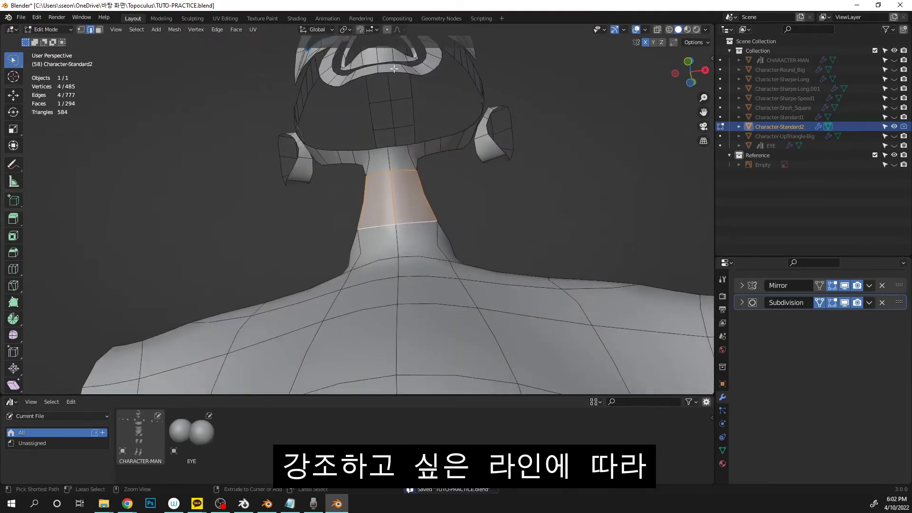
{"action": "key", "text": "ctrl+s"}
{"action": "key", "text": "f"}
{"action": "middle_click_drag", "start_coordinate": [399, 149], "coordinate": [405, 204]}
{"action": "key", "text": "ctrl+s"}
- Fill the face between the chin and the lower lip, save the file, and add a centred loop cut under the chin
{"action": "left_click", "coordinate": [400, 188]}
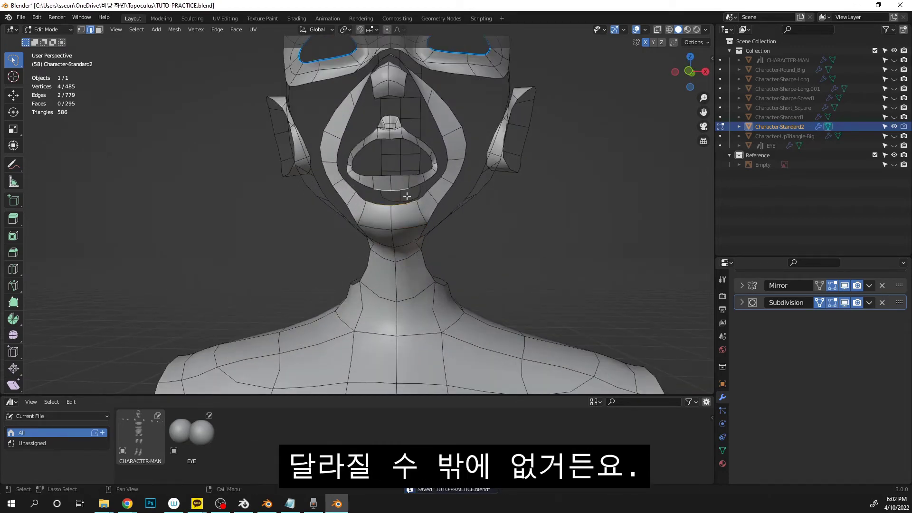
{"action": "key", "text": "f"}
{"action": "middle_click_drag", "start_coordinate": [406, 196], "coordinate": [407, 228], "text": "ctrl"}
{"action": "mouse_move", "coordinate": [407, 227]}
{"action": "middle_mouse_down", "text": "shift"}
{"action": "mouse_move", "coordinate": [396, 187]}
{"action": "mouse_move", "coordinate": [409, 135]}
{"action": "mouse_move", "coordinate": [407, 210]}
{"action": "middle_mouse_up", "text": "shift"}
{"action": "key", "text": "ctrl+s"}
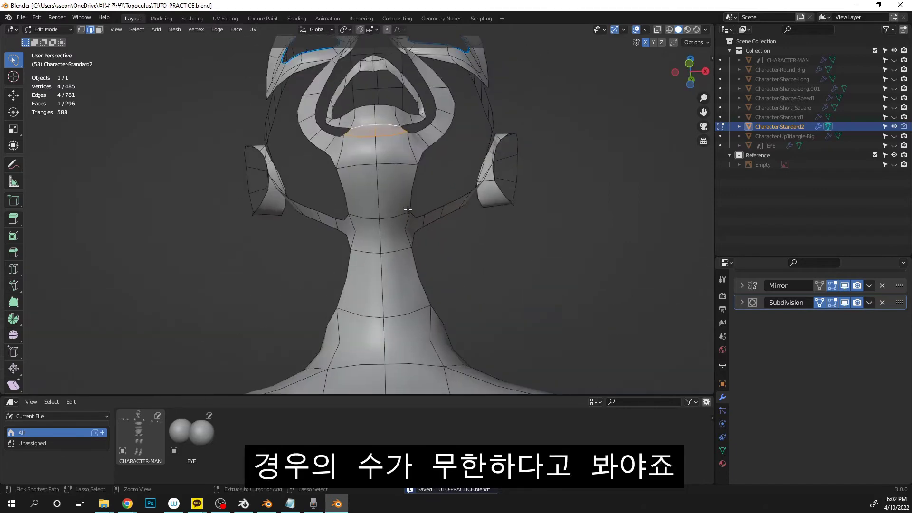
{"action": "key", "text": "ctrl+r"}
{"action": "double_click", "coordinate": [410, 191]}
- Fill the face joining the corner of the mouth to the surrounding cheek ring
{"action": "middle_click_drag", "start_coordinate": [424, 169], "coordinate": [412, 180], "text": "ctrl"}
{"action": "middle_click_drag", "start_coordinate": [412, 181], "coordinate": [392, 147]}
{"action": "middle_click_drag", "start_coordinate": [392, 147], "coordinate": [388, 230], "text": "shift"}
{"action": "middle_click_drag", "start_coordinate": [389, 230], "coordinate": [403, 218], "text": "ctrl"}
{"action": "left_click", "coordinate": [404, 217]}
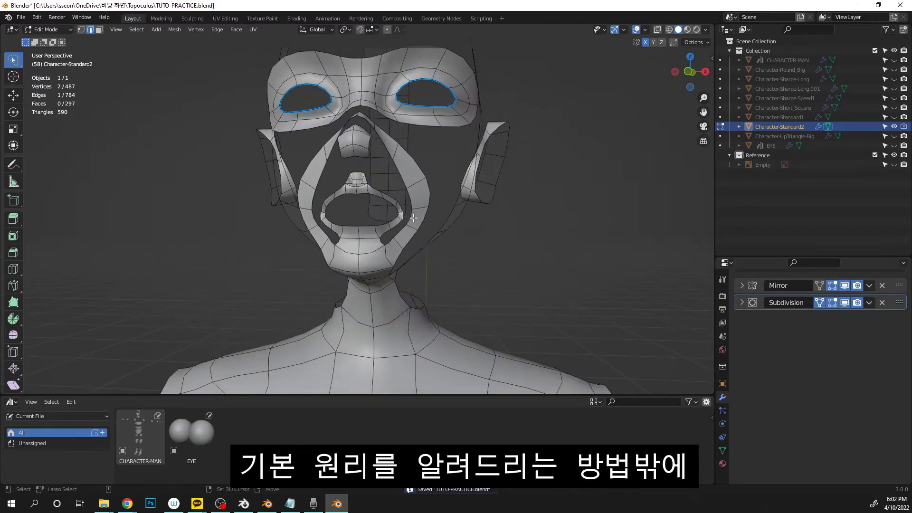
{"action": "key", "text": "f"}
- Fill the face between the nose and the top of the cheek ring and add a centred loop cut across it
{"action": "middle_click_drag", "start_coordinate": [430, 199], "coordinate": [387, 219], "text": "shift"}
{"action": "middle_click_drag", "start_coordinate": [386, 218], "coordinate": [382, 285], "text": "shift"}
{"action": "left_click", "coordinate": [382, 255]}
{"action": "left_click", "coordinate": [380, 237], "text": "shift"}
{"action": "key", "text": "f"}
{"action": "key", "text": "ctrl+r"}
{"action": "double_click", "coordinate": [377, 244]}
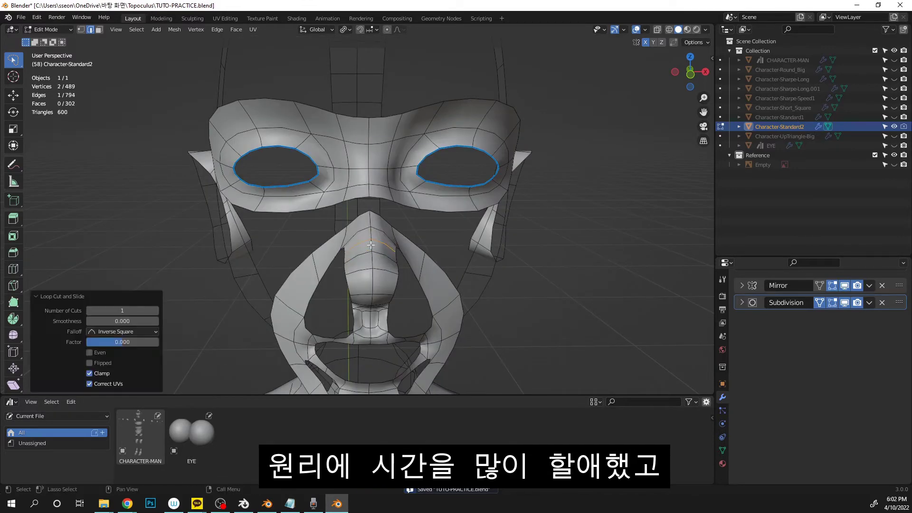
- Fill the face between the top of the nose and the eye mask and add a centred loop cut across it
{"action": "middle_click_drag", "start_coordinate": [387, 232], "coordinate": [380, 211], "text": "ctrl"}
{"action": "middle_click_drag", "start_coordinate": [380, 211], "coordinate": [369, 257], "text": "shift"}
{"action": "left_click", "coordinate": [367, 266]}
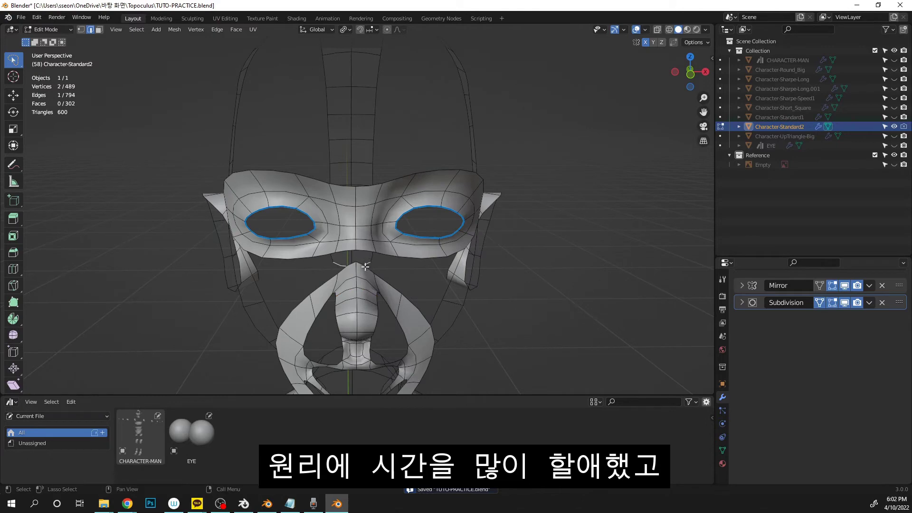
{"action": "key", "text": "f"}
{"action": "key", "text": "ctrl+r"}
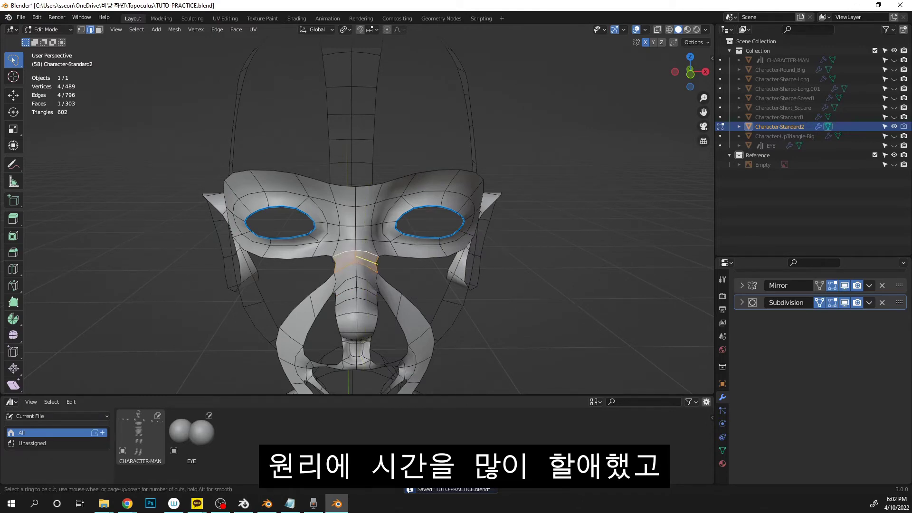
{"action": "double_click", "coordinate": [378, 260]}
- Extrude the inner brow edge of the eye mask upward into the forehead
{"action": "middle_click_drag", "start_coordinate": [379, 214], "coordinate": [325, 183], "text": "ctrl"}
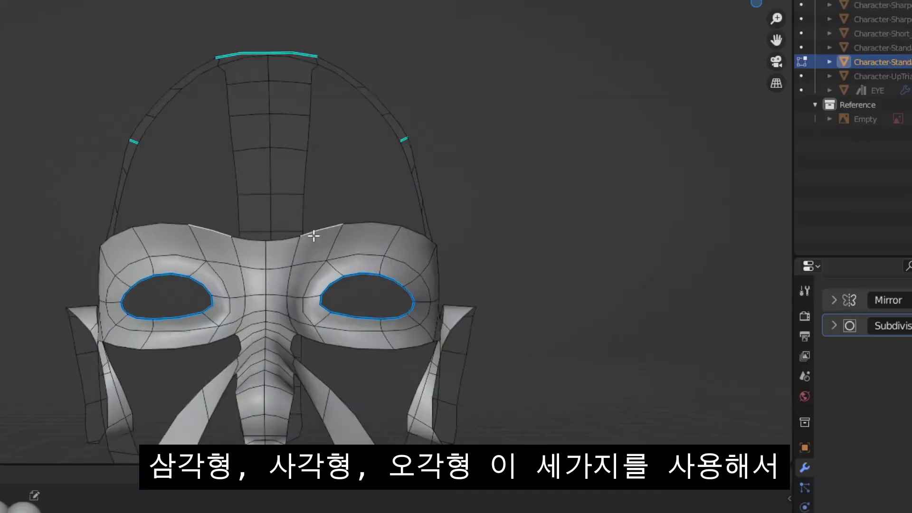
{"action": "middle_click_drag", "start_coordinate": [313, 236], "coordinate": [317, 270], "text": "shift"}
{"action": "key", "text": "e"}
{"action": "left_click", "coordinate": [355, 216]}
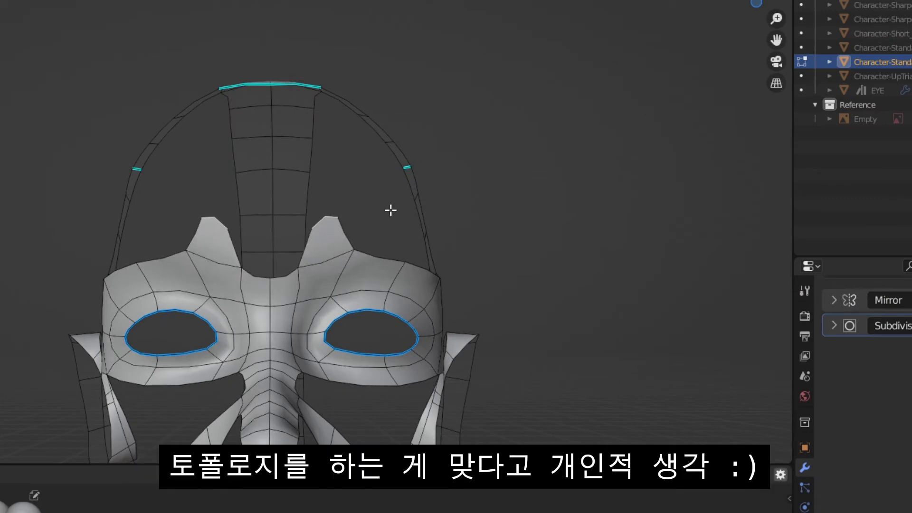
- Extrude the forehead strip again, then rotate and move its end to the centre line to form an arch above the brow
{"action": "key", "text": "e"}
{"action": "left_click", "coordinate": [387, 174]}
{"action": "key", "text": "r"}
{"action": "left_click", "coordinate": [360, 96]}
{"action": "key", "text": "g"}
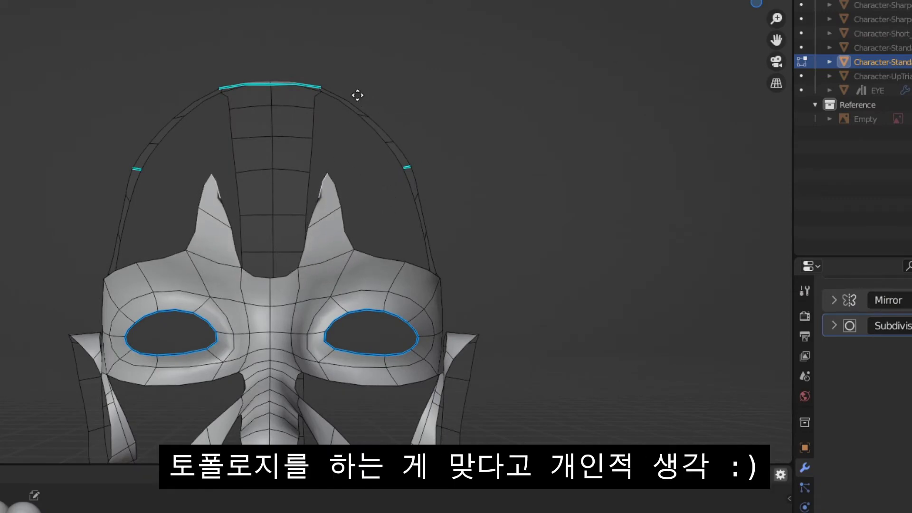
{"action": "left_click", "coordinate": [272, 120]}
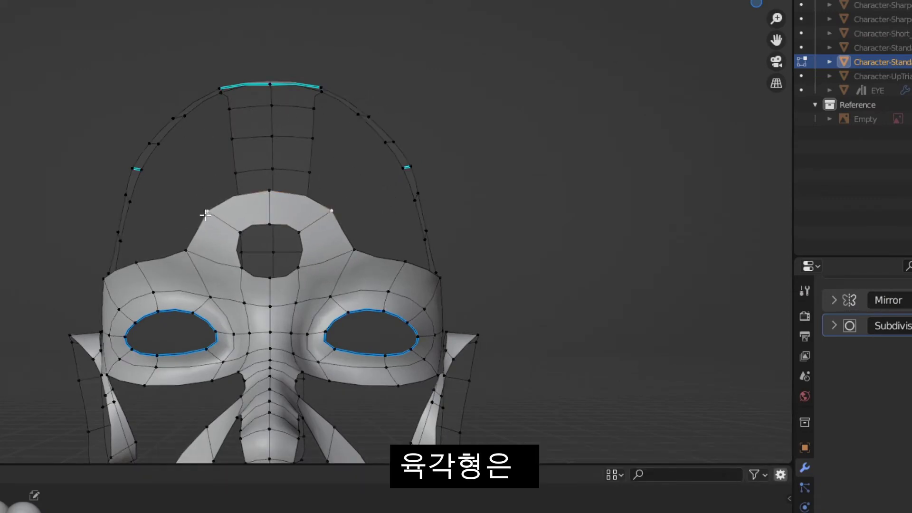
- Move the forehead arch's outer and inner corner vertices to widen the strip, and fill the hole it encloses above the nose bridge
{"action": "key", "text": "g"}
{"action": "left_click", "coordinate": [220, 201]}
{"action": "left_click", "coordinate": [237, 227]}
{"action": "key", "text": "g"}
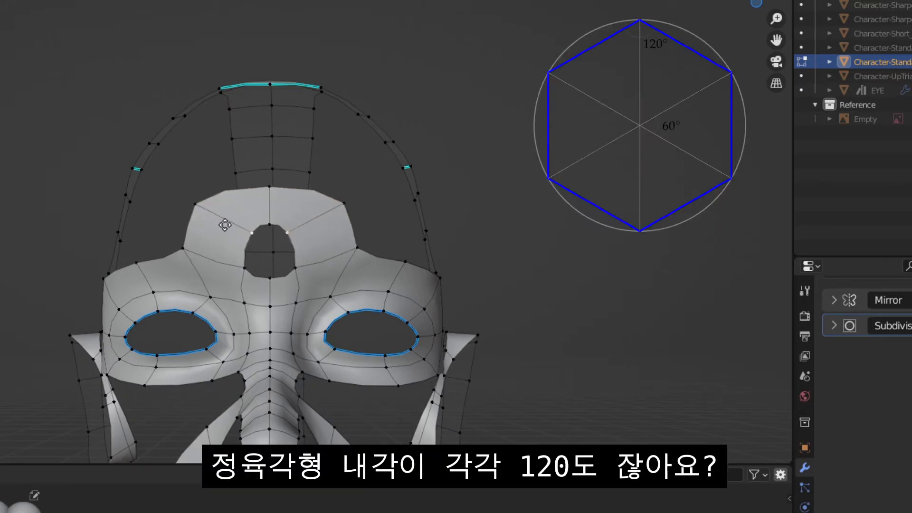
{"action": "left_click", "coordinate": [313, 233]}
{"action": "key", "text": "2"}
{"action": "key", "text": "f"}
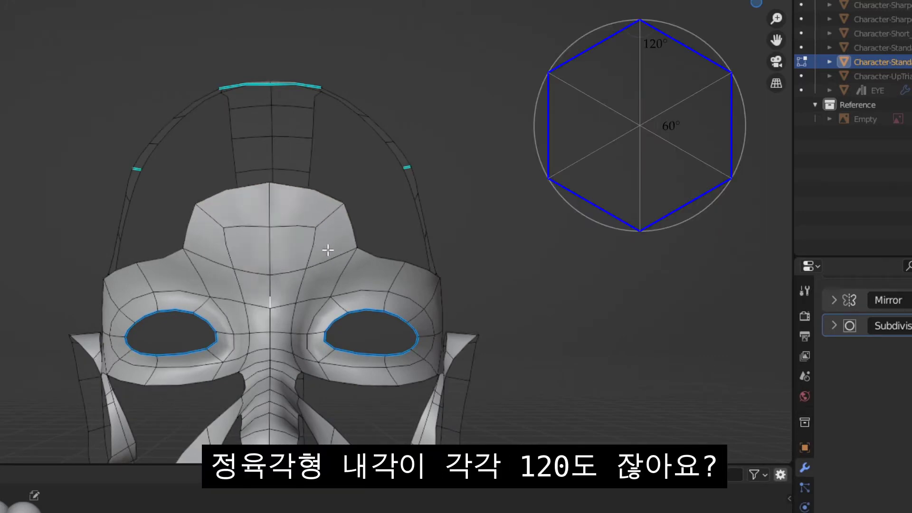
- Reposition the forehead patch's inner and upper corner vertices to even out the quads and follow the skull's curve
{"action": "scroll", "coordinate": [330, 252], "scroll_direction": "down", "scroll_amount": 3}
{"action": "scroll", "coordinate": [329, 253], "scroll_direction": "up", "scroll_amount": 2}
{"action": "key", "text": "1"}
{"action": "left_click", "coordinate": [305, 221]}
{"action": "key", "text": "g"}
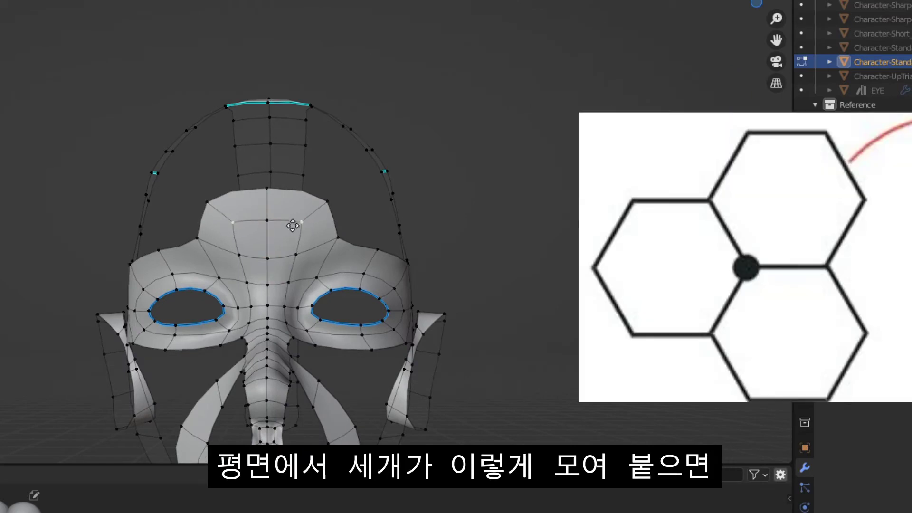
{"action": "left_click", "coordinate": [311, 203]}
{"action": "middle_click_drag", "start_coordinate": [312, 204], "coordinate": [243, 224]}
{"action": "key", "text": "g"}
{"action": "middle_click_drag", "start_coordinate": [394, 241], "coordinate": [334, 255]}
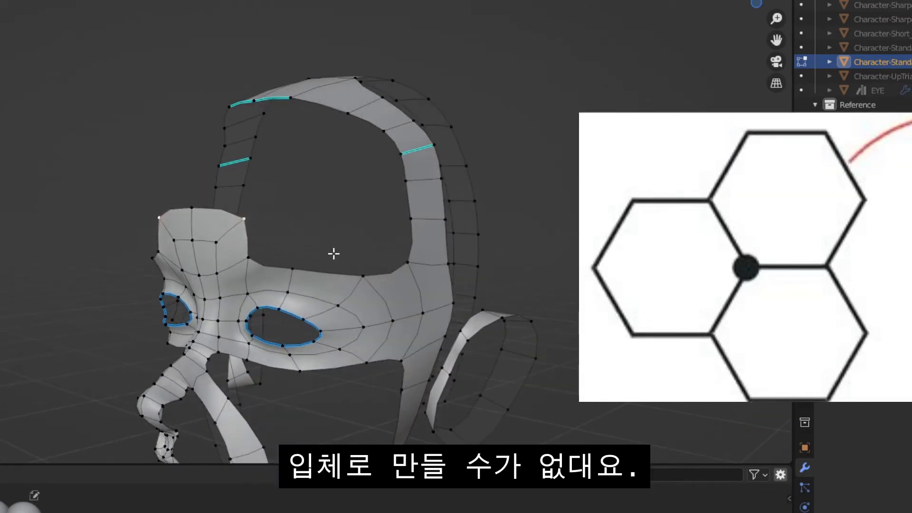
- Extrude the eye mask's upper edge above the outer eye upward into the forehead and scale its new edge
{"action": "key", "text": "2"}
{"action": "left_click", "coordinate": [319, 276]}
{"action": "key", "text": "e"}
{"action": "left_click", "coordinate": [323, 226]}
{"action": "key", "text": "s"}
{"action": "left_click", "coordinate": [277, 256]}
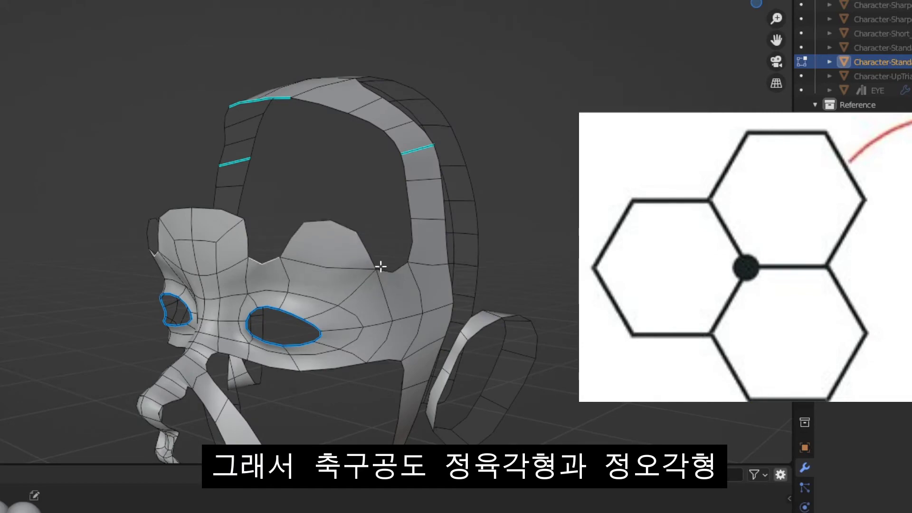
- Select the boundary loop of the opening on the side of the skull and close it with Grid Fill
{"action": "key", "text": "KP_1"}
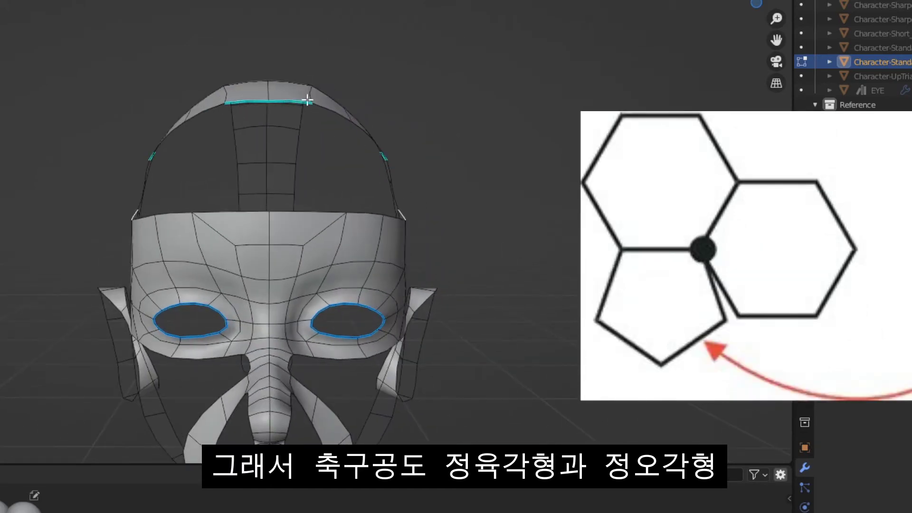
{"action": "middle_click_drag", "start_coordinate": [289, 150], "coordinate": [429, 157]}
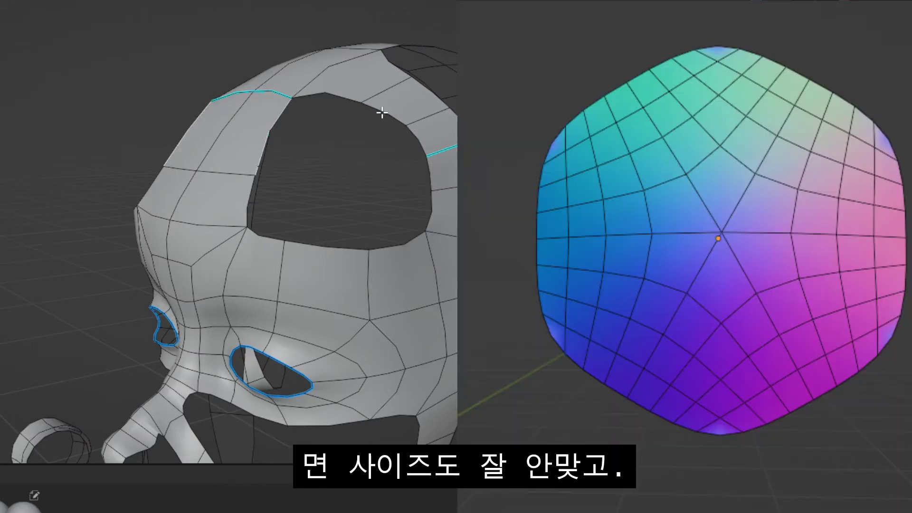
{"action": "left_click", "coordinate": [382, 113], "text": "alt"}
{"action": "key", "text": "ctrl+f"}
{"action": "left_click", "coordinate": [369, 115]}
{"action": "middle_click_drag", "start_coordinate": [366, 120], "coordinate": [454, 123]}
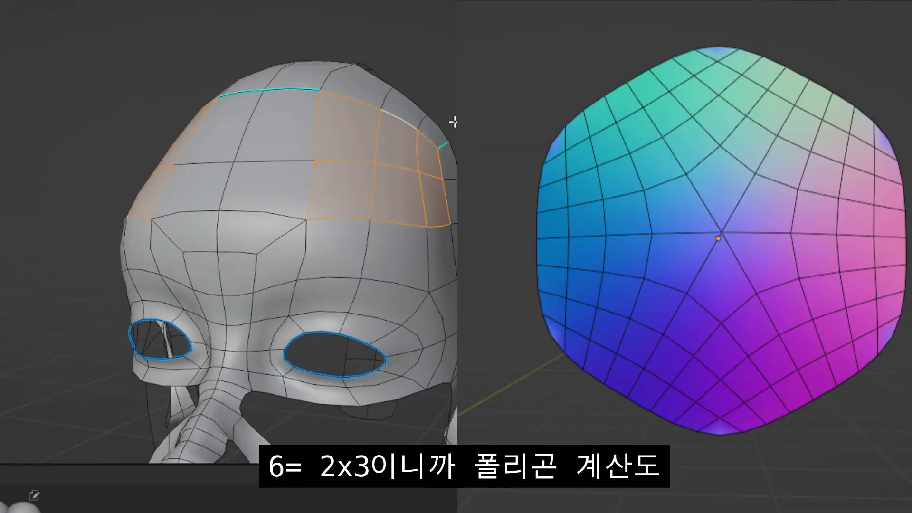
- Switch to Sculpt Mode and examine the quad flow and coloured face sets of the closed skull
{"action": "key", "text": "ctrl+Tab"}
{"action": "left_click", "coordinate": [446, 243]}
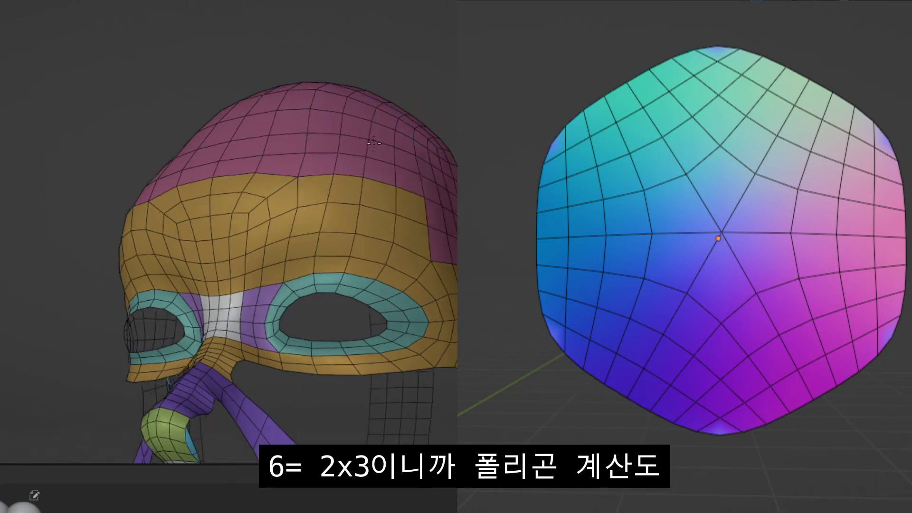
{"action": "middle_click_drag", "start_coordinate": [373, 142], "coordinate": [427, 147]}
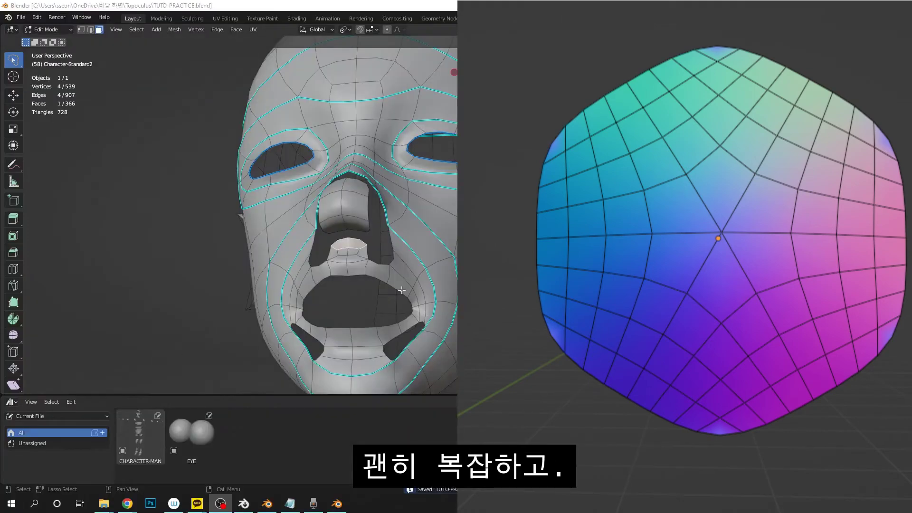
- Delete the single face beneath the nose tip, just above the upper lip
{"action": "middle_click_drag", "start_coordinate": [386, 244], "coordinate": [368, 253]}
{"action": "key", "text": "x"}
{"action": "left_click", "coordinate": [393, 271]}
- Save the file, and subdivide the lower edges of the nose tip with one cut
{"action": "key", "text": "2"}
{"action": "left_click", "coordinate": [367, 252], "text": "alt"}
{"action": "middle_click_drag", "start_coordinate": [366, 252], "coordinate": [354, 235]}
{"action": "key", "text": "ctrl+s"}
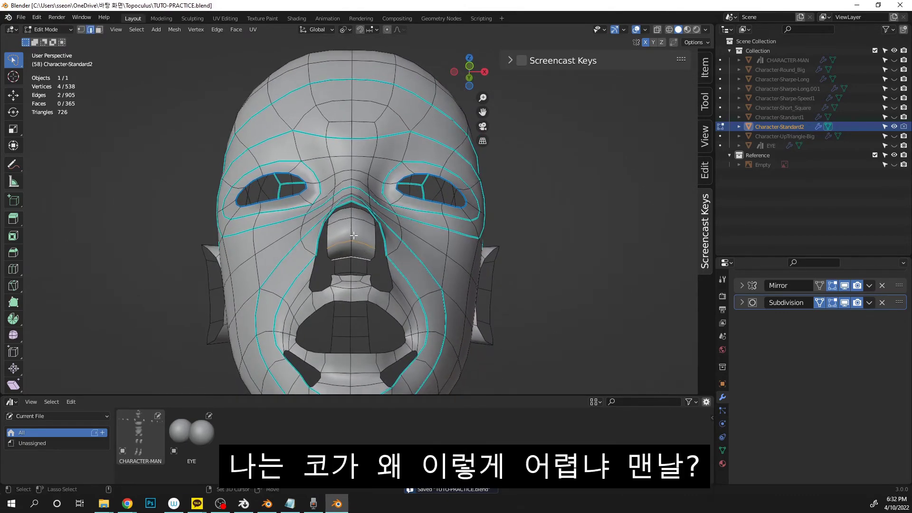
{"action": "key", "text": "ctrl+s"}
{"action": "right_click", "coordinate": [346, 233]}
{"action": "left_click", "coordinate": [308, 206]}
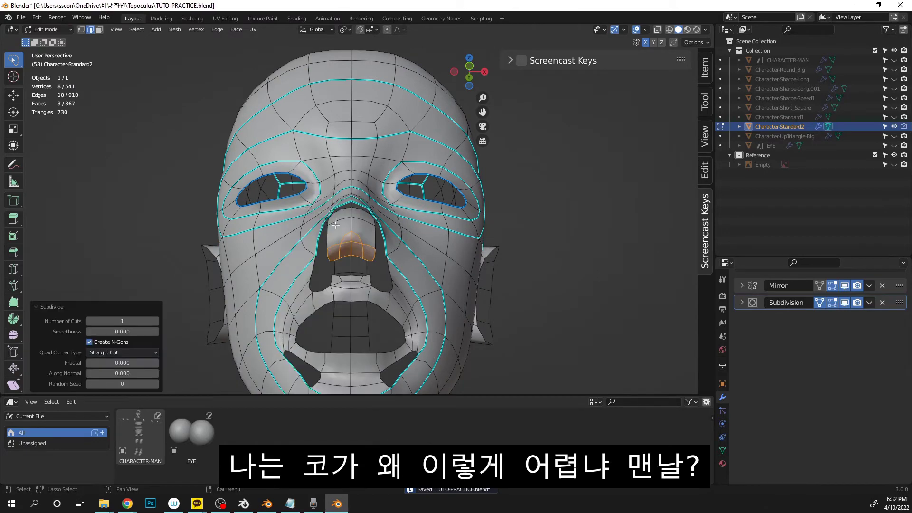
- Subdivide the single diagonal edge on the nose tip beside the centre line
{"action": "left_click", "coordinate": [360, 238]}
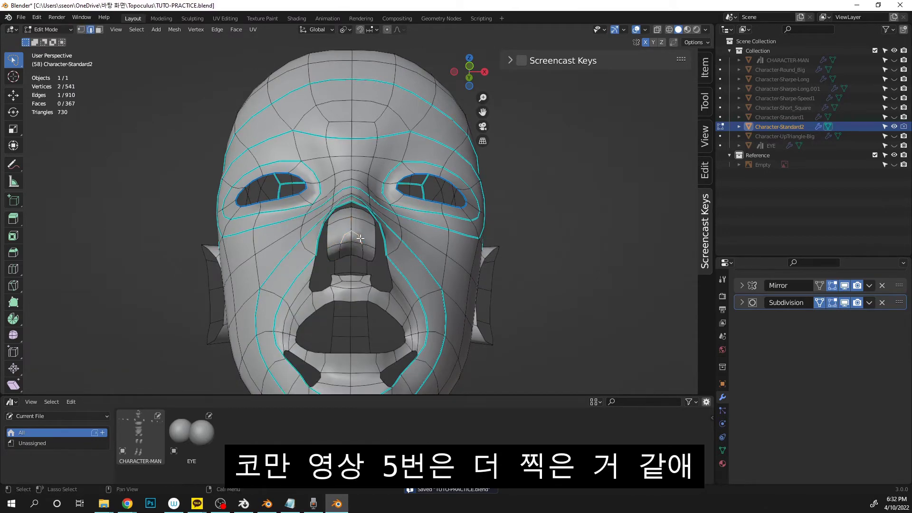
{"action": "right_click", "coordinate": [360, 234]}
{"action": "left_click", "coordinate": [359, 234]}
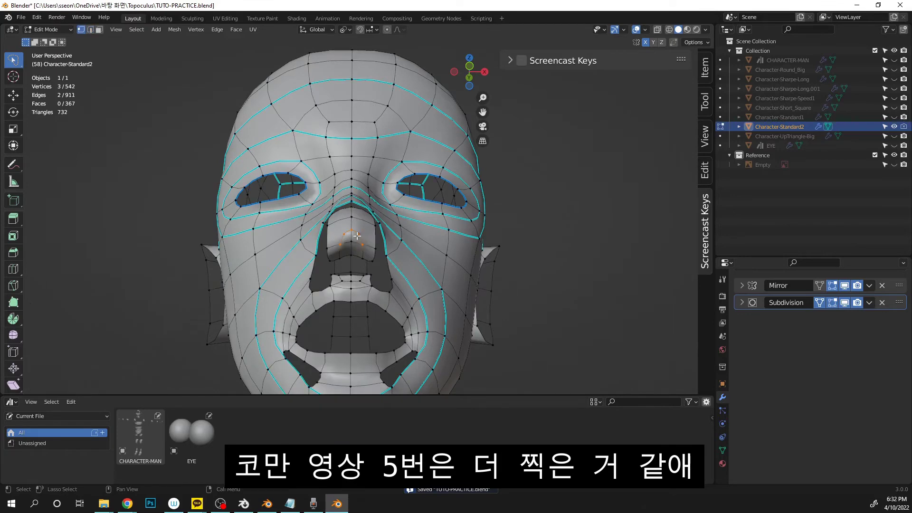
- Connect the selected vertices across the nose tip with an edge and resize the selected edge beside the nose
{"action": "key", "text": "j"}
{"action": "middle_click_drag", "start_coordinate": [405, 218], "coordinate": [565, 223]}
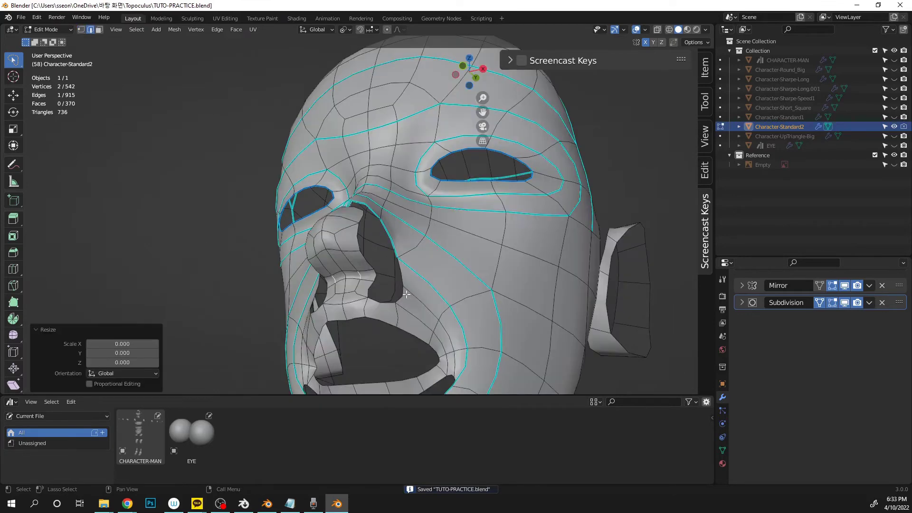
{"action": "key", "text": "s"}
{"action": "left_click", "coordinate": [479, 247]}
{"action": "middle_click_drag", "start_coordinate": [480, 247], "coordinate": [385, 311]}
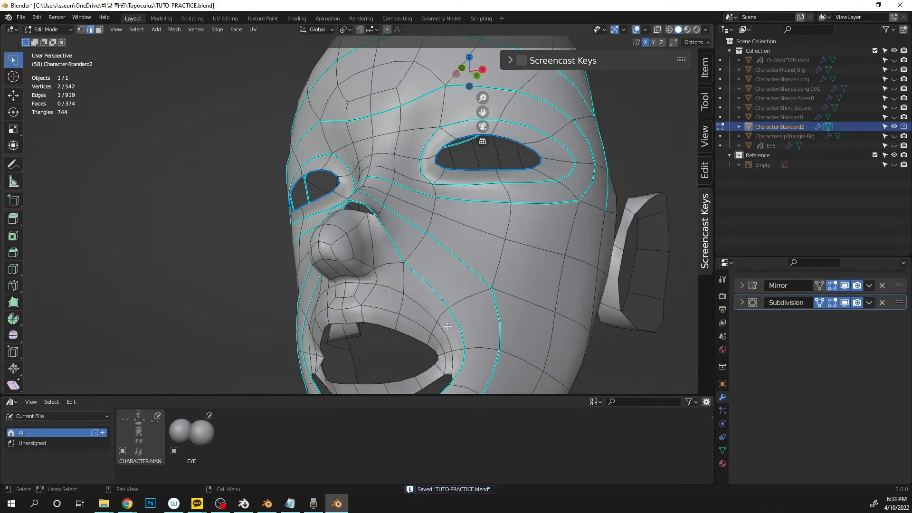
- Select two faces on the underside of the nose, extrude them in place and scale the result to outline the nostril
{"action": "middle_click_drag", "start_coordinate": [447, 327], "coordinate": [475, 324]}
{"action": "scroll", "coordinate": [368, 255], "scroll_direction": "up", "scroll_amount": 1}
{"action": "key", "text": "3"}
{"action": "left_click", "coordinate": [387, 254]}
{"action": "left_click", "coordinate": [353, 261], "text": "shift"}
{"action": "mouse_move", "coordinate": [369, 254]}
{"action": "middle_mouse_down"}
{"action": "mouse_move", "coordinate": [333, 259]}
{"action": "mouse_move", "coordinate": [399, 230]}
{"action": "mouse_move", "coordinate": [427, 249]}
{"action": "mouse_move", "coordinate": [361, 262]}
{"action": "mouse_move", "coordinate": [458, 268]}
{"action": "mouse_move", "coordinate": [380, 285]}
{"action": "mouse_move", "coordinate": [408, 261]}
{"action": "middle_mouse_up"}
{"action": "key", "text": "e"}
{"action": "key", "text": "Escape"}
{"action": "key", "text": "s"}
{"action": "left_click", "coordinate": [444, 245]}
- Move the nostril faces along Y, scale them along X, and save the file
{"action": "key", "text": "g"}
{"action": "key", "text": "y"}
{"action": "left_click", "coordinate": [354, 266]}
{"action": "key", "text": "s"}
{"action": "key", "text": "x"}
{"action": "left_click", "coordinate": [472, 267]}
{"action": "key", "text": "ctrl+s"}
{"action": "key", "text": "ctrl+Tab"}
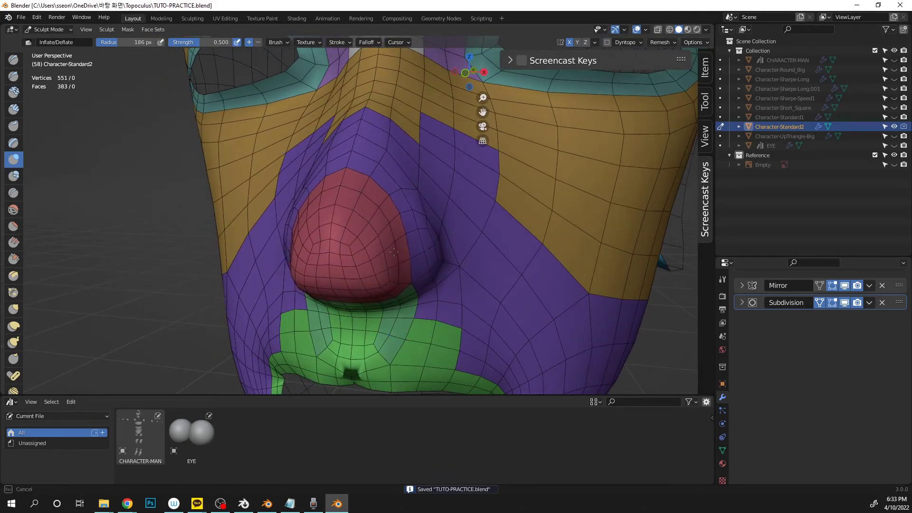
{"action": "key", "text": "Tab"}
- Extrude the nostril faces about 0.0027 m inward and scale them down
{"action": "middle_click_drag", "start_coordinate": [393, 251], "coordinate": [385, 282]}
{"action": "left_click", "coordinate": [394, 275]}
{"action": "key", "text": "s"}
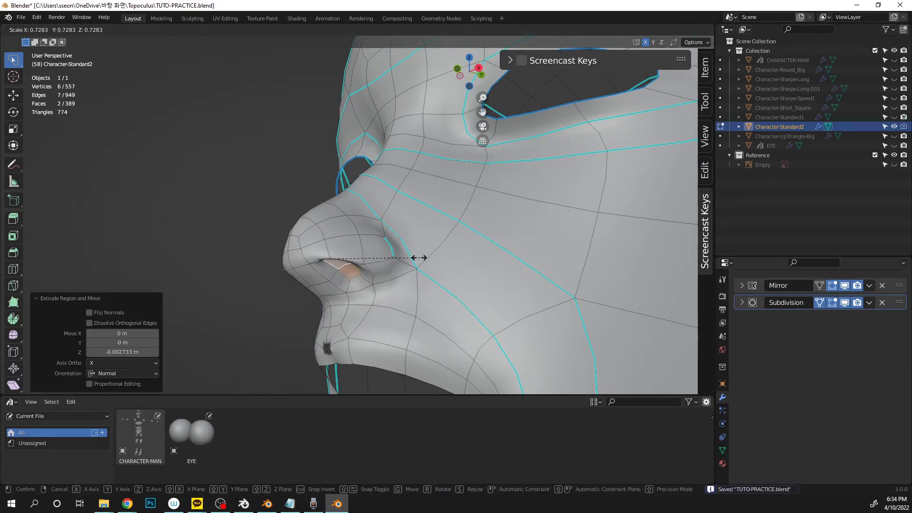
{"action": "left_click", "coordinate": [417, 256]}
- Deepen the nostril with a further inward extrusion of about 0.0044 m and rescale its end faces
{"action": "middle_click_drag", "start_coordinate": [417, 256], "coordinate": [377, 255]}
{"action": "key", "text": "e"}
{"action": "left_click", "coordinate": [380, 247]}
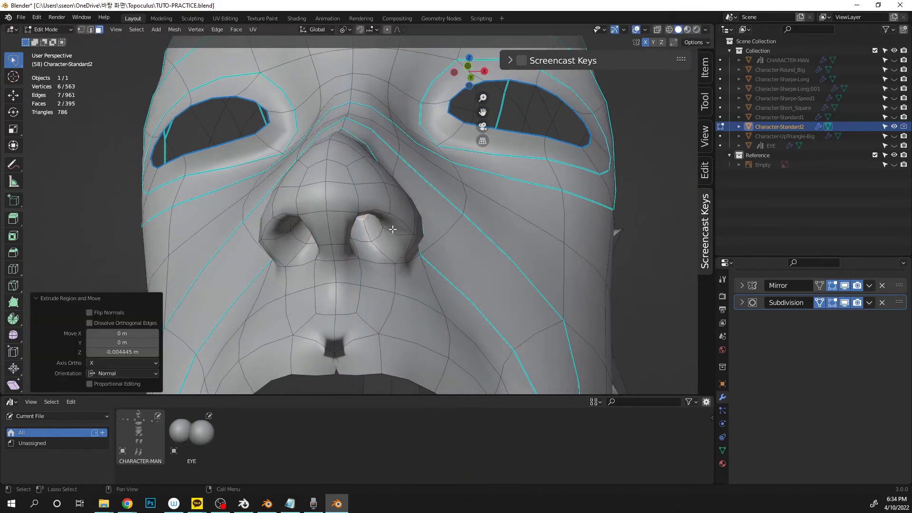
{"action": "key", "text": "s"}
{"action": "left_click", "coordinate": [395, 231]}
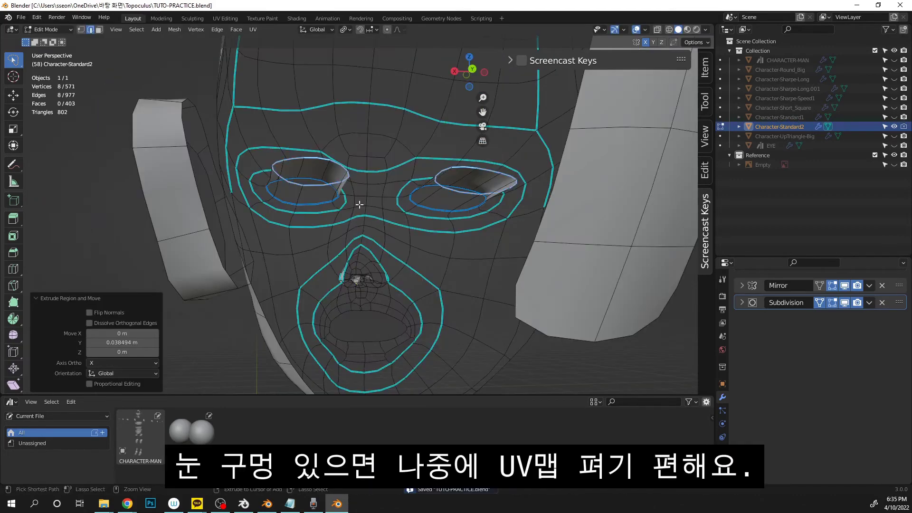
- Set the edge bevel weight of the extruded inner eye loops to -1 and save the file
{"action": "key", "text": "Escape"}
{"action": "scroll", "coordinate": [359, 204], "scroll_direction": "up", "scroll_amount": 3}
{"action": "key", "text": "ctrl+e"}
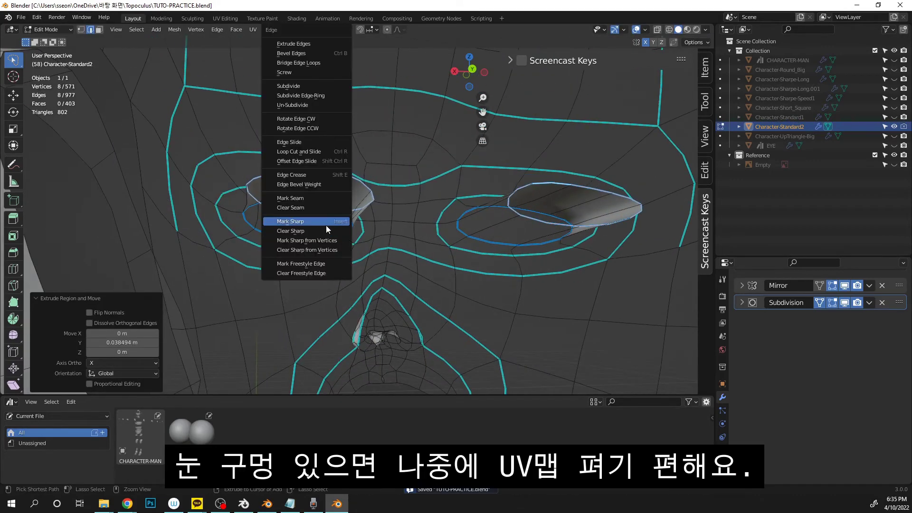
{"action": "left_click", "coordinate": [307, 185]}
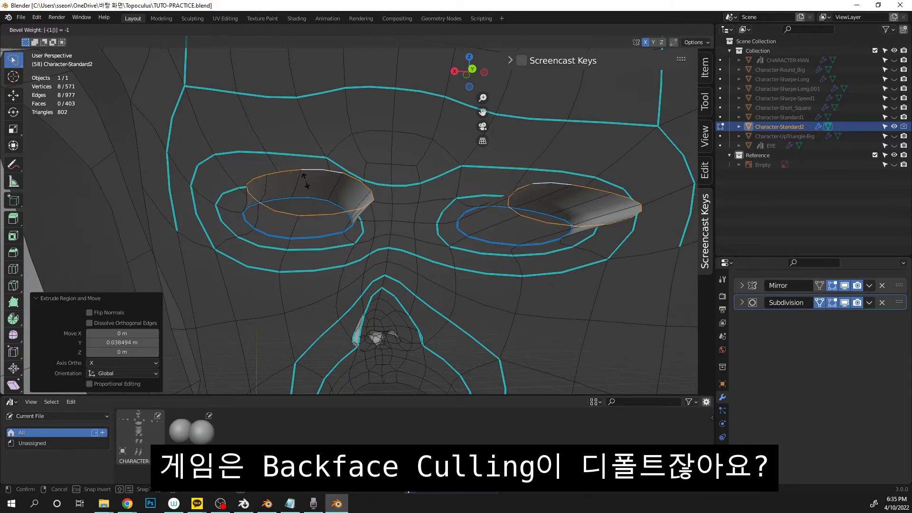
{"action": "key", "text": "Return"}
{"action": "key", "text": "ctrl+s"}
- Scale the inner eye loops along Z and make them circular with the flattened, regular, best-fit Circle operation
{"action": "middle_click_drag", "start_coordinate": [306, 181], "coordinate": [427, 210]}
{"action": "key", "text": "s"}
{"action": "key", "text": "z"}
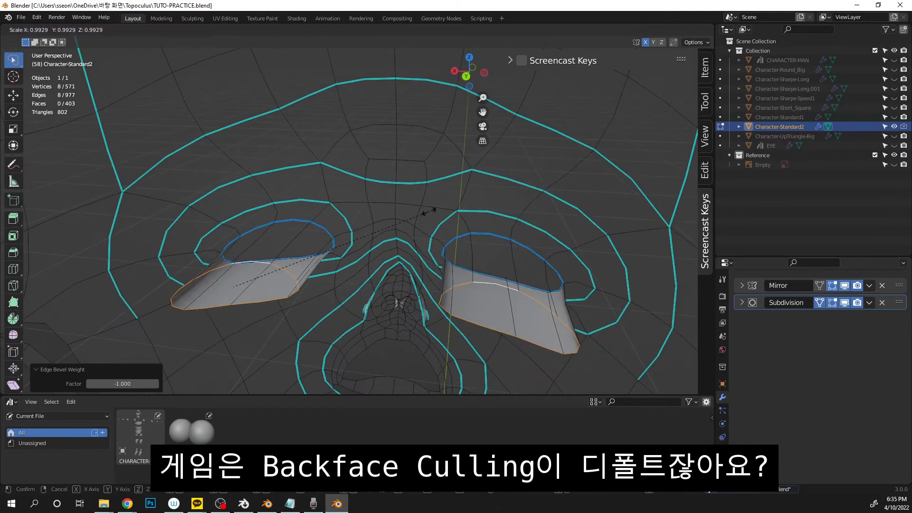
{"action": "left_click", "coordinate": [120, 205]}
{"action": "middle_click_drag", "start_coordinate": [119, 205], "coordinate": [341, 175]}
{"action": "right_click", "coordinate": [341, 175]}
{"action": "mouse_move", "coordinate": [329, 149]}
{"action": "left_click", "coordinate": [377, 157]}
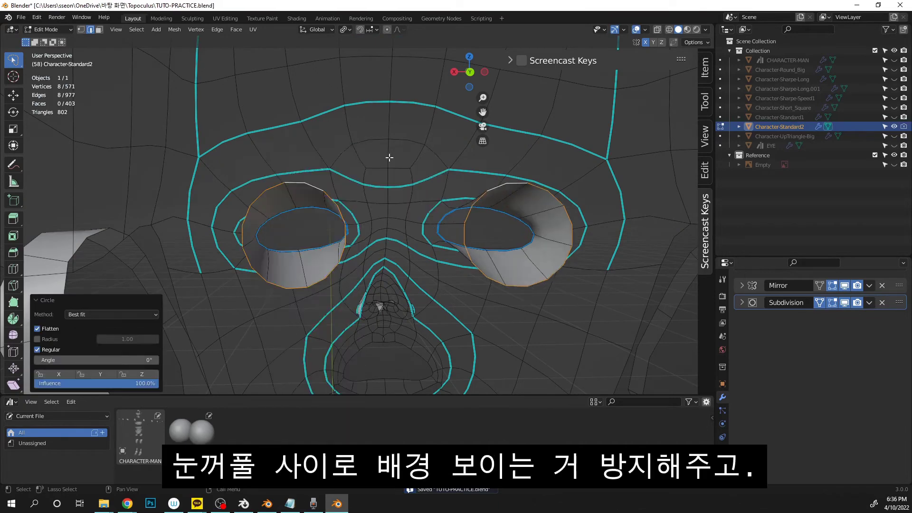
- Rotate the circular inner eye loops by 10.1° in the view plane and adjust their fit
{"action": "key", "text": "r"}
{"action": "left_click", "coordinate": [416, 234]}
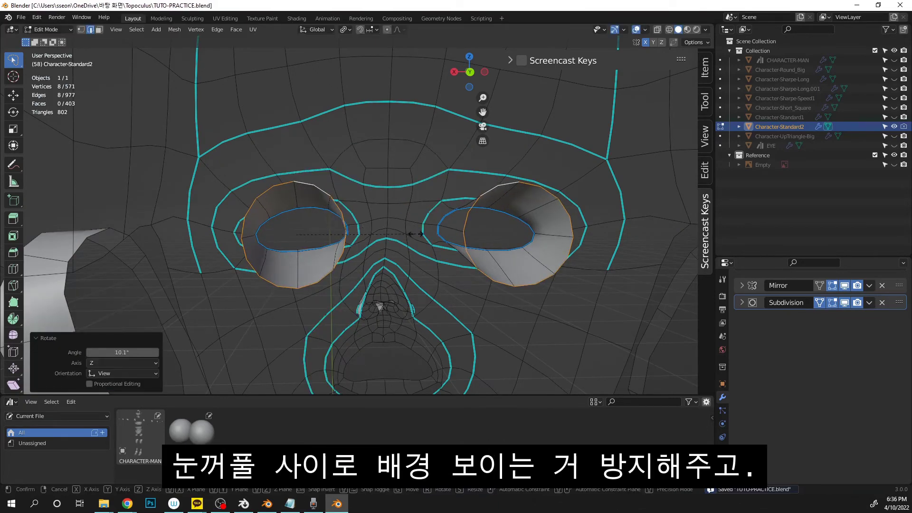
{"action": "left_click", "coordinate": [436, 231]}
{"action": "middle_click_drag", "start_coordinate": [301, 234], "coordinate": [450, 233]}
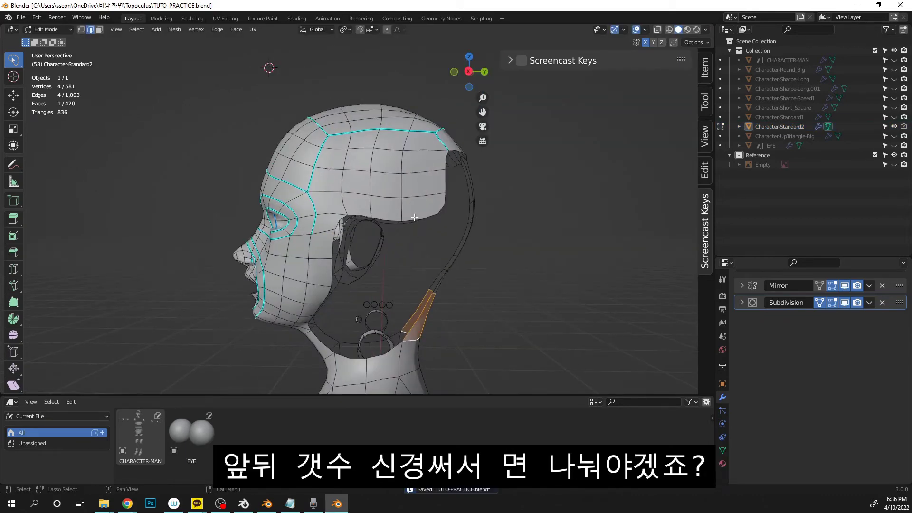
- Extrude the lower side-of-head edge downward along Z behind the ear and close the strip beneath the ear opening toward the jaw
{"action": "left_click", "coordinate": [414, 217]}
{"action": "middle_click_drag", "start_coordinate": [422, 256], "coordinate": [424, 236]}
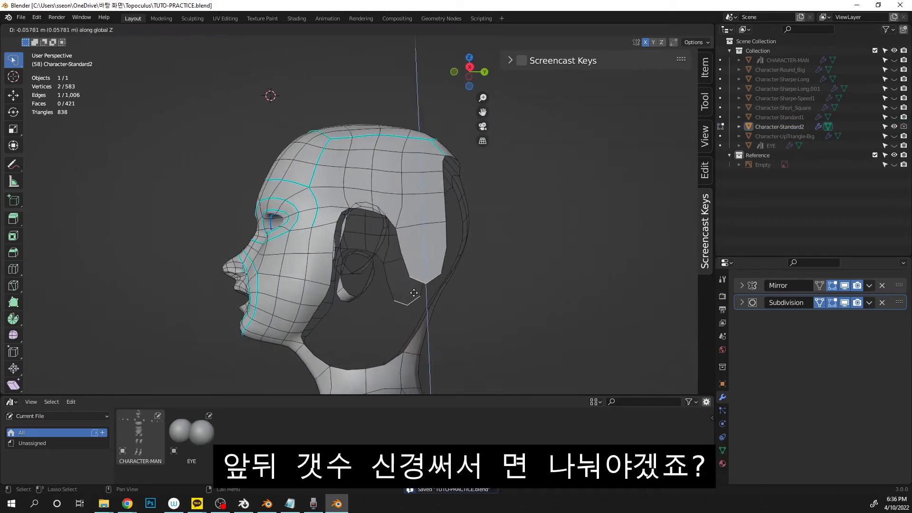
{"action": "left_click", "coordinate": [407, 296]}
{"action": "middle_click_drag", "start_coordinate": [408, 295], "coordinate": [432, 273]}
{"action": "left_click", "coordinate": [395, 257]}
{"action": "right_click", "coordinate": [395, 258]}
- Add one centred loop cut through the strip below the ear opening and save the file
{"action": "key", "text": "ctrl+r"}
{"action": "left_click", "coordinate": [370, 275]}
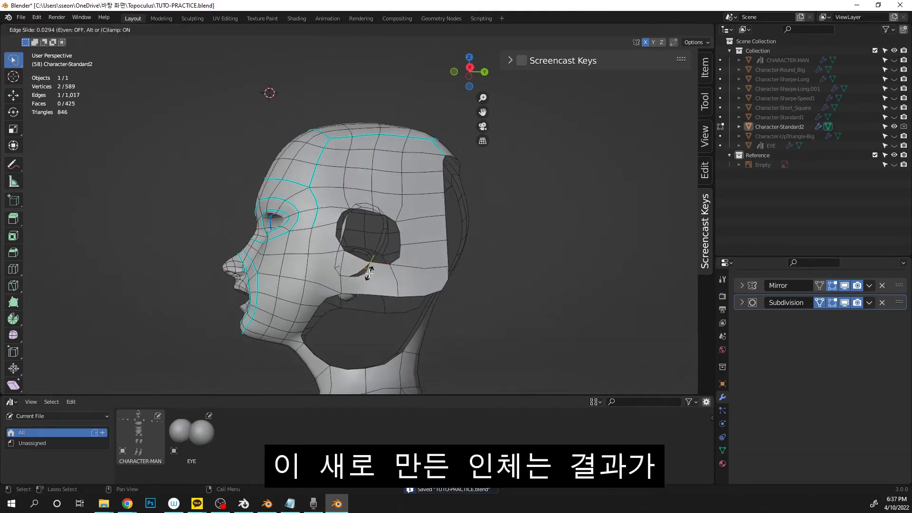
{"action": "right_click", "coordinate": [370, 275]}
{"action": "key", "text": "ctrl+s"}
- Fill the ear opening in the side of the head with a Grid Fill of span 2
{"action": "middle_click_drag", "start_coordinate": [375, 293], "coordinate": [407, 260]}
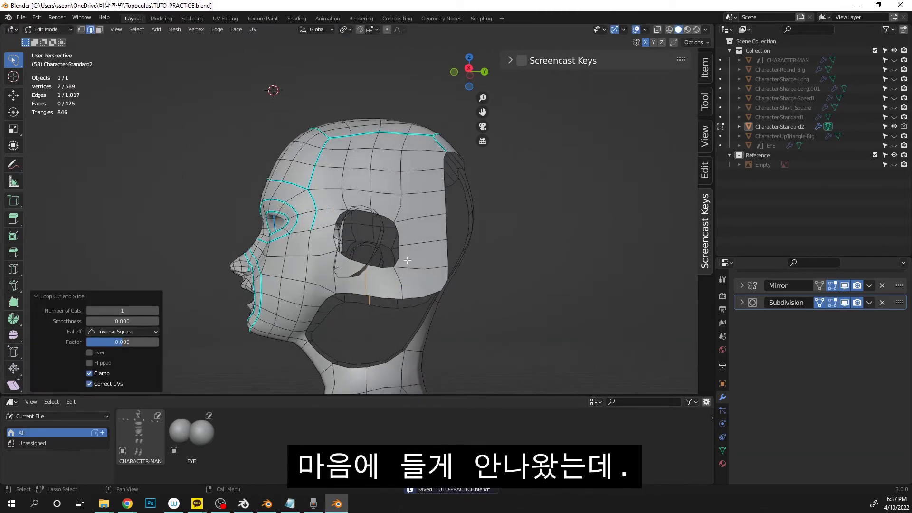
{"action": "right_click", "coordinate": [400, 260]}
{"action": "left_click", "coordinate": [400, 260]}
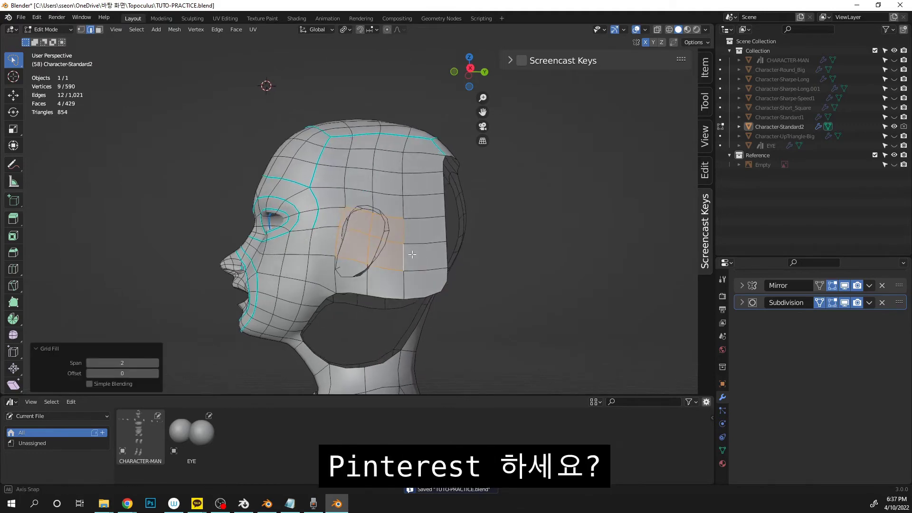
- Create a ring of faces inside the filled ear patch and delete the faces within it
{"action": "key", "text": "e"}
{"action": "left_click", "coordinate": [433, 257]}
{"action": "scroll", "coordinate": [433, 256], "scroll_direction": "up", "scroll_amount": 2}
{"action": "right_click", "coordinate": [433, 257]}
{"action": "left_click", "coordinate": [433, 257]}
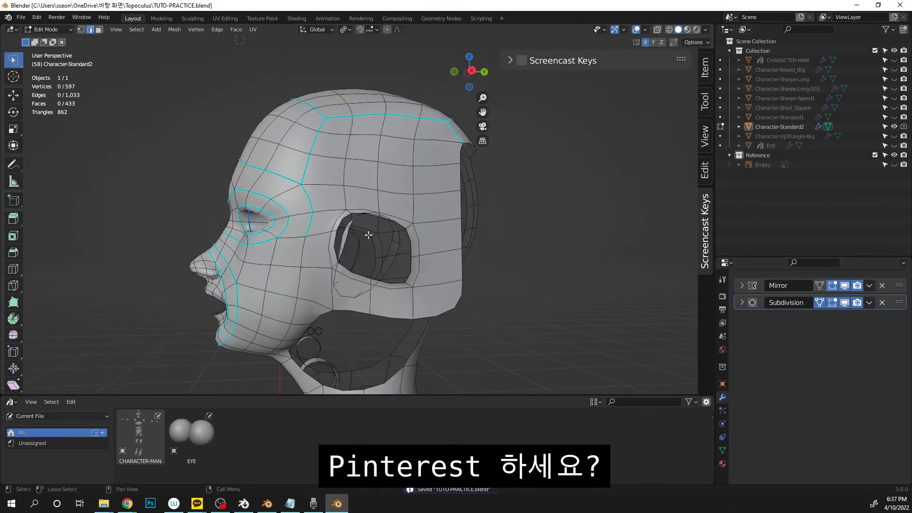
- Select the border loop of the ear opening in the head and resize it
{"action": "left_click", "coordinate": [340, 226], "text": "alt"}
{"action": "key", "text": "s"}
{"action": "left_click", "coordinate": [502, 226]}
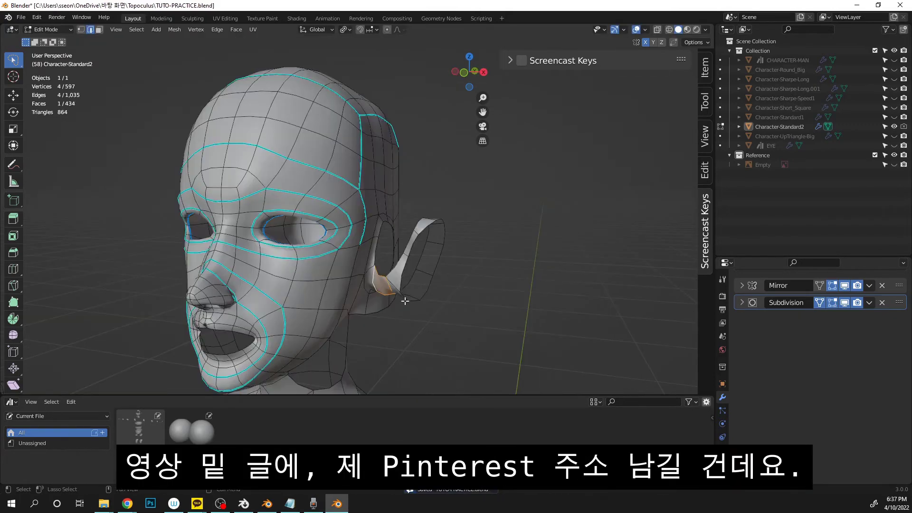
- Fill successive faces between the head's ear opening and the ear shell to join them
{"action": "key", "text": "f"}
{"action": "key", "text": "f"}
{"action": "key", "text": "f"}
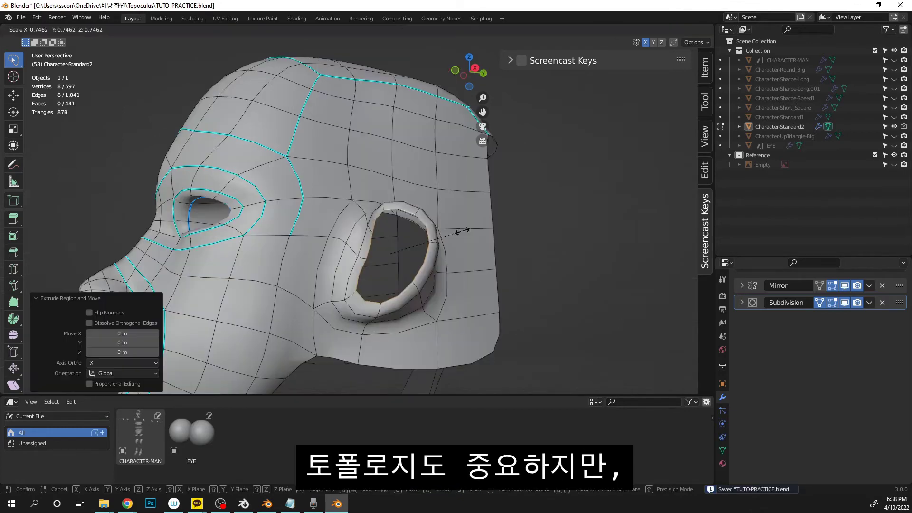
- Scale the ear's extruded inner loop to 0.548 and close it with a Grid Fill of span 2
{"action": "key", "text": "s"}
{"action": "left_click", "coordinate": [441, 244]}
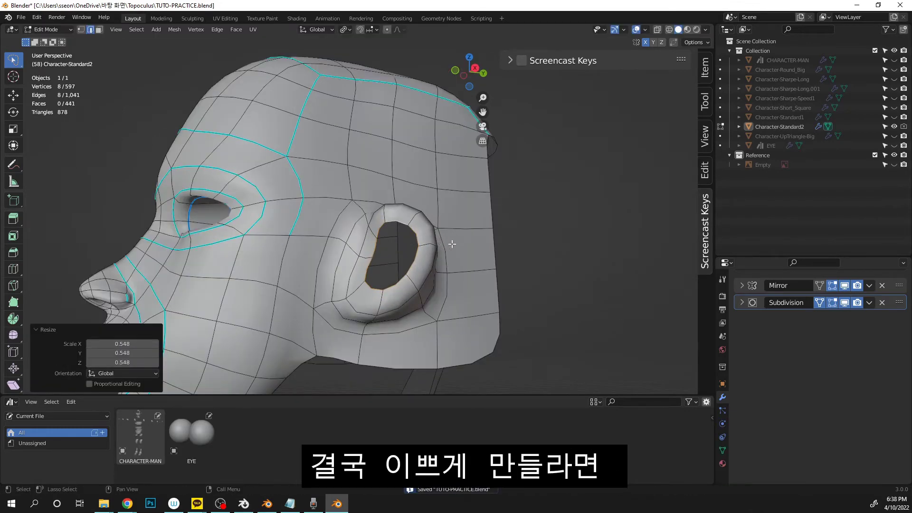
{"action": "key", "text": "ctrl+f"}
{"action": "left_click", "coordinate": [461, 244]}
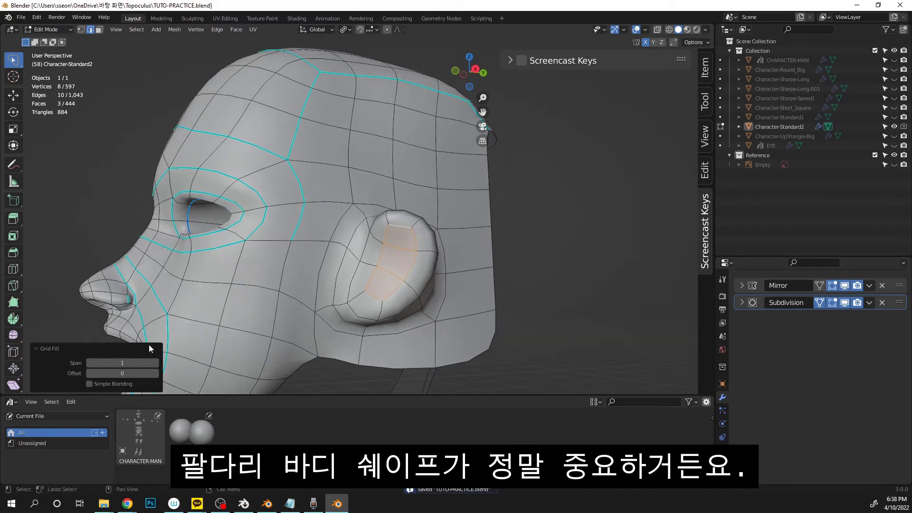
{"action": "left_click", "coordinate": [156, 363]}
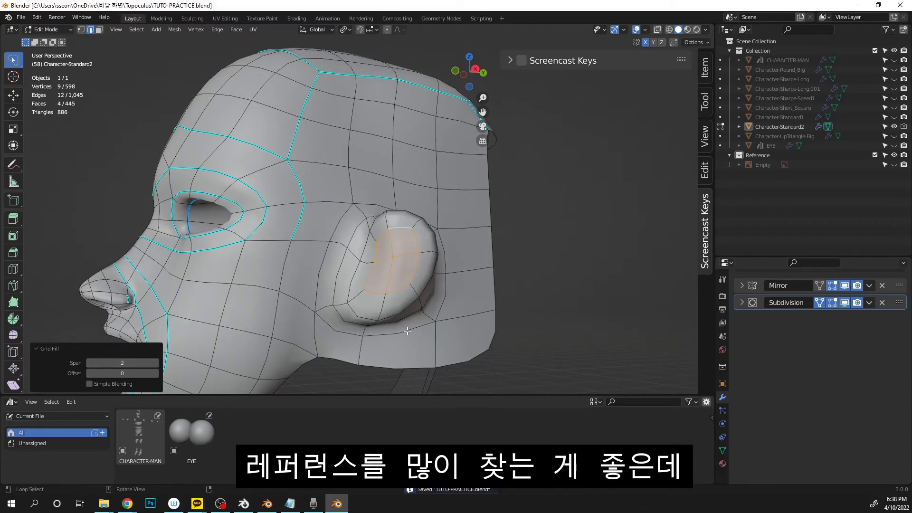
- Extrude the filled ear patch about 0.028 m inward and reposition it toward the front of the ear
{"action": "middle_click_drag", "start_coordinate": [417, 333], "coordinate": [477, 332]}
{"action": "key", "text": "e"}
{"action": "left_click", "coordinate": [456, 298]}
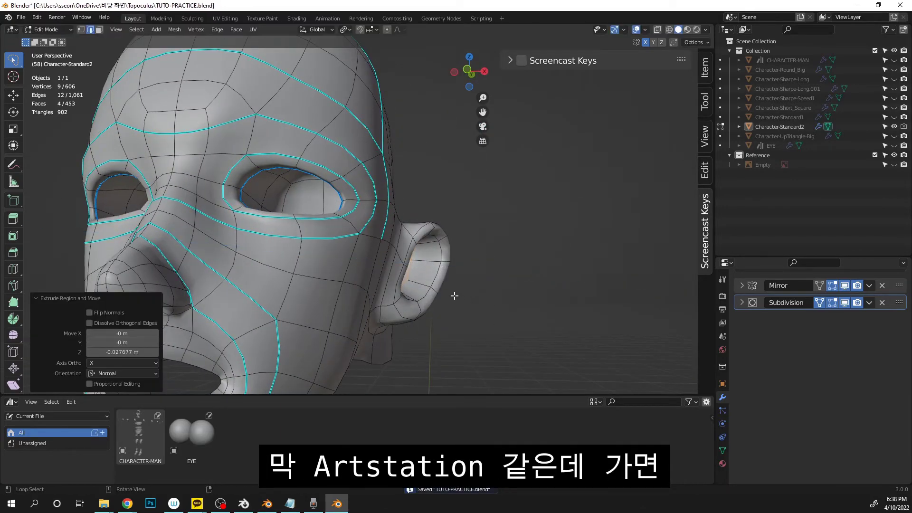
{"action": "middle_click_drag", "start_coordinate": [452, 297], "coordinate": [355, 290]}
{"action": "key", "text": "g"}
{"action": "left_click", "coordinate": [408, 284]}
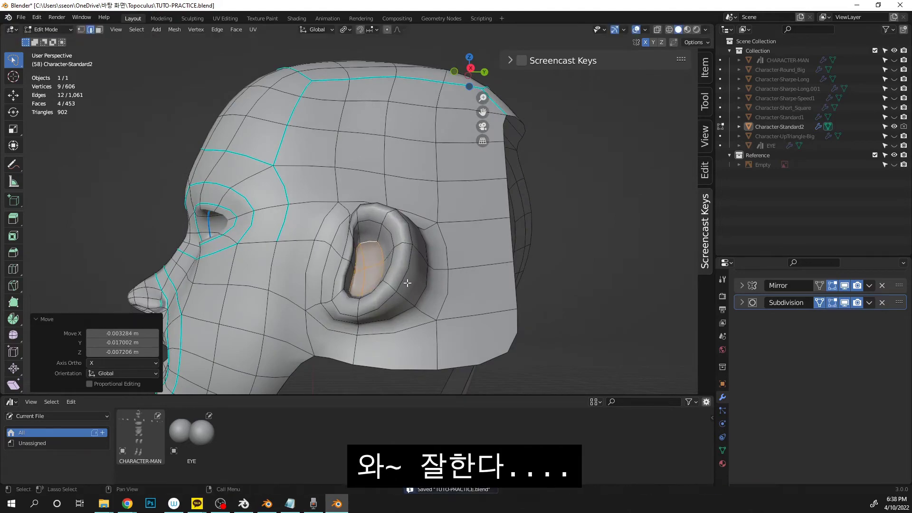
- Scale the inner ear patch to 0.429 and move it about 0.025 m deeper into the head
{"action": "key", "text": "s"}
{"action": "left_click", "coordinate": [417, 284]}
{"action": "middle_click_drag", "start_coordinate": [418, 284], "coordinate": [311, 288]}
{"action": "key", "text": "g"}
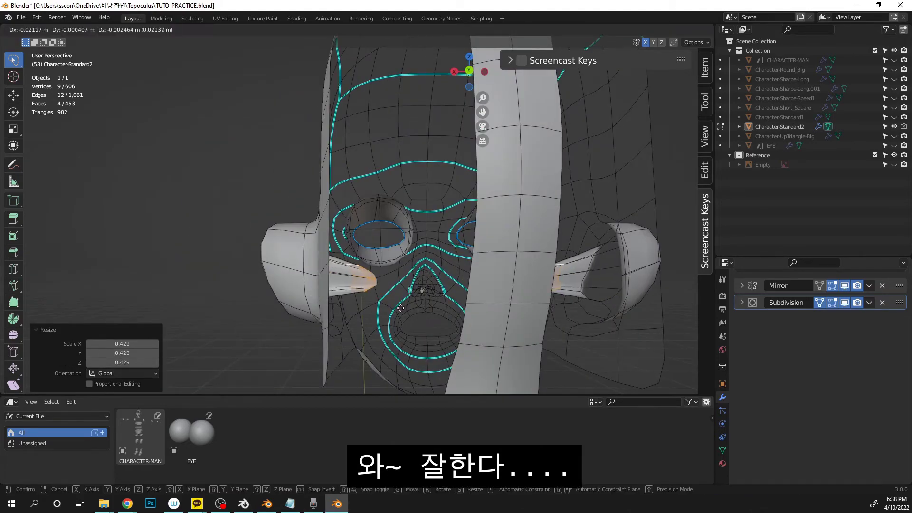
{"action": "left_click", "coordinate": [339, 325]}
- Add a loop cut around the ear canal, scale the new loop by -0.202 along X, and save the file
{"action": "middle_click_drag", "start_coordinate": [339, 324], "coordinate": [349, 272]}
{"action": "key", "text": "ctrl+r"}
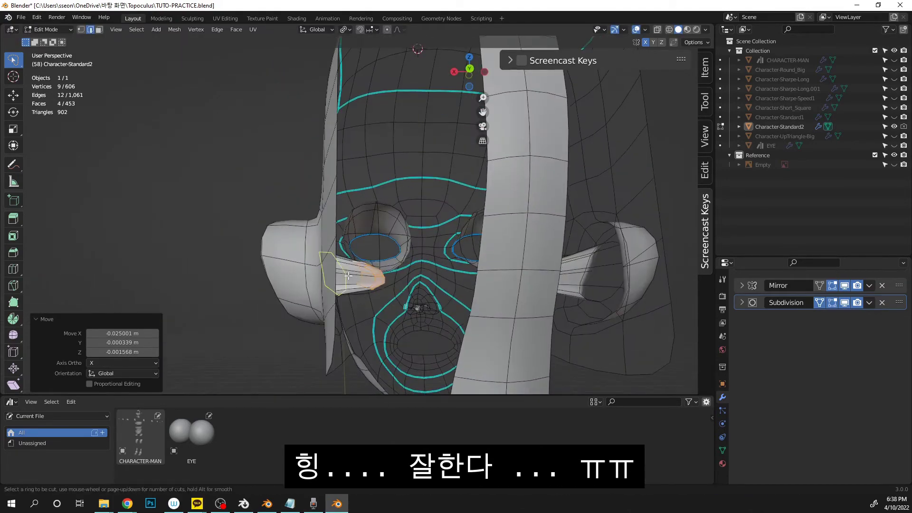
{"action": "double_click", "coordinate": [349, 271]}
{"action": "middle_click_drag", "start_coordinate": [487, 283], "coordinate": [475, 316]}
{"action": "key", "text": "s"}
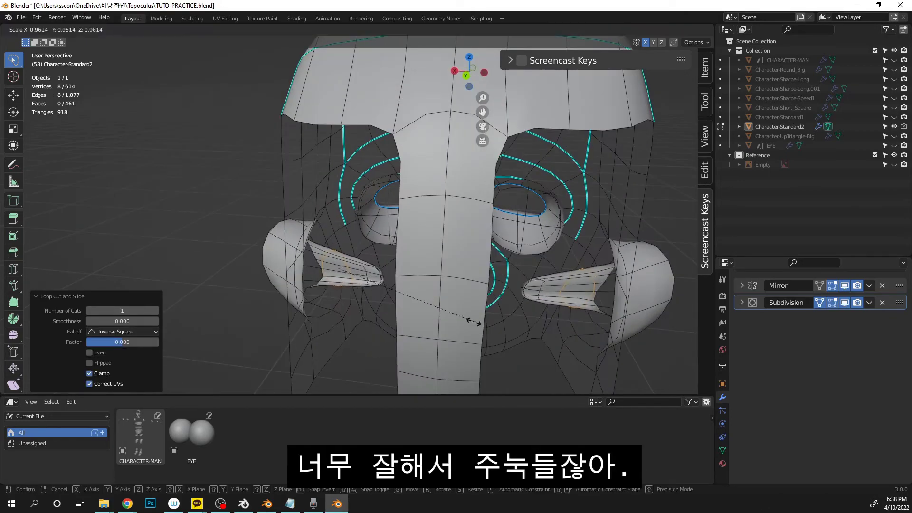
{"action": "key", "text": "x"}
{"action": "left_click", "coordinate": [322, 294]}
{"action": "middle_click_drag", "start_coordinate": [323, 294], "coordinate": [354, 241]}
{"action": "key", "text": "ctrl+s"}
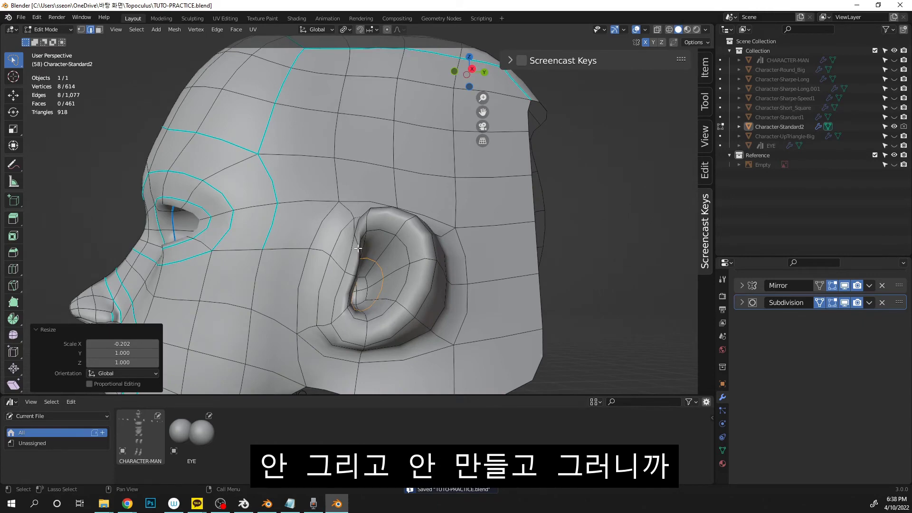
- Turn on proportional editing, move the vertices at the ear's upper front rim toward the face, and save the file
{"action": "left_click", "coordinate": [358, 248]}
{"action": "scroll", "coordinate": [358, 248], "scroll_direction": "up", "scroll_amount": 2}
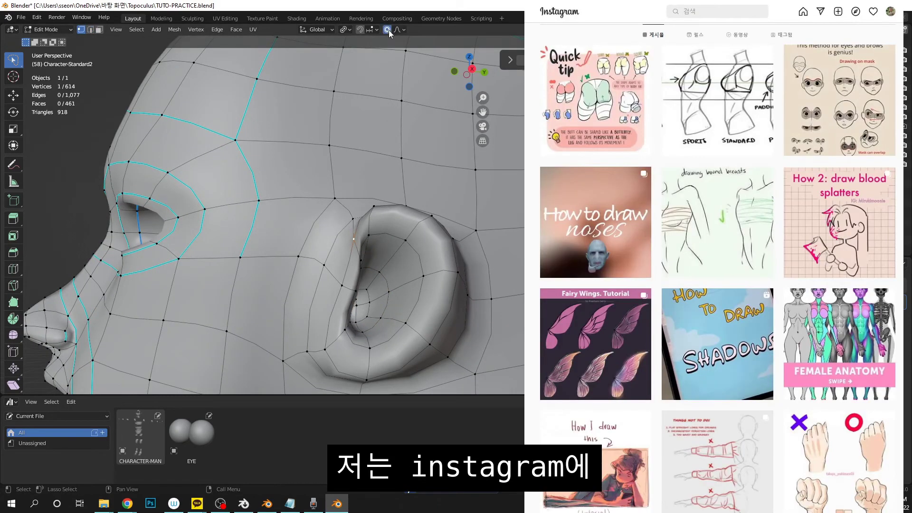
{"action": "key", "text": "g"}
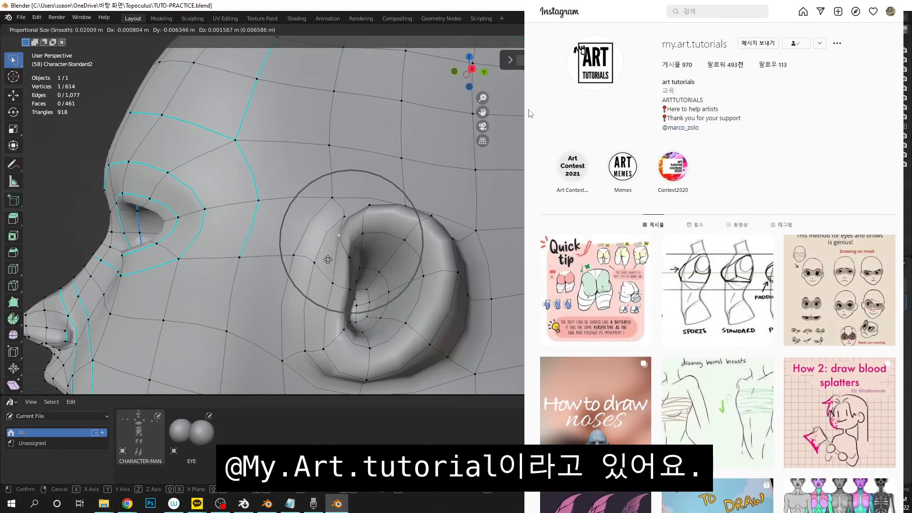
{"action": "left_click", "coordinate": [331, 204]}
{"action": "key", "text": "g"}
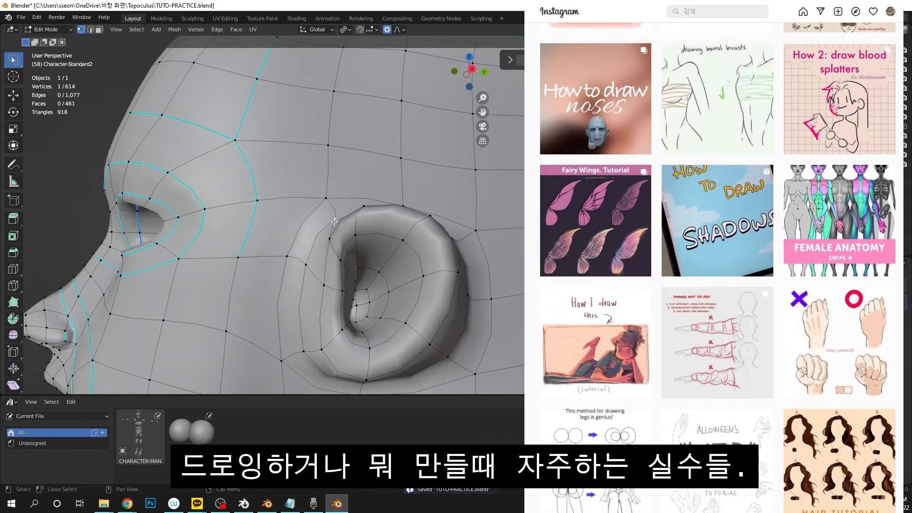
{"action": "left_click", "coordinate": [299, 245]}
{"action": "scroll", "coordinate": [313, 244], "scroll_direction": "down", "scroll_amount": 2}
{"action": "middle_click_drag", "start_coordinate": [313, 244], "coordinate": [416, 179]}
{"action": "key", "text": "ctrl+s"}
- Slightly enlarge the ear's inner rim loop and add one centred loop cut inside the ear hollow
{"action": "scroll", "coordinate": [371, 234], "scroll_direction": "up", "scroll_amount": 2}
{"action": "left_click", "coordinate": [405, 185], "text": "alt"}
{"action": "key", "text": "ctrl+r"}
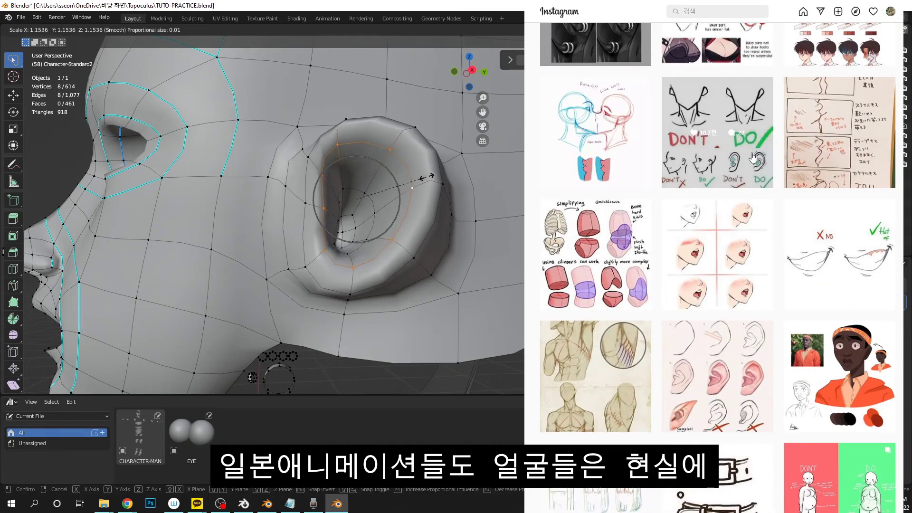
{"action": "left_click", "coordinate": [413, 176]}
{"action": "right_click", "coordinate": [413, 175]}
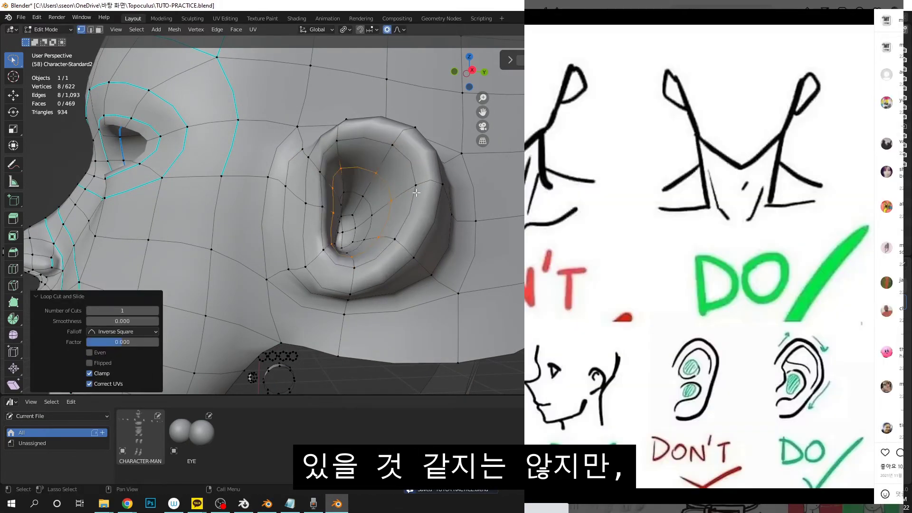
- Set the bevel weight of the new edge loop inside the ear hollow to 1
{"action": "key", "text": "ctrl+e"}
{"action": "left_click", "coordinate": [415, 198]}
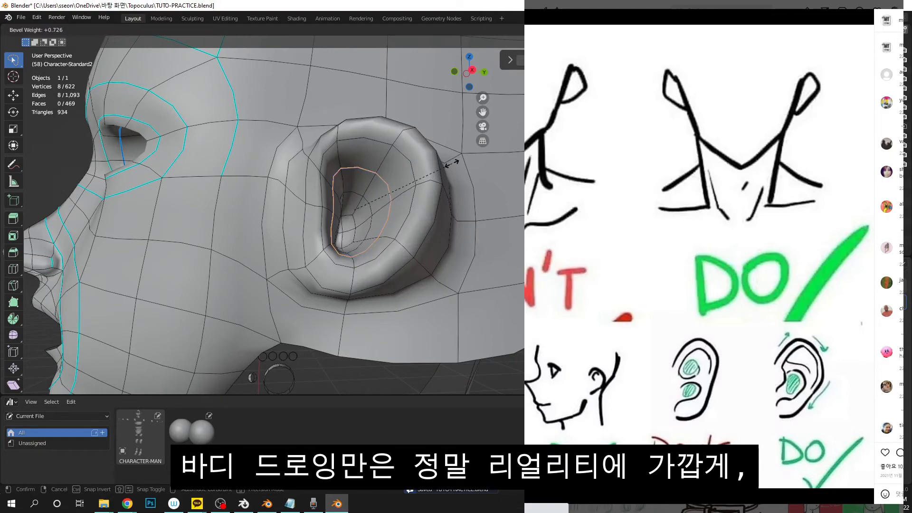
{"action": "key", "text": "Return"}
- Enlarge the inner ear-hollow loop about 1.43 times, shift it slightly up and back, and slightly rescale the ear's inner rim loop
{"action": "key", "text": "s"}
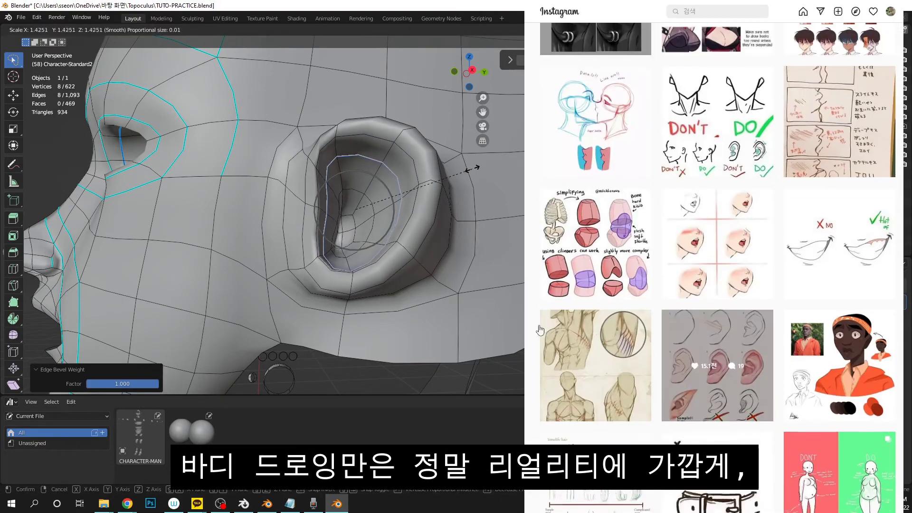
{"action": "left_click", "coordinate": [477, 163]}
{"action": "key", "text": "g"}
{"action": "left_click", "coordinate": [408, 143]}
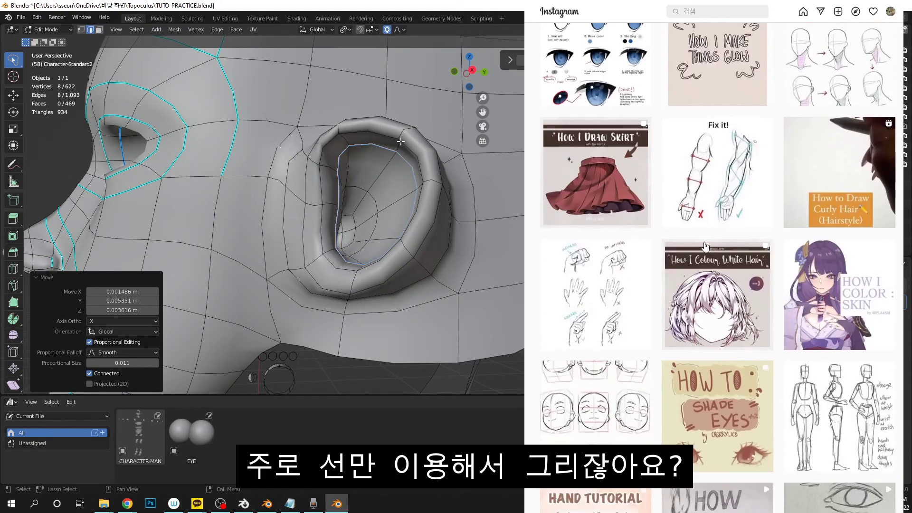
{"action": "key", "text": "s"}
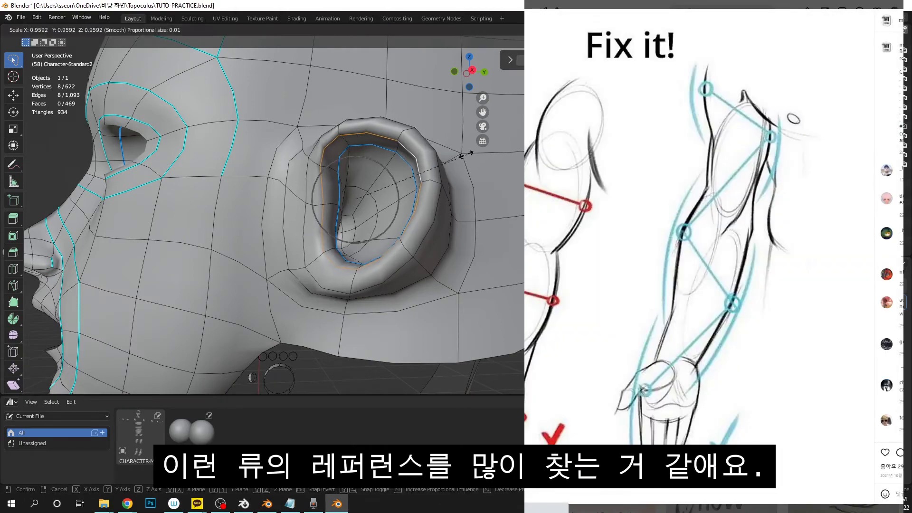
{"action": "left_click", "coordinate": [449, 160]}
{"action": "key", "text": "ctrl+Tab"}
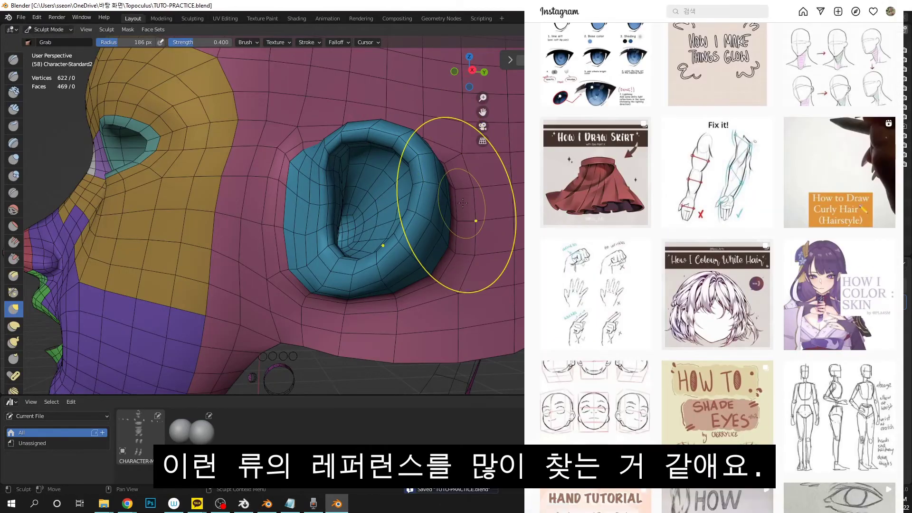
{"action": "key", "text": "Tab"}
- Move the edge at the lower front of the ear hollow's rim slightly toward the face
{"action": "scroll", "coordinate": [338, 256], "scroll_direction": "up", "scroll_amount": 5}
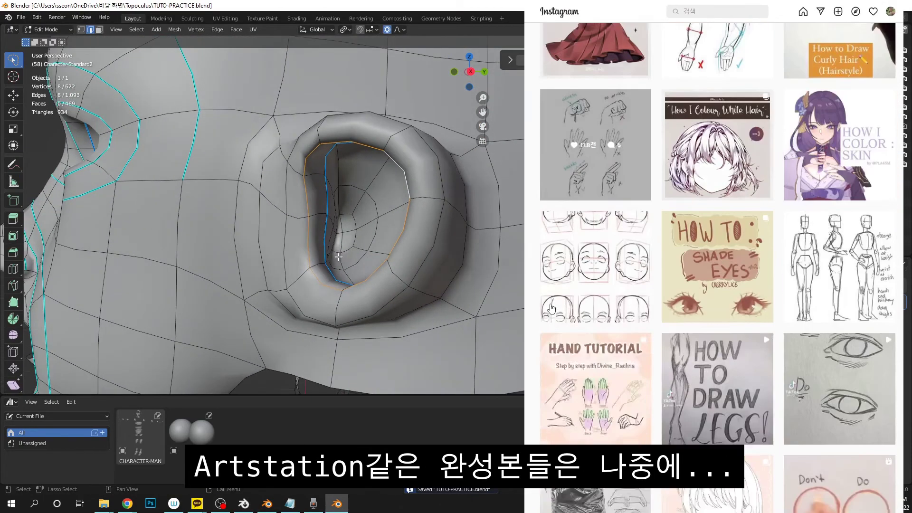
{"action": "left_click", "coordinate": [316, 265]}
{"action": "key", "text": "g"}
{"action": "left_click", "coordinate": [304, 261]}
- Select the face at the ear's lower front where the earlobe begins and save the file
{"action": "middle_click_drag", "start_coordinate": [302, 317], "coordinate": [390, 224], "text": "shift"}
{"action": "key", "text": "3"}
{"action": "left_click", "coordinate": [384, 189]}
{"action": "scroll", "coordinate": [384, 190], "scroll_direction": "down", "scroll_amount": 3}
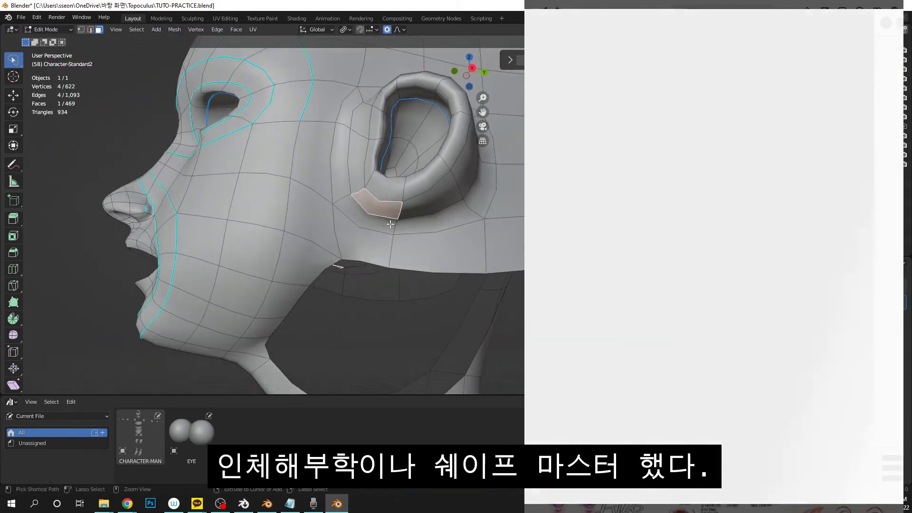
{"action": "scroll", "coordinate": [390, 224], "scroll_direction": "up", "scroll_amount": 1}
{"action": "key", "text": "ctrl+s"}
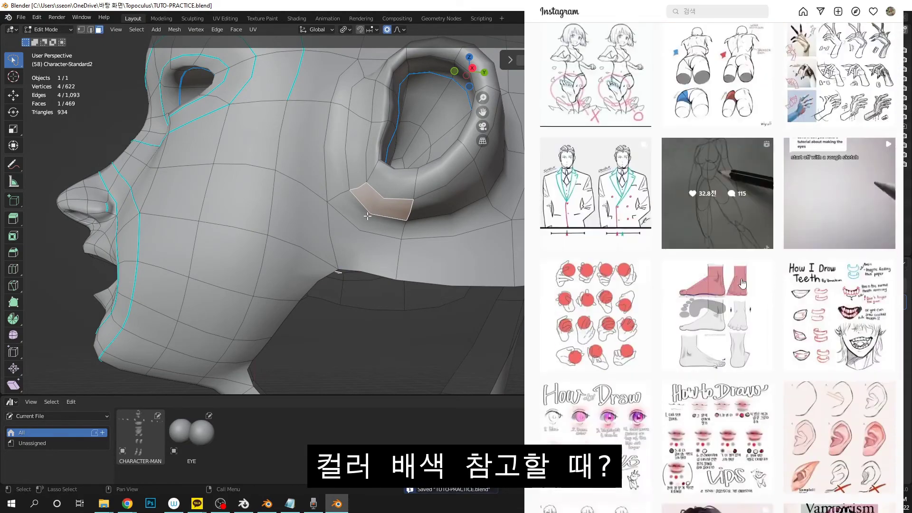
- Try to extrude an earlobe, first 0.0127 m from the selected lower front face and again with the neighbouring face included
{"action": "key", "text": "e"}
{"action": "left_click", "coordinate": [383, 236]}
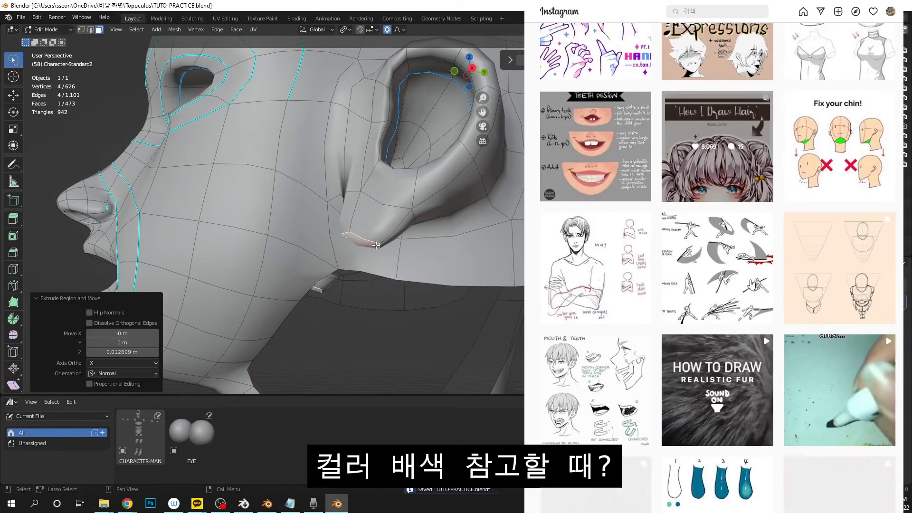
{"action": "key", "text": "ctrl+z"}
{"action": "left_click", "coordinate": [352, 213], "text": "shift"}
{"action": "key", "text": "e"}
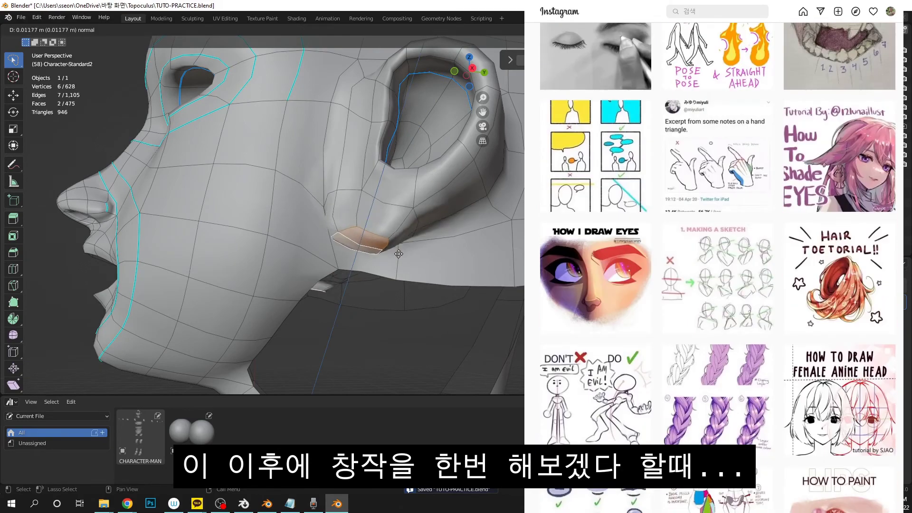
{"action": "left_click", "coordinate": [356, 215]}
{"action": "middle_click_drag", "start_coordinate": [356, 215], "coordinate": [360, 274]}
{"action": "key", "text": "ctrl+z"}
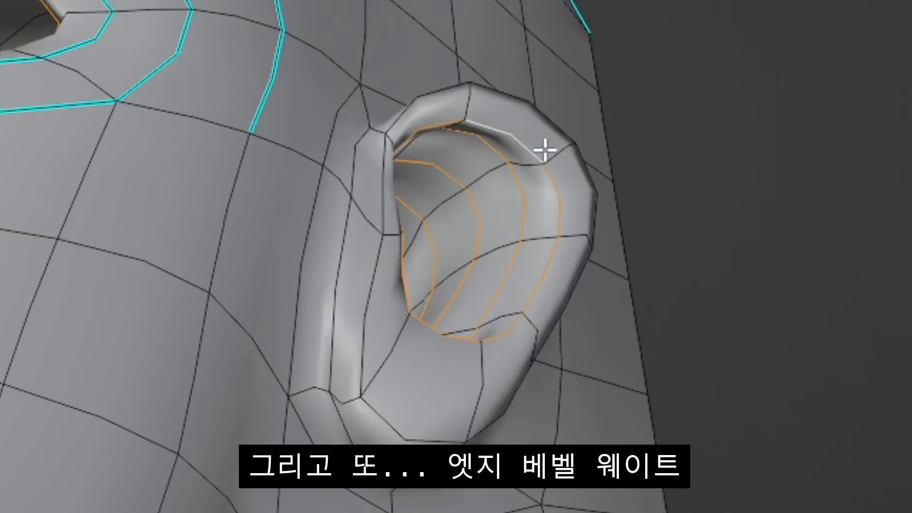
- Give the selected ear-hollow and eye-opening loops a bevel weight of 1 and add a Bevel modifier with the limit method Weight
{"action": "middle_click_drag", "start_coordinate": [623, 166], "coordinate": [683, 191]}
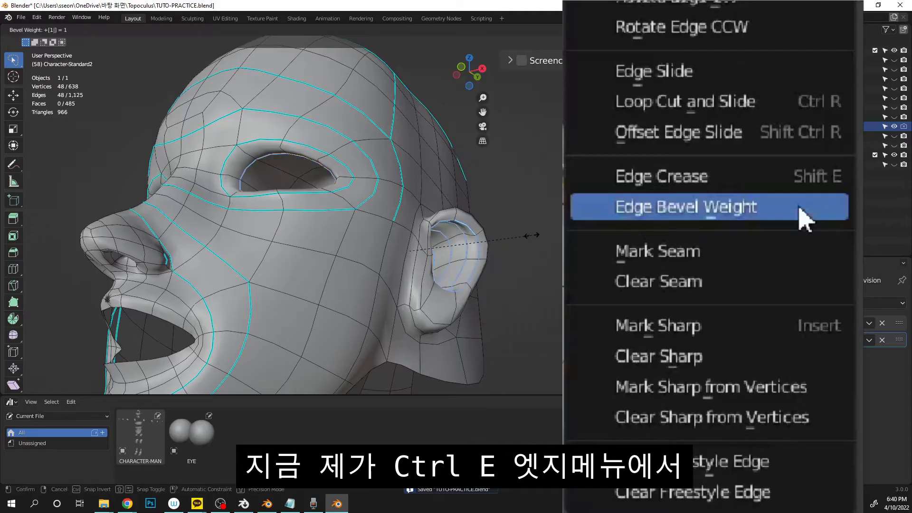
{"action": "key", "text": "Tab"}
{"action": "left_click", "coordinate": [820, 302]}
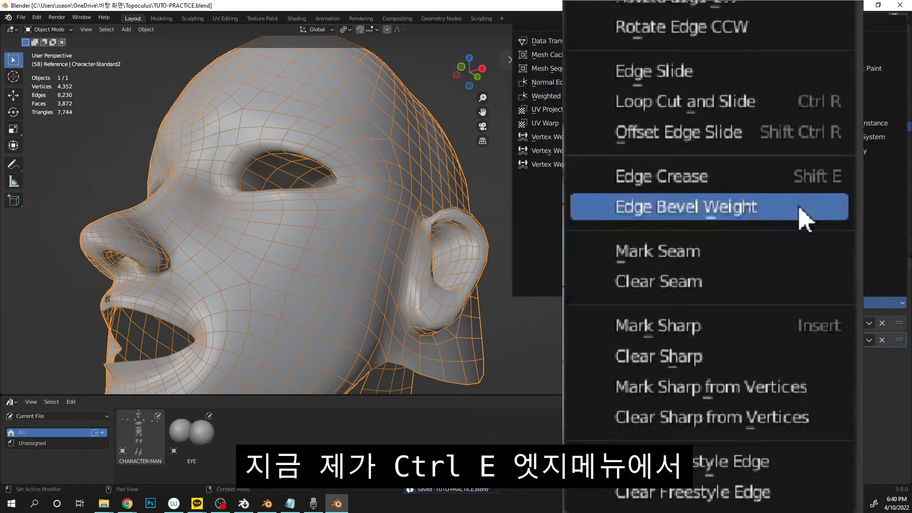
{"action": "left_click", "coordinate": [672, 113]}
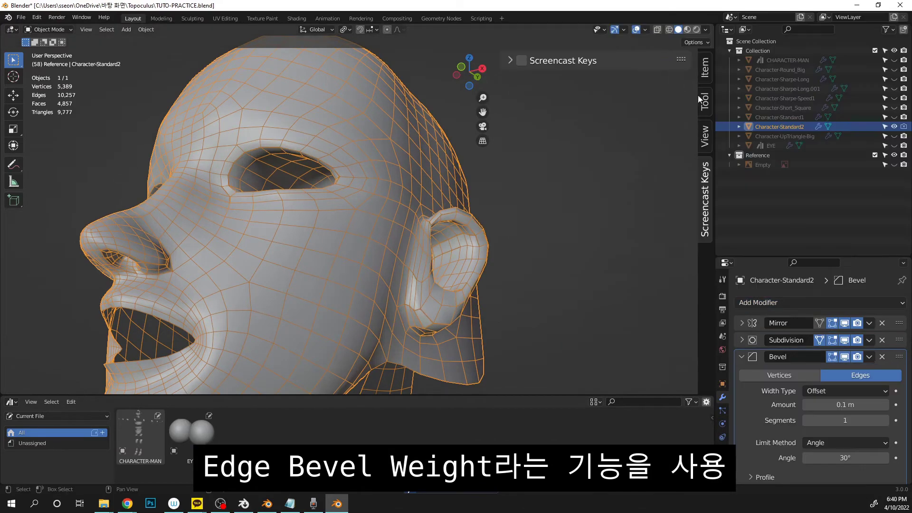
{"action": "left_click", "coordinate": [855, 442]}
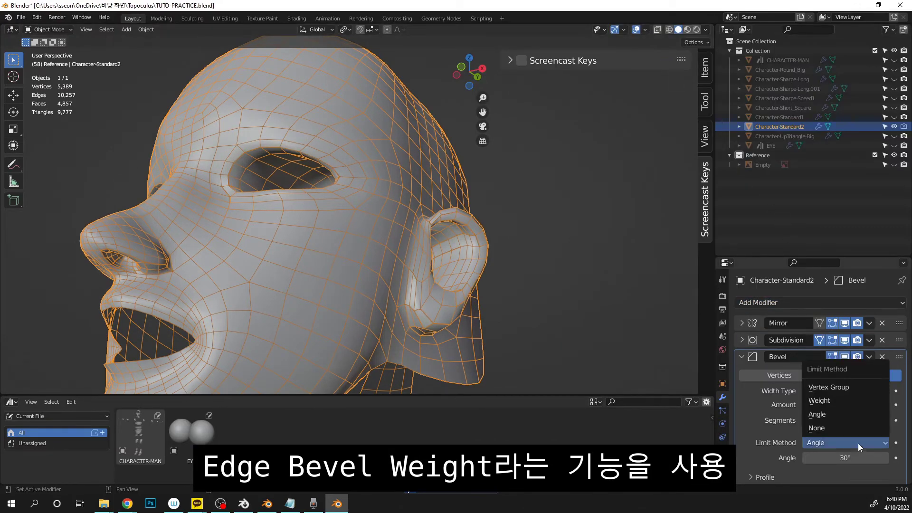
{"action": "left_click", "coordinate": [836, 400]}
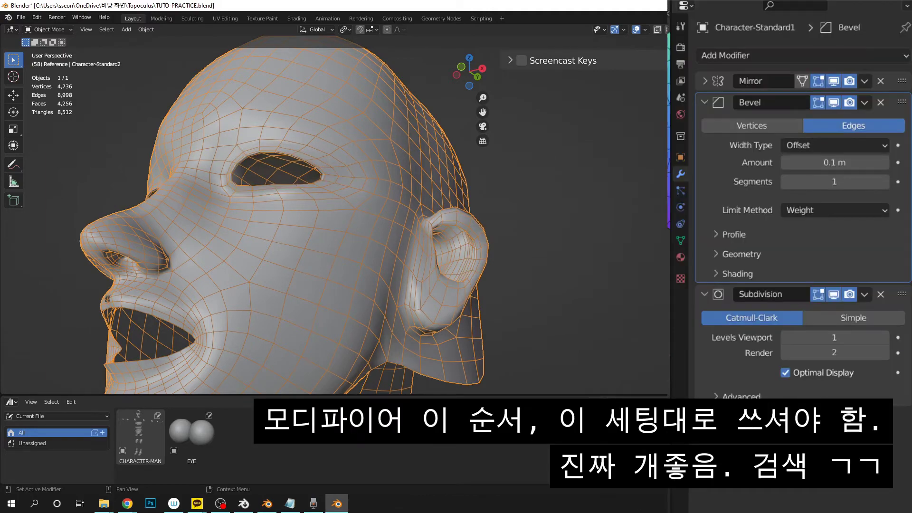
- Examine the bevelled ear and the side of the head with the overlays hidden, and show the overlays again
{"action": "scroll", "coordinate": [469, 233], "scroll_direction": "down", "scroll_amount": 3}
{"action": "middle_click_drag", "start_coordinate": [469, 234], "coordinate": [504, 243]}
{"action": "scroll", "coordinate": [548, 227], "scroll_direction": "up", "scroll_amount": 4}
{"action": "middle_click_drag", "start_coordinate": [631, 135], "coordinate": [543, 200]}
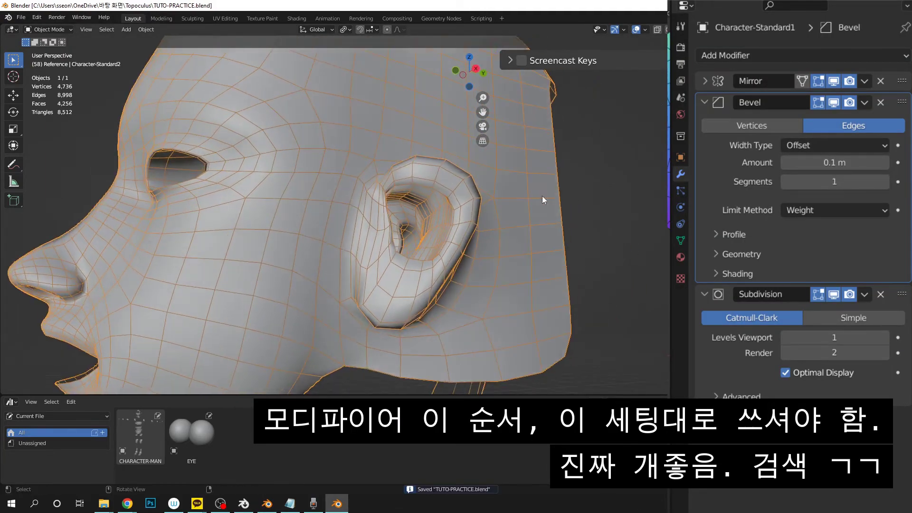
{"action": "left_click", "coordinate": [639, 30]}
{"action": "middle_click_drag", "start_coordinate": [614, 107], "coordinate": [569, 184]}
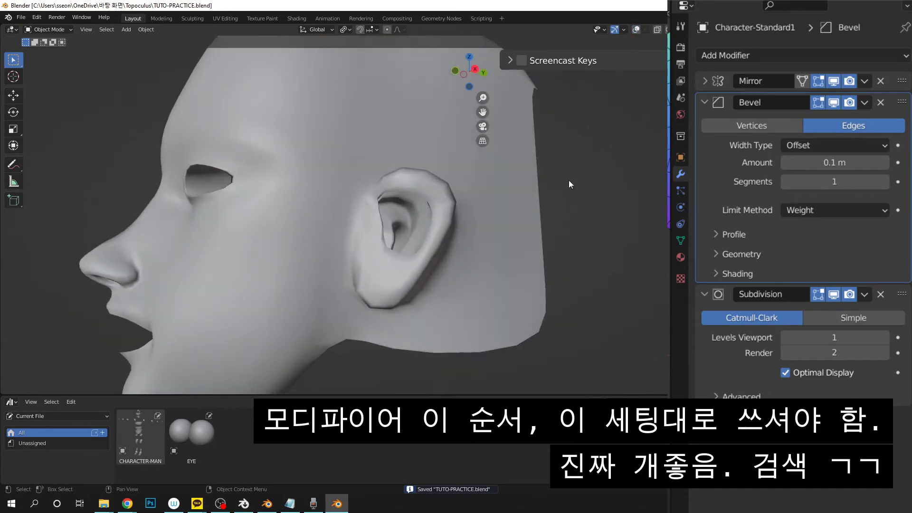
{"action": "left_click", "coordinate": [636, 31]}
- In Edit Mode, move individual vertices along the lower rim of the ear hollow and the back of the lobe downward to reshape them
{"action": "key", "text": "Tab"}
{"action": "scroll", "coordinate": [412, 273], "scroll_direction": "up", "scroll_amount": 2}
{"action": "middle_click_drag", "start_coordinate": [394, 313], "coordinate": [338, 325]}
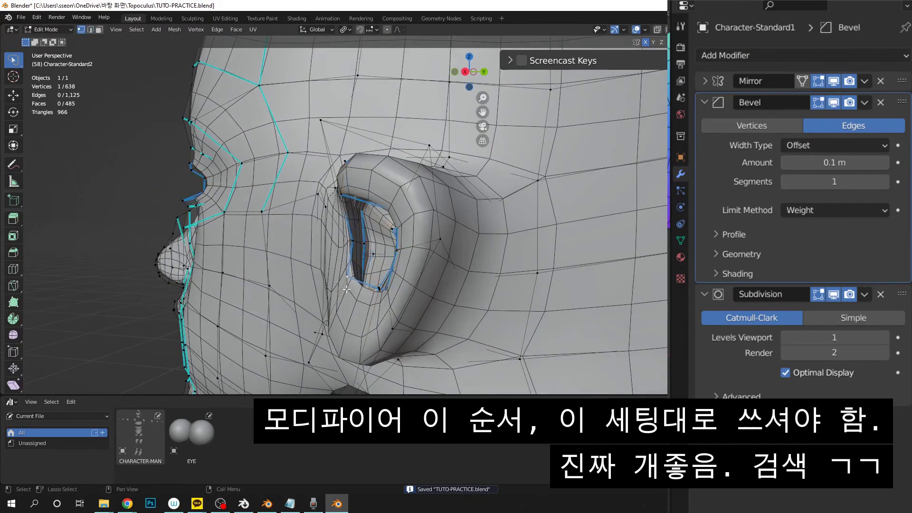
{"action": "middle_click_drag", "start_coordinate": [347, 289], "coordinate": [403, 266]}
{"action": "key", "text": "g"}
{"action": "left_click", "coordinate": [454, 253]}
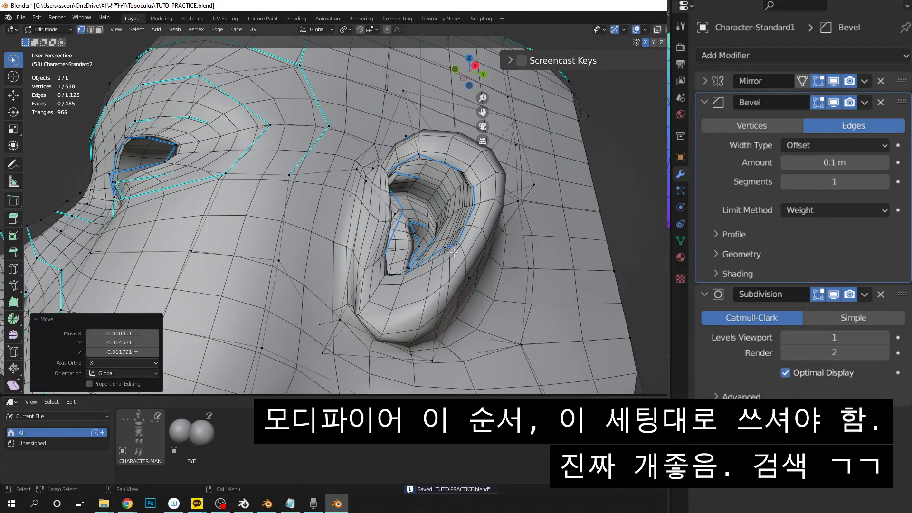
{"action": "key", "text": "g"}
{"action": "left_click", "coordinate": [413, 268]}
{"action": "key", "text": "g"}
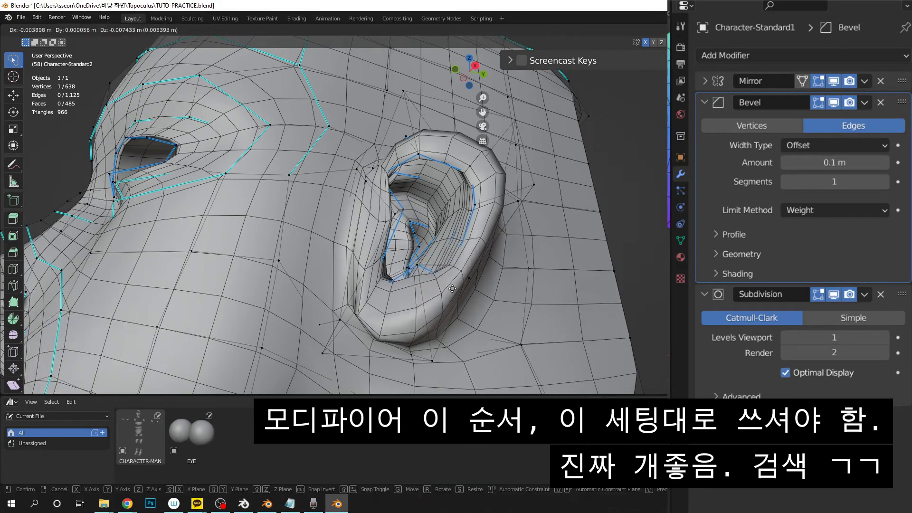
{"action": "left_click", "coordinate": [449, 288]}
{"action": "key", "text": "g"}
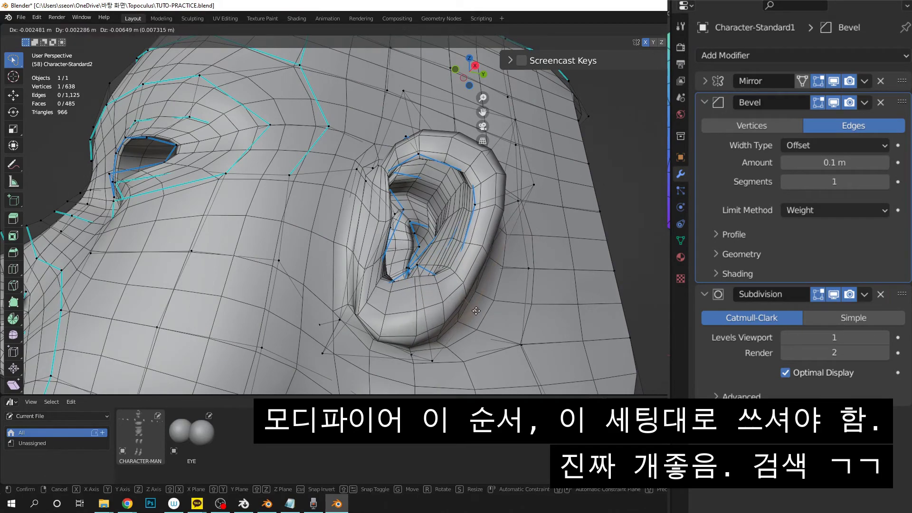
{"action": "left_click", "coordinate": [470, 281]}
- Turn off the Bevel modifier's display while editing and shift the four connected vertices at the ear's upper front edge toward the face
{"action": "left_click", "coordinate": [818, 102]}
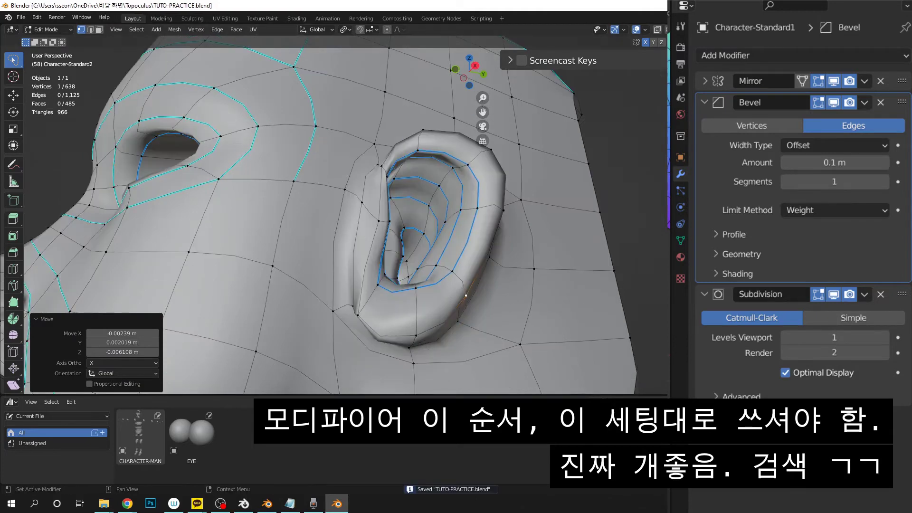
{"action": "middle_click_drag", "start_coordinate": [407, 269], "coordinate": [383, 191]}
{"action": "key", "text": "alt+a"}
{"action": "left_click", "coordinate": [383, 190], "text": "ctrl"}
{"action": "left_click", "coordinate": [369, 180], "text": "shift"}
{"action": "middle_click_drag", "start_coordinate": [373, 225], "coordinate": [372, 213]}
{"action": "left_click", "coordinate": [356, 217], "text": "shift"}
{"action": "key", "text": "g"}
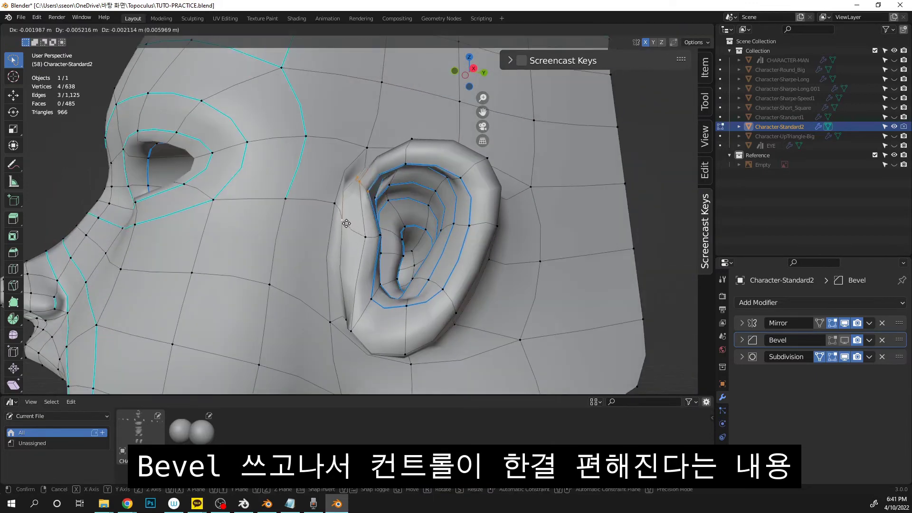
{"action": "left_click", "coordinate": [360, 234]}
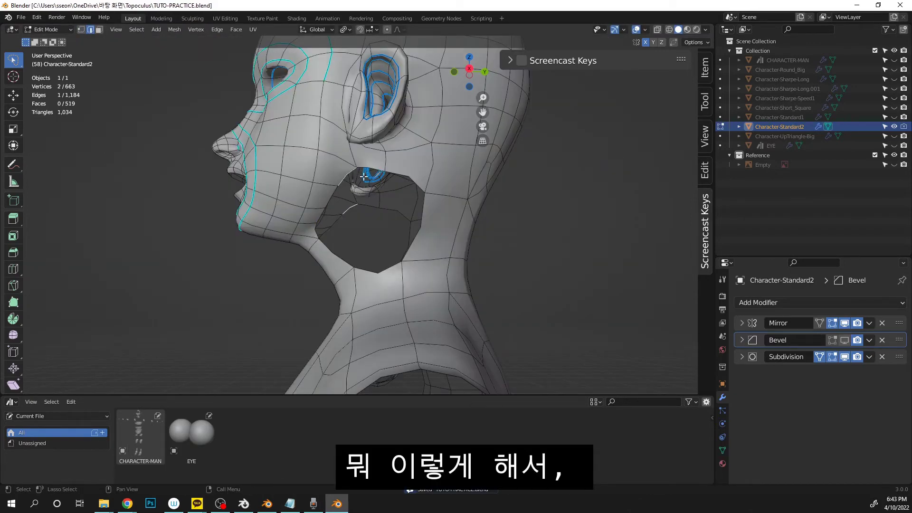
- Add three loop cuts across the strip of faces at the back of the neck beside the side opening, the last one centred
{"action": "left_click", "coordinate": [449, 223]}
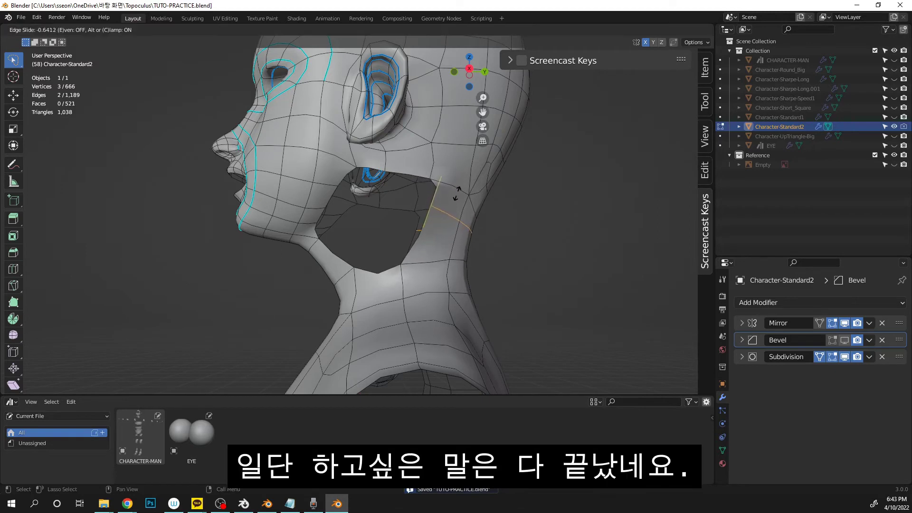
{"action": "left_click", "coordinate": [456, 192]}
{"action": "key", "text": "ctrl+r"}
{"action": "left_click", "coordinate": [459, 227]}
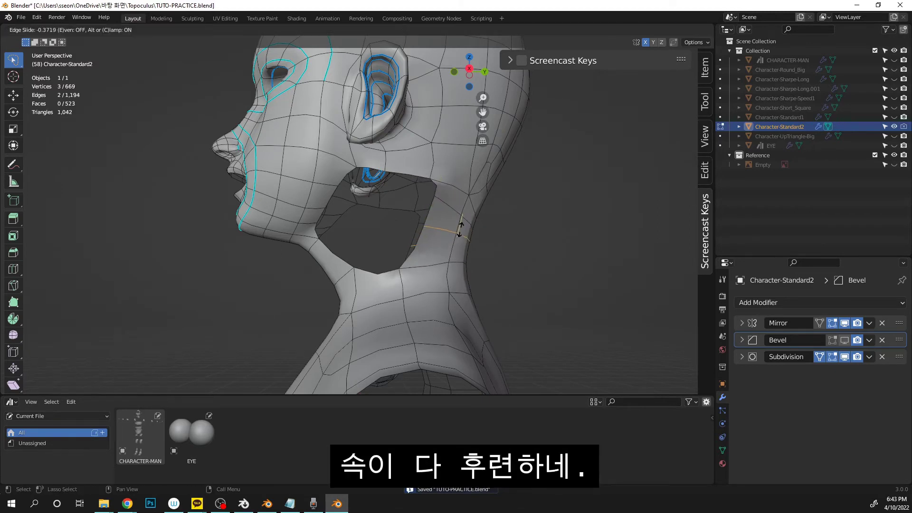
{"action": "left_click", "coordinate": [460, 228]}
{"action": "left_click", "coordinate": [316, 227]}
{"action": "key", "text": "ctrl+r"}
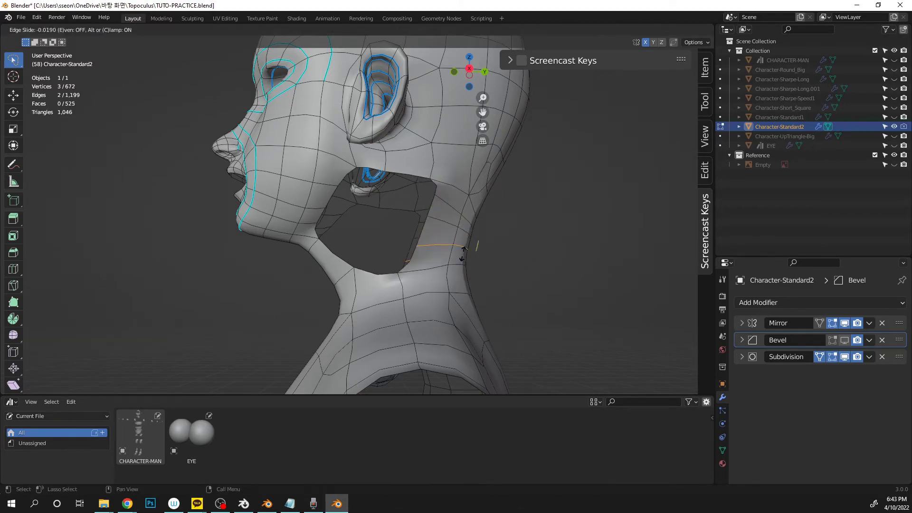
{"action": "left_click", "coordinate": [459, 252]}
{"action": "right_click", "coordinate": [459, 252]}
- Select the boundary loop of the opening in the side of the neck and close it with Grid Fill
{"action": "left_click", "coordinate": [321, 218], "text": "alt"}
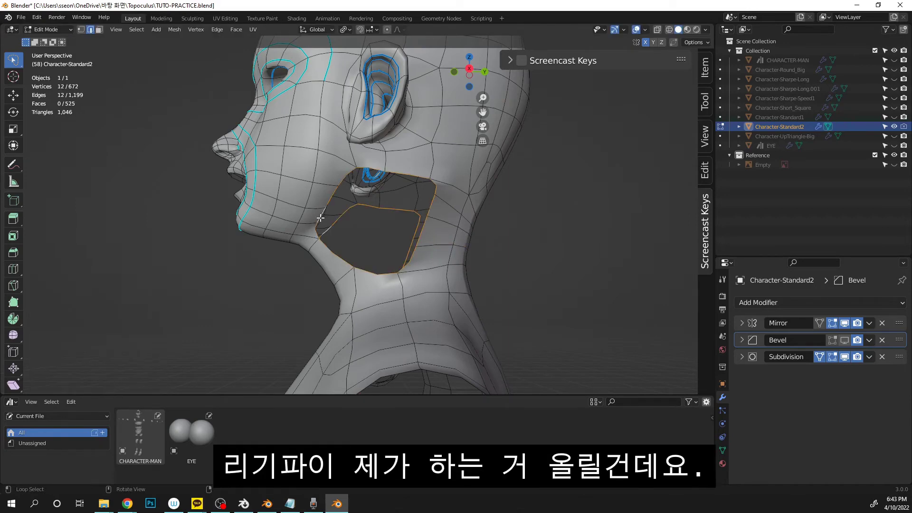
{"action": "key", "text": "ctrl+f"}
{"action": "left_click", "coordinate": [335, 226]}
{"action": "middle_click_drag", "start_coordinate": [335, 226], "coordinate": [468, 260]}
- Switch to Sculpt Mode, check the closed head and neck from several angles, and save the file
{"action": "key", "text": "ctrl+Tab"}
{"action": "mouse_move", "coordinate": [370, 219]}
{"action": "middle_mouse_down"}
{"action": "mouse_move", "coordinate": [235, 250]}
{"action": "mouse_move", "coordinate": [333, 167]}
{"action": "mouse_move", "coordinate": [411, 185]}
{"action": "middle_mouse_up"}
{"action": "scroll", "coordinate": [361, 181], "scroll_direction": "up", "scroll_amount": 3}
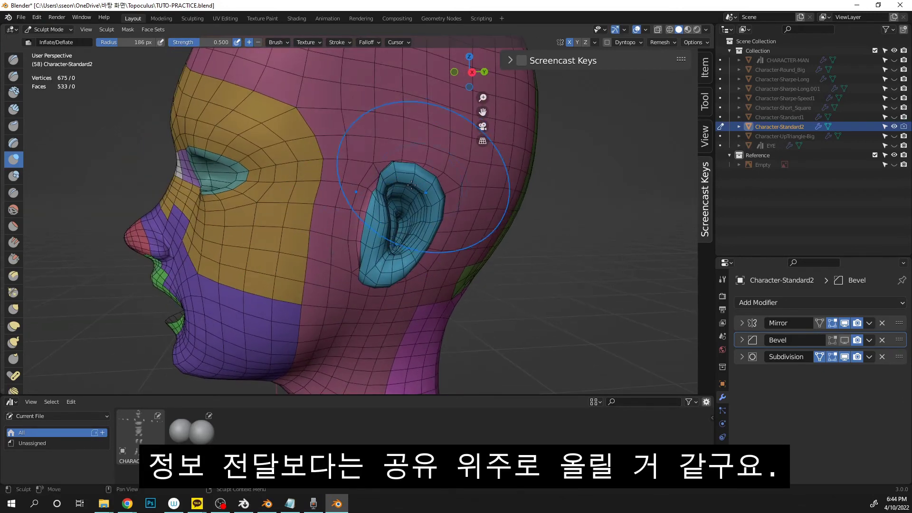
{"action": "scroll", "coordinate": [360, 225], "scroll_direction": "down", "scroll_amount": 3}
{"action": "middle_click_drag", "start_coordinate": [360, 224], "coordinate": [469, 194]}
{"action": "key", "text": "ctrl+s"}
{"action": "middle_click_drag", "start_coordinate": [467, 118], "coordinate": [464, 204]}
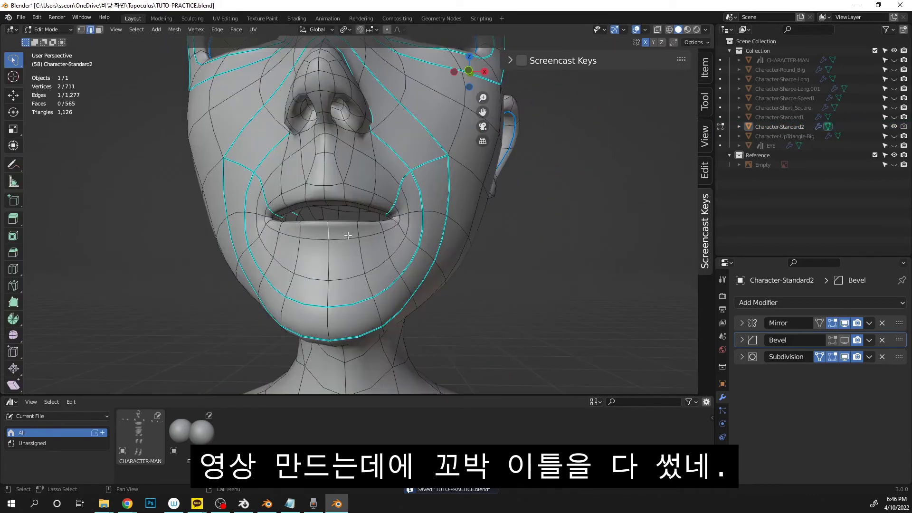
- Mark the edge path running from the mouth corner down across the jaw as sharp
{"action": "left_click", "coordinate": [358, 233], "text": "shift"}
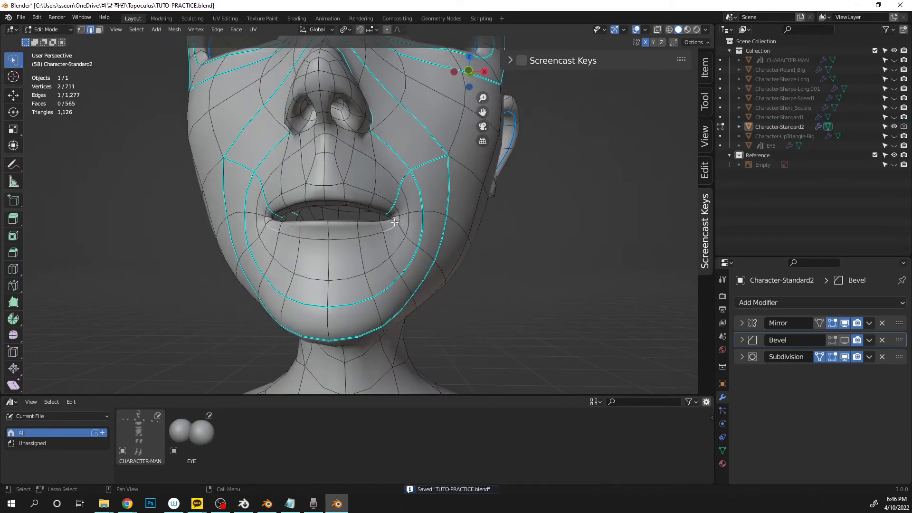
{"action": "key", "text": "shift+r"}
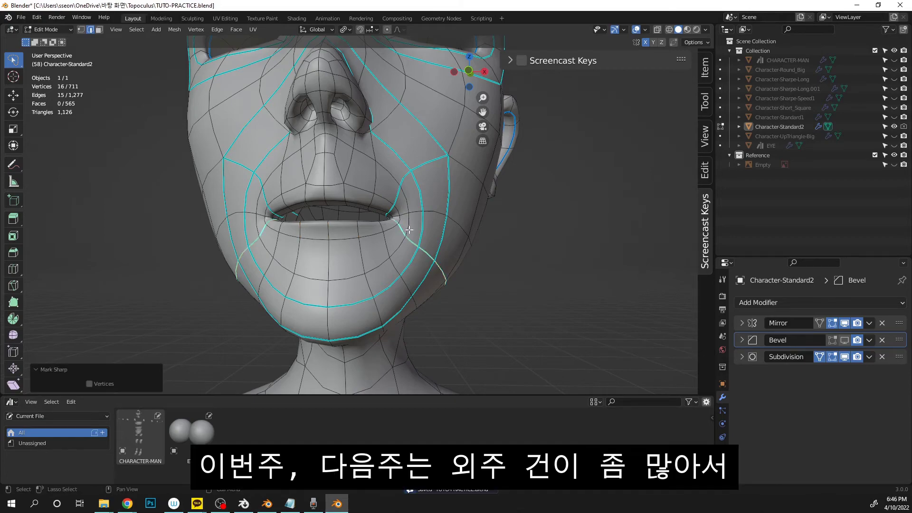
{"action": "scroll", "coordinate": [324, 226], "scroll_direction": "up", "scroll_amount": 4}
{"action": "middle_click_drag", "start_coordinate": [388, 242], "coordinate": [569, 257]}
{"action": "scroll", "coordinate": [546, 252], "scroll_direction": "down", "scroll_amount": 2}
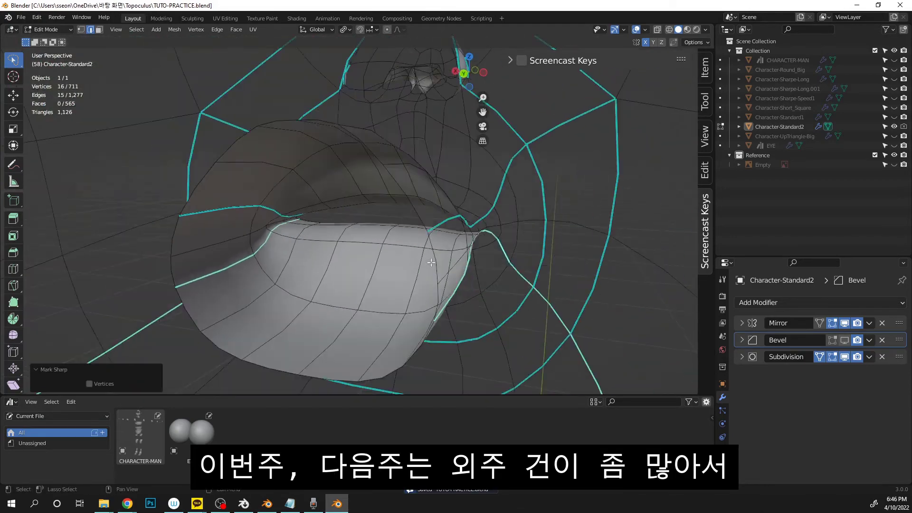
- Extrude the open boundary loop inside the mouth and scale it to 0 to close the mouth cavity
{"action": "middle_click_drag", "start_coordinate": [325, 221], "coordinate": [218, 168]}
{"action": "left_click", "coordinate": [206, 197]}
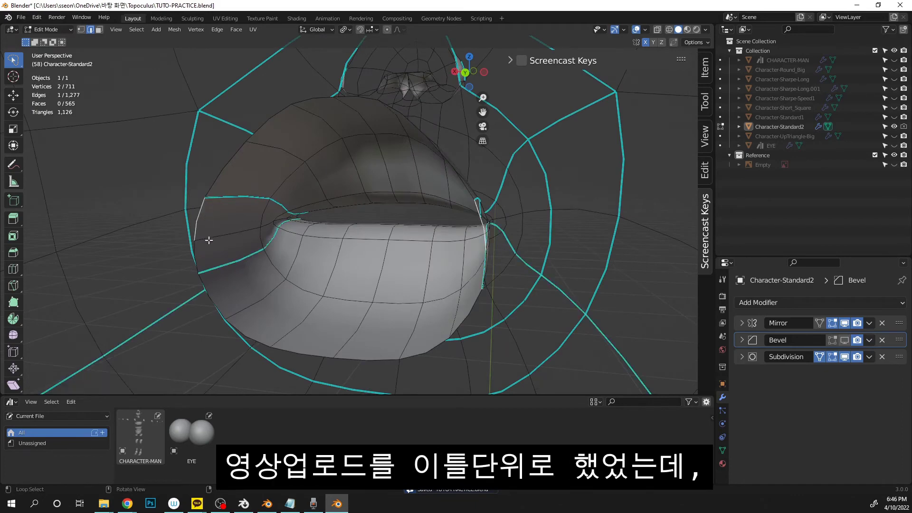
{"action": "mouse_move", "coordinate": [205, 197]}
{"action": "middle_mouse_down"}
{"action": "mouse_move", "coordinate": [275, 248]}
{"action": "mouse_move", "coordinate": [403, 223]}
{"action": "mouse_move", "coordinate": [432, 246]}
{"action": "middle_mouse_up"}
{"action": "key", "text": "e"}
{"action": "key", "text": "x"}
{"action": "left_click", "coordinate": [438, 201]}
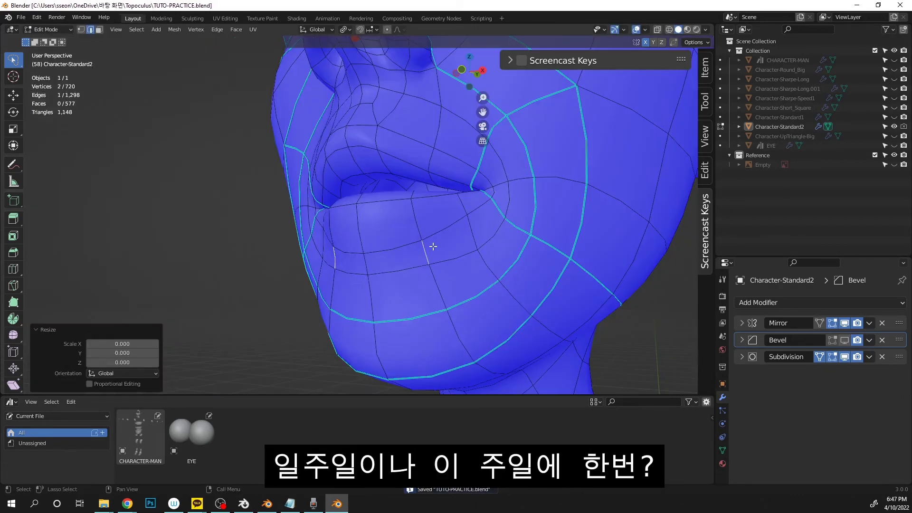
- Move the vertices just below the lower lip forward along the Y axis to soften the hollow above the chin
{"action": "left_click", "coordinate": [470, 234]}
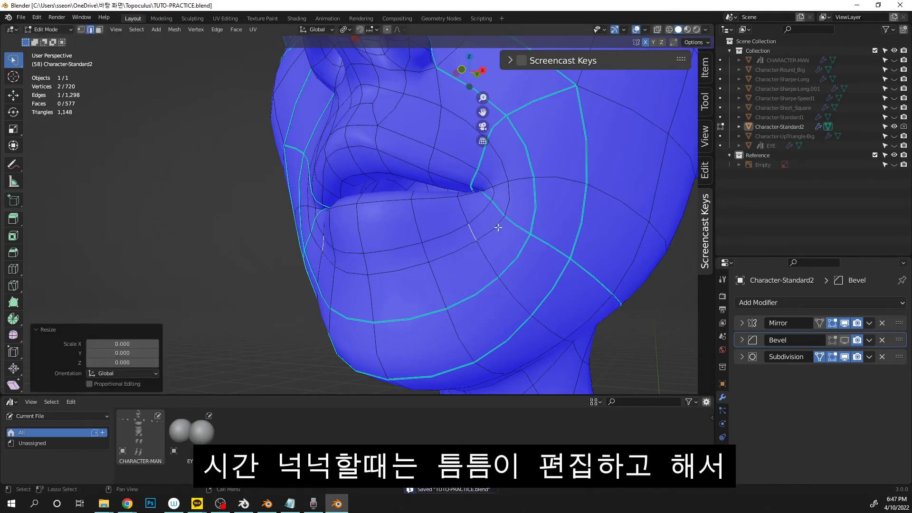
{"action": "key", "text": "1"}
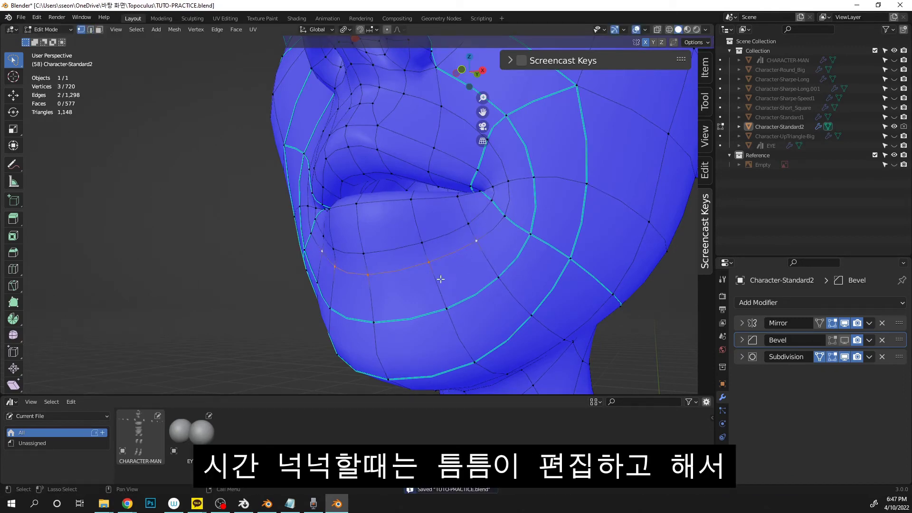
{"action": "middle_click_drag", "start_coordinate": [440, 279], "coordinate": [348, 257]}
{"action": "key", "text": "alt+a"}
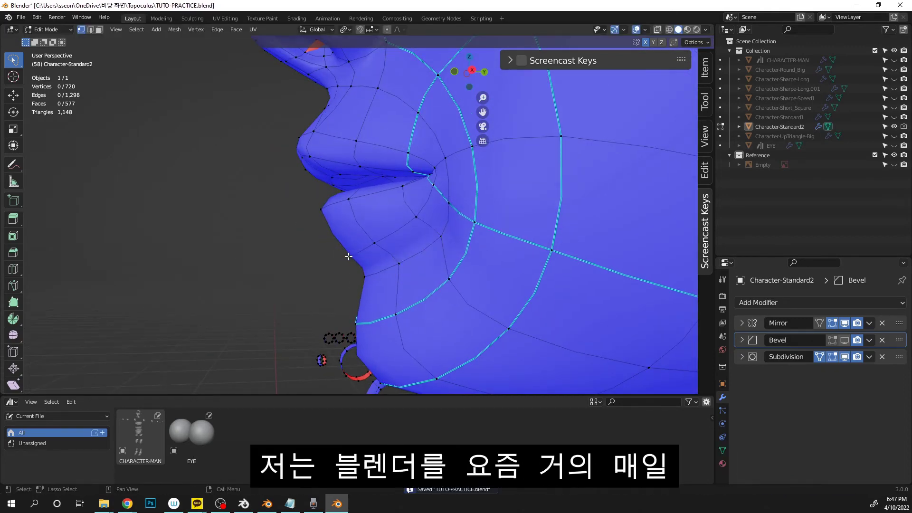
{"action": "key", "text": "g"}
{"action": "key", "text": "y"}
{"action": "left_click", "coordinate": [315, 252]}
- Lower the three vertices along the lower lip's upper edge in Z, the middle one by 0.00333 m
{"action": "key", "text": "g"}
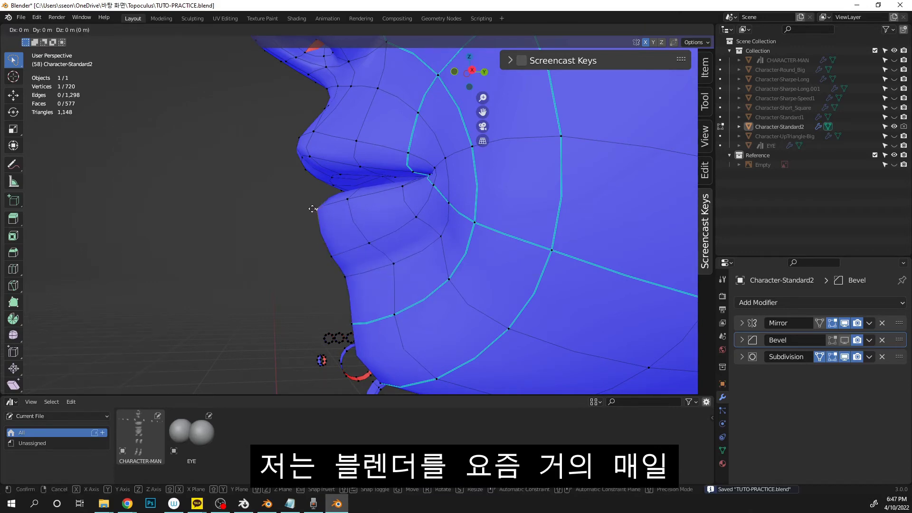
{"action": "key", "text": "z"}
{"action": "left_click", "coordinate": [314, 241]}
{"action": "left_click", "coordinate": [354, 211]}
{"action": "key", "text": "g"}
{"action": "left_click", "coordinate": [376, 228]}
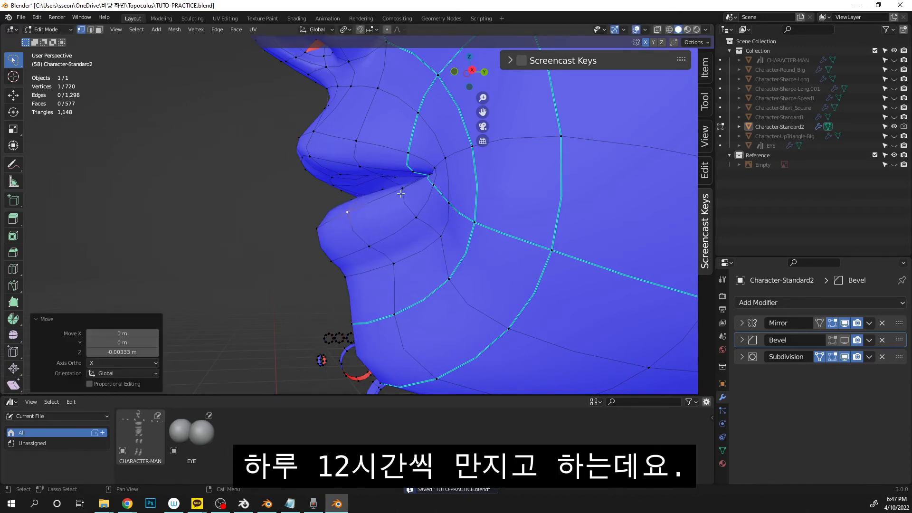
{"action": "left_click", "coordinate": [400, 194]}
{"action": "key", "text": "g"}
{"action": "key", "text": "z"}
{"action": "left_click", "coordinate": [401, 209]}
- Leave Edit Mode, look at the face from below, switch to Sculpt Mode and save the file
{"action": "scroll", "coordinate": [401, 209], "scroll_direction": "down", "scroll_amount": 5}
{"action": "middle_click_drag", "start_coordinate": [401, 208], "coordinate": [449, 190]}
{"action": "key", "text": "Tab"}
{"action": "scroll", "coordinate": [412, 159], "scroll_direction": "up", "scroll_amount": 2}
{"action": "mouse_move", "coordinate": [412, 159]}
{"action": "middle_mouse_down"}
{"action": "mouse_move", "coordinate": [435, 151]}
{"action": "mouse_move", "coordinate": [449, 167]}
{"action": "middle_mouse_up"}
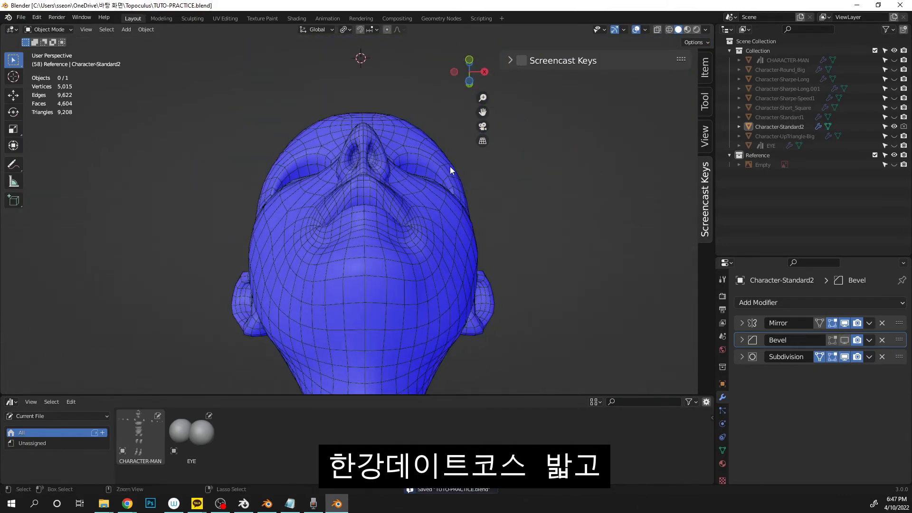
{"action": "key", "text": "ctrl+Tab"}
{"action": "scroll", "coordinate": [470, 249], "scroll_direction": "up", "scroll_amount": 3}
{"action": "key", "text": "ctrl+s"}
- Sculpt the mesh around the mouth corner with short strokes and check the head's profile
{"action": "middle_click_drag", "start_coordinate": [470, 249], "coordinate": [484, 246]}
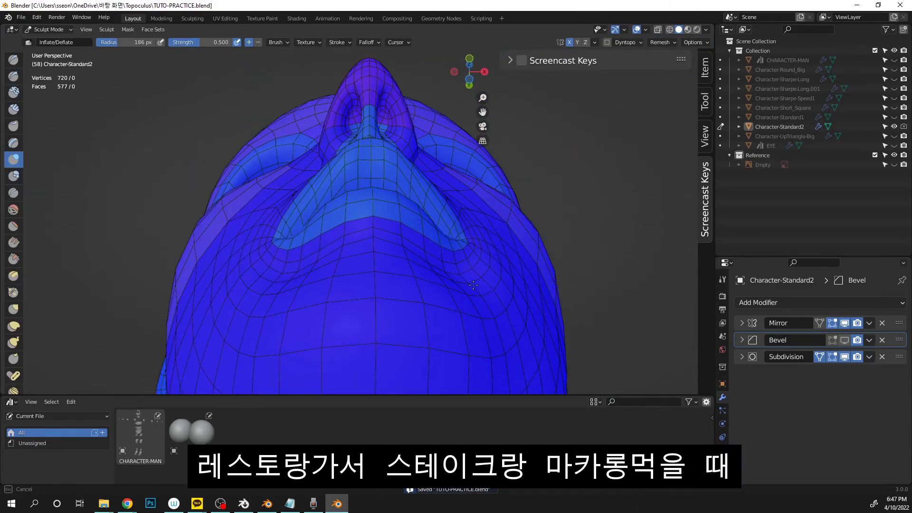
{"action": "left_click_drag", "start_coordinate": [495, 260], "coordinate": [506, 257]}
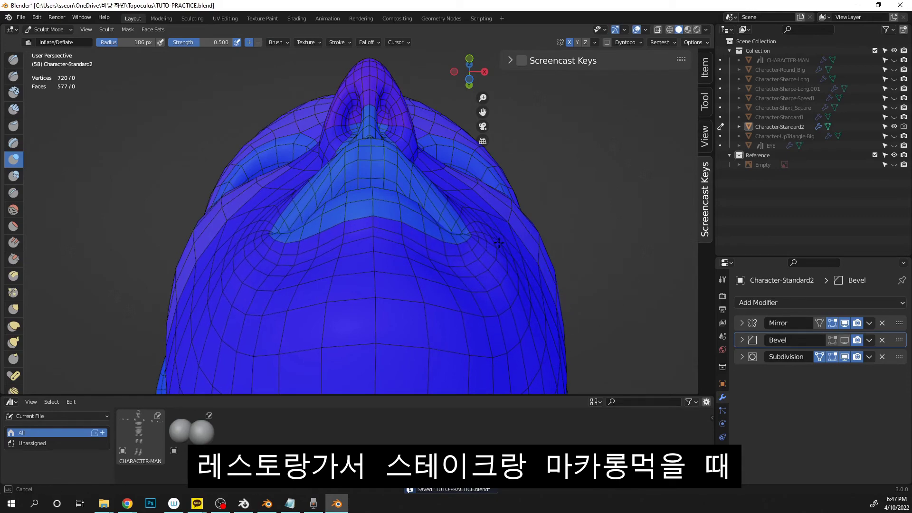
{"action": "scroll", "coordinate": [539, 264], "scroll_direction": "down", "scroll_amount": 3}
{"action": "middle_click_drag", "start_coordinate": [539, 264], "coordinate": [468, 285]}
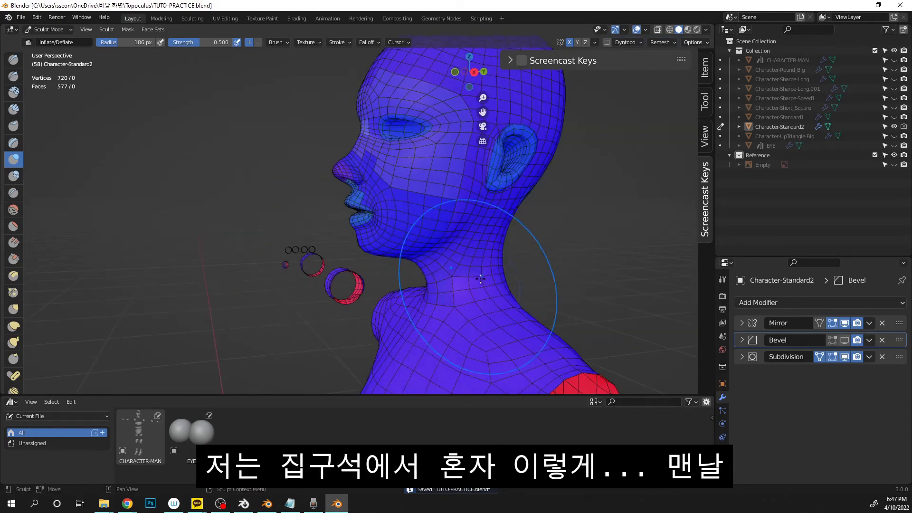
{"action": "scroll", "coordinate": [426, 236], "scroll_direction": "up", "scroll_amount": 3}
{"action": "middle_click_drag", "start_coordinate": [426, 236], "coordinate": [605, 157]}
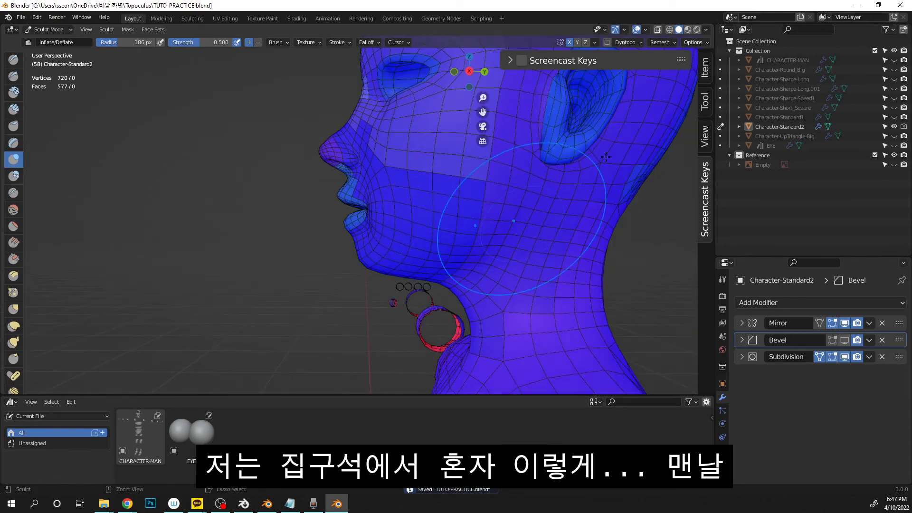
- Set the right orthographic view, turn off the Face Orientation overlay in Object Mode and select the character
{"action": "left_click", "coordinate": [469, 70]}
{"action": "left_click", "coordinate": [595, 42]}
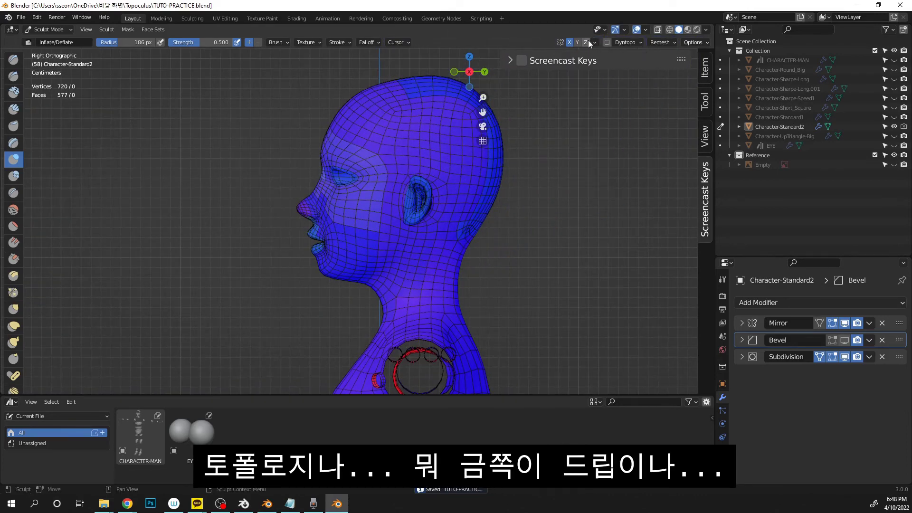
{"action": "left_click", "coordinate": [706, 43]}
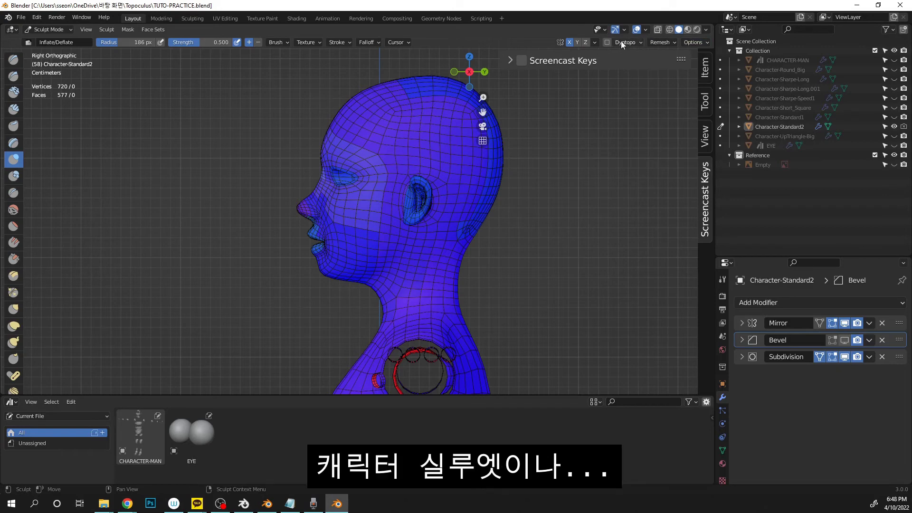
{"action": "key", "text": "ctrl+Tab"}
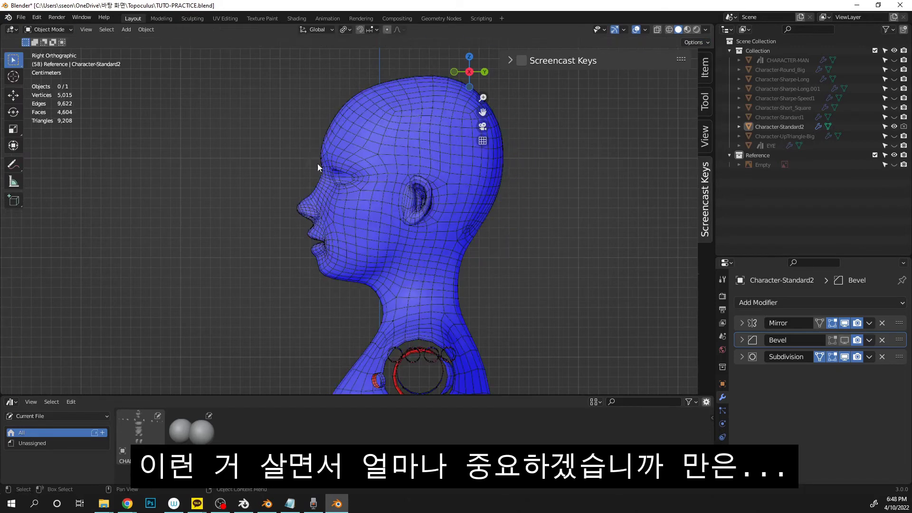
{"action": "left_click", "coordinate": [645, 30]}
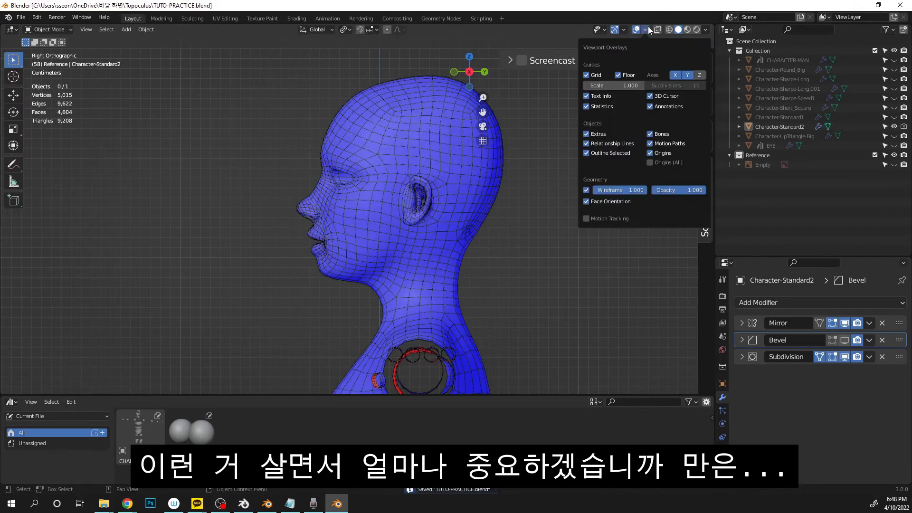
{"action": "left_click", "coordinate": [586, 202]}
{"action": "left_click", "coordinate": [383, 117]}
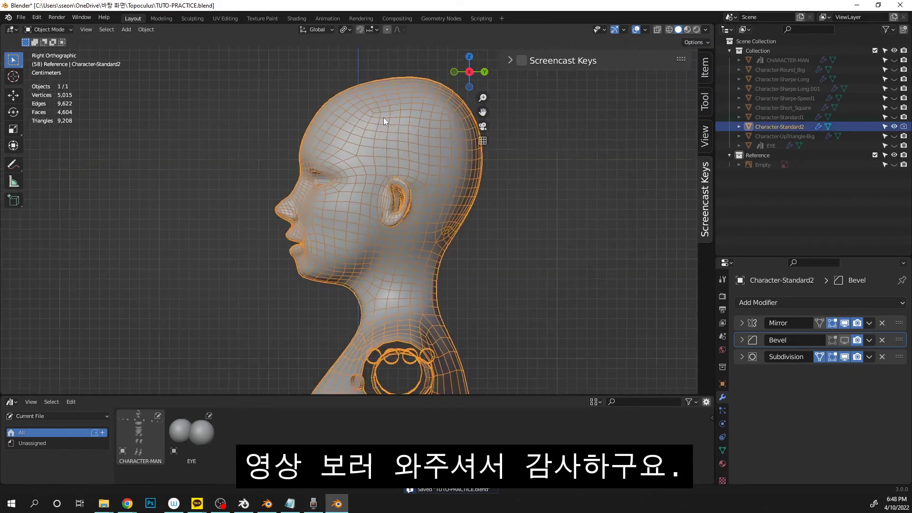
- In Sculpt Mode, reshape the forehead and crown profile with the Elastic Deform brush
{"action": "key", "text": "ctrl+Tab"}
{"action": "left_click_drag", "start_coordinate": [317, 129], "coordinate": [265, 123]}
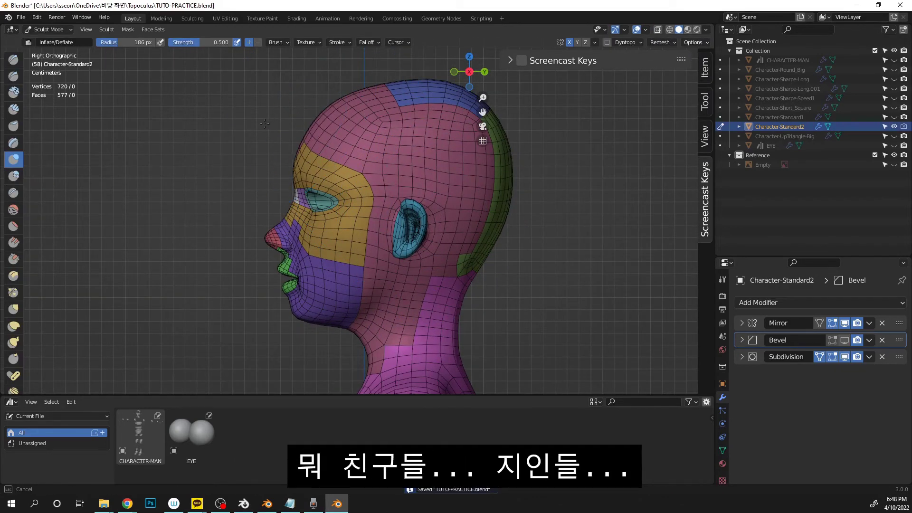
{"action": "left_click", "coordinate": [14, 325]}
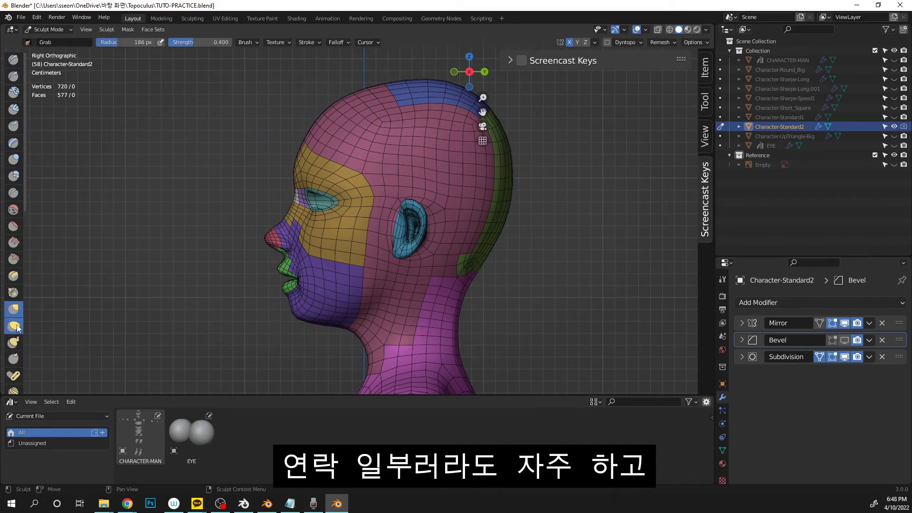
{"action": "left_click_drag", "start_coordinate": [282, 145], "coordinate": [268, 141]}
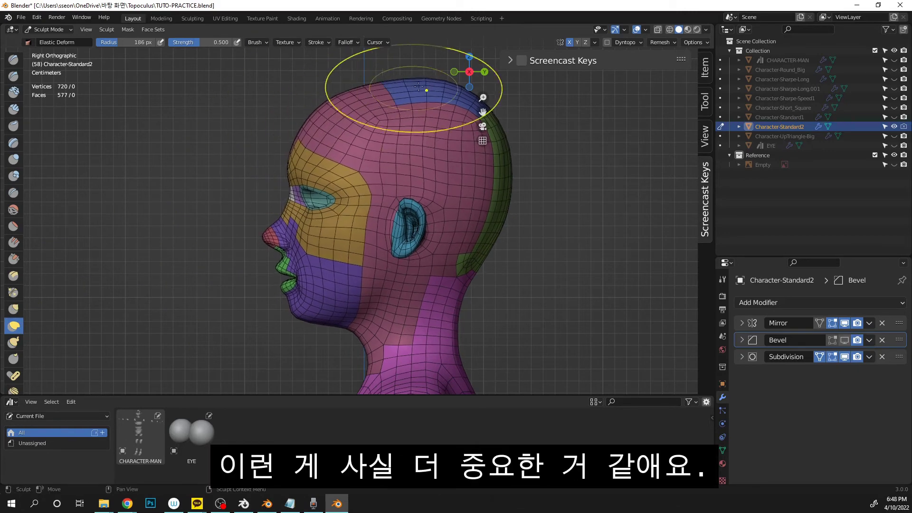
{"action": "left_click_drag", "start_coordinate": [437, 90], "coordinate": [426, 84]}
{"action": "left_click_drag", "start_coordinate": [313, 133], "coordinate": [317, 135]}
{"action": "left_click_drag", "start_coordinate": [313, 149], "coordinate": [316, 158]}
{"action": "scroll", "coordinate": [321, 179], "scroll_direction": "up", "scroll_amount": 2}
{"action": "left_click_drag", "start_coordinate": [285, 120], "coordinate": [278, 120]}
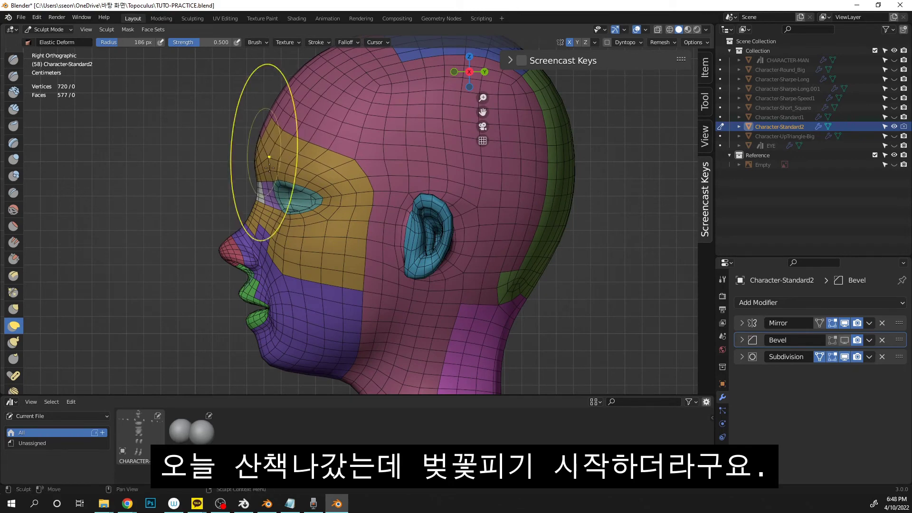
- Reshape the brow and nose bridge profile with the Elastic Deform brush
{"action": "middle_click_drag", "start_coordinate": [278, 252], "coordinate": [378, 184], "text": "shift"}
{"action": "scroll", "coordinate": [378, 184], "scroll_direction": "up", "scroll_amount": 4}
{"action": "middle_click_drag", "start_coordinate": [291, 195], "coordinate": [295, 244], "text": "shift"}
{"action": "left_click_drag", "start_coordinate": [290, 217], "coordinate": [239, 193]}
{"action": "left_click_drag", "start_coordinate": [293, 135], "coordinate": [246, 125]}
{"action": "scroll", "coordinate": [309, 269], "scroll_direction": "down", "scroll_amount": 2}
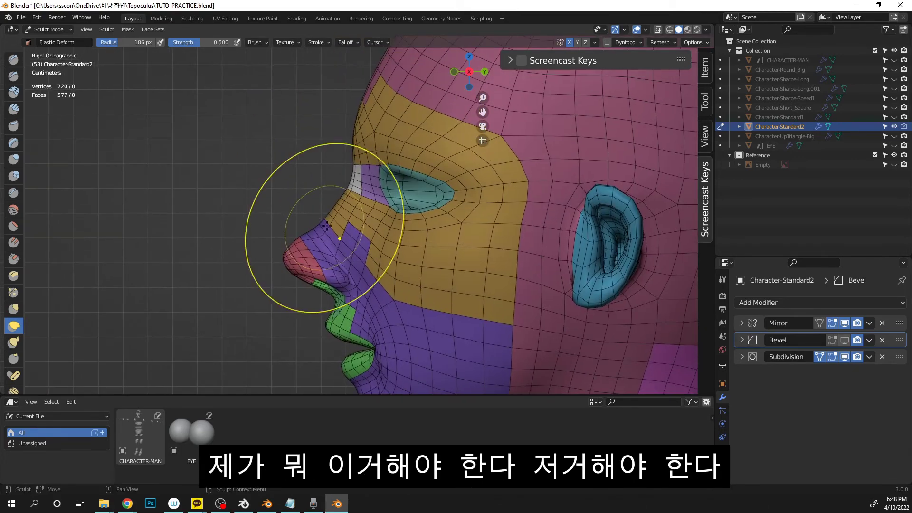
{"action": "scroll", "coordinate": [350, 219], "scroll_direction": "up", "scroll_amount": 1}
{"action": "scroll", "coordinate": [350, 220], "scroll_direction": "up", "scroll_amount": 1}
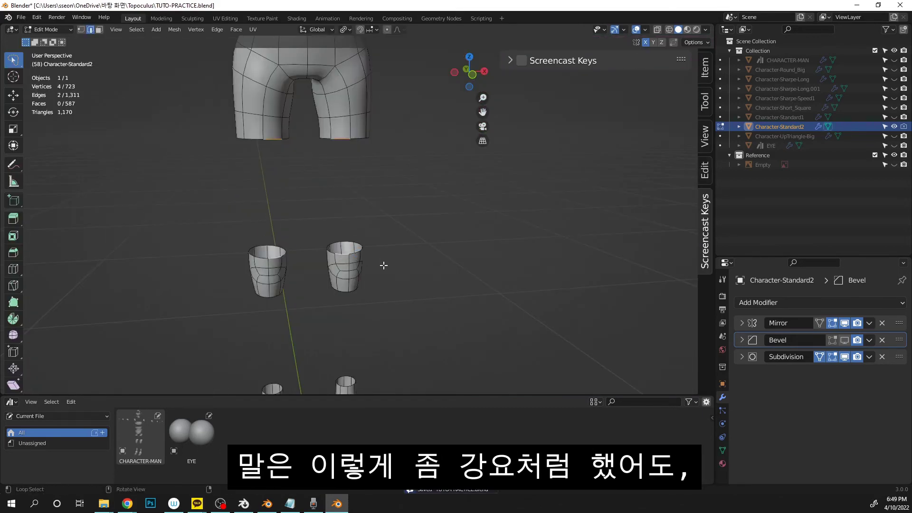
- Fill the gap between the thigh and the knee piece with faces all around the leg
{"action": "middle_click_drag", "start_coordinate": [383, 265], "coordinate": [376, 264], "text": "alt"}
{"action": "key", "text": "f"}
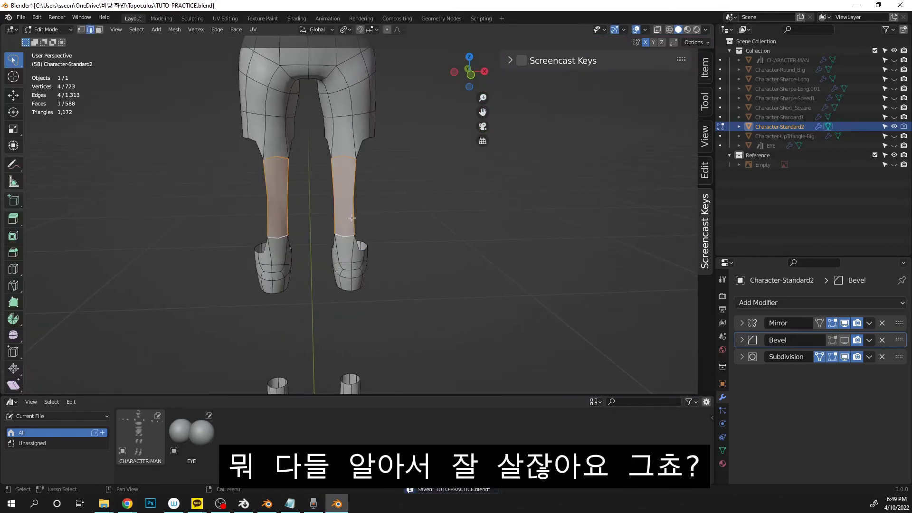
{"action": "key", "text": "f"}
{"action": "key", "text": "f"}
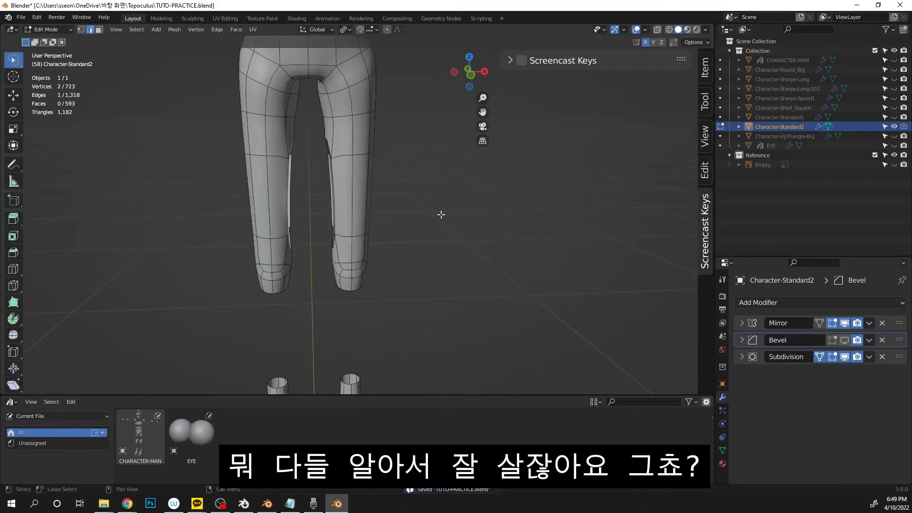
{"action": "key", "text": "Tab"}
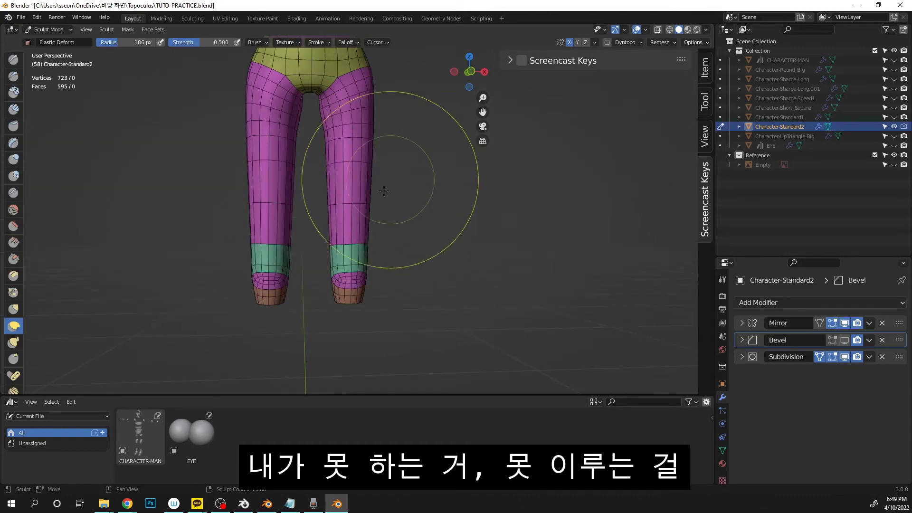
- Add three evenly spaced loop cuts across the new lower thigh faces without sliding them, and save the file
{"action": "middle_click_drag", "start_coordinate": [470, 248], "coordinate": [476, 235], "text": "alt"}
{"action": "scroll", "coordinate": [475, 236], "scroll_direction": "up", "scroll_amount": 3}
{"action": "key", "text": "Tab"}
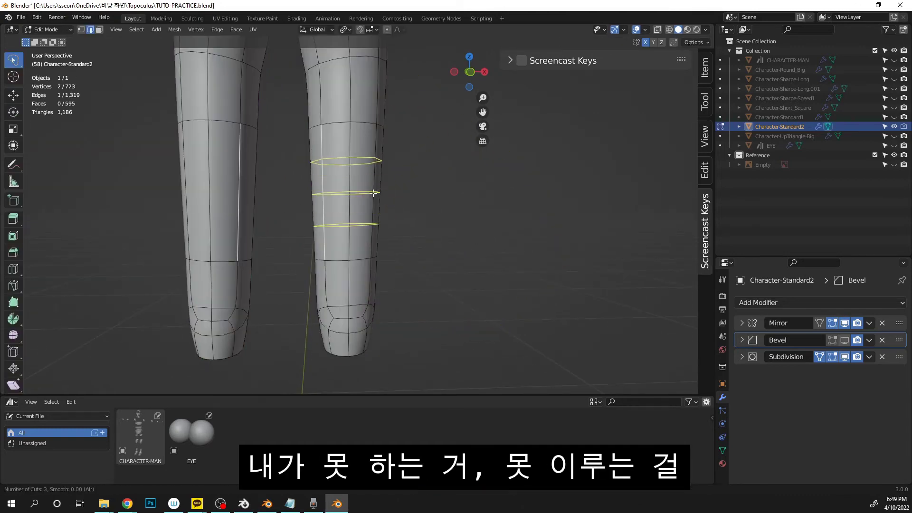
{"action": "left_click", "coordinate": [373, 193]}
{"action": "right_click", "coordinate": [374, 193]}
{"action": "key", "text": "Tab"}
{"action": "key", "text": "ctrl+s"}
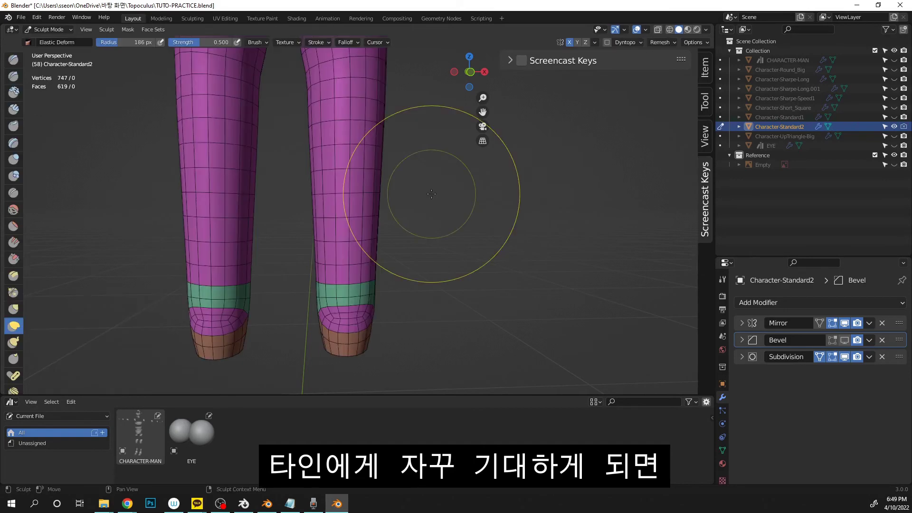
- Fill the gap between the knee piece and the ankle ring with faces all around the lower leg
{"action": "scroll", "coordinate": [417, 332], "scroll_direction": "down", "scroll_amount": 4}
{"action": "scroll", "coordinate": [387, 242], "scroll_direction": "up", "scroll_amount": 3}
{"action": "key", "text": "Tab"}
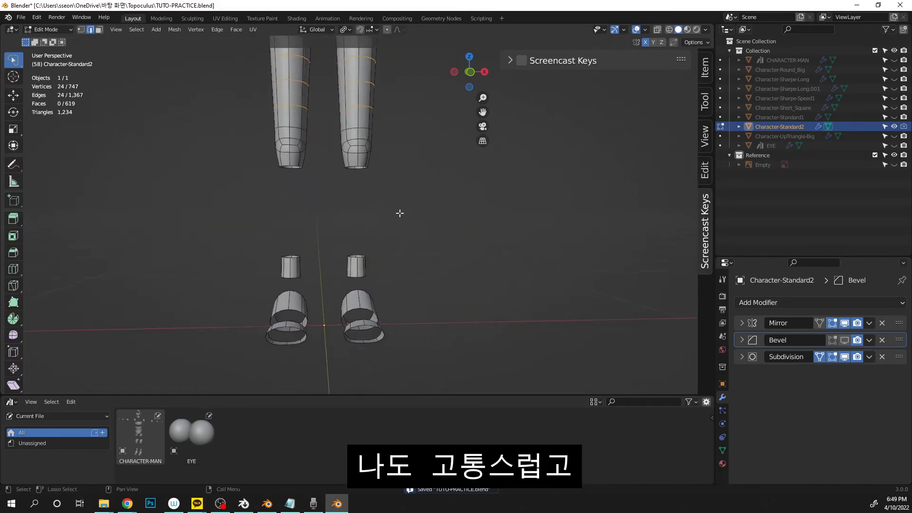
{"action": "scroll", "coordinate": [362, 175], "scroll_direction": "up", "scroll_amount": 4}
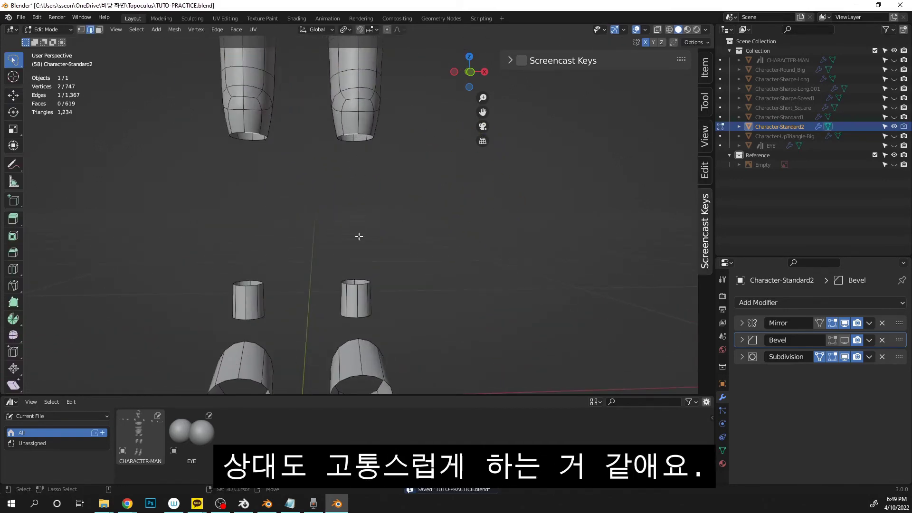
{"action": "key", "text": "f"}
{"action": "key", "text": "f"}
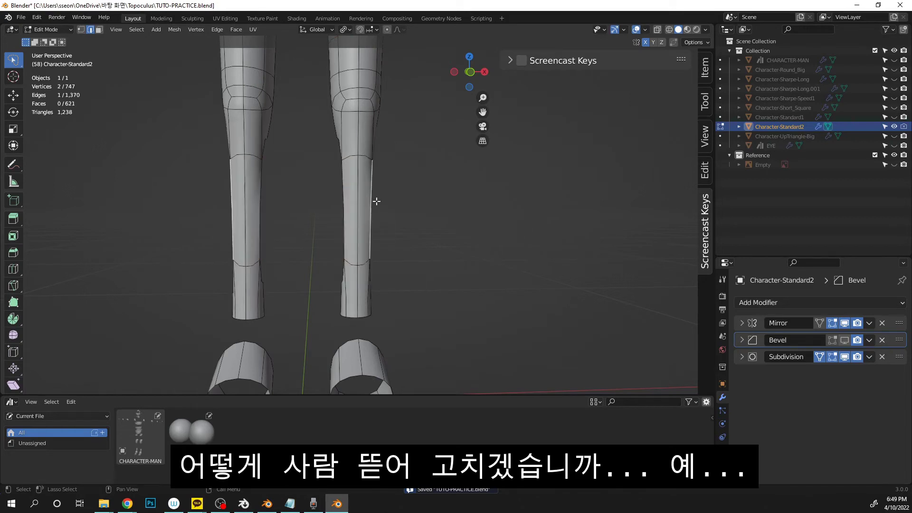
{"action": "key", "text": "f"}
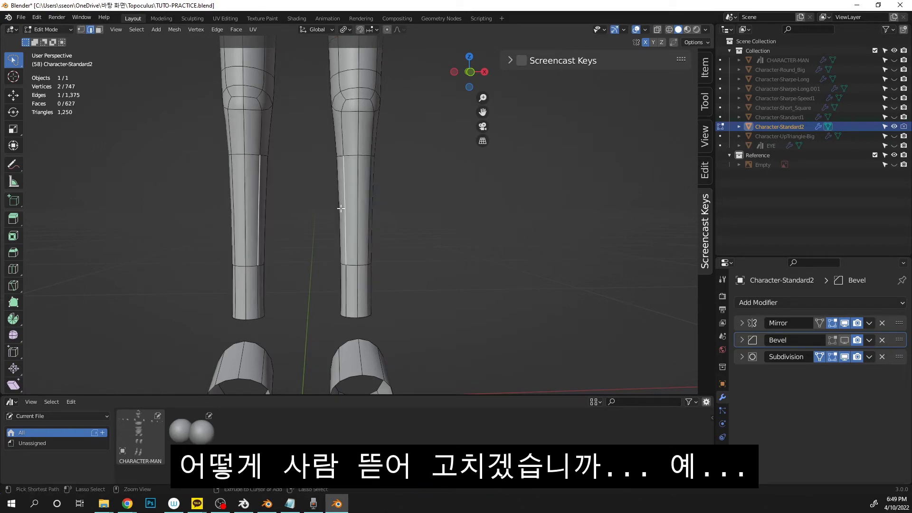
- Add three evenly spaced loop cuts across the new lower leg faces, switch to Sculpt Mode, and save the file
{"action": "key", "text": "ctrl+r"}
{"action": "scroll", "coordinate": [371, 205], "scroll_direction": "up", "scroll_amount": 1}
{"action": "left_click", "coordinate": [371, 206]}
{"action": "scroll", "coordinate": [372, 205], "scroll_direction": "down", "scroll_amount": 7}
{"action": "key", "text": "ctrl+Tab"}
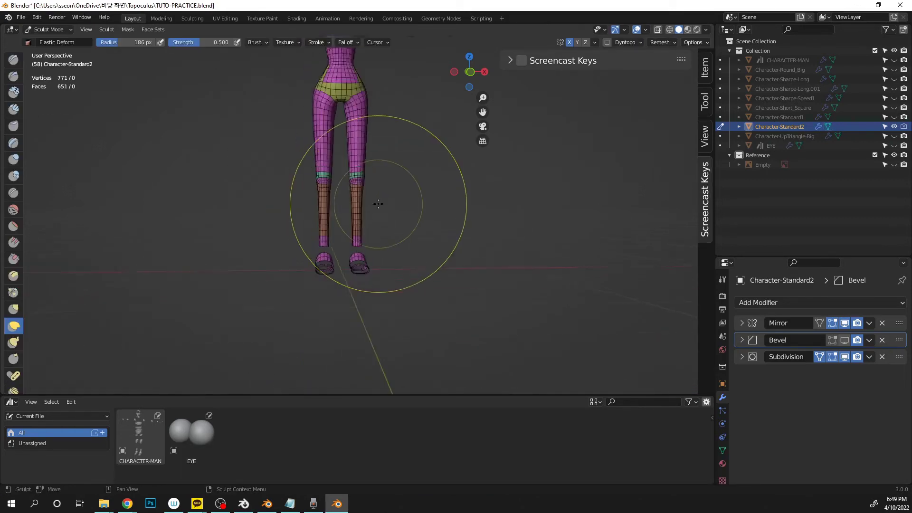
{"action": "scroll", "coordinate": [404, 207], "scroll_direction": "down", "scroll_amount": 3}
{"action": "middle_click_drag", "start_coordinate": [403, 207], "coordinate": [339, 201]}
{"action": "scroll", "coordinate": [338, 200], "scroll_direction": "up", "scroll_amount": 3}
{"action": "scroll", "coordinate": [436, 196], "scroll_direction": "up", "scroll_amount": 2}
{"action": "key", "text": "ctrl+s"}
- In Edit Mode, fill the gap between the shoulder and the elbow ring with faces all around the upper arm
{"action": "mouse_move", "coordinate": [492, 193]}
{"action": "middle_mouse_down"}
{"action": "mouse_move", "coordinate": [446, 192]}
{"action": "mouse_move", "coordinate": [397, 280]}
{"action": "mouse_move", "coordinate": [532, 266]}
{"action": "middle_mouse_up"}
{"action": "scroll", "coordinate": [420, 193], "scroll_direction": "down", "scroll_amount": 2}
{"action": "scroll", "coordinate": [433, 271], "scroll_direction": "up", "scroll_amount": 1}
{"action": "key", "text": "Tab"}
{"action": "scroll", "coordinate": [475, 213], "scroll_direction": "up", "scroll_amount": 5}
{"action": "left_click", "coordinate": [393, 162]}
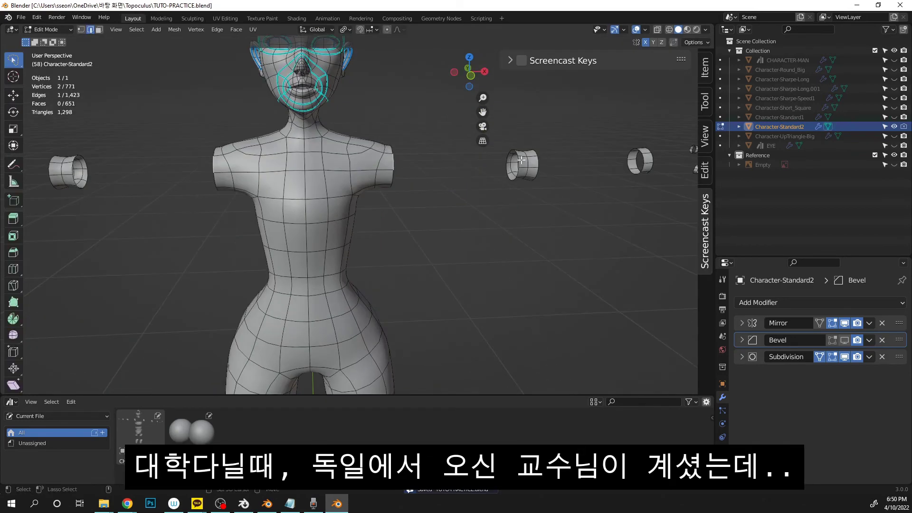
{"action": "left_click", "coordinate": [521, 160], "text": "shift"}
{"action": "key", "text": "f"}
{"action": "key", "text": "f"}
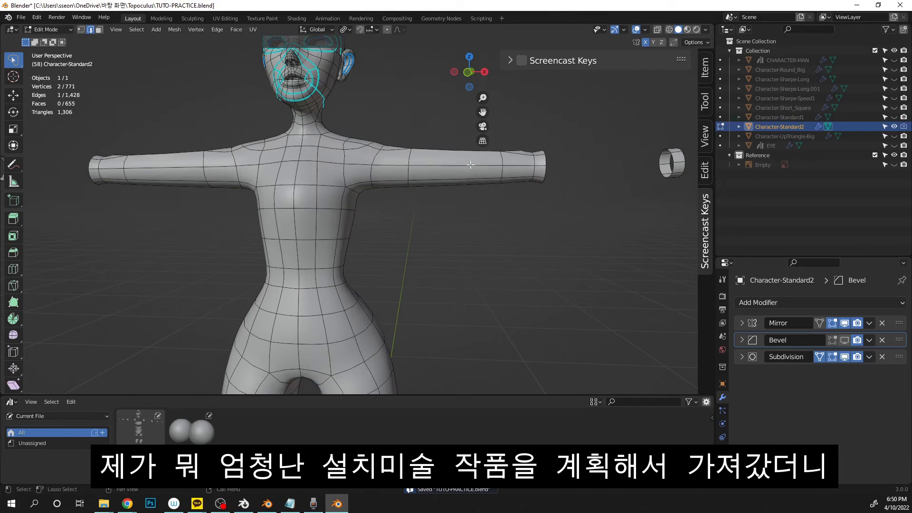
- Add three evenly spaced loop cuts across the new upper arm faces without sliding them
{"action": "middle_click_drag", "start_coordinate": [481, 195], "coordinate": [453, 227], "text": "shift"}
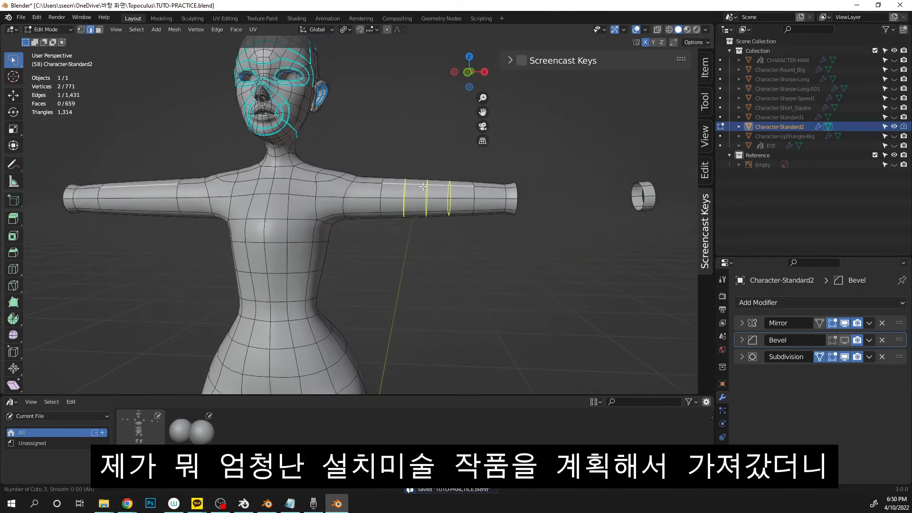
{"action": "left_click", "coordinate": [424, 186]}
{"action": "right_click", "coordinate": [423, 186]}
{"action": "middle_click_drag", "start_coordinate": [423, 187], "coordinate": [457, 167]}
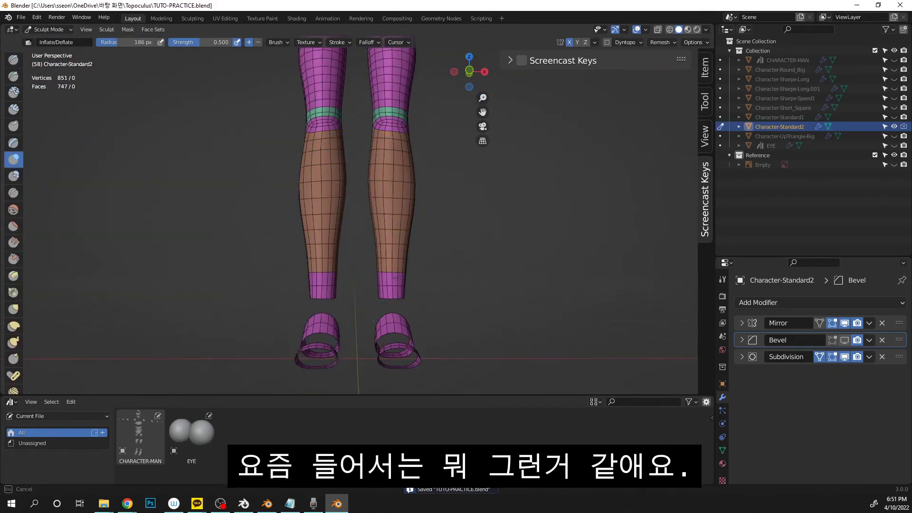
- Switch to Object Mode, examine the whole figure's proportions in front orthographic view, and save the file
{"action": "scroll", "coordinate": [397, 278], "scroll_direction": "down", "scroll_amount": 6}
{"action": "middle_click_drag", "start_coordinate": [398, 278], "coordinate": [426, 198]}
{"action": "key", "text": "ctrl+Tab"}
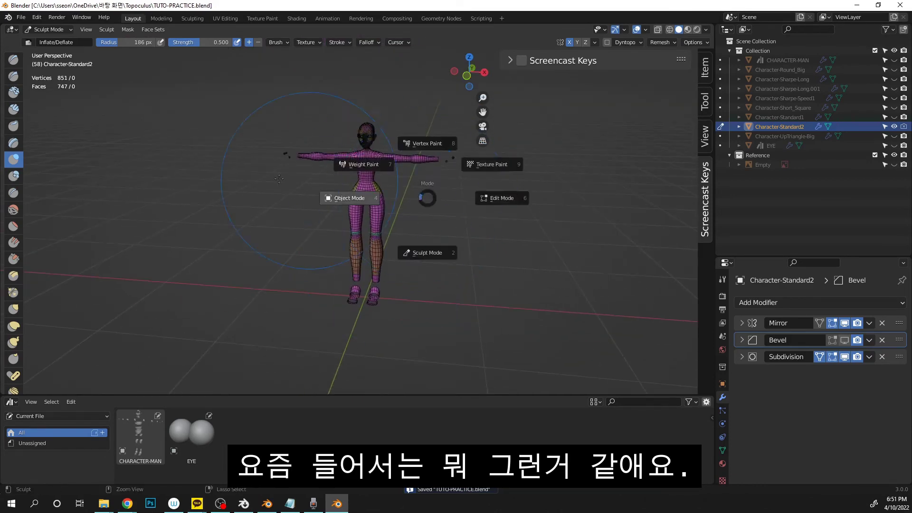
{"action": "left_click", "coordinate": [279, 179]}
{"action": "scroll", "coordinate": [410, 287], "scroll_direction": "up", "scroll_amount": 6}
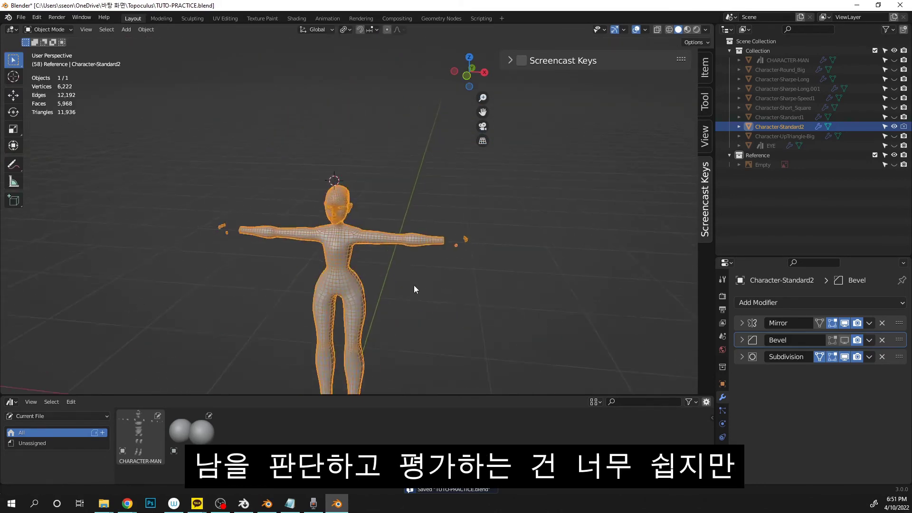
{"action": "scroll", "coordinate": [433, 245], "scroll_direction": "down", "scroll_amount": 1}
{"action": "left_click", "coordinate": [467, 74]}
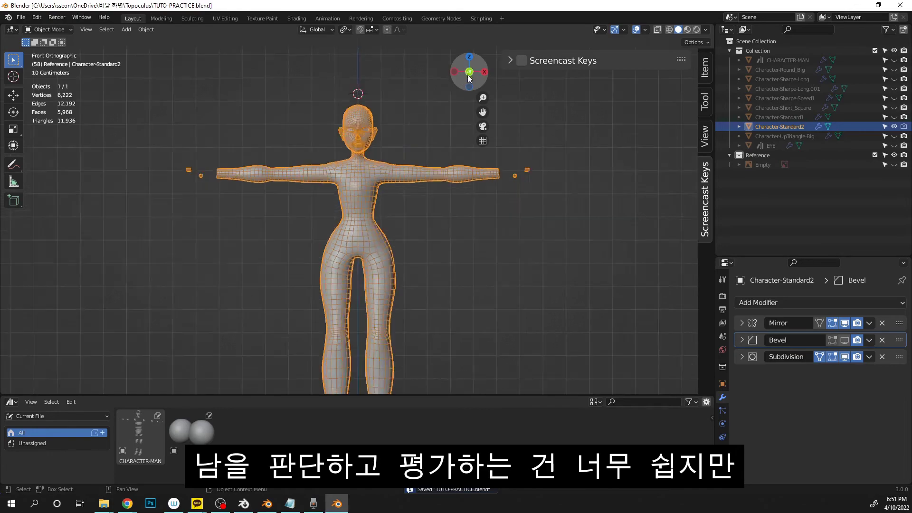
{"action": "middle_click_drag", "start_coordinate": [435, 233], "coordinate": [414, 142], "text": "ctrl"}
{"action": "middle_click_drag", "start_coordinate": [414, 142], "coordinate": [397, 304], "text": "shift"}
{"action": "middle_click_drag", "start_coordinate": [409, 304], "coordinate": [426, 267], "text": "ctrl"}
{"action": "scroll", "coordinate": [509, 312], "scroll_direction": "down", "scroll_amount": 5}
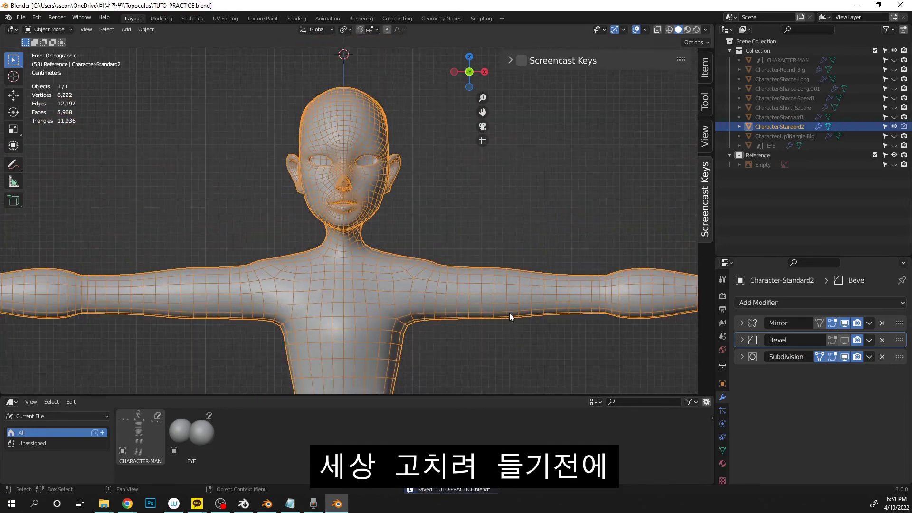
{"action": "scroll", "coordinate": [512, 269], "scroll_direction": "up", "scroll_amount": 6}
{"action": "key", "text": "ctrl+s"}
- In Edit Mode, connect two neighbouring finger rings with a face between their facing edges
{"action": "key", "text": "Tab"}
{"action": "middle_click_drag", "start_coordinate": [560, 246], "coordinate": [360, 157], "text": "shift"}
{"action": "middle_click_drag", "start_coordinate": [361, 190], "coordinate": [375, 143], "text": "ctrl"}
{"action": "left_click", "coordinate": [408, 248]}
{"action": "left_click", "coordinate": [429, 254], "text": "shift"}
{"action": "key", "text": "f"}
{"action": "middle_click_drag", "start_coordinate": [429, 255], "coordinate": [356, 254]}
- Continue connecting the remaining neighbouring finger rings with faces between their facing edges, and save the file
{"action": "key", "text": "s"}
{"action": "left_click", "coordinate": [403, 201]}
{"action": "left_click", "coordinate": [474, 200], "text": "ctrl"}
{"action": "key", "text": "f"}
{"action": "key", "text": "ctrl+z"}
{"action": "key", "text": "ctrl+shift+z"}
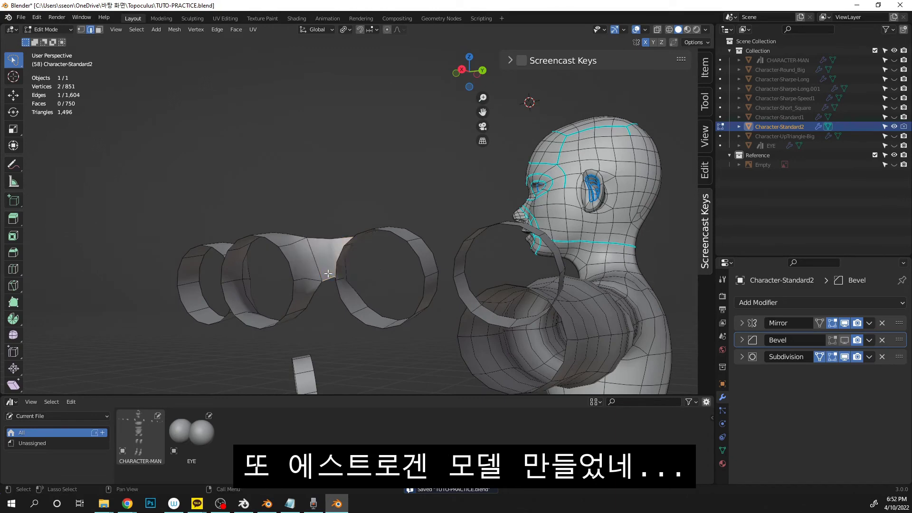
{"action": "key", "text": "f"}
{"action": "middle_click_drag", "start_coordinate": [448, 270], "coordinate": [398, 261]}
{"action": "key", "text": "ctrl+s"}
{"action": "left_click", "coordinate": [425, 272], "text": "shift"}
{"action": "key", "text": "f"}
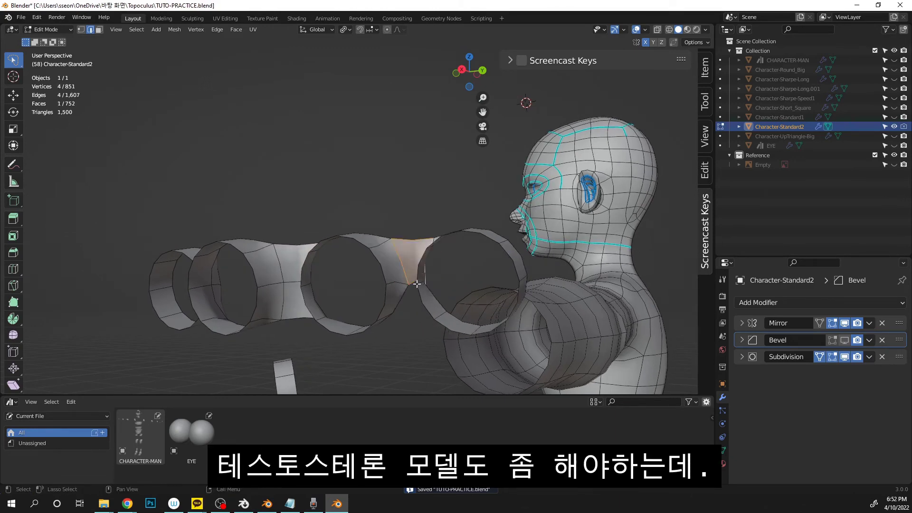
- Try to bridge the thumb ring to the finger row with faces, adding three loop cuts and applying Shrink/Fatten
{"action": "middle_click_drag", "start_coordinate": [451, 287], "coordinate": [297, 246]}
{"action": "left_click", "coordinate": [289, 259], "text": "shift"}
{"action": "key", "text": "f"}
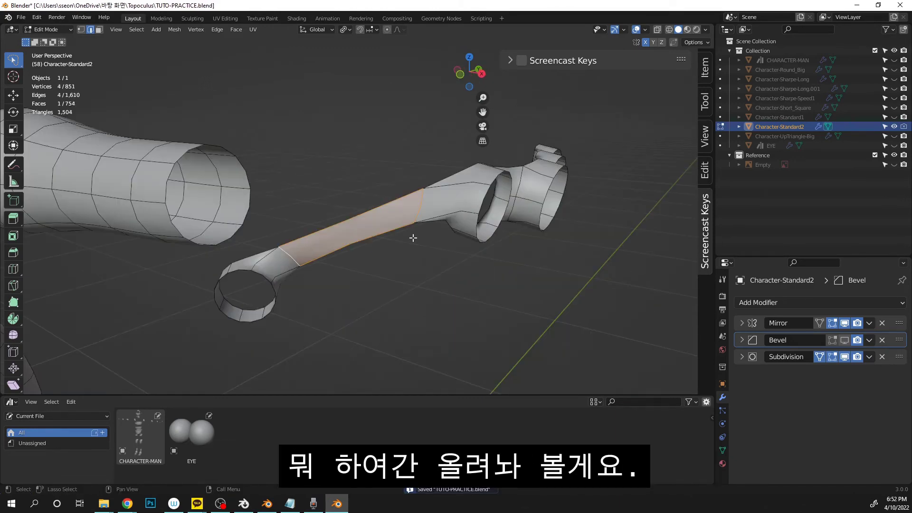
{"action": "key", "text": "f"}
{"action": "middle_click_drag", "start_coordinate": [385, 232], "coordinate": [356, 259]}
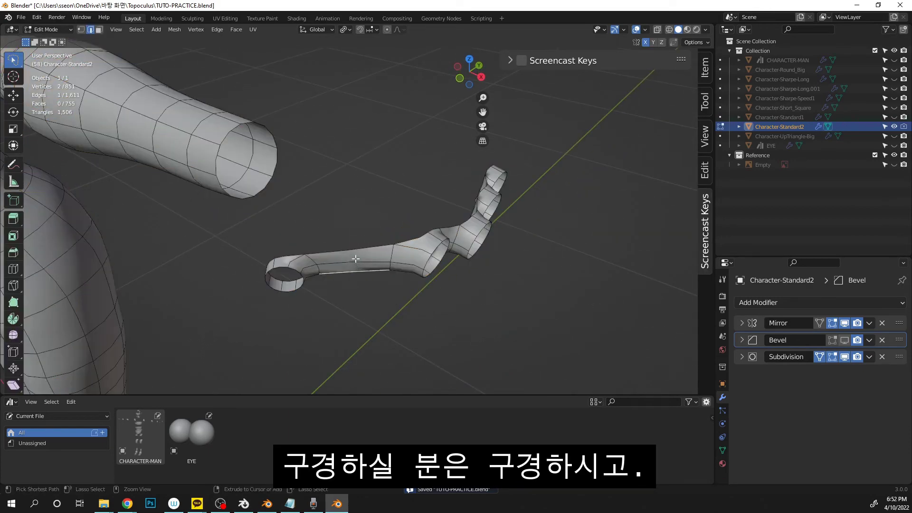
{"action": "left_click", "coordinate": [351, 257]}
{"action": "key", "text": "alt+s"}
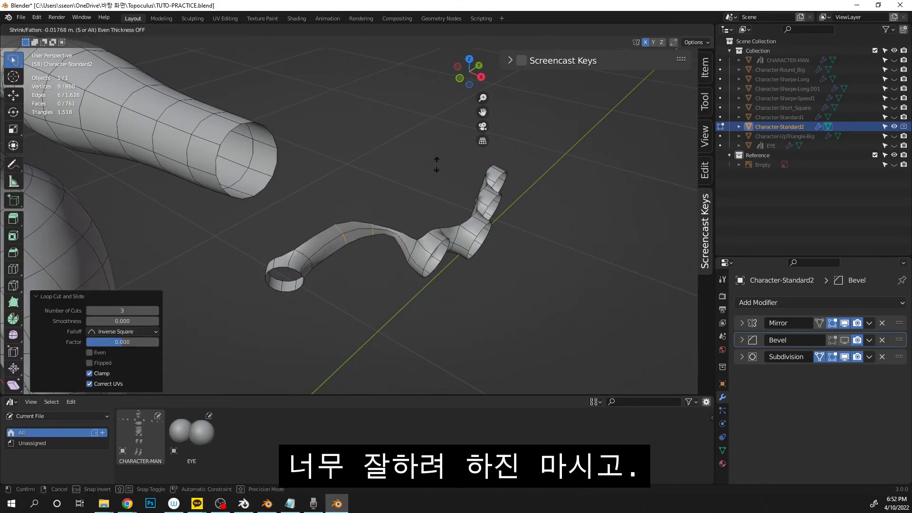
{"action": "left_click", "coordinate": [427, 171]}
{"action": "key", "text": "ctrl+z"}
{"action": "key", "text": "ctrl+z"}
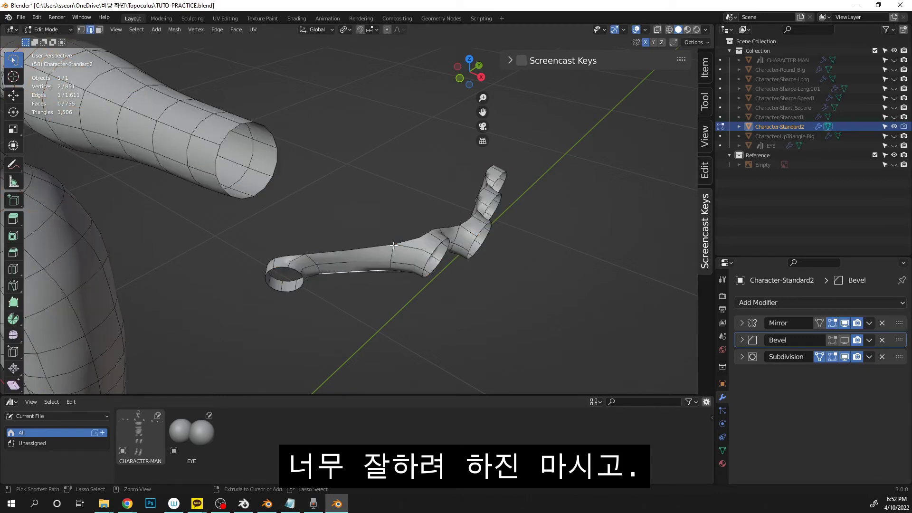
{"action": "key", "text": "ctrl+z"}
- Save the file and mark the selected cross edges of the thumb ring as sharp
{"action": "middle_click_drag", "start_coordinate": [397, 244], "coordinate": [298, 214]}
{"action": "key", "text": "ctrl+s"}
{"action": "left_click", "coordinate": [341, 254]}
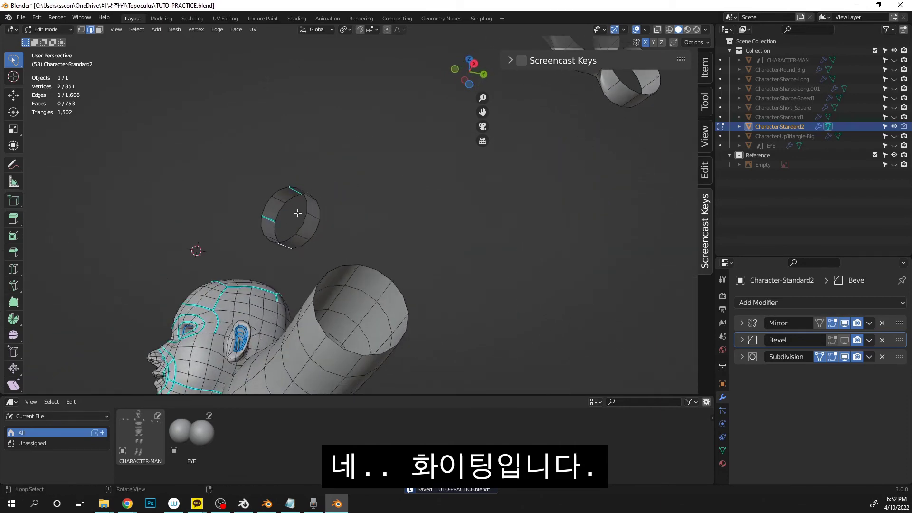
{"action": "key", "text": "shift+r"}
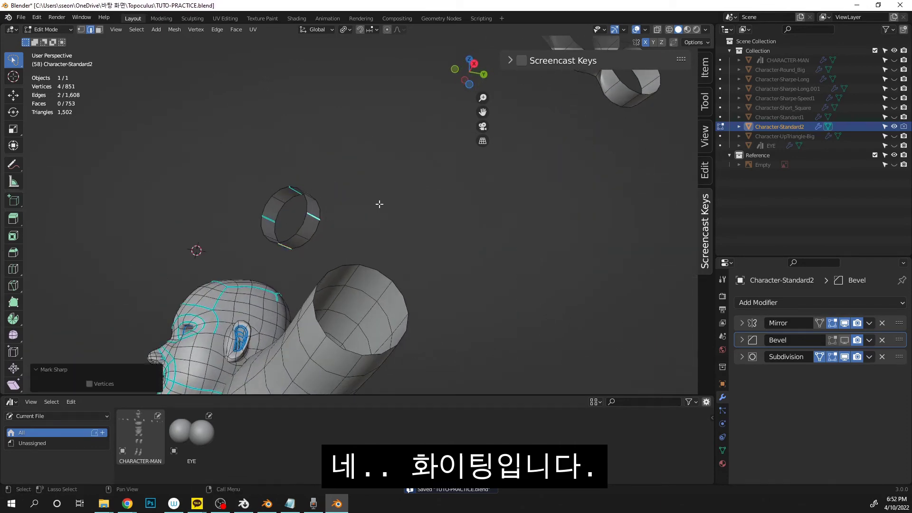
- Mark two cross edges on the upper half of each of the four finger rings as sharp
{"action": "scroll", "coordinate": [380, 204], "scroll_direction": "down", "scroll_amount": 3}
{"action": "middle_click_drag", "start_coordinate": [423, 166], "coordinate": [373, 224]}
{"action": "scroll", "coordinate": [454, 279], "scroll_direction": "up", "scroll_amount": 2}
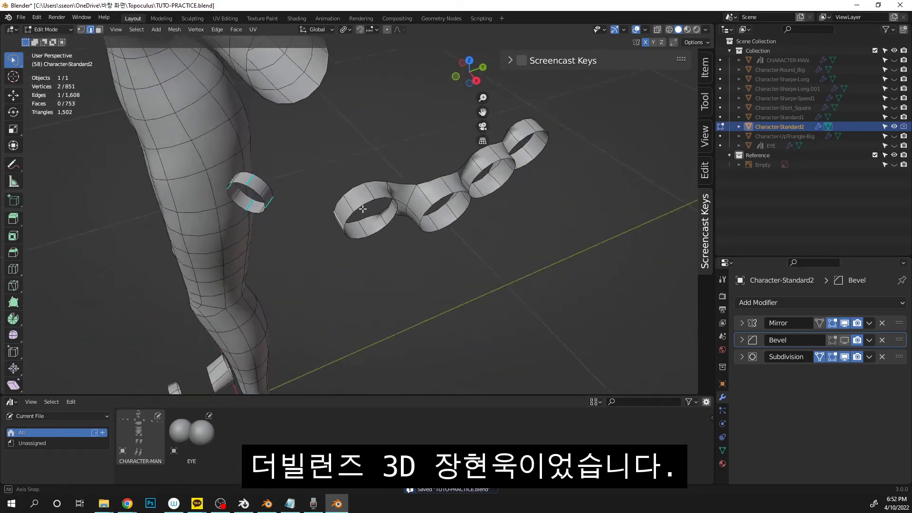
{"action": "middle_click_drag", "start_coordinate": [361, 200], "coordinate": [334, 182]}
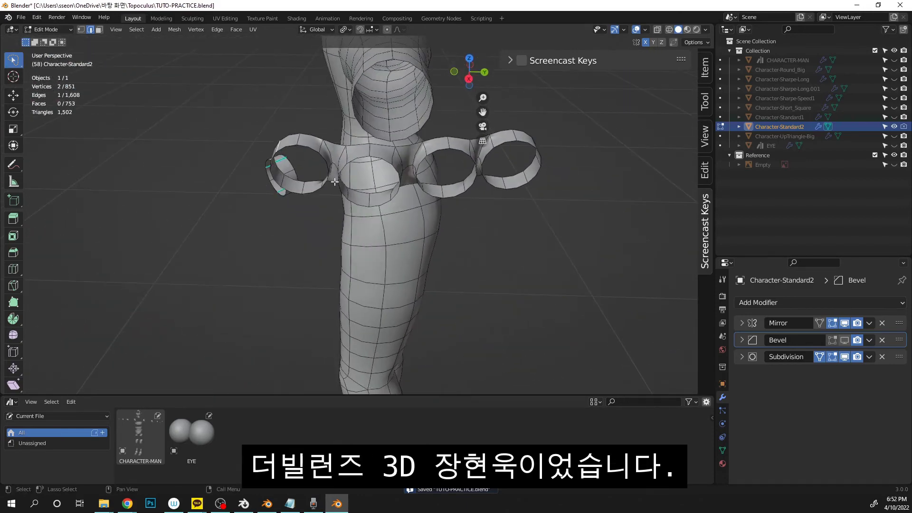
{"action": "left_click", "coordinate": [319, 148], "text": "shift"}
{"action": "middle_click_drag", "start_coordinate": [319, 147], "coordinate": [344, 200], "text": "shift"}
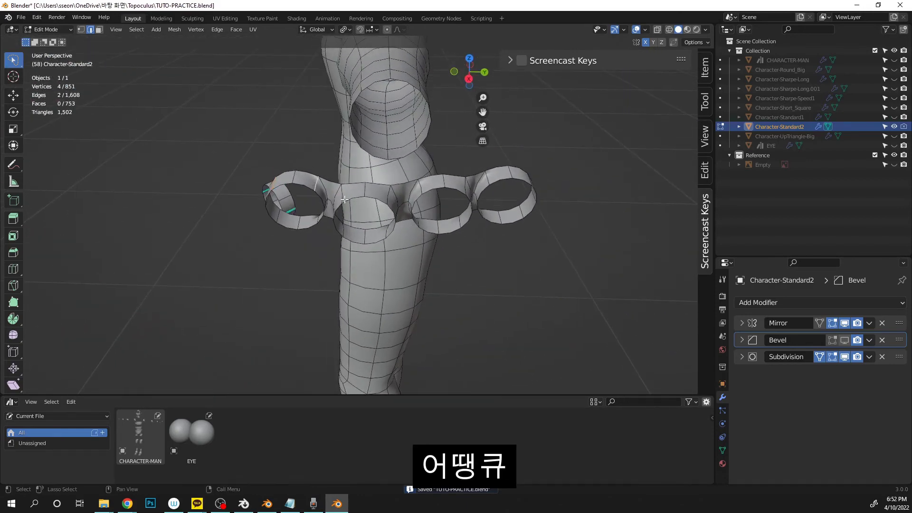
{"action": "left_click", "coordinate": [420, 188], "text": "shift"}
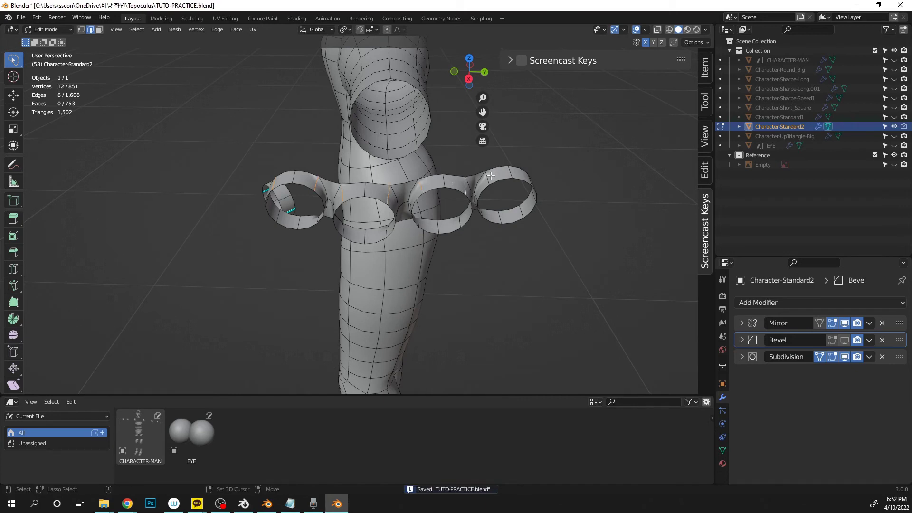
{"action": "middle_click_drag", "start_coordinate": [527, 180], "coordinate": [508, 185]}
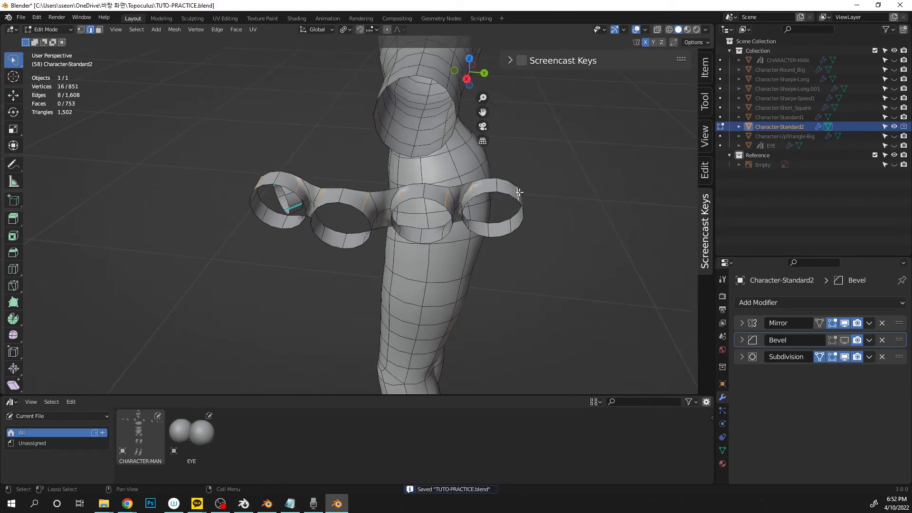
{"action": "key", "text": "shift+r"}
- Mark two cross edges on the lower half of each of the four finger rings as sharp, and save the file
{"action": "middle_click_drag", "start_coordinate": [518, 245], "coordinate": [486, 260]}
{"action": "left_click", "coordinate": [470, 235]}
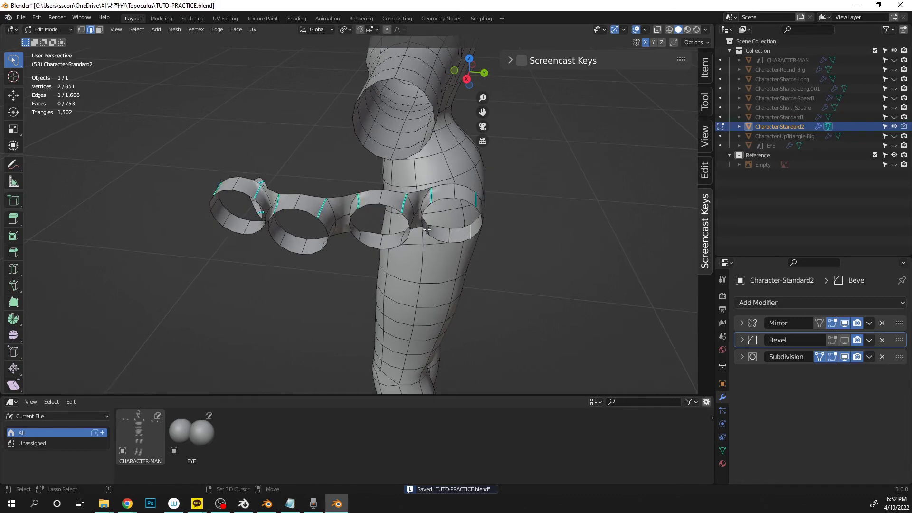
{"action": "left_click", "coordinate": [361, 238], "text": "shift"}
{"action": "middle_click_drag", "start_coordinate": [361, 238], "coordinate": [412, 242], "text": "shift"}
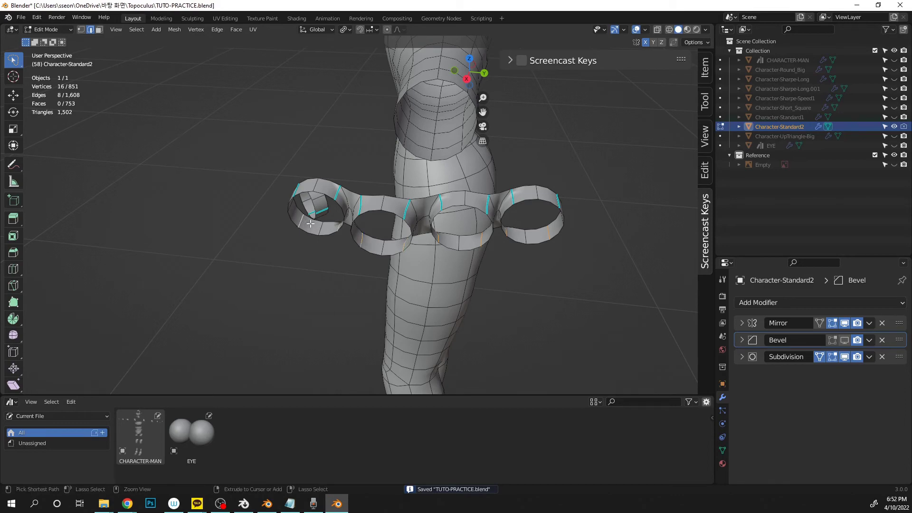
{"action": "key", "text": "shift+r"}
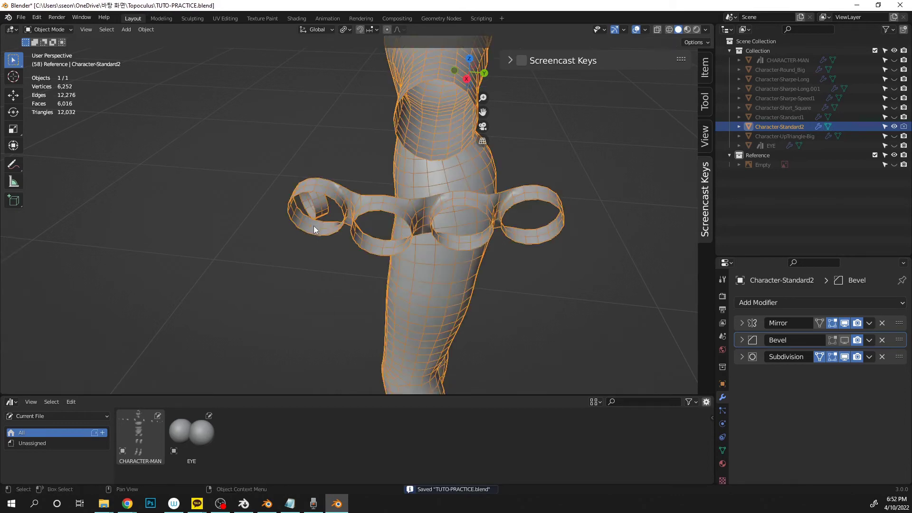
{"action": "middle_click_drag", "start_coordinate": [313, 226], "coordinate": [313, 254]}
{"action": "key", "text": "ctrl+s"}
{"action": "key", "text": "ctrl+s"}
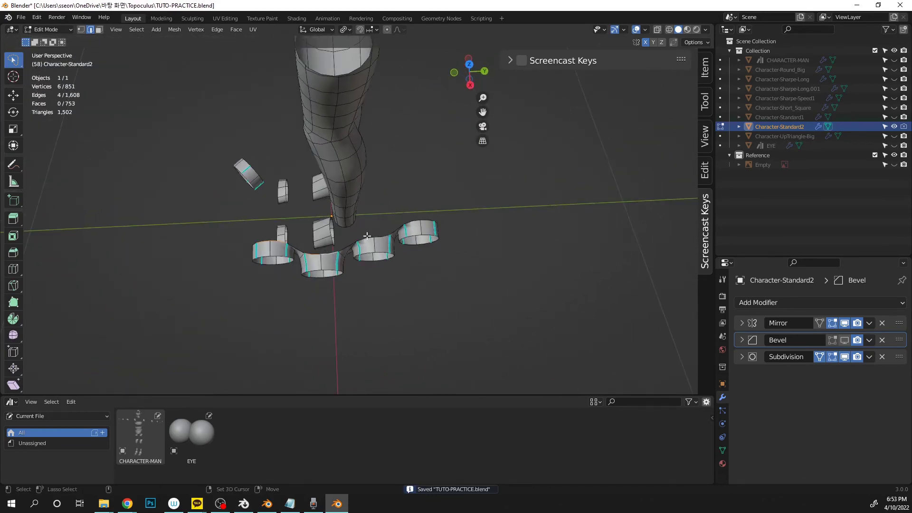
- Select the body-side rim edges of the four finger rings and extrude them along the X axis toward the palm
{"action": "left_click", "coordinate": [415, 222], "text": "shift"}
{"action": "middle_click_drag", "start_coordinate": [392, 309], "coordinate": [397, 155]}
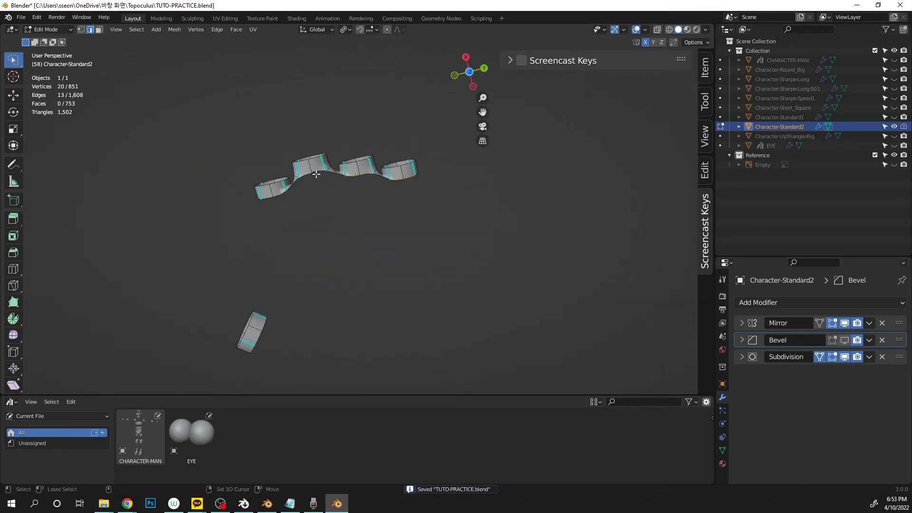
{"action": "key", "text": "e"}
{"action": "key", "text": "x"}
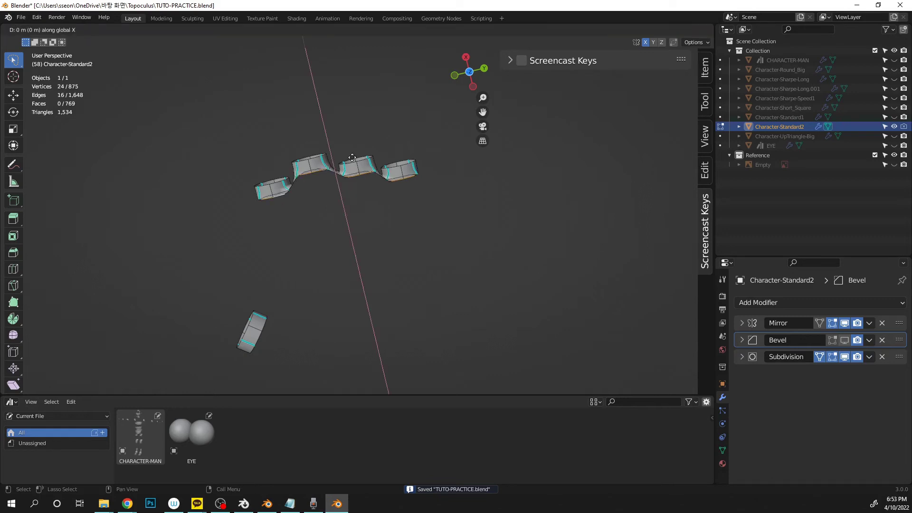
{"action": "left_click", "coordinate": [351, 143]}
{"action": "scroll", "coordinate": [351, 141], "scroll_direction": "up", "scroll_amount": 3}
- Try a single loop cut across the connecting faces between the two middle fingers
{"action": "middle_click_drag", "start_coordinate": [351, 141], "coordinate": [345, 161]}
{"action": "left_click", "coordinate": [331, 119]}
{"action": "middle_click_drag", "start_coordinate": [413, 175], "coordinate": [409, 130]}
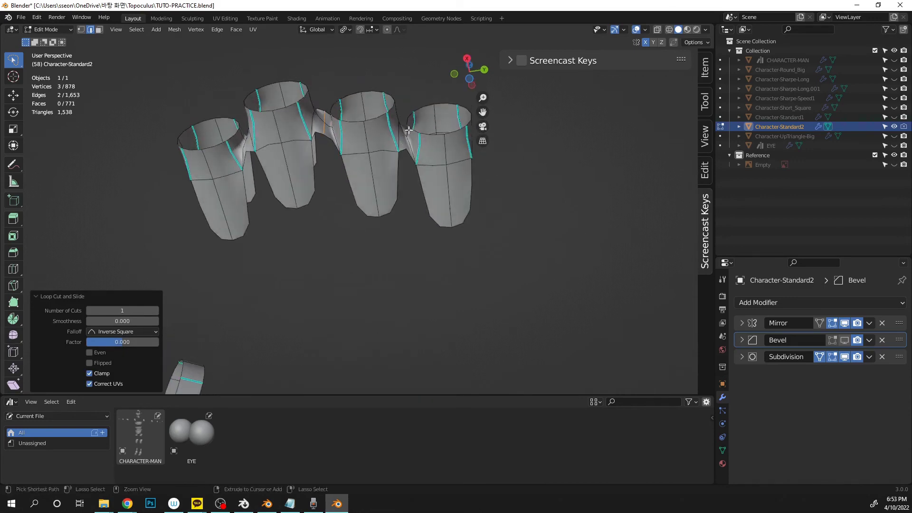
{"action": "key", "text": "ctrl+z"}
- Merge the three pairs of facing corner vertices between adjacent fingers on the back of the hand at center, and save the file
{"action": "key", "text": "ctrl+s"}
{"action": "middle_click_drag", "start_coordinate": [329, 125], "coordinate": [349, 213]}
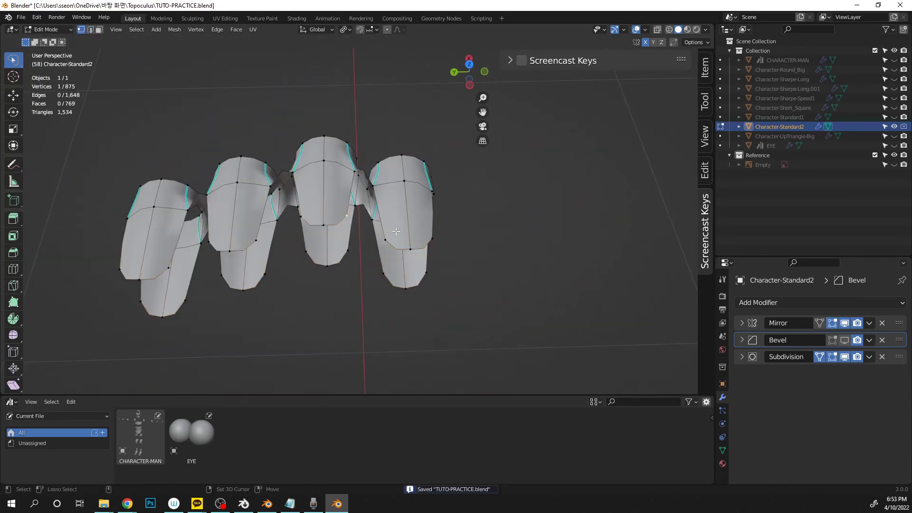
{"action": "middle_click_drag", "start_coordinate": [408, 230], "coordinate": [388, 181], "text": "shift"}
{"action": "key", "text": "m"}
{"action": "left_click", "coordinate": [389, 182]}
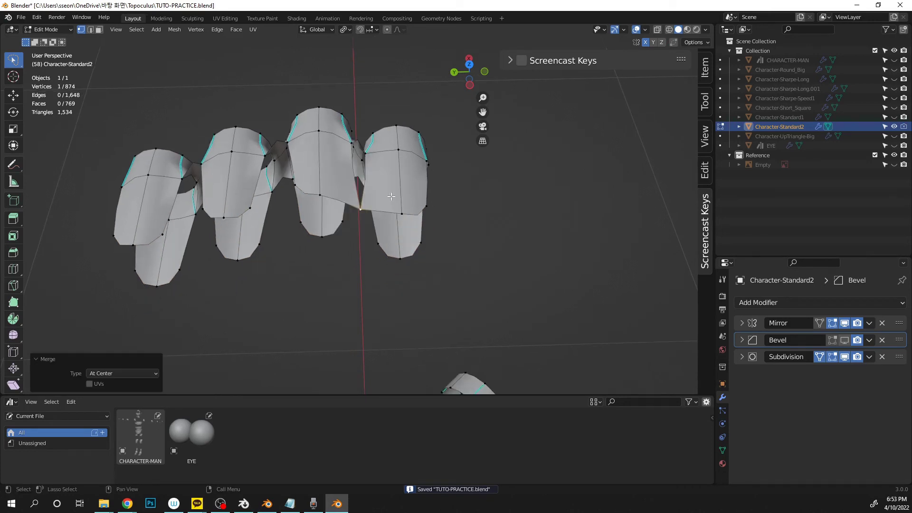
{"action": "left_click", "coordinate": [295, 186]}
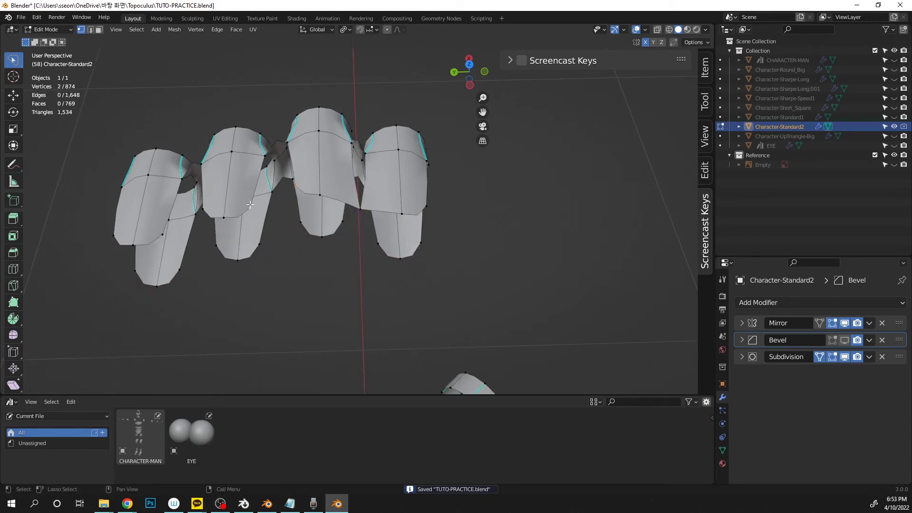
{"action": "key", "text": "m"}
{"action": "left_click", "coordinate": [243, 195]}
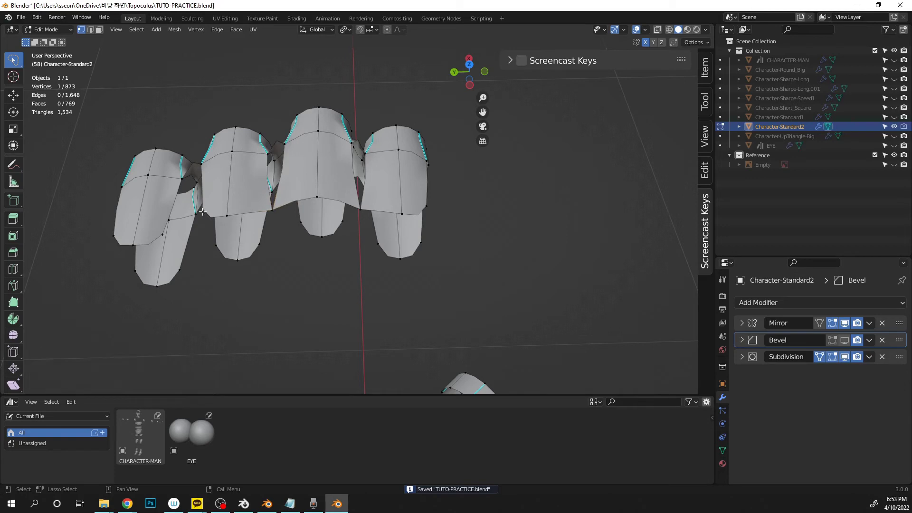
{"action": "left_click", "coordinate": [161, 235], "text": "shift"}
{"action": "key", "text": "m"}
{"action": "left_click", "coordinate": [160, 235]}
{"action": "middle_click_drag", "start_coordinate": [307, 258], "coordinate": [331, 251], "text": "shift"}
{"action": "key", "text": "ctrl+s"}
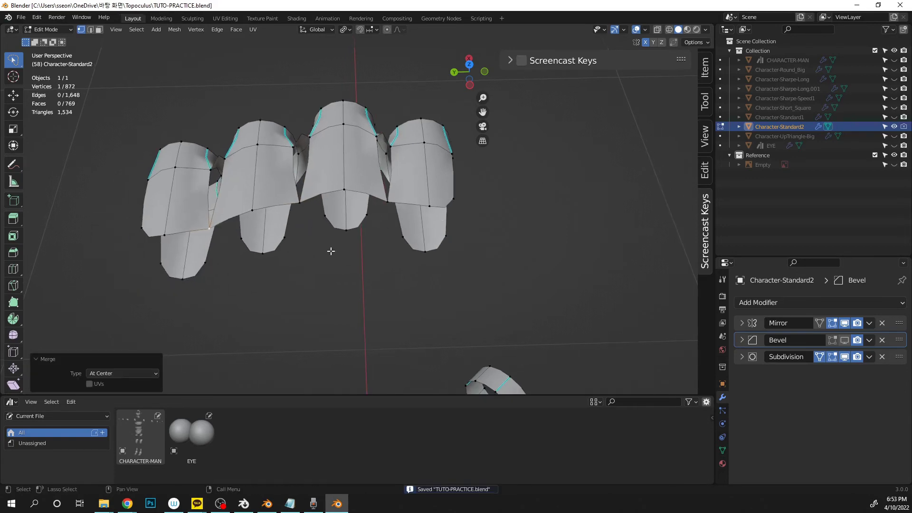
- Merge the three pairs of facing corner vertices between adjacent fingers on the palm side at center, and save the file
{"action": "left_click", "coordinate": [322, 216], "text": "shift"}
{"action": "key", "text": "m"}
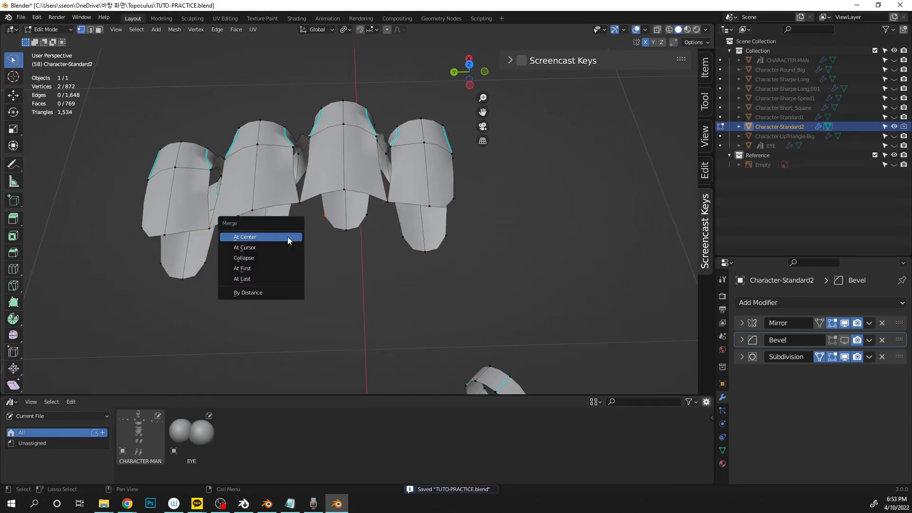
{"action": "left_click", "coordinate": [290, 238]}
{"action": "left_click", "coordinate": [241, 238], "text": "shift"}
{"action": "key", "text": "m"}
{"action": "left_click", "coordinate": [161, 264]}
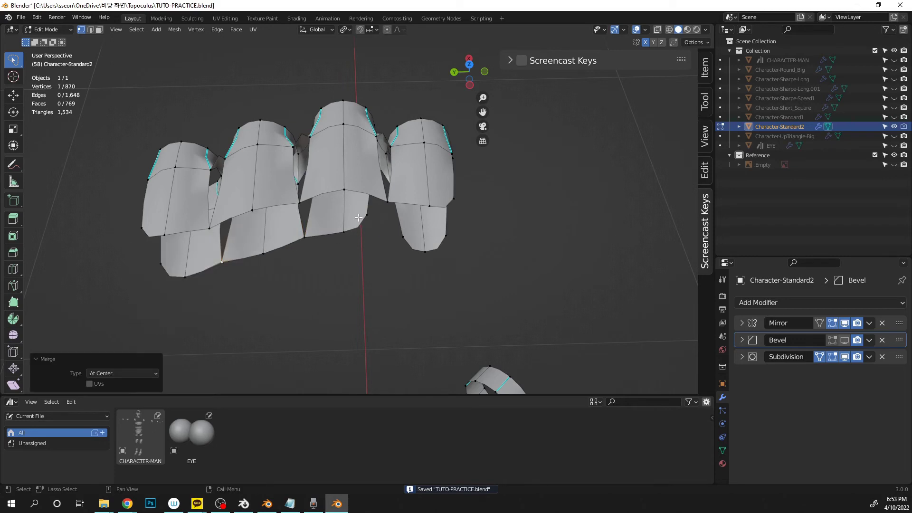
{"action": "left_click", "coordinate": [404, 236], "text": "shift"}
{"action": "key", "text": "m"}
{"action": "key", "text": "ctrl+s"}
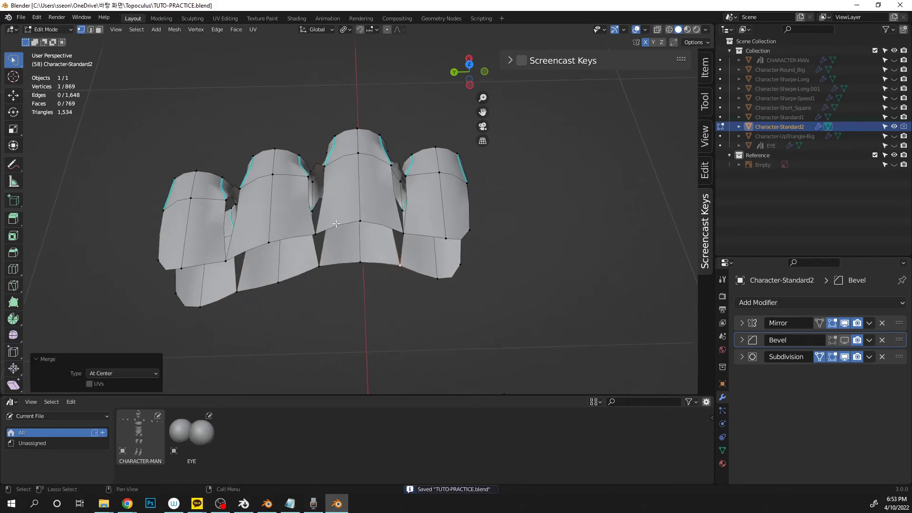
- Fill the three gaps between the fingers on the back of the hand with faces
{"action": "middle_click_drag", "start_coordinate": [422, 261], "coordinate": [326, 210]}
{"action": "key", "text": "2"}
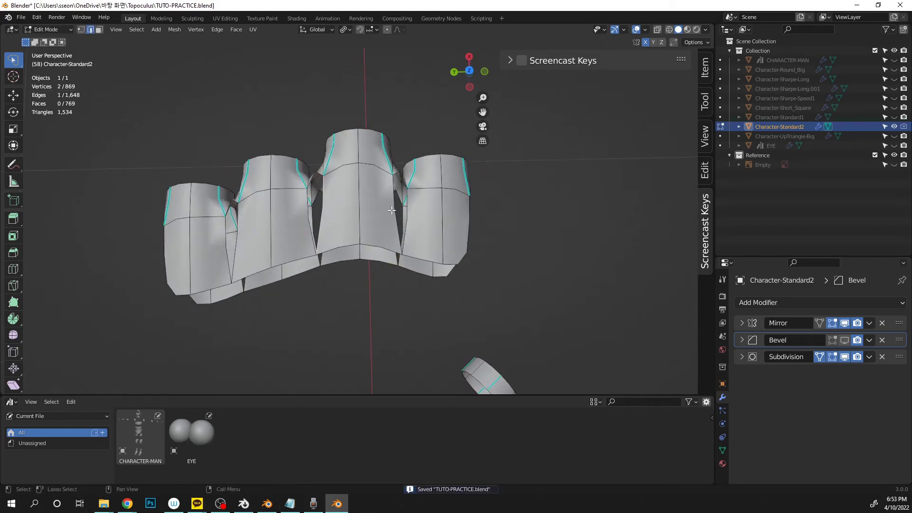
{"action": "middle_click_drag", "start_coordinate": [391, 210], "coordinate": [314, 241]}
{"action": "left_click", "coordinate": [319, 194], "text": "alt"}
{"action": "middle_click_drag", "start_coordinate": [319, 195], "coordinate": [347, 205]}
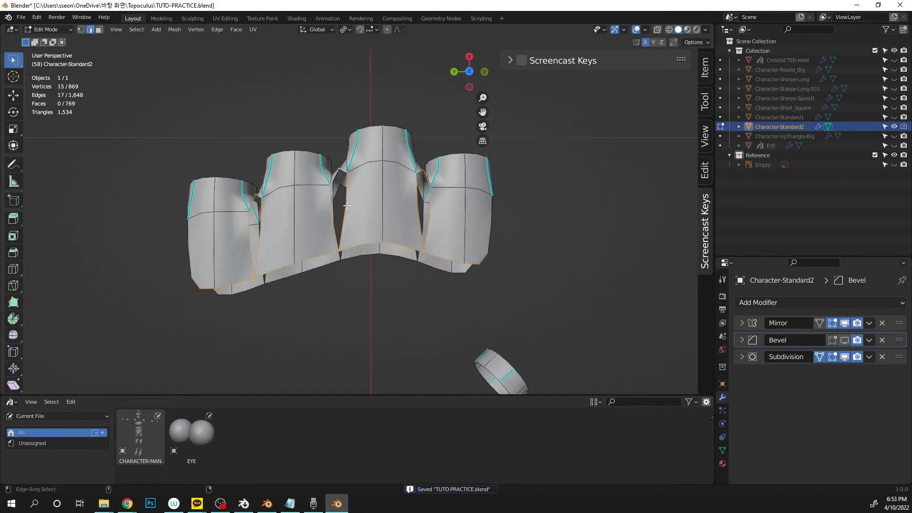
{"action": "left_click", "coordinate": [249, 225]}
{"action": "key", "text": "f"}
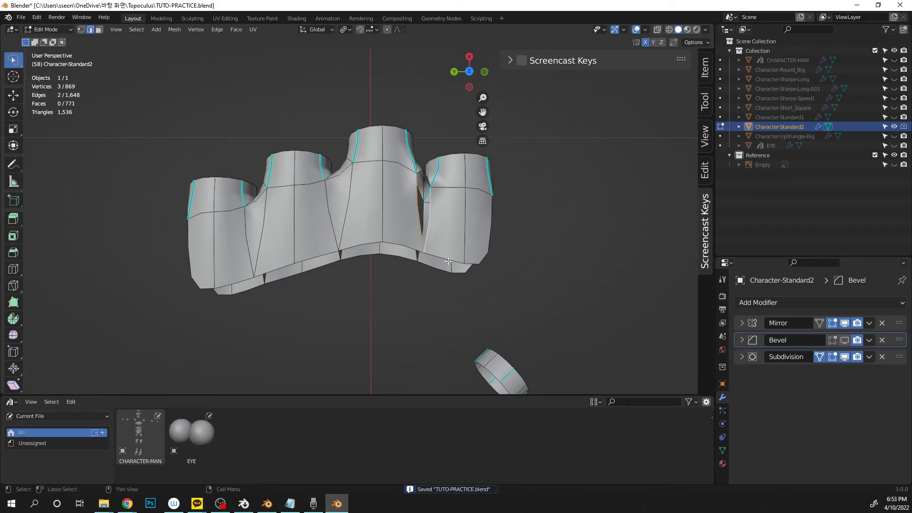
{"action": "key", "text": "f"}
- Fill the three matching gaps between the fingers on the palm side with faces
{"action": "middle_click_drag", "start_coordinate": [448, 260], "coordinate": [448, 178]}
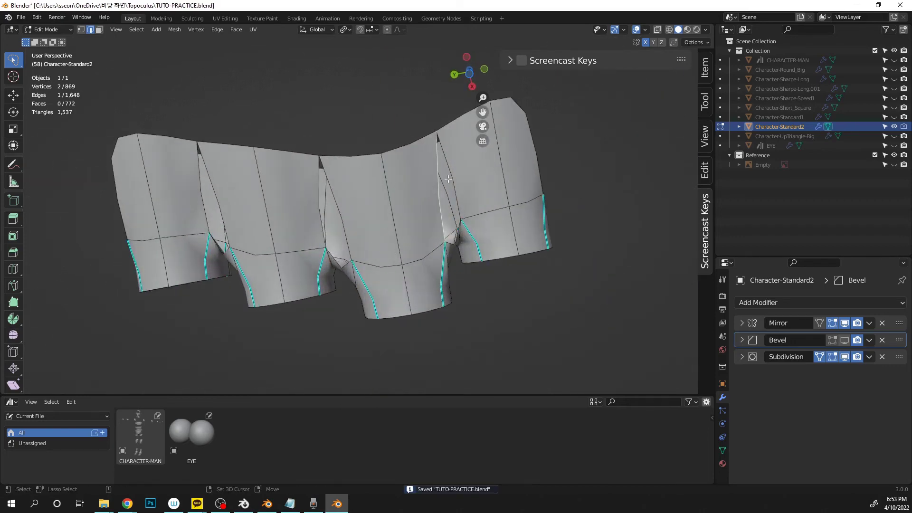
{"action": "key", "text": "f"}
{"action": "key", "text": "f"}
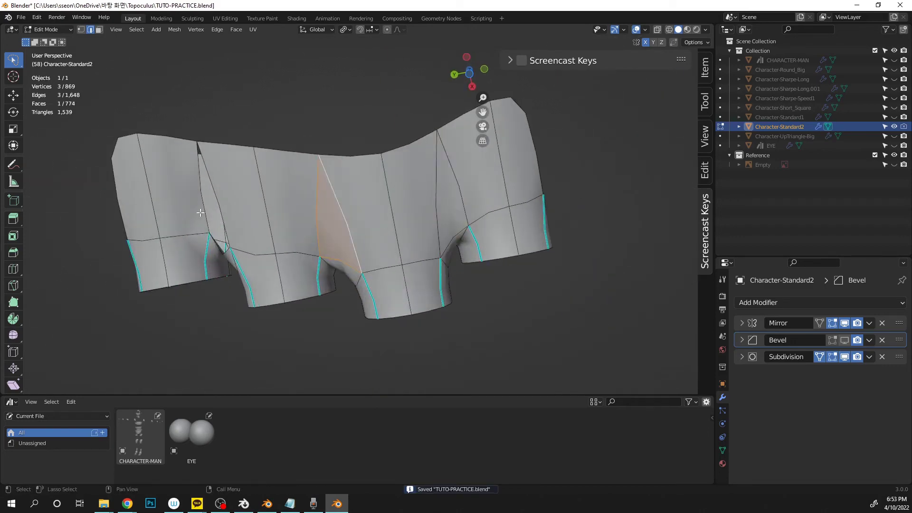
{"action": "key", "text": "f"}
- Extrude the hand's open body-side rim along the X axis toward the forearm twice, and save the file
{"action": "middle_click_drag", "start_coordinate": [229, 206], "coordinate": [361, 304]}
{"action": "left_click", "coordinate": [328, 171], "text": "alt"}
{"action": "key", "text": "e"}
{"action": "key", "text": "x"}
{"action": "left_click", "coordinate": [403, 207]}
{"action": "key", "text": "e"}
{"action": "key", "text": "x"}
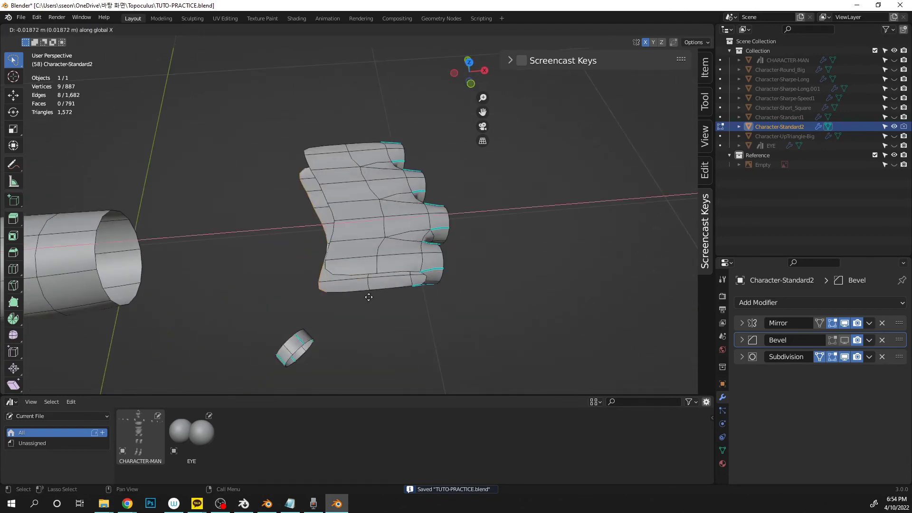
{"action": "left_click", "coordinate": [332, 334]}
{"action": "key", "text": "ctrl+s"}
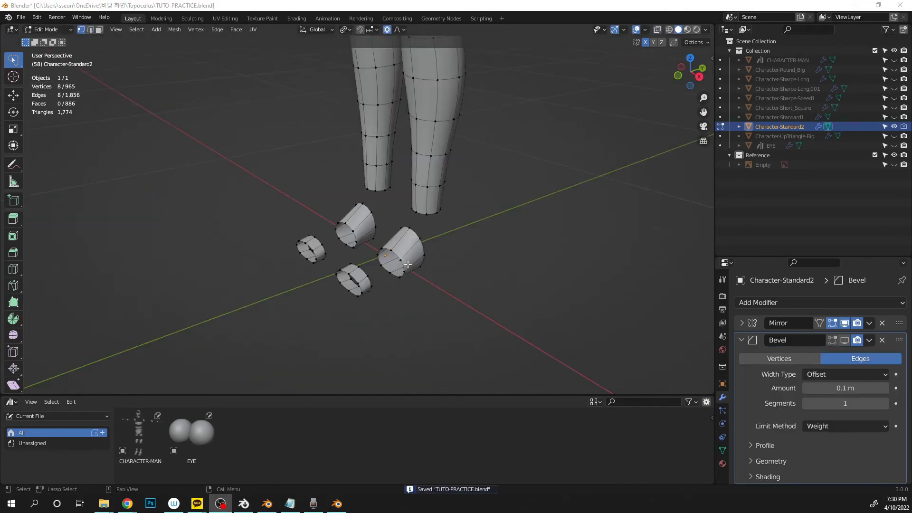
- Join the front of the leg's lower rim to the top of the foot piece with faces, and save the file
{"action": "scroll", "coordinate": [407, 226], "scroll_direction": "up", "scroll_amount": 4}
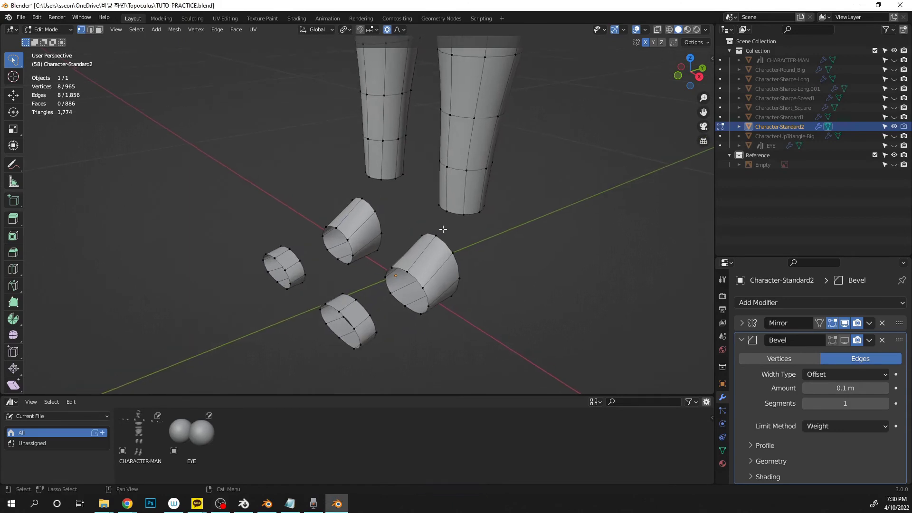
{"action": "key", "text": "f"}
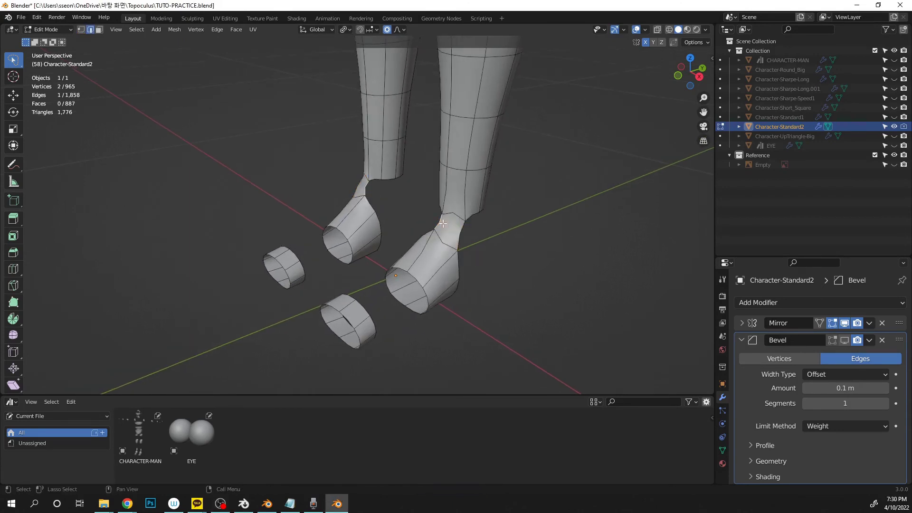
{"action": "middle_click_drag", "start_coordinate": [474, 239], "coordinate": [421, 209]}
{"action": "key", "text": "ctrl+s"}
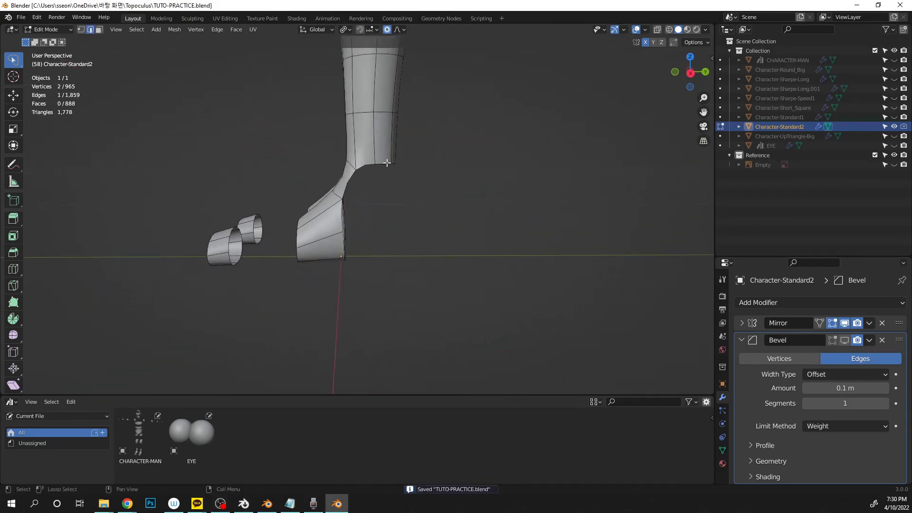
- Extrude the foot's rear edges backward along the Y axis, add a centered loop cut across a heel side, and save the file
{"action": "middle_click_drag", "start_coordinate": [387, 162], "coordinate": [366, 241]}
{"action": "key", "text": "e"}
{"action": "key", "text": "y"}
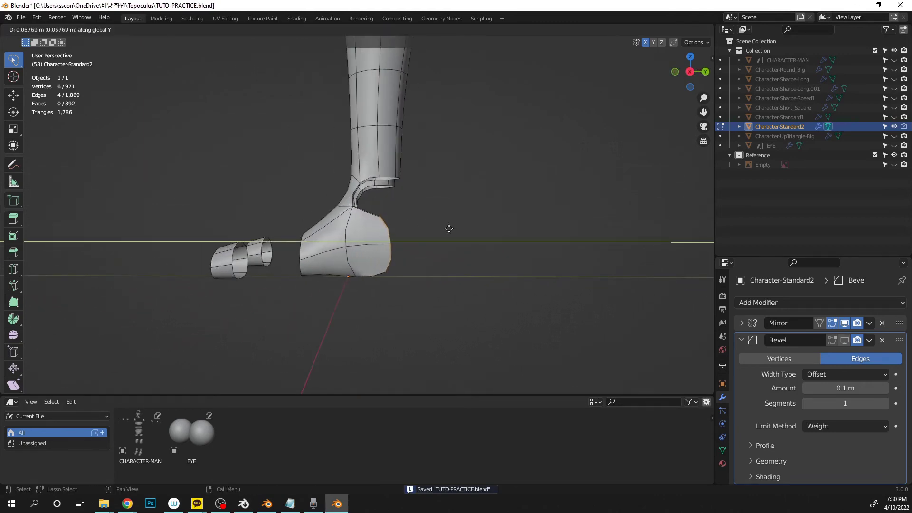
{"action": "left_click", "coordinate": [461, 232]}
{"action": "left_click", "coordinate": [372, 220]}
{"action": "right_click", "coordinate": [372, 220]}
{"action": "middle_click_drag", "start_coordinate": [372, 220], "coordinate": [422, 243]}
{"action": "key", "text": "ctrl+s"}
- Close the back of the heel with faces between its two sides and add a centered vertical loop cut there
{"action": "left_click", "coordinate": [361, 240]}
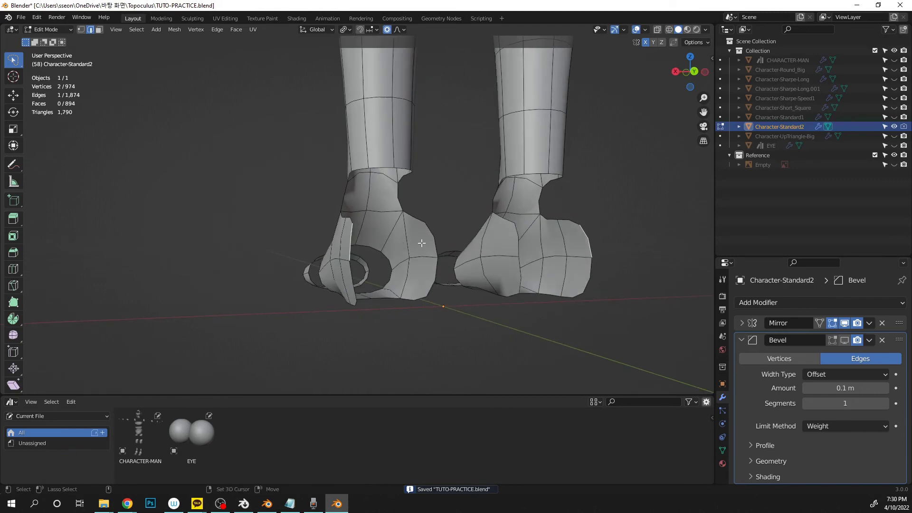
{"action": "key", "text": "f"}
{"action": "key", "text": "ctrl+r"}
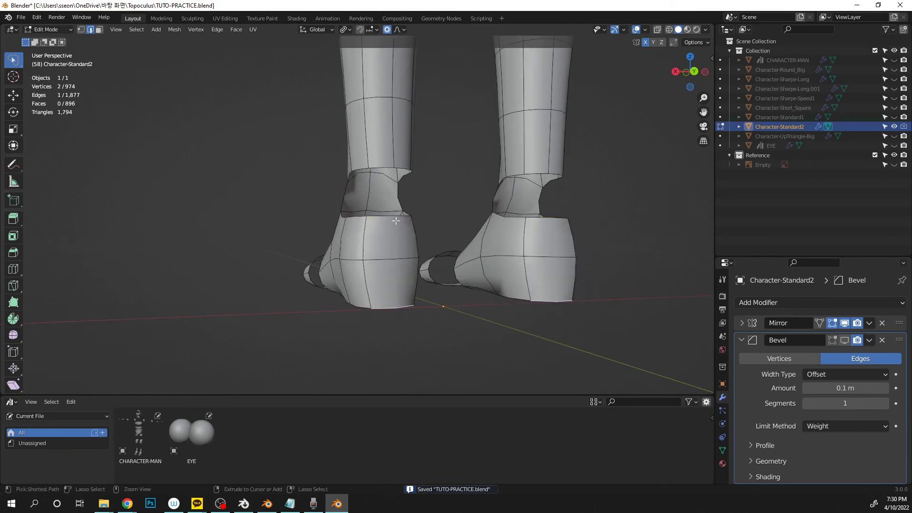
{"action": "left_click", "coordinate": [398, 218]}
{"action": "right_click", "coordinate": [399, 219]}
{"action": "middle_click_drag", "start_coordinate": [401, 209], "coordinate": [459, 201]}
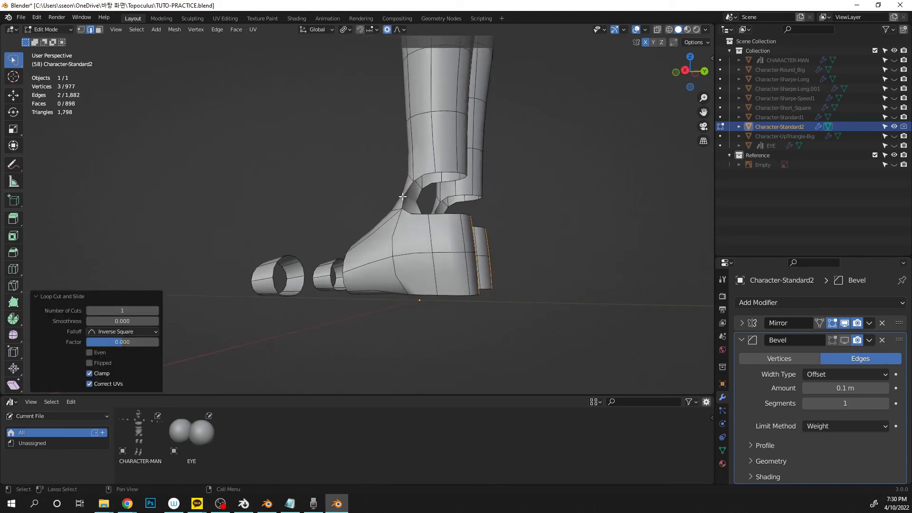
- Fill the opening between the leg and the heel on the outer side of the ankle with faces, and save the file
{"action": "key", "text": "f"}
{"action": "key", "text": "f"}
{"action": "key", "text": "f"}
{"action": "key", "text": "f"}
{"action": "middle_click_drag", "start_coordinate": [403, 196], "coordinate": [469, 242]}
{"action": "key", "text": "ctrl+s"}
- Add a centered loop cut on the inner side of the heel and fill the remaining inner ankle gap with faces
{"action": "left_click", "coordinate": [523, 234]}
{"action": "right_click", "coordinate": [523, 234]}
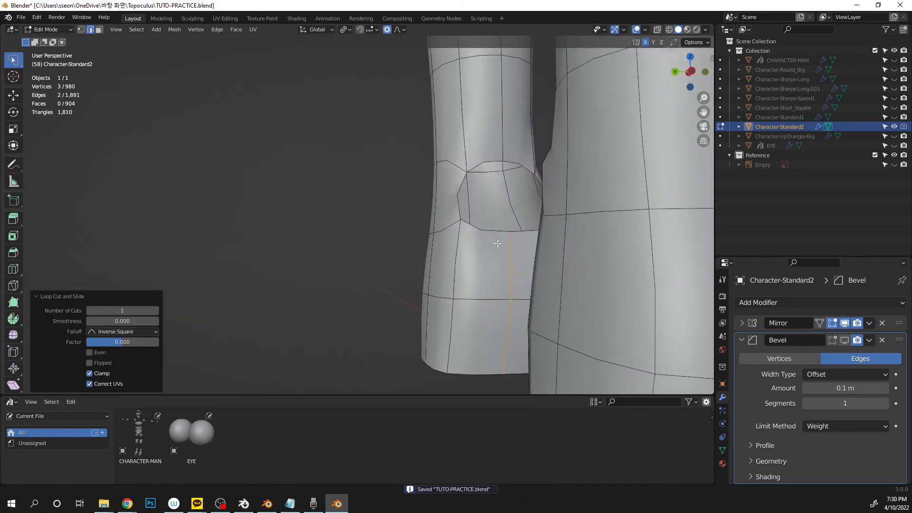
{"action": "middle_click_drag", "start_coordinate": [523, 234], "coordinate": [447, 230]}
{"action": "left_click", "coordinate": [393, 201]}
{"action": "key", "text": "f"}
{"action": "key", "text": "f"}
{"action": "scroll", "coordinate": [448, 206], "scroll_direction": "down", "scroll_amount": 3}
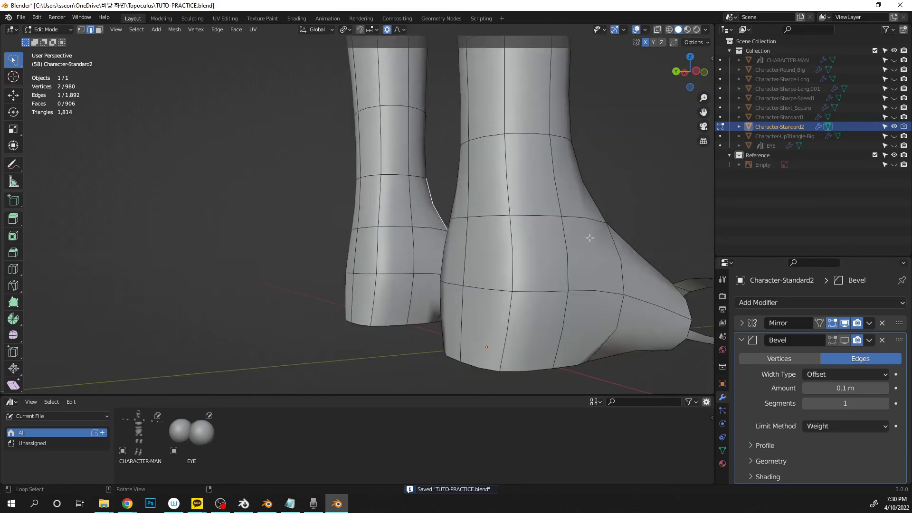
- Fill the gap between the foot and the toe ring with faces all the way around, and save the file
{"action": "middle_click_drag", "start_coordinate": [590, 236], "coordinate": [415, 286]}
{"action": "key", "text": "ctrl+s"}
{"action": "left_click", "coordinate": [409, 338], "text": "shift"}
{"action": "key", "text": "f"}
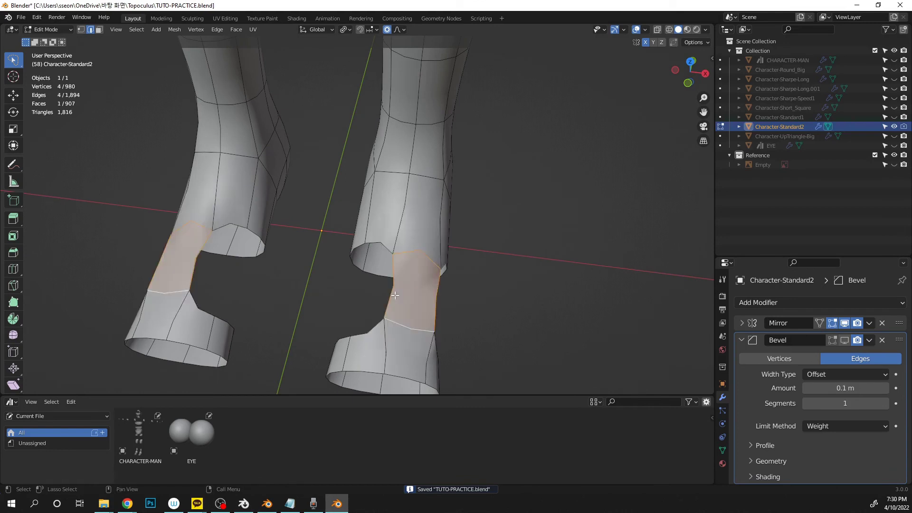
{"action": "key", "text": "f"}
{"action": "key", "text": "f"}
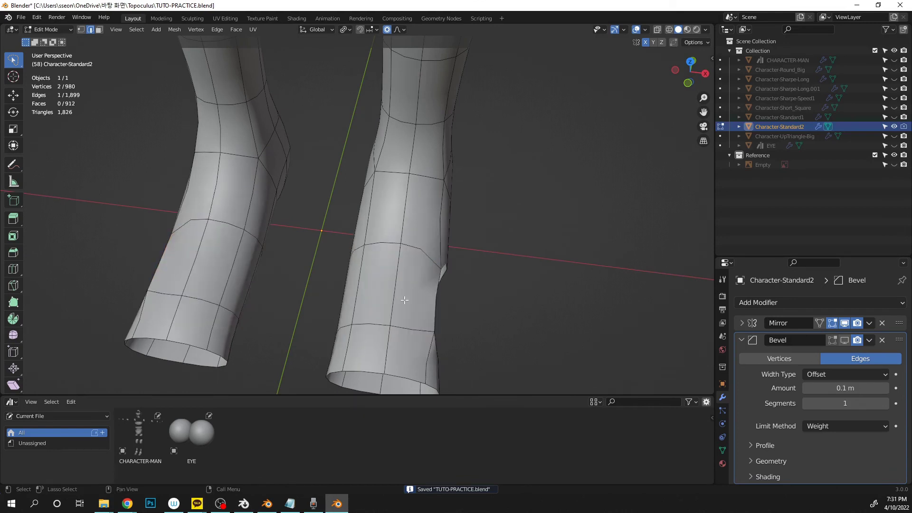
{"action": "key", "text": "f"}
{"action": "scroll", "coordinate": [425, 325], "scroll_direction": "down", "scroll_amount": 4}
{"action": "middle_click_drag", "start_coordinate": [425, 326], "coordinate": [428, 261]}
{"action": "key", "text": "ctrl+s"}
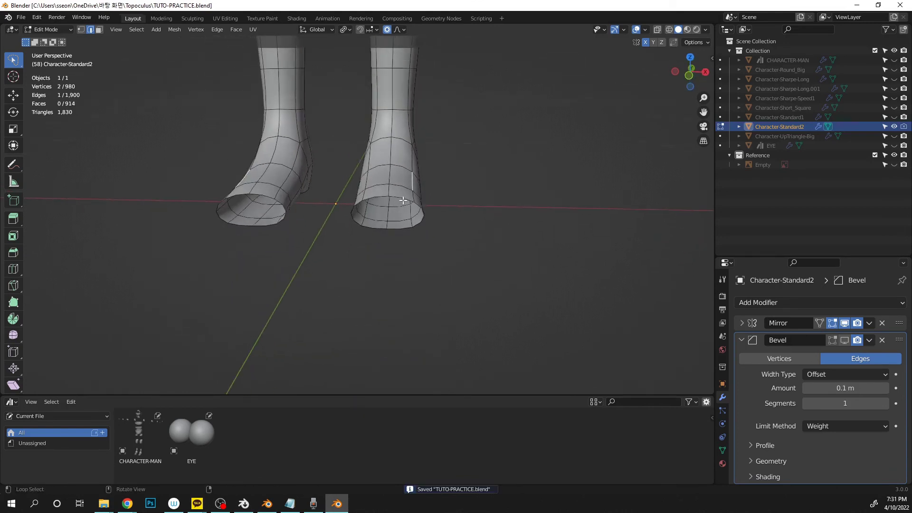
- Grid fill the open front rim of the toes with a span of 2, and save the file
{"action": "key", "text": "ctrl+f"}
{"action": "left_click", "coordinate": [400, 198]}
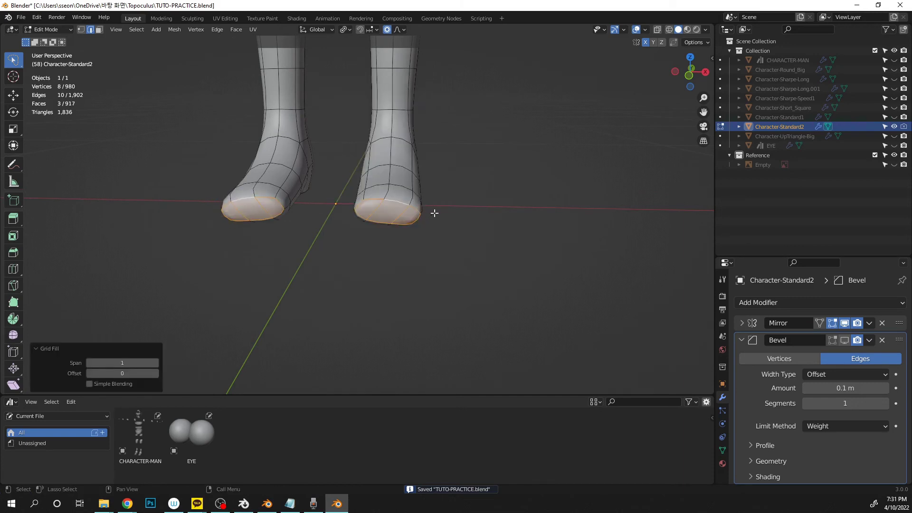
{"action": "left_click", "coordinate": [154, 363]}
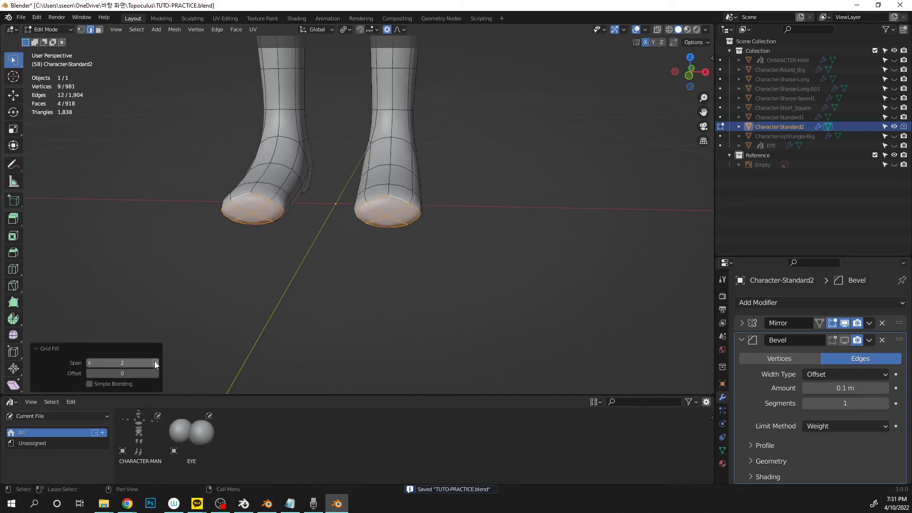
{"action": "key", "text": "Tab"}
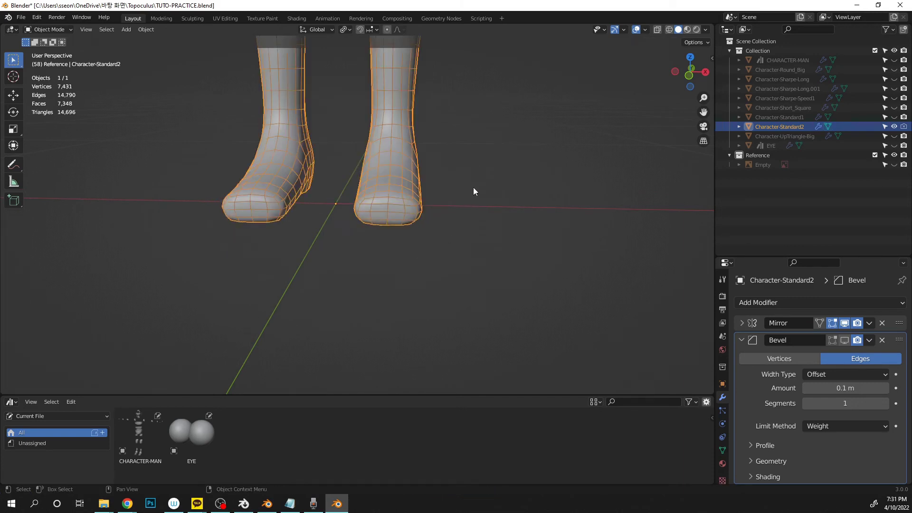
{"action": "scroll", "coordinate": [463, 257], "scroll_direction": "up", "scroll_amount": 4}
{"action": "key", "text": "ctrl+s"}
- Grid fill the open rim on the sole under the heel
{"action": "scroll", "coordinate": [463, 258], "scroll_direction": "down", "scroll_amount": 3}
{"action": "middle_click_drag", "start_coordinate": [439, 260], "coordinate": [310, 179]}
{"action": "key", "text": "Tab"}
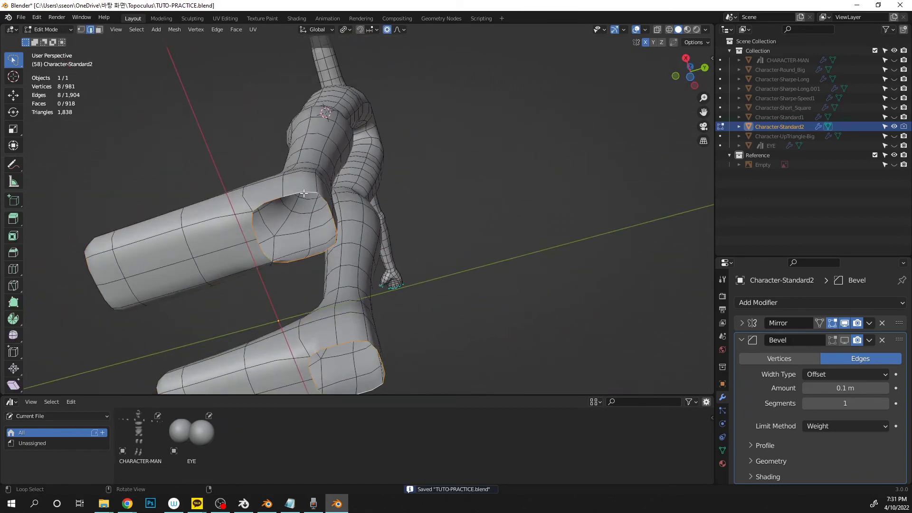
{"action": "right_click", "coordinate": [304, 193]}
{"action": "left_click", "coordinate": [303, 193]}
{"action": "key", "text": "Tab"}
- Examine the joined body's overall shape in Object Mode, and save the file
{"action": "scroll", "coordinate": [315, 138], "scroll_direction": "down", "scroll_amount": 4}
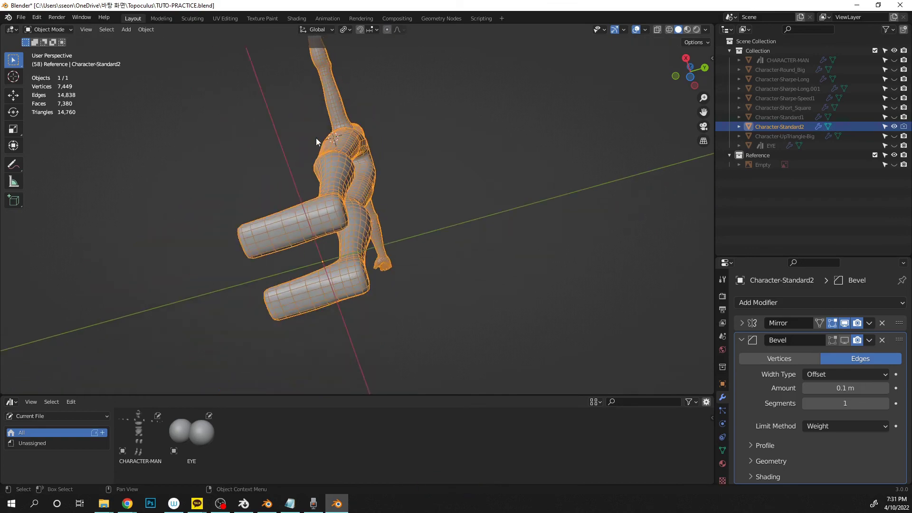
{"action": "middle_click_drag", "start_coordinate": [316, 138], "coordinate": [408, 187]}
{"action": "scroll", "coordinate": [409, 187], "scroll_direction": "down", "scroll_amount": 5}
{"action": "middle_click_drag", "start_coordinate": [363, 138], "coordinate": [380, 243], "text": "shift"}
{"action": "scroll", "coordinate": [380, 243], "scroll_direction": "up", "scroll_amount": 4}
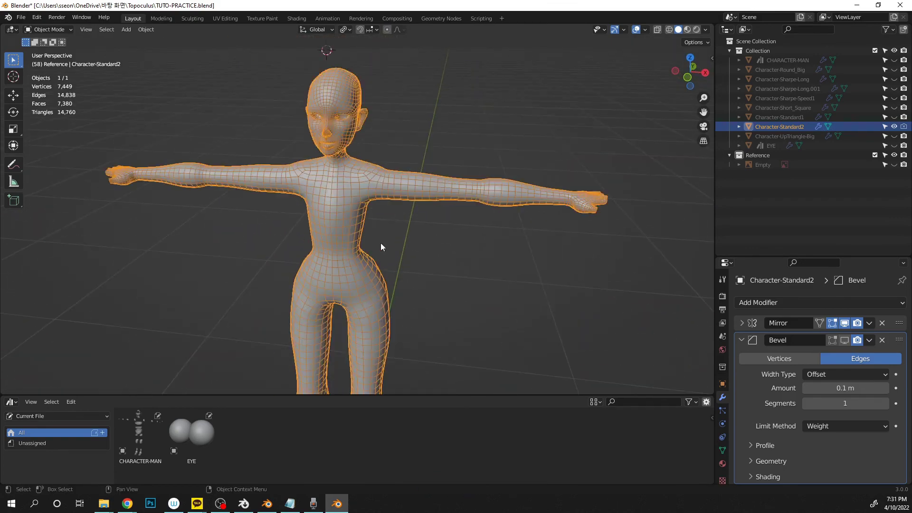
{"action": "scroll", "coordinate": [380, 243], "scroll_direction": "up", "scroll_amount": 2}
{"action": "key", "text": "ctrl+s"}
{"action": "scroll", "coordinate": [529, 179], "scroll_direction": "up", "scroll_amount": 2}
{"action": "middle_click_drag", "start_coordinate": [529, 180], "coordinate": [563, 161]}
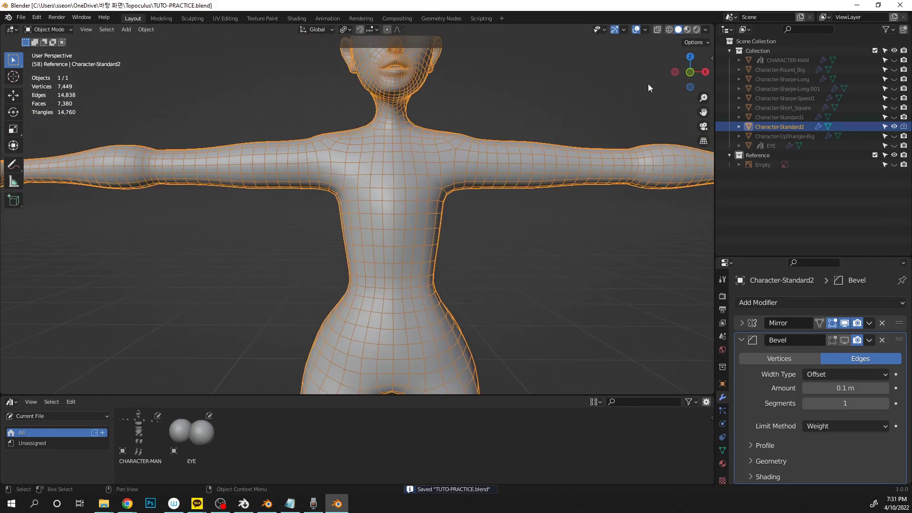
- Show the deselected character from the front and lower the wireframe overlay's opacity
{"action": "left_click", "coordinate": [689, 72]}
{"action": "scroll", "coordinate": [500, 223], "scroll_direction": "down", "scroll_amount": 2}
{"action": "left_click", "coordinate": [500, 223]}
{"action": "scroll", "coordinate": [486, 155], "scroll_direction": "up", "scroll_amount": 6}
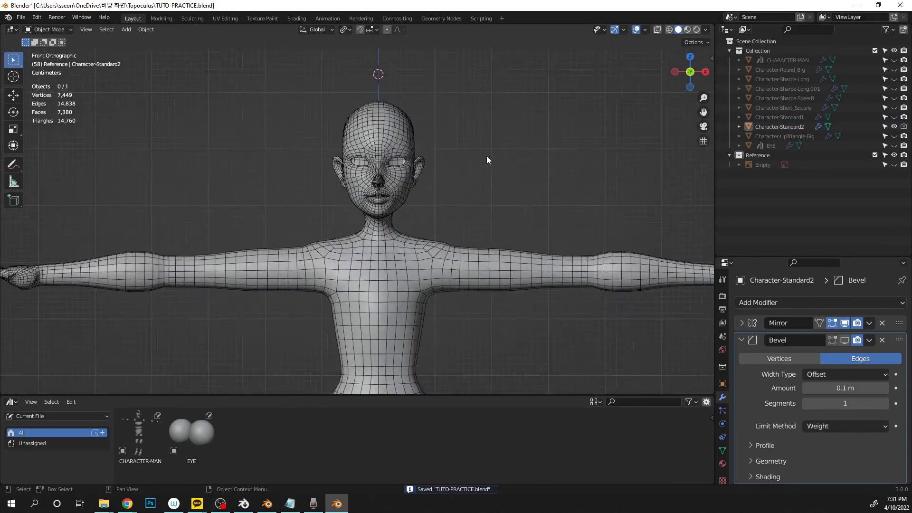
{"action": "scroll", "coordinate": [517, 143], "scroll_direction": "up", "scroll_amount": 2}
{"action": "scroll", "coordinate": [515, 232], "scroll_direction": "up", "scroll_amount": 2}
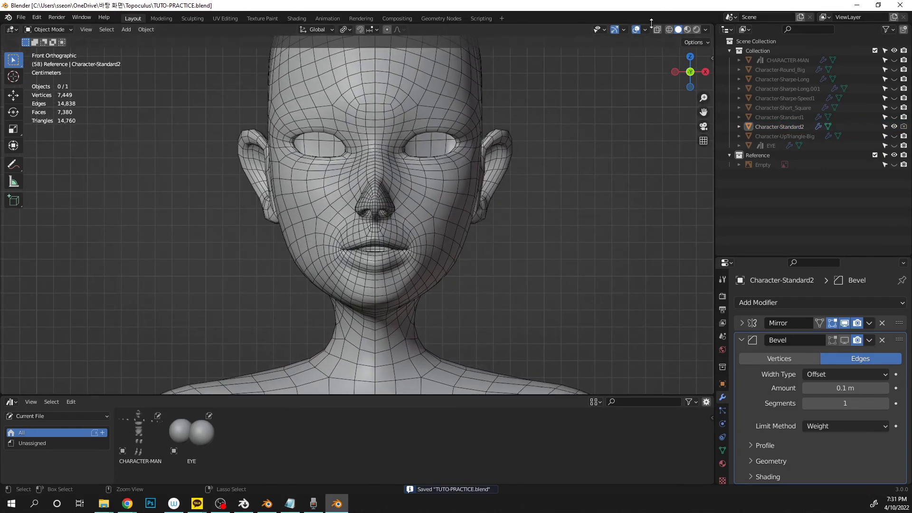
{"action": "left_click", "coordinate": [645, 29]}
{"action": "left_click_drag", "start_coordinate": [688, 190], "coordinate": [662, 190]}
{"action": "scroll", "coordinate": [425, 241], "scroll_direction": "down", "scroll_amount": 4}
{"action": "scroll", "coordinate": [399, 234], "scroll_direction": "down", "scroll_amount": 2}
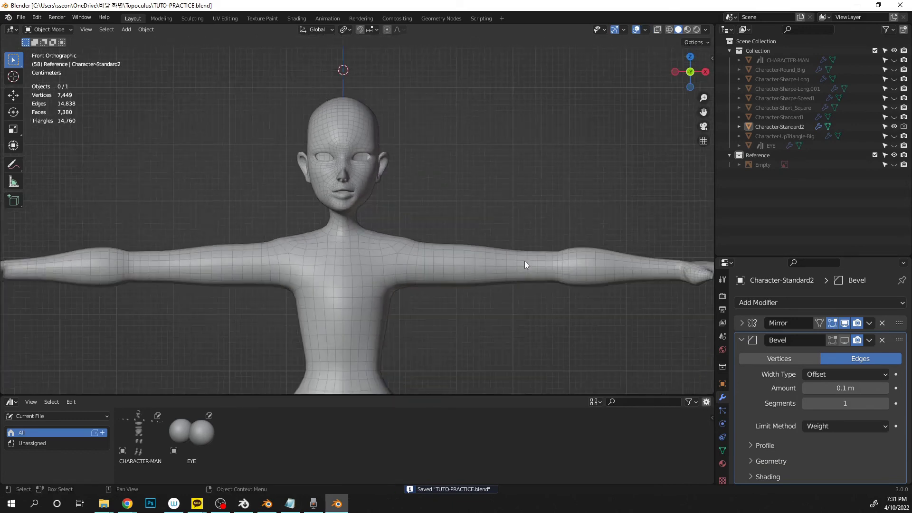
- Select the entire hand from the wrist to the finger rims in Edit Mode, and save the file
{"action": "middle_click_drag", "start_coordinate": [524, 261], "coordinate": [221, 239], "text": "shift"}
{"action": "scroll", "coordinate": [417, 266], "scroll_direction": "up", "scroll_amount": 4}
{"action": "left_click", "coordinate": [432, 272]}
{"action": "key", "text": "Tab"}
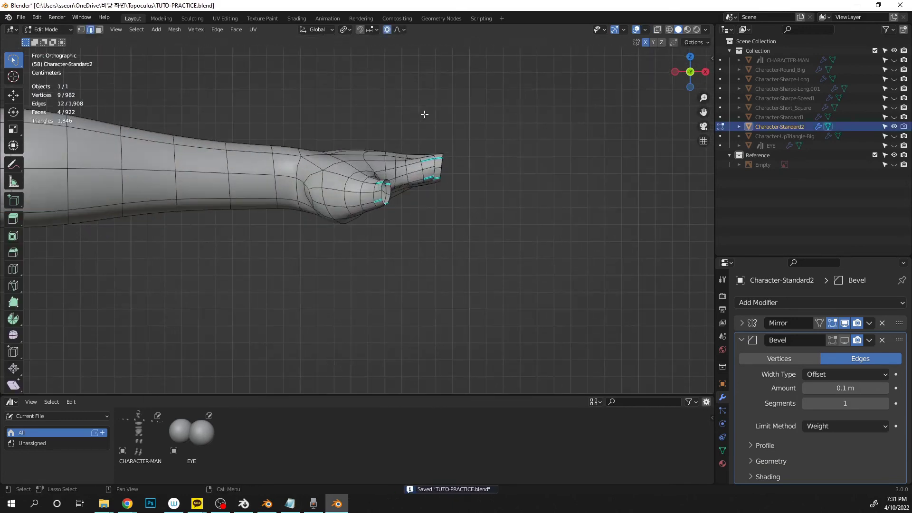
{"action": "mouse_move", "coordinate": [426, 114]}
{"action": "middle_mouse_down"}
{"action": "mouse_move", "coordinate": [439, 149]}
{"action": "mouse_move", "coordinate": [418, 350]}
{"action": "mouse_move", "coordinate": [408, 193]}
{"action": "middle_mouse_up"}
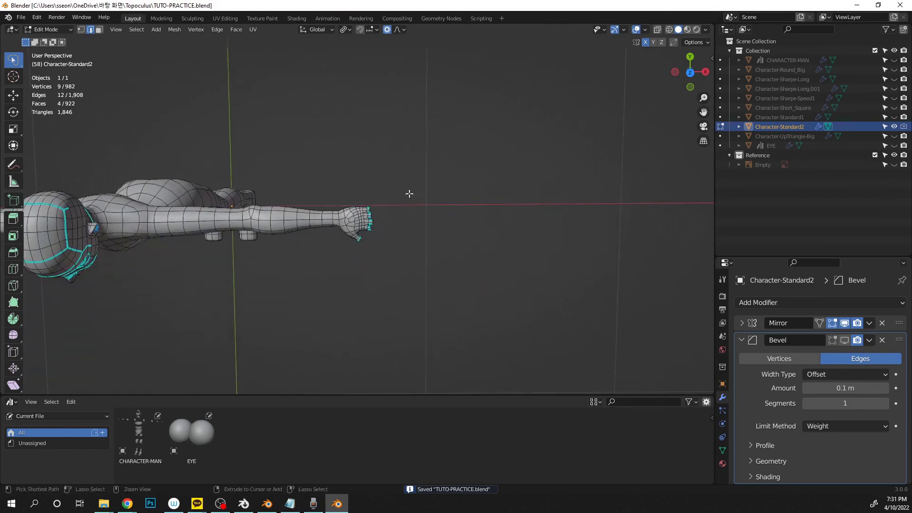
{"action": "scroll", "coordinate": [341, 173], "scroll_direction": "up", "scroll_amount": 3}
{"action": "mouse_move", "coordinate": [315, 138]}
{"action": "right_mouse_down", "text": "ctrl+shift"}
{"action": "mouse_move", "coordinate": [513, 320]}
{"action": "mouse_move", "coordinate": [492, 112]}
{"action": "mouse_move", "coordinate": [551, 145]}
{"action": "mouse_move", "coordinate": [354, 91]}
{"action": "right_mouse_up", "text": "ctrl+shift"}
{"action": "key", "text": "ctrl+s"}
{"action": "key", "text": "KP_Decimal"}
{"action": "scroll", "coordinate": [420, 128], "scroll_direction": "down", "scroll_amount": 4}
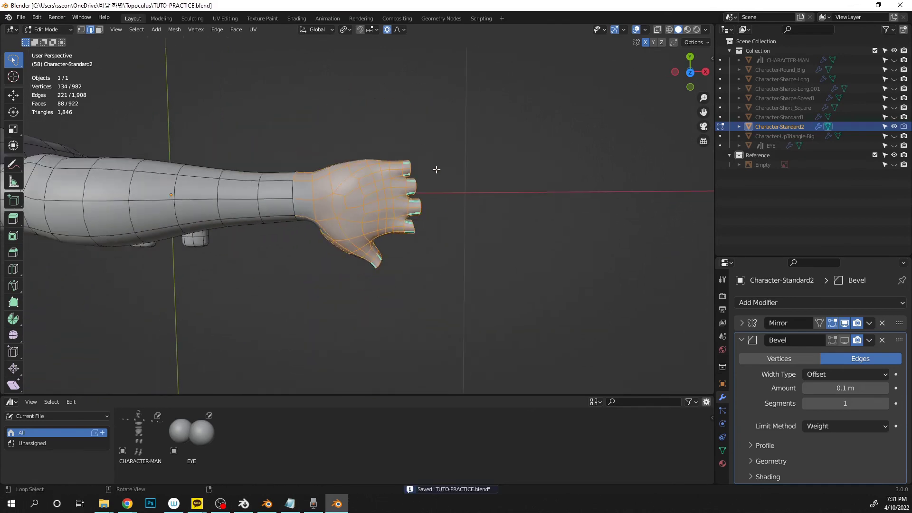
- Select only the edge loop around the little finger's open rim, and save the file
{"action": "middle_click_drag", "start_coordinate": [436, 169], "coordinate": [444, 142]}
{"action": "left_click", "coordinate": [691, 74]}
{"action": "key", "text": "KP_Decimal"}
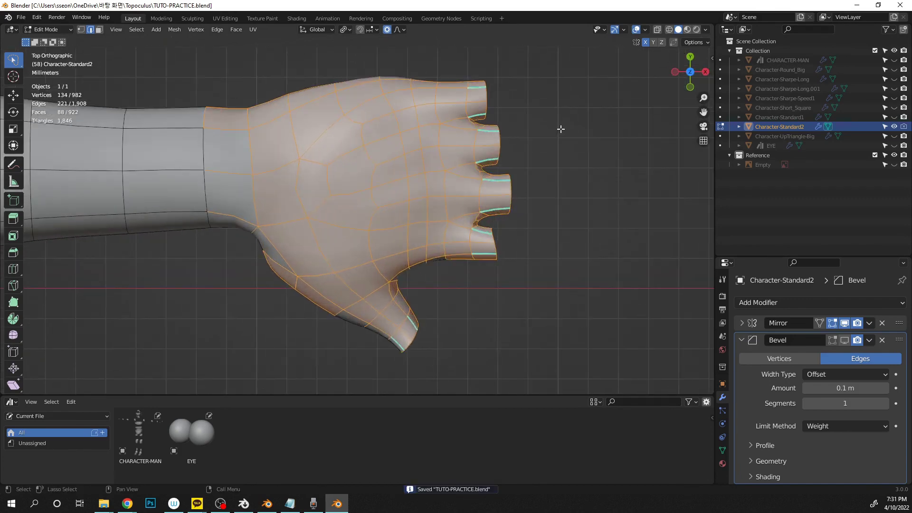
{"action": "left_click", "coordinate": [562, 128]}
{"action": "scroll", "coordinate": [472, 175], "scroll_direction": "up", "scroll_amount": 3}
{"action": "scroll", "coordinate": [394, 174], "scroll_direction": "down", "scroll_amount": 2}
{"action": "middle_click_drag", "start_coordinate": [468, 91], "coordinate": [367, 176], "text": "shift"}
{"action": "scroll", "coordinate": [388, 185], "scroll_direction": "down", "scroll_amount": 2}
{"action": "key", "text": "ctrl+s"}
{"action": "scroll", "coordinate": [398, 199], "scroll_direction": "down", "scroll_amount": 2}
{"action": "key", "text": "ctrl+s"}
{"action": "scroll", "coordinate": [408, 185], "scroll_direction": "up", "scroll_amount": 1}
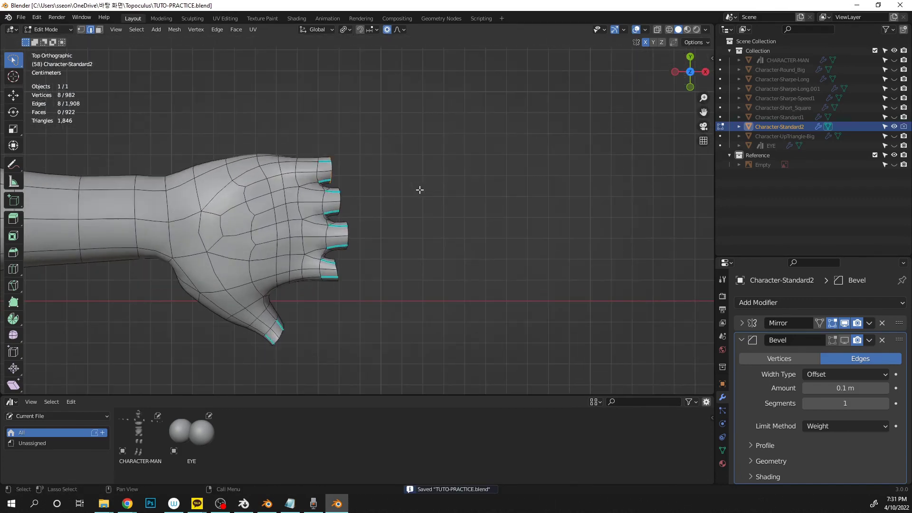
- Duplicate the little finger's rim loop about 0.004 m outward and extrude the copy about 0.037 m along X
{"action": "scroll", "coordinate": [420, 190], "scroll_direction": "up", "scroll_amount": 3}
{"action": "key", "text": "shift+d"}
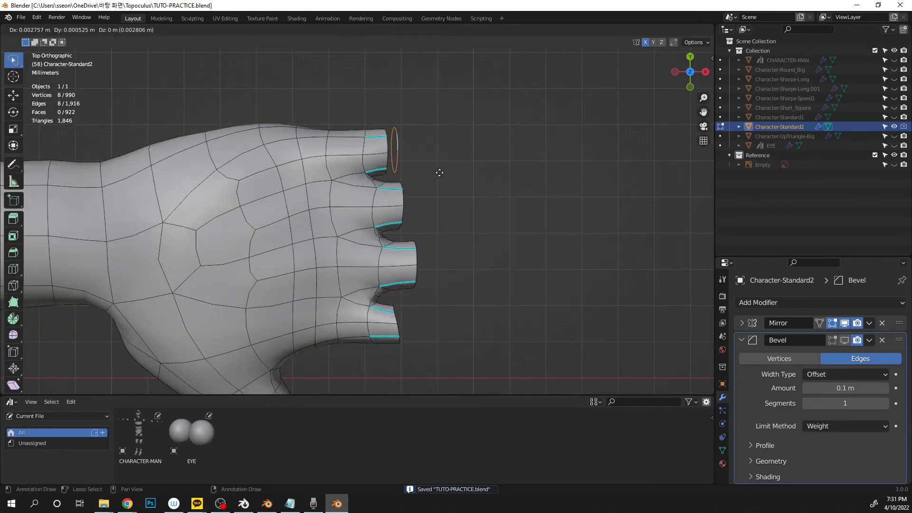
{"action": "left_click", "coordinate": [446, 173]}
{"action": "key", "text": "e"}
{"action": "key", "text": "x"}
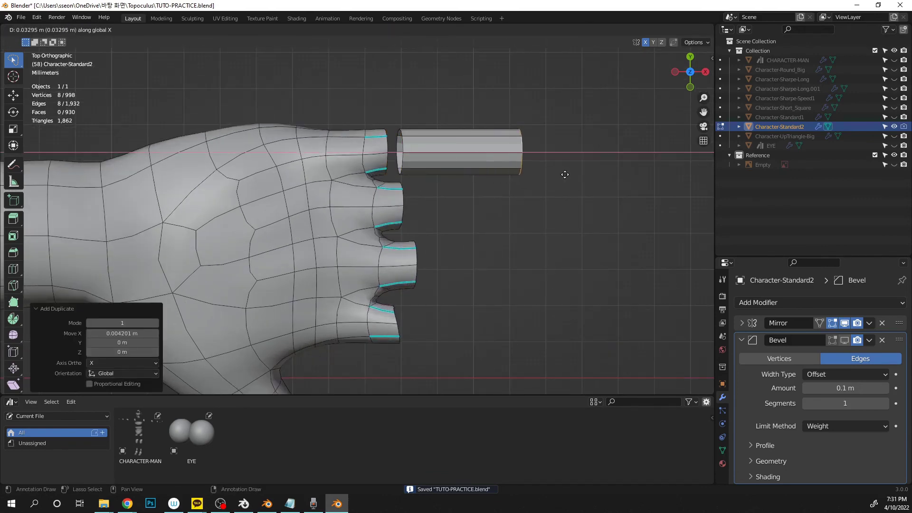
{"action": "left_click", "coordinate": [589, 176]}
- Grid fill the open outer end of the new finger tube with a span of 2, and save the file
{"action": "middle_click_drag", "start_coordinate": [594, 177], "coordinate": [451, 84]}
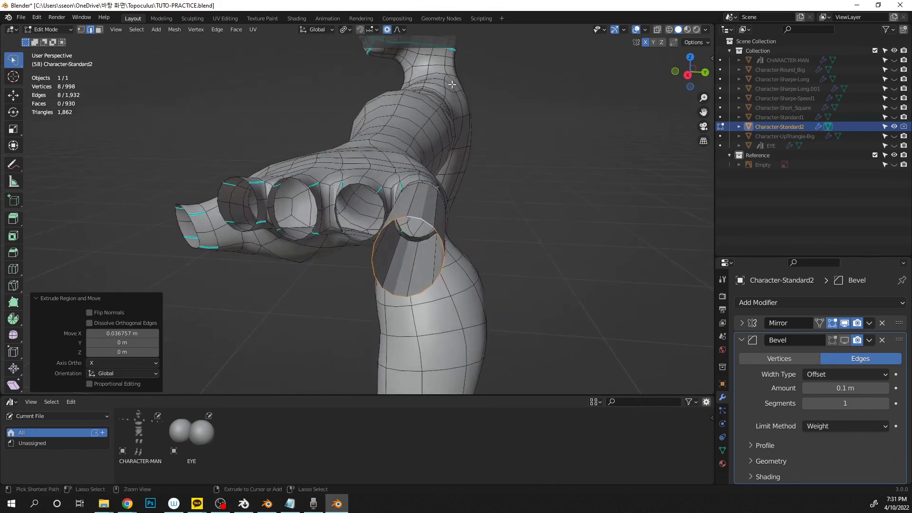
{"action": "key", "text": "ctrl+f"}
{"action": "left_click", "coordinate": [411, 141]}
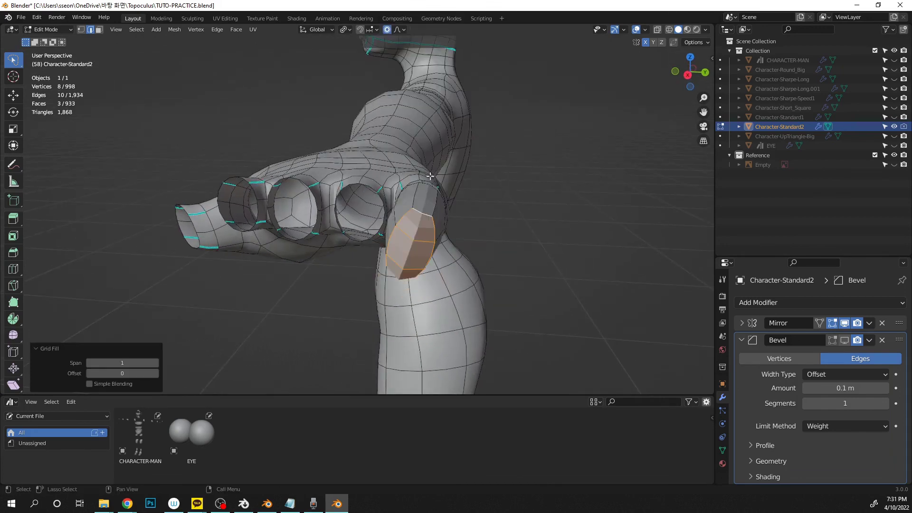
{"action": "left_click", "coordinate": [156, 363]}
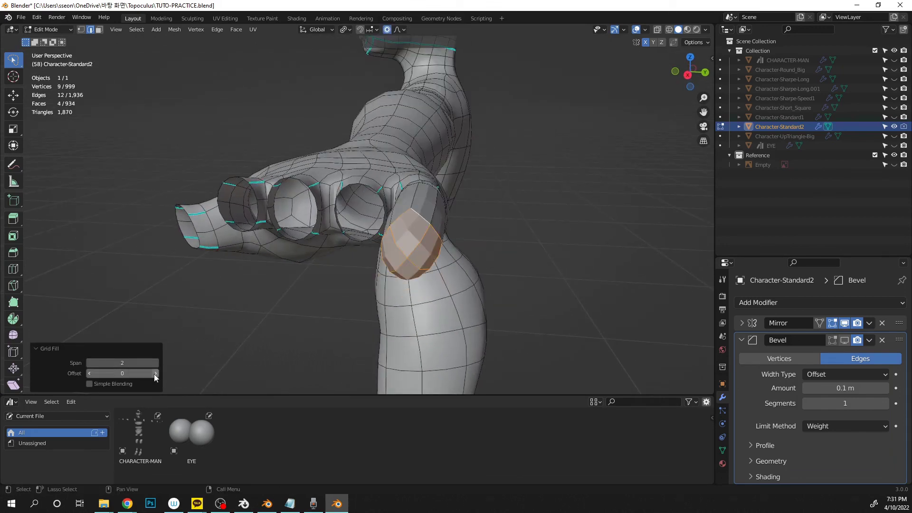
{"action": "left_click", "coordinate": [154, 374]}
{"action": "key", "text": "Tab"}
{"action": "key", "text": "Tab"}
{"action": "middle_click_drag", "start_coordinate": [427, 218], "coordinate": [414, 227]}
{"action": "key", "text": "ctrl+s"}
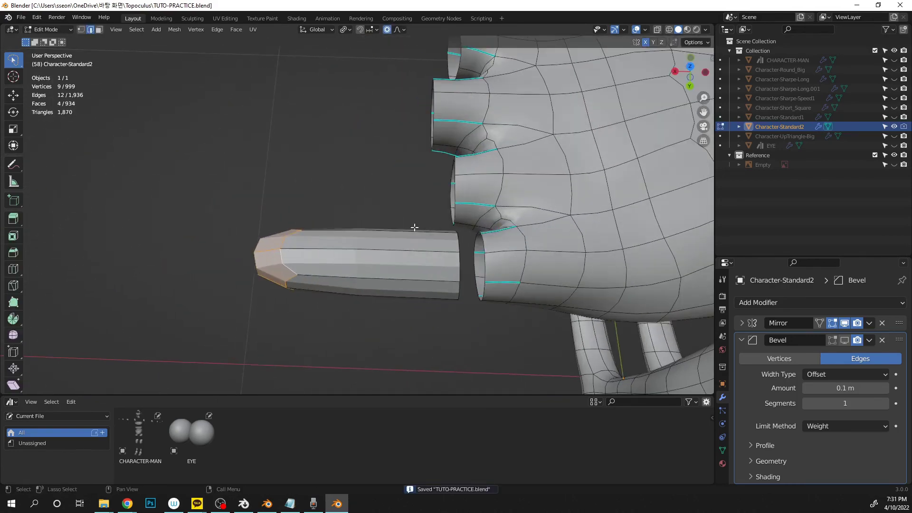
- Add two evenly spaced loop cuts around the length of the new finger tube
{"action": "key", "text": "Tab"}
{"action": "key", "text": "Tab"}
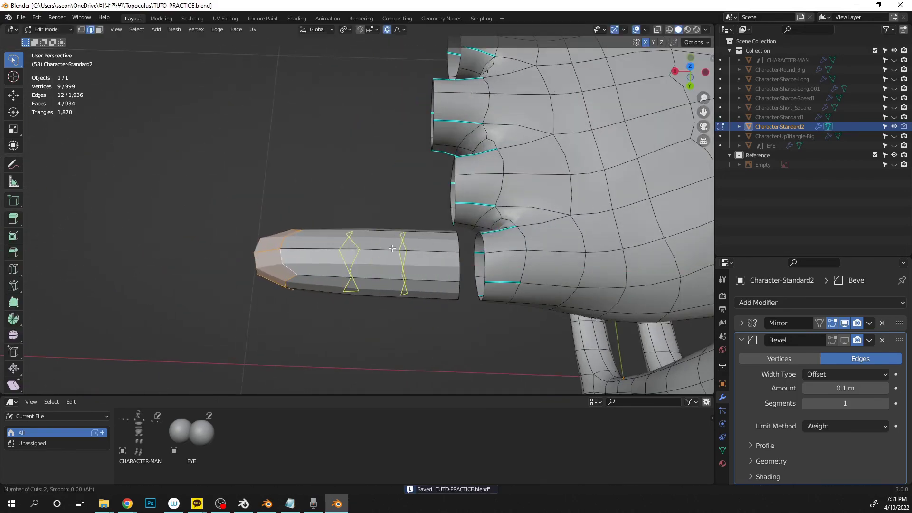
{"action": "left_click", "coordinate": [375, 264]}
{"action": "right_click", "coordinate": [375, 263]}
- Move the four faces of the fingertip about 0.017 m along X with connected proportional editing
{"action": "middle_click_drag", "start_coordinate": [375, 264], "coordinate": [428, 153]}
{"action": "key", "text": "3"}
{"action": "left_click", "coordinate": [387, 216]}
{"action": "middle_click_drag", "start_coordinate": [387, 217], "coordinate": [406, 190]}
{"action": "left_click", "coordinate": [389, 222], "text": "ctrl+shift"}
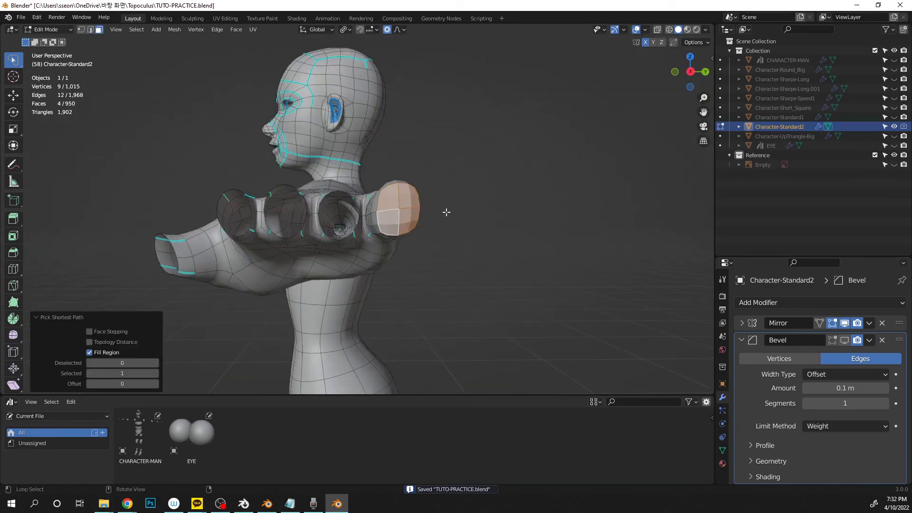
{"action": "middle_click_drag", "start_coordinate": [445, 212], "coordinate": [329, 244]}
{"action": "key", "text": "g"}
{"action": "key", "text": "x"}
{"action": "left_click", "coordinate": [334, 248]}
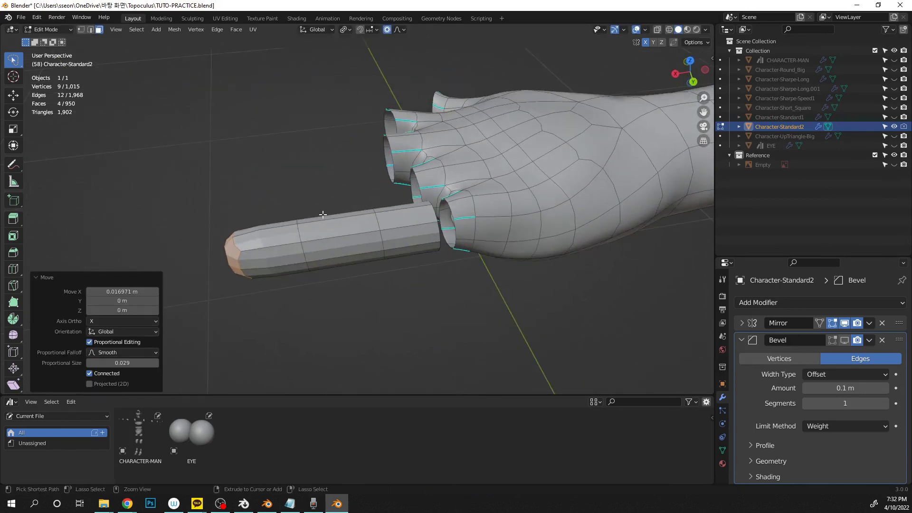
- Select the whole linked finger piece, save the file, and apply Shade Smooth to the character in Object Mode
{"action": "key", "text": "ctrl+l"}
{"action": "middle_click_drag", "start_coordinate": [338, 203], "coordinate": [543, 112]}
{"action": "key", "text": "ctrl+s"}
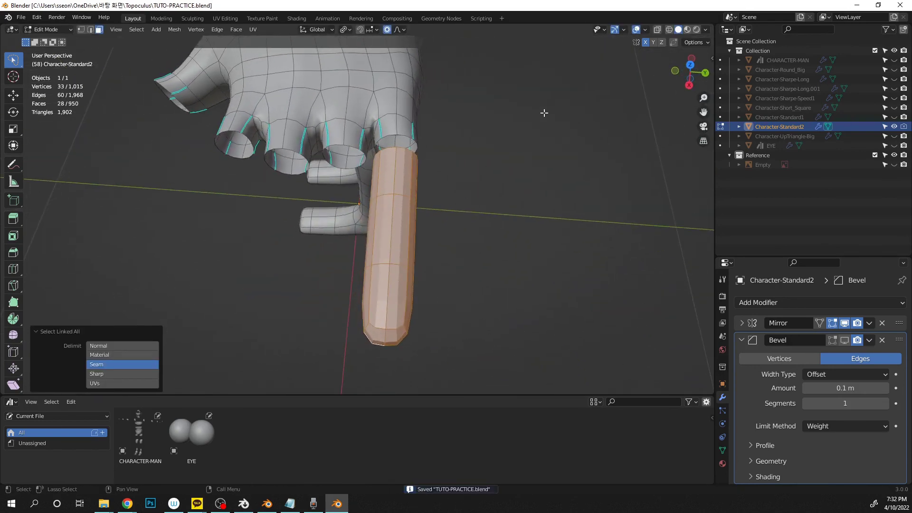
{"action": "key", "text": "Tab"}
{"action": "left_click", "coordinate": [152, 30]}
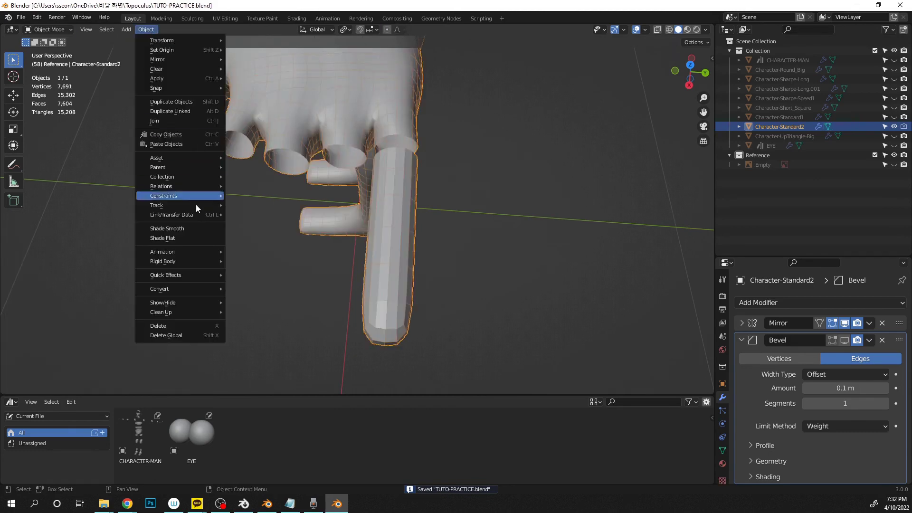
{"action": "left_click", "coordinate": [168, 228]}
{"action": "key", "text": "Tab"}
- Mark the lengthwise side edges and the tip outline of the new finger as sharp, and save the file
{"action": "middle_click_drag", "start_coordinate": [381, 229], "coordinate": [420, 161]}
{"action": "left_click", "coordinate": [391, 199], "text": "alt"}
{"action": "left_click", "coordinate": [394, 269], "text": "ctrl"}
{"action": "key", "text": "ctrl+s"}
{"action": "key", "text": "ctrl+s"}
{"action": "key", "text": "ctrl+s"}
- Duplicate the entire finger piece along Y to the neighbouring ring finger opening
{"action": "key", "text": "ctrl+l"}
{"action": "key", "text": "shift+d"}
{"action": "key", "text": "y"}
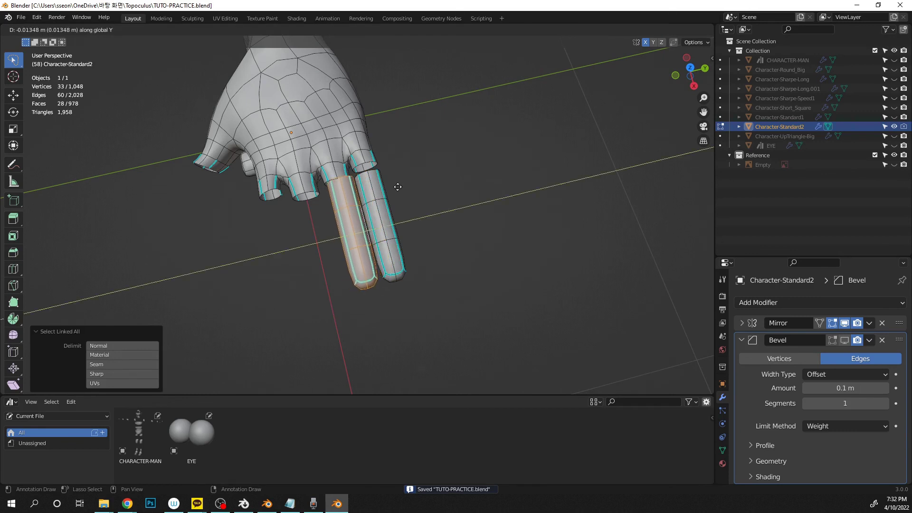
{"action": "left_click", "coordinate": [394, 188]}
- Move the ring finger copy about 0.007 m along X and 0.0015 m along Y, and save the file
{"action": "key", "text": "g"}
{"action": "key", "text": "x"}
{"action": "left_click", "coordinate": [405, 199]}
{"action": "key", "text": "g"}
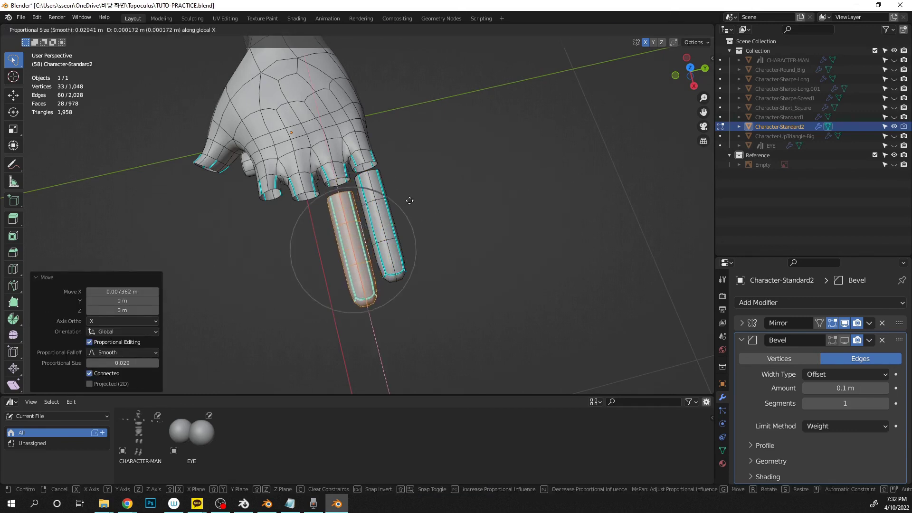
{"action": "key", "text": "y"}
{"action": "left_click", "coordinate": [410, 198]}
{"action": "middle_click_drag", "start_coordinate": [409, 198], "coordinate": [405, 195]}
{"action": "key", "text": "ctrl+s"}
- Duplicate the finger twice in the bottom view, placing the copies in front of the middle and index finger openings
{"action": "left_click", "coordinate": [688, 72]}
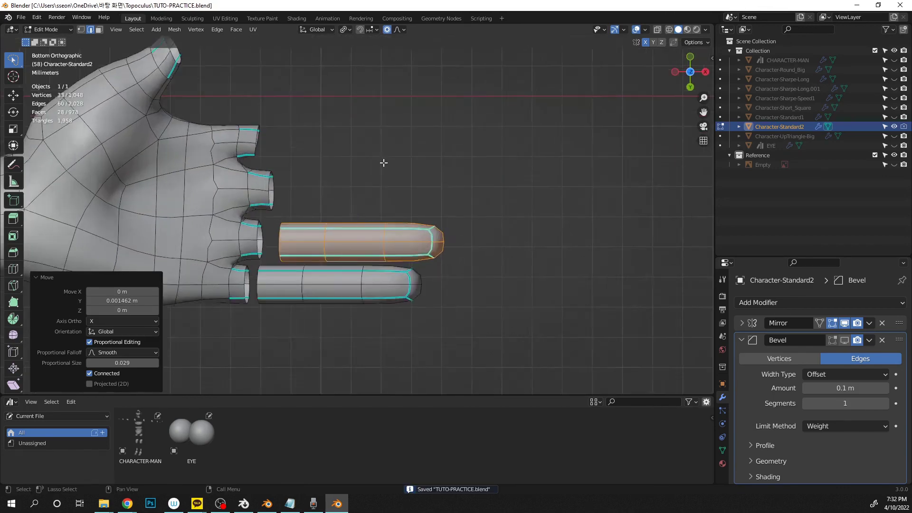
{"action": "key", "text": "shift+d"}
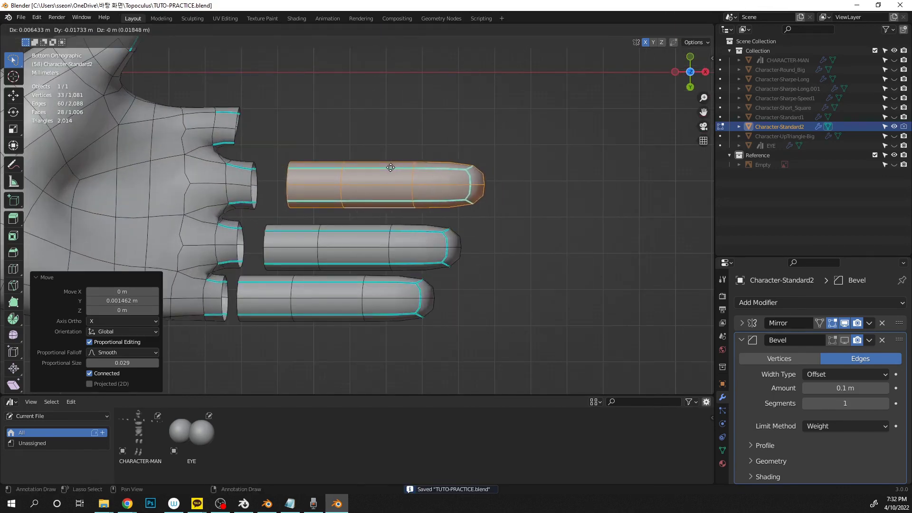
{"action": "left_click", "coordinate": [392, 169]}
{"action": "key", "text": "shift+d"}
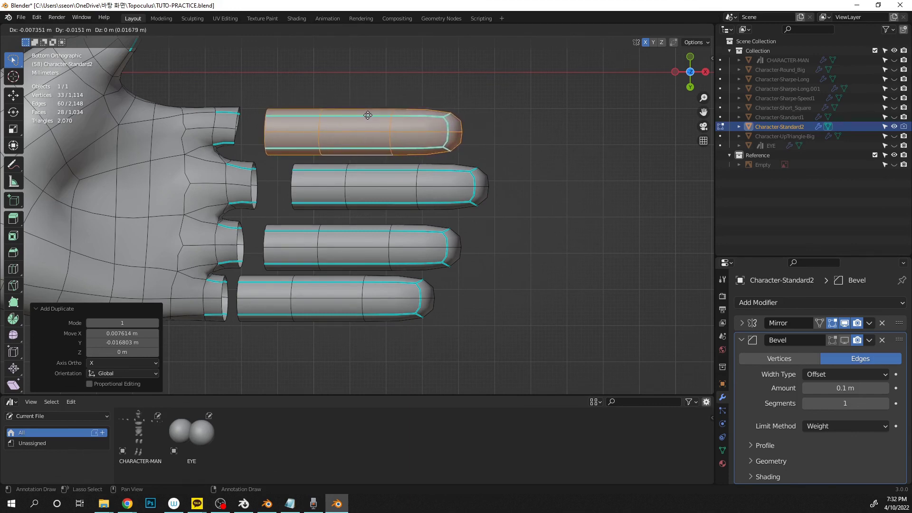
{"action": "left_click", "coordinate": [368, 114]}
- Scale the ring finger piece to about 0.921 along X and move it along X closer to the hand
{"action": "left_click", "coordinate": [388, 252]}
{"action": "key", "text": "ctrl+l"}
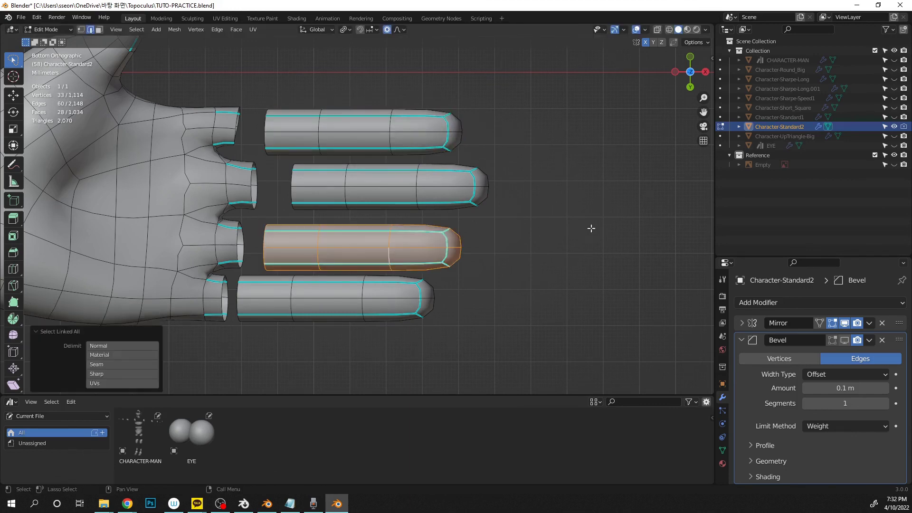
{"action": "key", "text": "s"}
{"action": "key", "text": "x"}
{"action": "left_click", "coordinate": [597, 230]}
{"action": "key", "text": "g"}
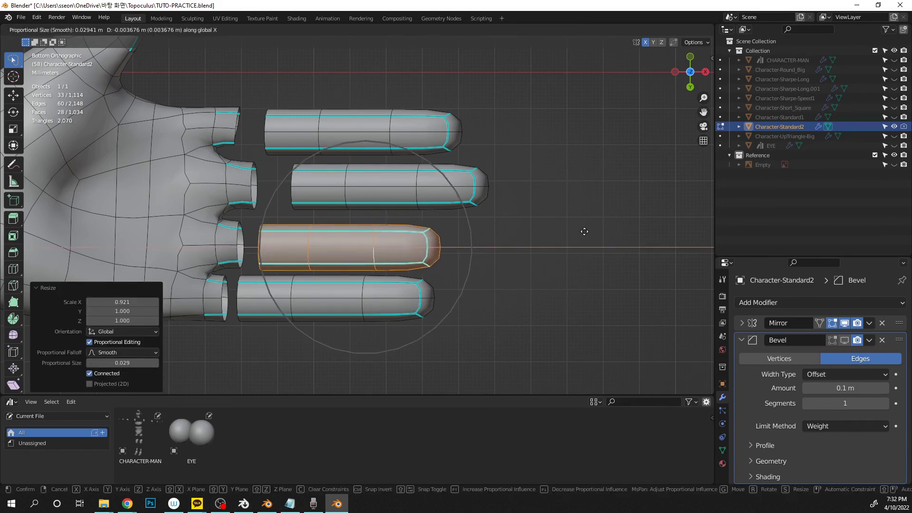
{"action": "left_click", "coordinate": [584, 229]}
- Shorten the little finger piece along X, move it about -0.008 m along X toward its opening, and save the file
{"action": "left_click", "coordinate": [370, 299]}
{"action": "key", "text": "ctrl+l"}
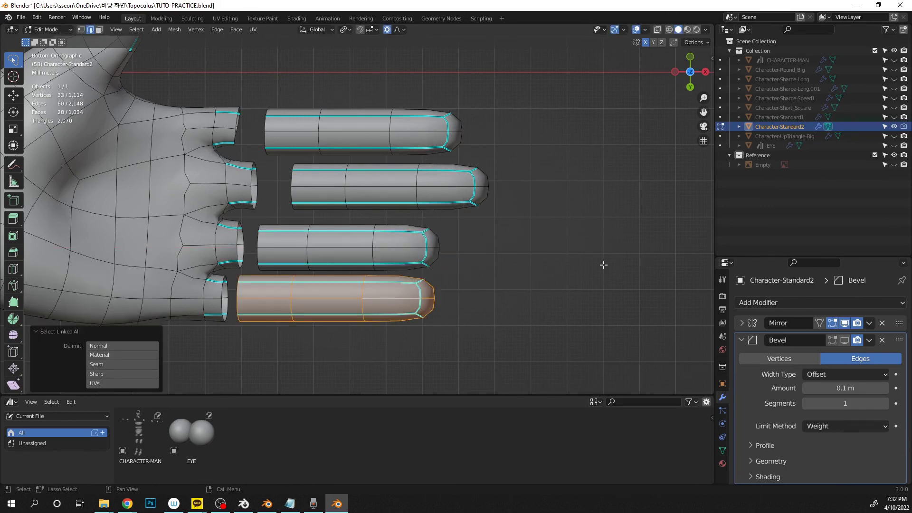
{"action": "key", "text": "s"}
{"action": "key", "text": "x"}
{"action": "left_click", "coordinate": [528, 267]}
{"action": "key", "text": "g"}
{"action": "key", "text": "x"}
{"action": "left_click", "coordinate": [489, 277]}
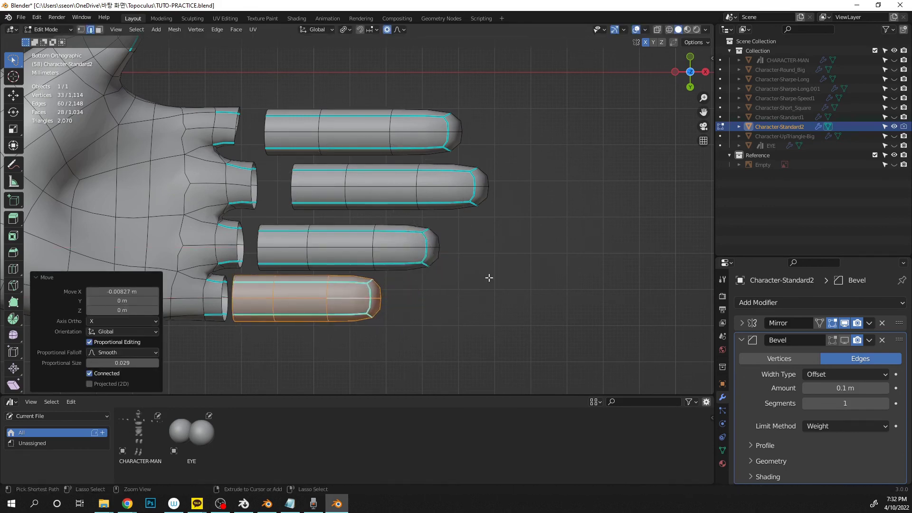
{"action": "key", "text": "ctrl+s"}
- Fill the gap between the little finger piece and its opening on the hand with faces
{"action": "scroll", "coordinate": [360, 168], "scroll_direction": "up", "scroll_amount": 2}
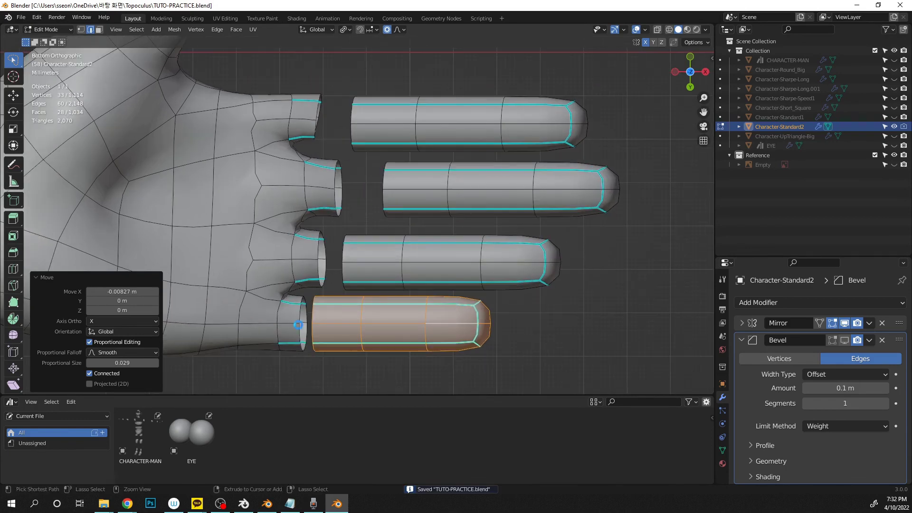
{"action": "scroll", "coordinate": [297, 325], "scroll_direction": "up", "scroll_amount": 3}
{"action": "left_click", "coordinate": [473, 289]}
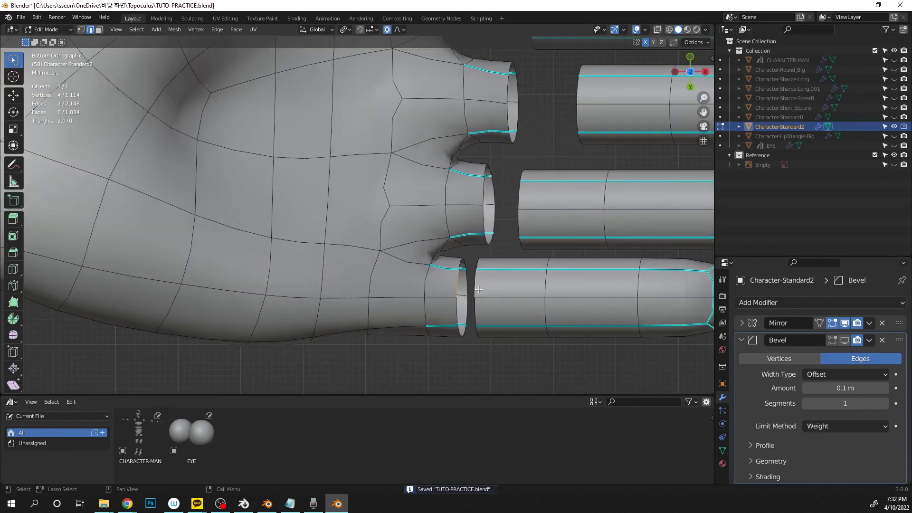
{"action": "key", "text": "f"}
{"action": "key", "text": "f"}
{"action": "key", "text": "f"}
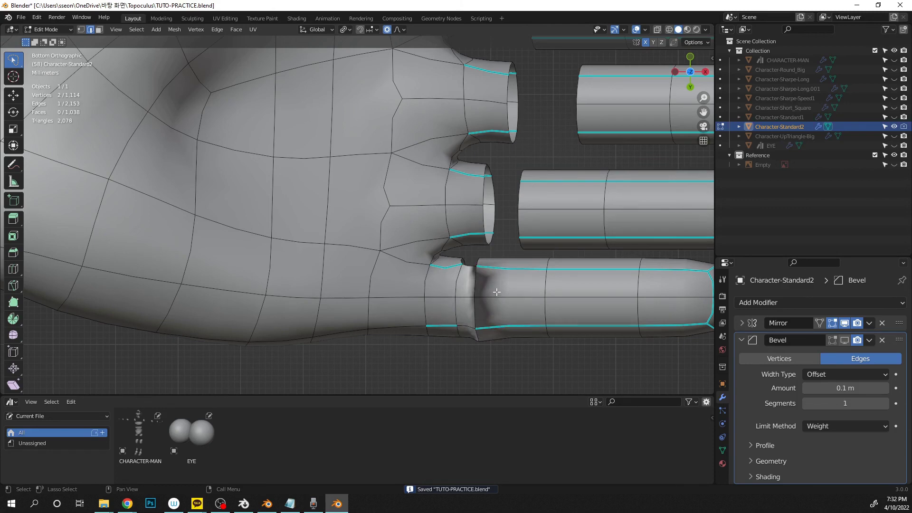
{"action": "scroll", "coordinate": [517, 282], "scroll_direction": "down", "scroll_amount": 5}
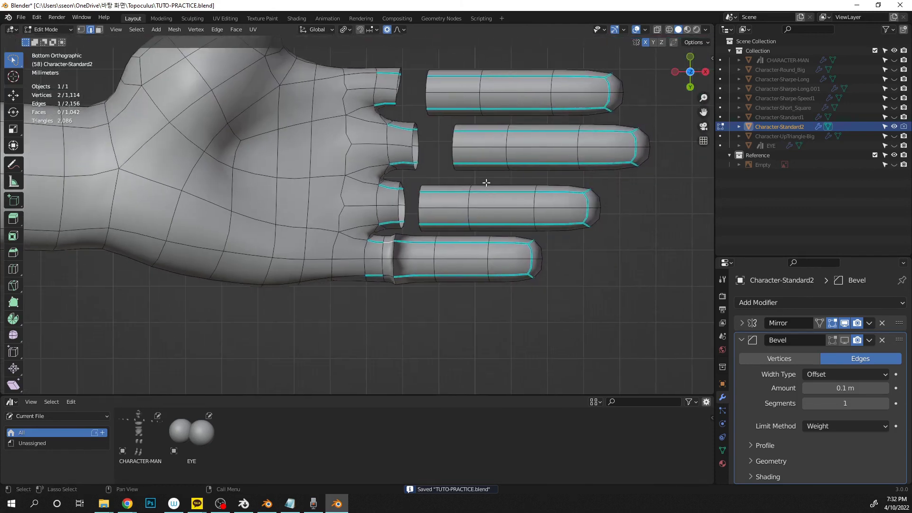
- Recalculate the normals of the entire mesh to the outside, and save the file
{"action": "key", "text": "a"}
{"action": "right_click", "coordinate": [483, 224]}
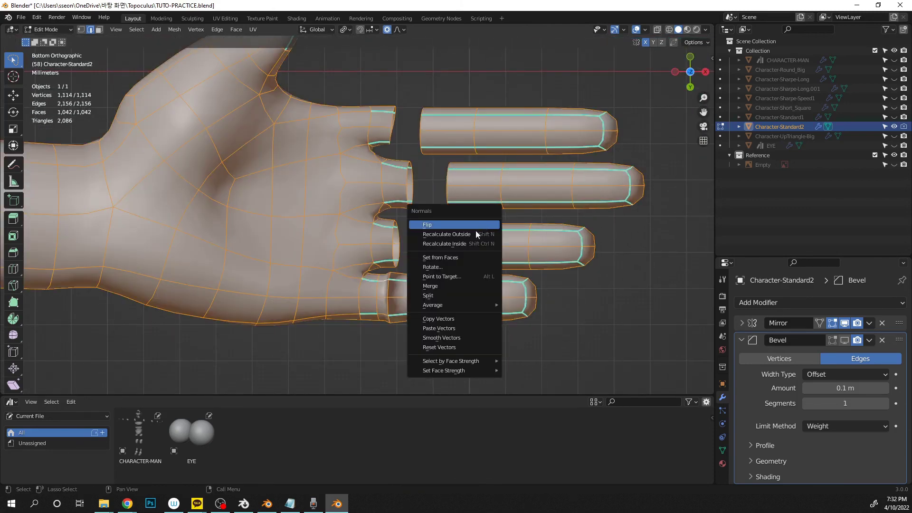
{"action": "left_click", "coordinate": [476, 232]}
{"action": "key", "text": "Tab"}
{"action": "key", "text": "Tab"}
{"action": "scroll", "coordinate": [420, 221], "scroll_direction": "up", "scroll_amount": 2}
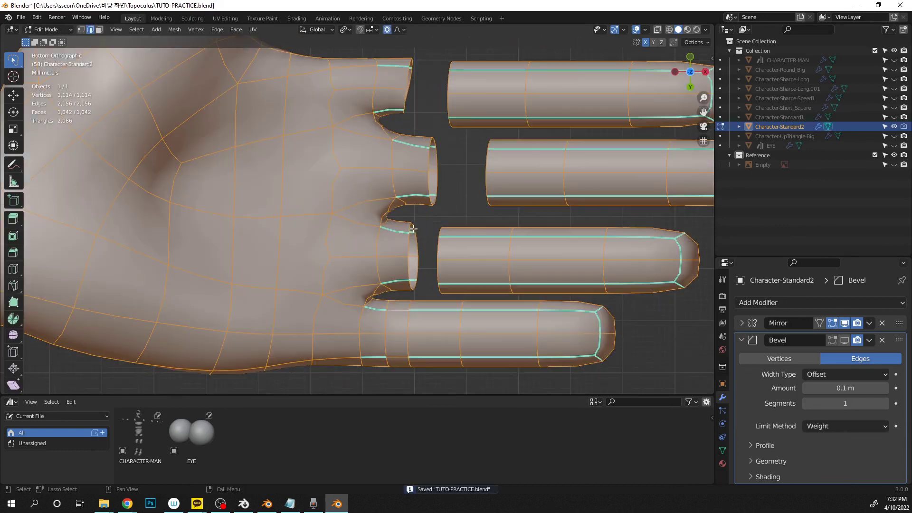
{"action": "key", "text": "ctrl+s"}
- Fill the gaps joining the ring and middle finger pieces to the hand with faces
{"action": "key", "text": "f"}
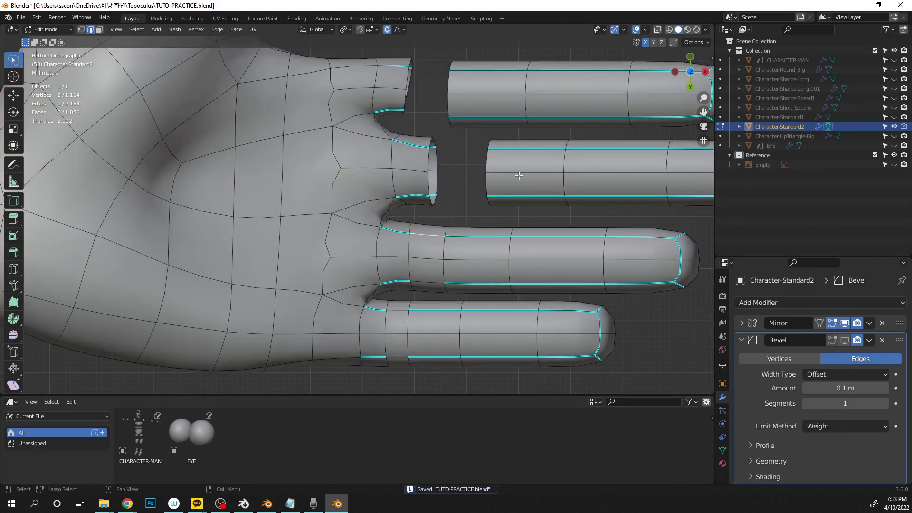
{"action": "key", "text": "f"}
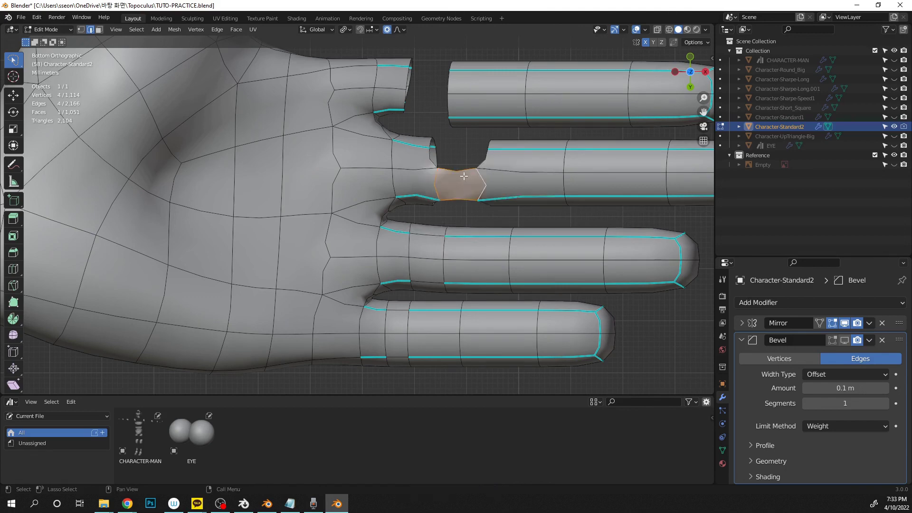
{"action": "key", "text": "f"}
- Fill the gap between the index finger piece and its opening on the hand with faces
{"action": "middle_click_drag", "start_coordinate": [430, 84], "coordinate": [427, 153], "text": "shift"}
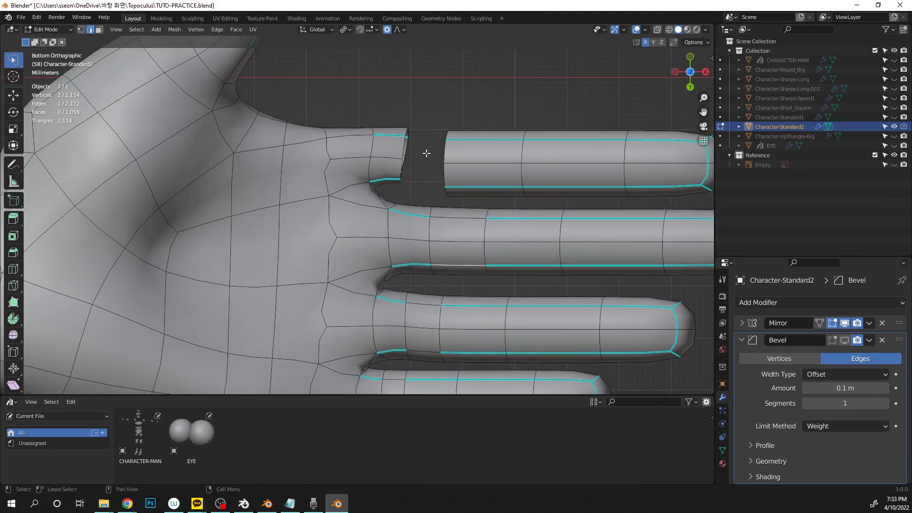
{"action": "key", "text": "f"}
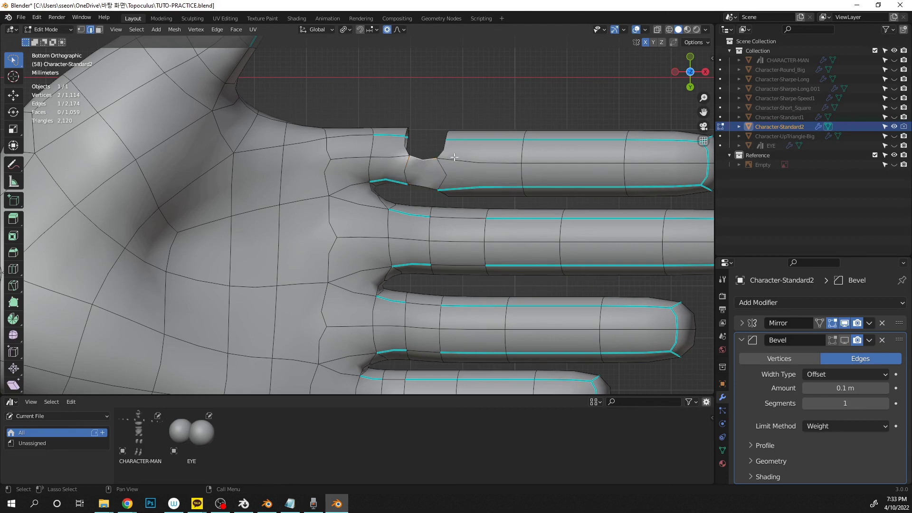
{"action": "key", "text": "f"}
{"action": "key", "text": "f"}
{"action": "key", "text": "f"}
- Select the faces of the whole index finger piece, save the file, and place a duplicate of it above the thumb
{"action": "key", "text": "3"}
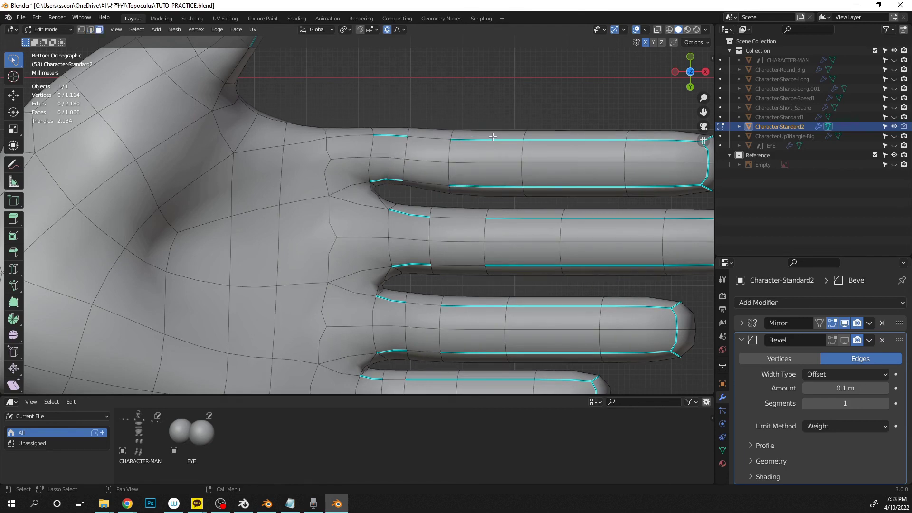
{"action": "left_click", "coordinate": [492, 136], "text": "alt"}
{"action": "scroll", "coordinate": [510, 145], "scroll_direction": "down", "scroll_amount": 3}
{"action": "middle_click_drag", "start_coordinate": [513, 147], "coordinate": [507, 148]}
{"action": "key", "text": "ctrl+s"}
{"action": "left_click", "coordinate": [473, 167], "text": "alt+shift"}
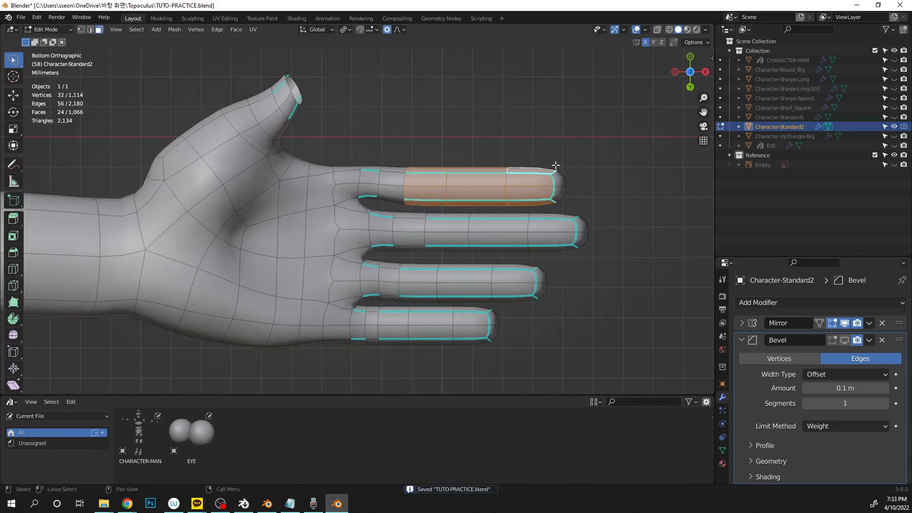
{"action": "key", "text": "ctrl+s"}
{"action": "key", "text": "alt+z"}
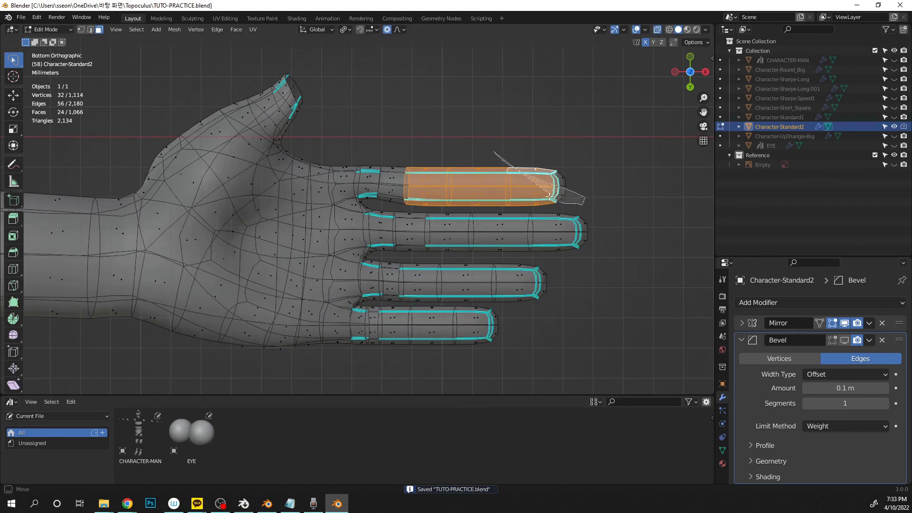
{"action": "key", "text": "ctrl+s"}
{"action": "scroll", "coordinate": [494, 256], "scroll_direction": "down", "scroll_amount": 2}
{"action": "key", "text": "shift+d"}
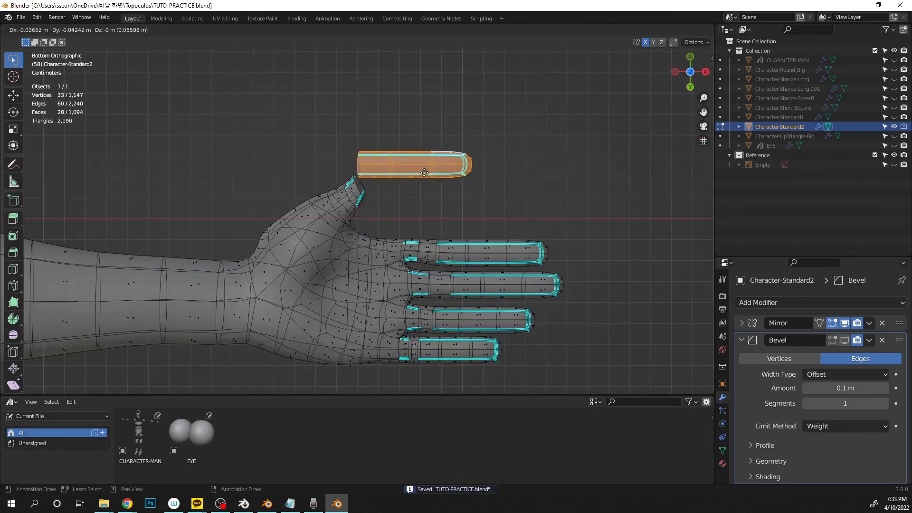
{"action": "left_click", "coordinate": [424, 172]}
- Try to rotate the full-length duplicate finger by about -40.9° and move it to the thumb opening
{"action": "key", "text": "r"}
{"action": "left_click", "coordinate": [491, 145]}
{"action": "scroll", "coordinate": [464, 204], "scroll_direction": "up", "scroll_amount": 2}
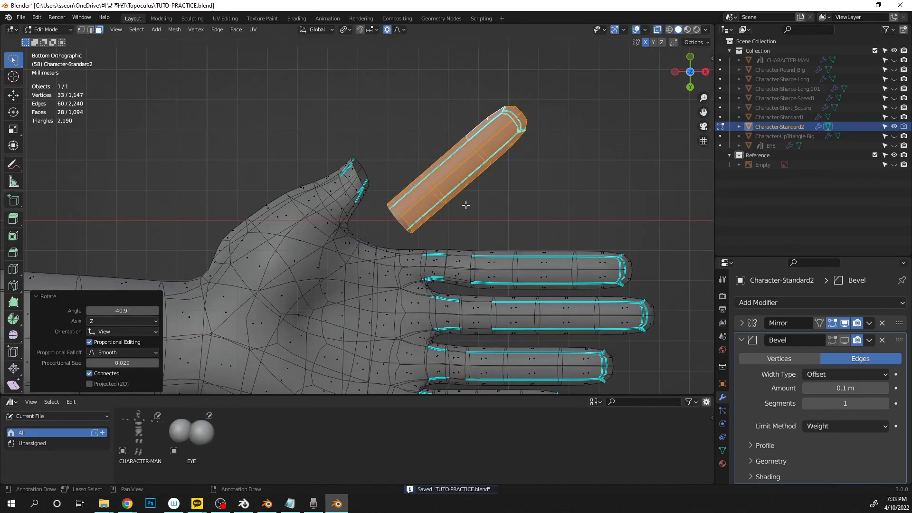
{"action": "key", "text": "g"}
{"action": "left_click", "coordinate": [434, 161]}
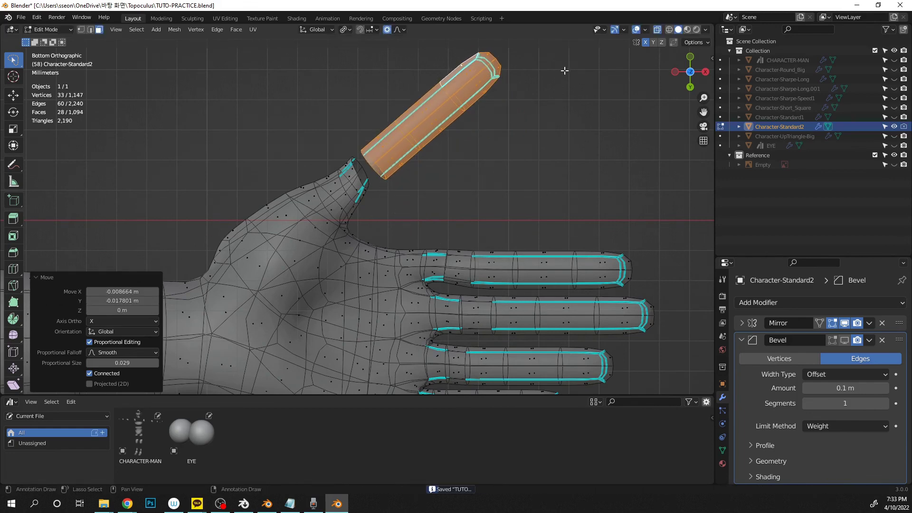
{"action": "key", "text": "ctrl+z"}
{"action": "key", "text": "ctrl+z"}
- Scale the duplicate finger to about 0.584 along X, rotate it about -22°, and position it in front of the thumb opening
{"action": "key", "text": "s"}
{"action": "key", "text": "x"}
{"action": "left_click", "coordinate": [575, 145]}
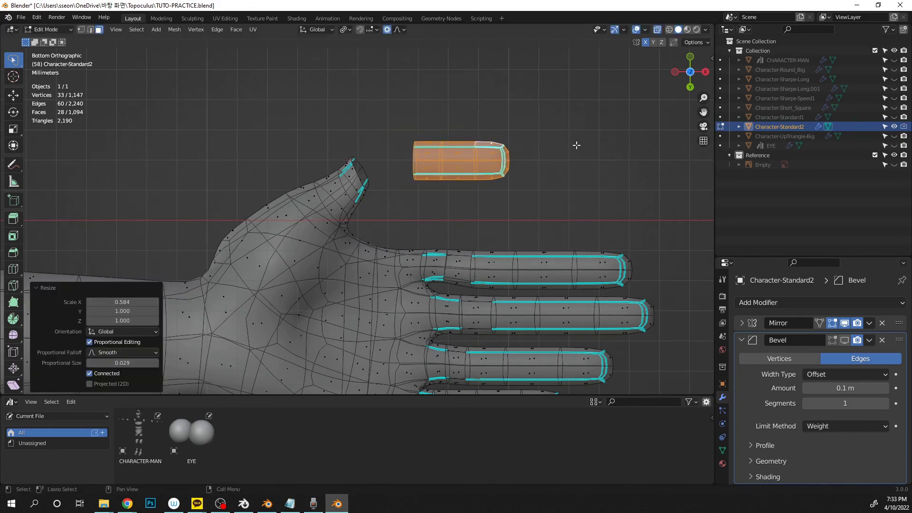
{"action": "key", "text": "g"}
{"action": "left_click", "coordinate": [522, 112]}
{"action": "key", "text": "g"}
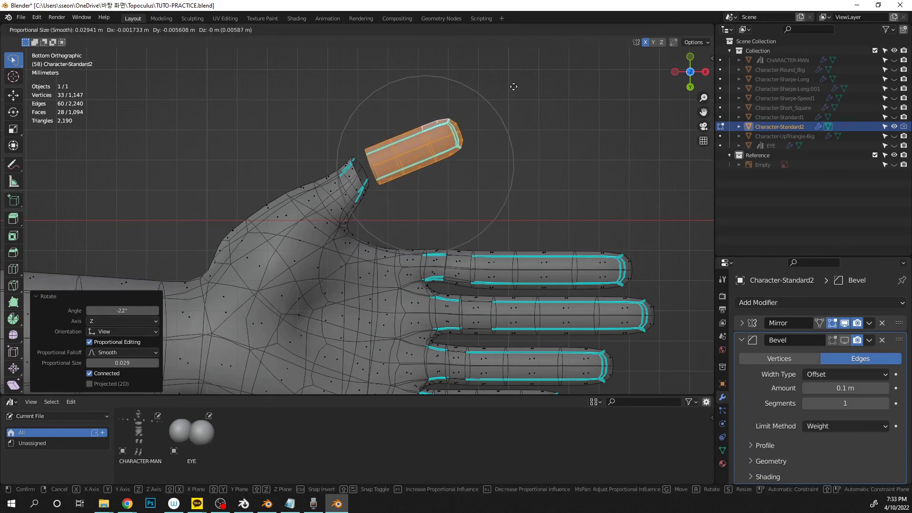
{"action": "left_click", "coordinate": [500, 53]}
- Turn off X-ray and fill the gap between the thumb piece and its opening on the hand with faces
{"action": "middle_click_drag", "start_coordinate": [553, 61], "coordinate": [617, 54]}
{"action": "scroll", "coordinate": [622, 54], "scroll_direction": "up", "scroll_amount": 2}
{"action": "key", "text": "2"}
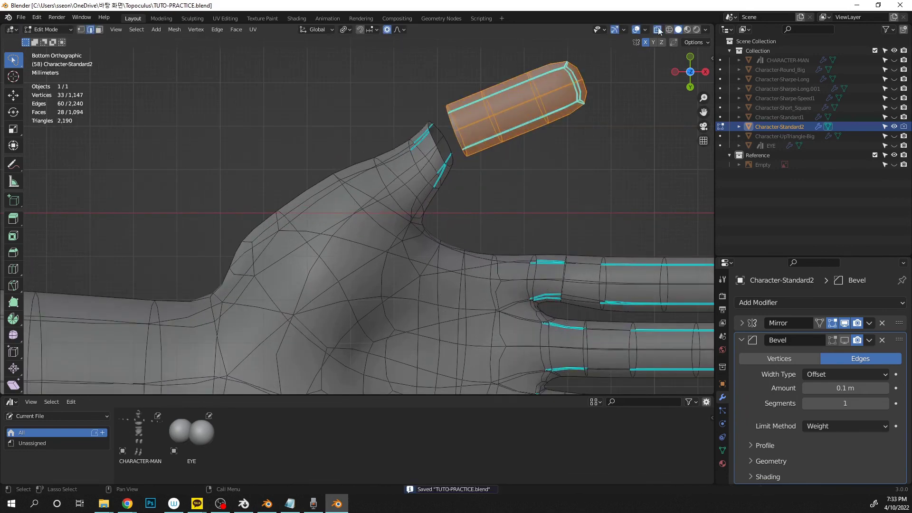
{"action": "left_click", "coordinate": [657, 30]}
{"action": "scroll", "coordinate": [465, 167], "scroll_direction": "up", "scroll_amount": 2}
{"action": "middle_click_drag", "start_coordinate": [466, 166], "coordinate": [451, 210]}
{"action": "left_click", "coordinate": [453, 150]}
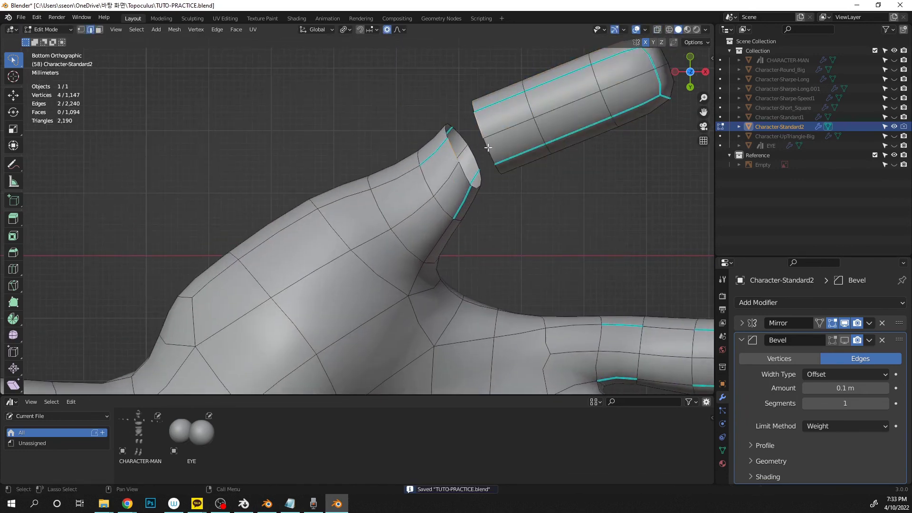
{"action": "key", "text": "f"}
{"action": "key", "text": "f"}
{"action": "key", "text": "f"}
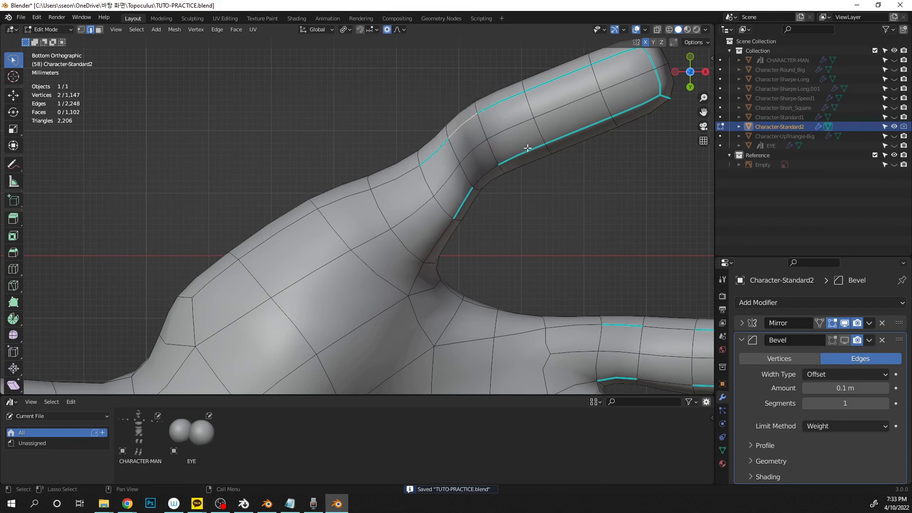
- Select the entire attached thumb tip and move it about 6 mm toward the fingers with proportional editing, then save the file
{"action": "scroll", "coordinate": [527, 149], "scroll_direction": "down", "scroll_amount": 3}
{"action": "scroll", "coordinate": [474, 168], "scroll_direction": "up", "scroll_amount": 1}
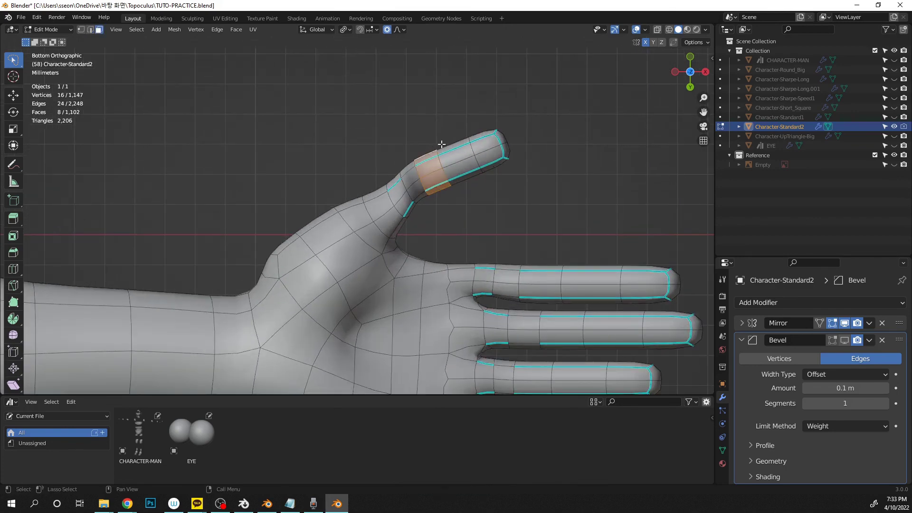
{"action": "key", "text": "alt+z"}
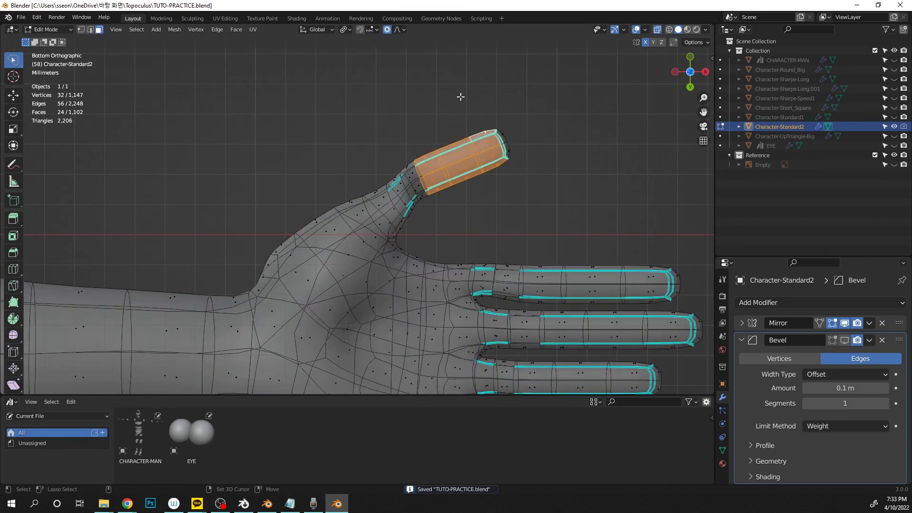
{"action": "key", "text": "Return"}
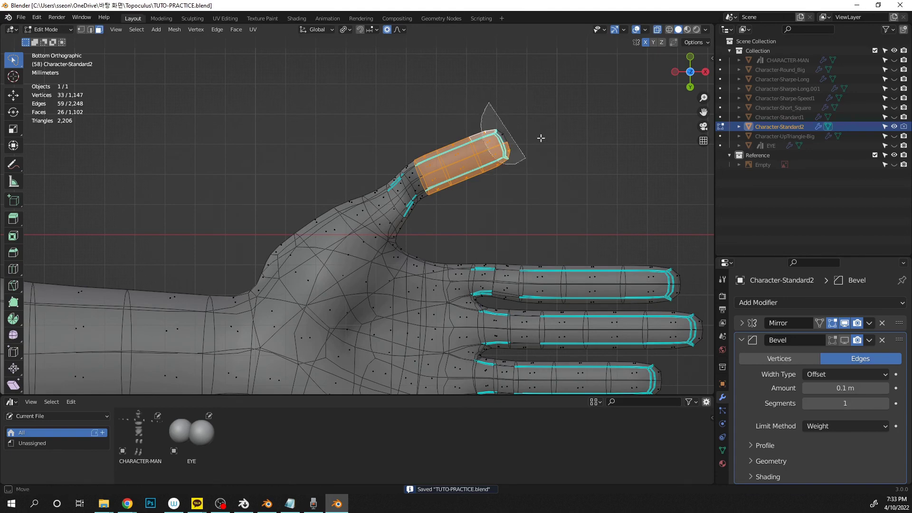
{"action": "key", "text": "g"}
{"action": "scroll", "coordinate": [508, 260], "scroll_direction": "up", "scroll_amount": 2}
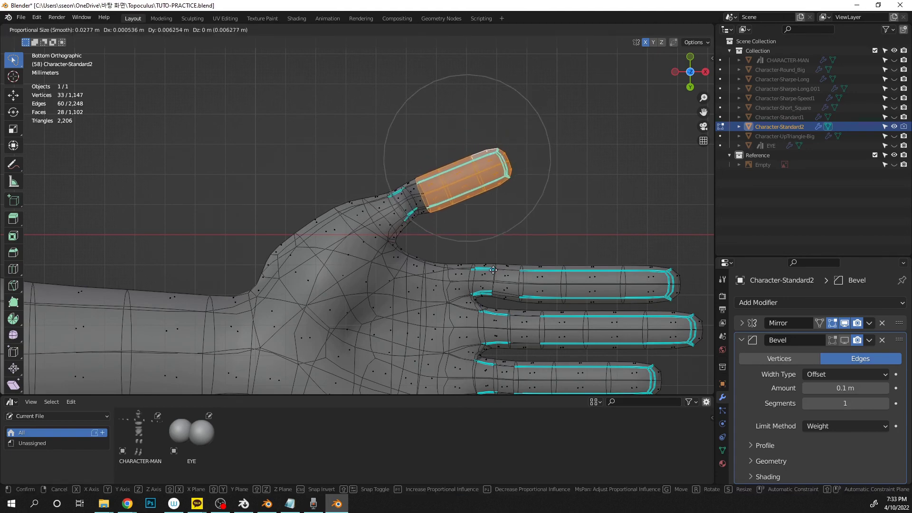
{"action": "left_click", "coordinate": [480, 258]}
{"action": "key", "text": "ctrl+s"}
- Switch to Object Mode, inspect the hand and whole character with overlays hidden, then restore the overlays and turn off X-ray
{"action": "key", "text": "Tab"}
{"action": "left_click", "coordinate": [597, 152]}
{"action": "scroll", "coordinate": [552, 187], "scroll_direction": "down", "scroll_amount": 4}
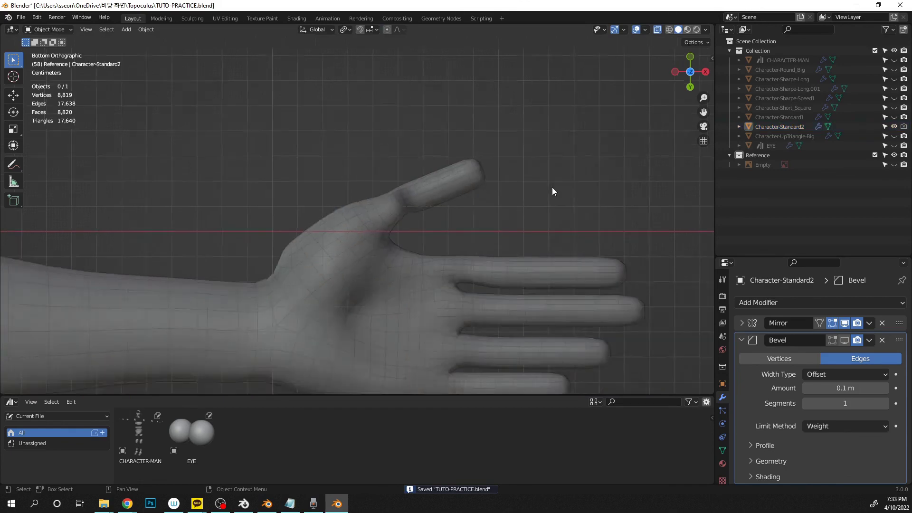
{"action": "key", "text": "ctrl+s"}
{"action": "mouse_move", "coordinate": [551, 187]}
{"action": "middle_mouse_down", "text": "shift"}
{"action": "mouse_move", "coordinate": [513, 122]}
{"action": "mouse_move", "coordinate": [543, 186]}
{"action": "middle_mouse_up", "text": "shift"}
{"action": "left_click", "coordinate": [640, 32]}
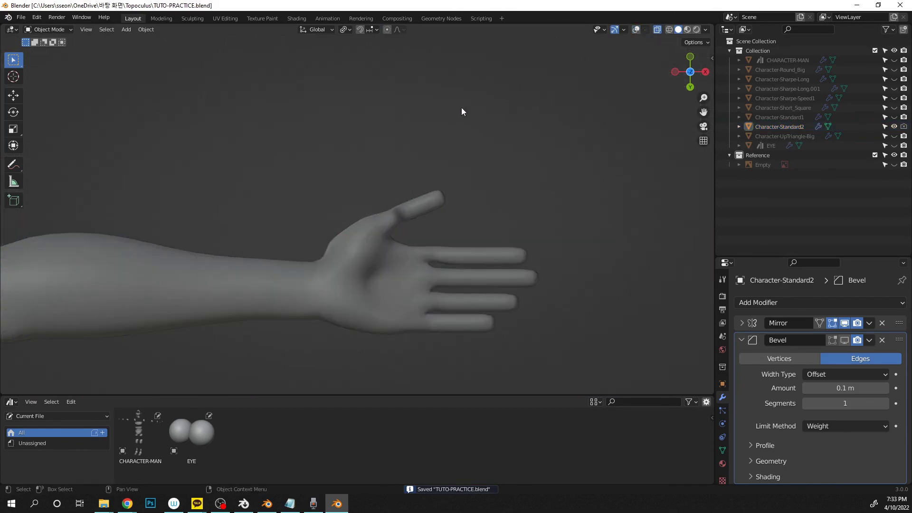
{"action": "middle_click_drag", "start_coordinate": [461, 107], "coordinate": [377, 198]}
{"action": "key", "text": "ctrl+s"}
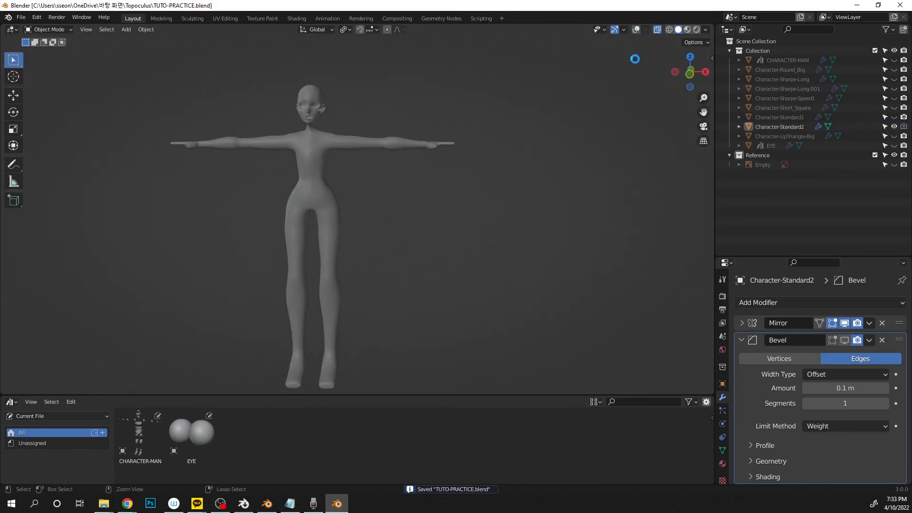
{"action": "left_click", "coordinate": [637, 30]}
{"action": "left_click", "coordinate": [657, 31]}
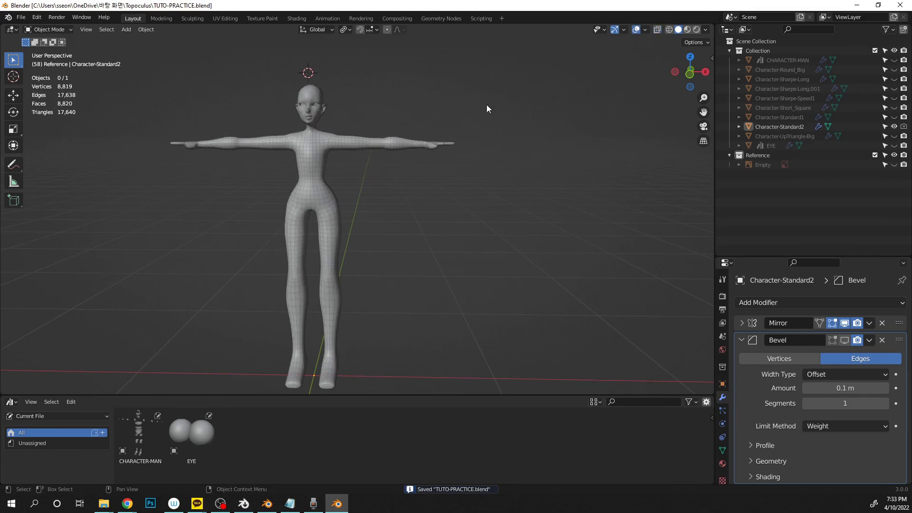
- Examine the whole character from several angles, ending at the head and upper body, and save the file
{"action": "scroll", "coordinate": [540, 154], "scroll_direction": "up", "scroll_amount": 4, "text": "ctrl"}
{"action": "middle_click_drag", "start_coordinate": [510, 203], "coordinate": [520, 178]}
{"action": "left_click", "coordinate": [690, 71]}
{"action": "scroll", "coordinate": [446, 204], "scroll_direction": "down", "scroll_amount": 2}
{"action": "middle_click_drag", "start_coordinate": [443, 204], "coordinate": [19, 203]}
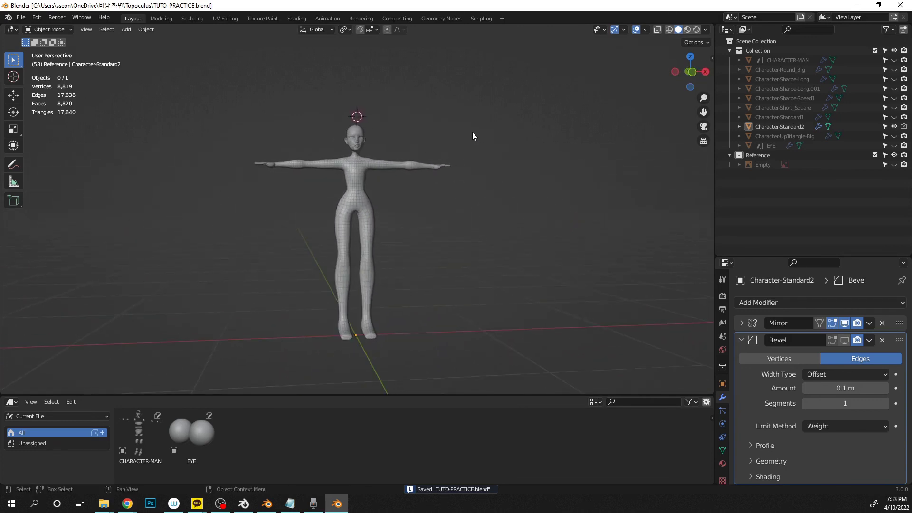
{"action": "scroll", "coordinate": [493, 161], "scroll_direction": "up", "scroll_amount": 6}
{"action": "middle_click_drag", "start_coordinate": [525, 168], "coordinate": [340, 217], "text": "shift"}
{"action": "key", "text": "ctrl+s"}
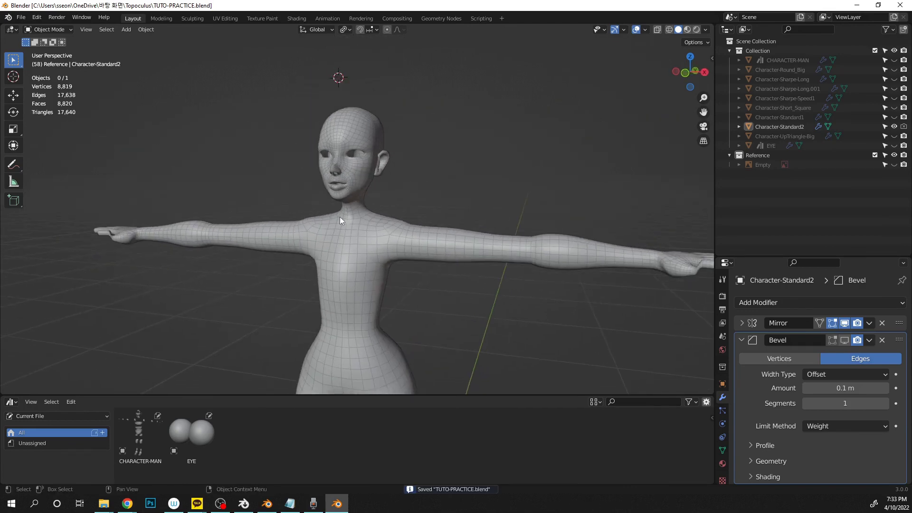
- Draw a red question mark annotation beside the character's head and return to the selection tool
{"action": "left_click_drag", "start_coordinate": [13, 164], "coordinate": [38, 167]}
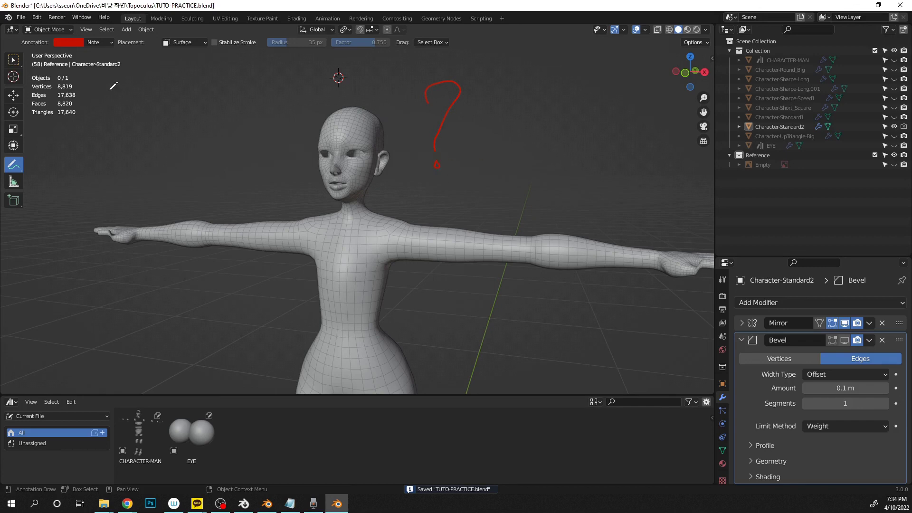
{"action": "left_click_drag", "start_coordinate": [16, 67], "coordinate": [49, 69]}
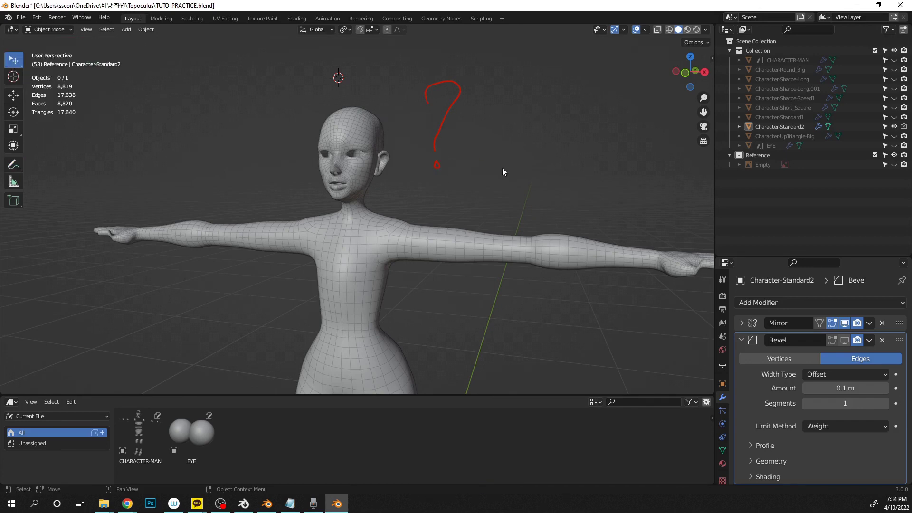
- Select the character mesh, frame the full body from the front, and save the file
{"action": "middle_click_drag", "start_coordinate": [502, 167], "coordinate": [413, 200]}
{"action": "left_click", "coordinate": [352, 224]}
{"action": "scroll", "coordinate": [350, 224], "scroll_direction": "down", "scroll_amount": 3}
{"action": "middle_click_drag", "start_coordinate": [457, 244], "coordinate": [449, 173], "text": "shift"}
{"action": "key", "text": "ctrl+s"}
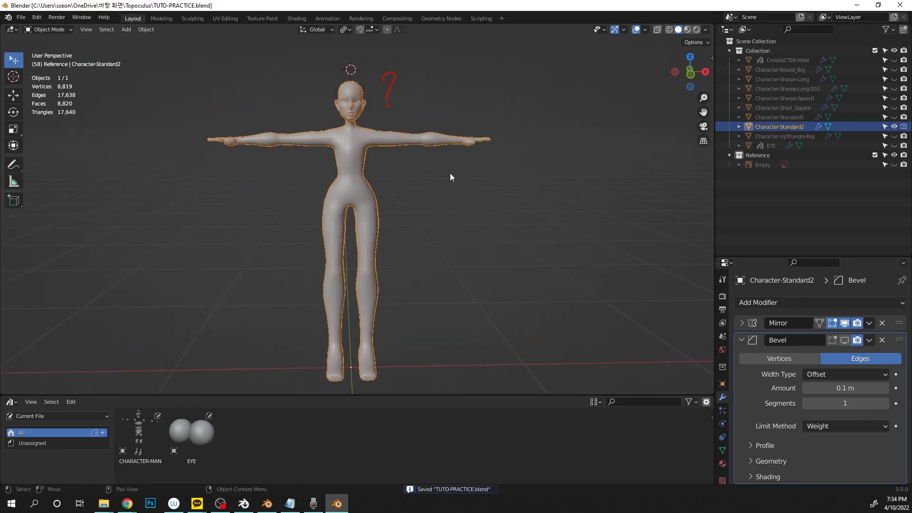
{"action": "scroll", "coordinate": [442, 174], "scroll_direction": "down", "scroll_amount": 1}
{"action": "scroll", "coordinate": [328, 214], "scroll_direction": "up", "scroll_amount": 2}
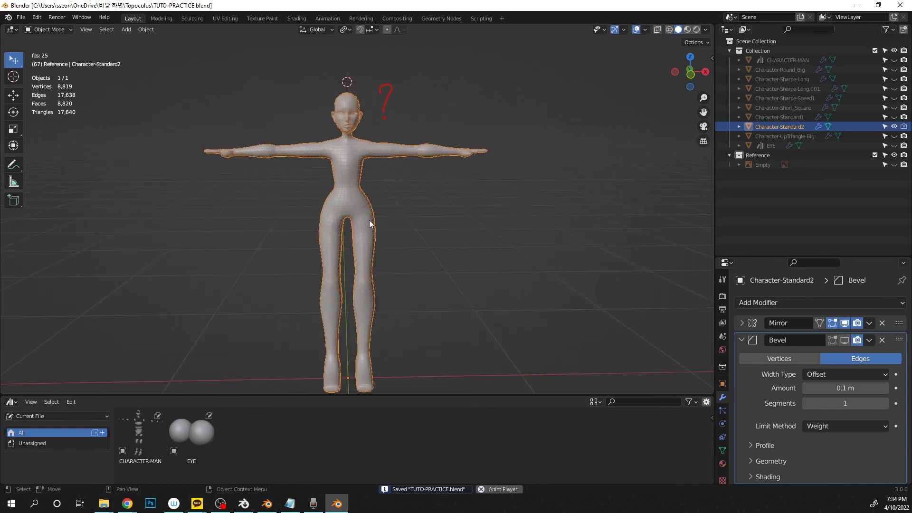